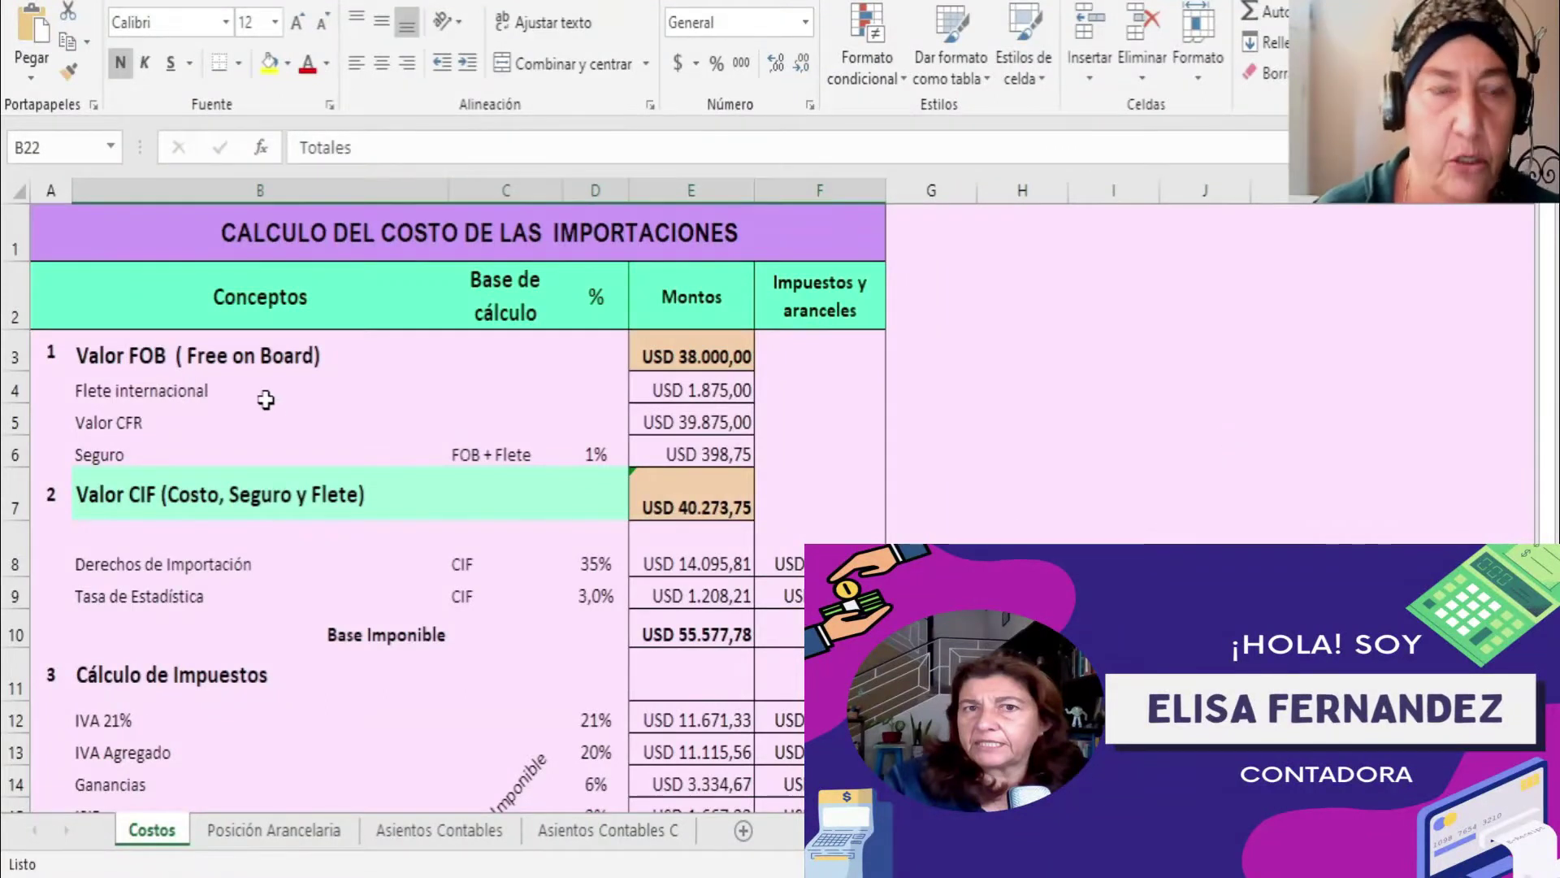
Step: Examine the FOB value, international freight and CFR amounts in the import cost sheet
click(390, 356)
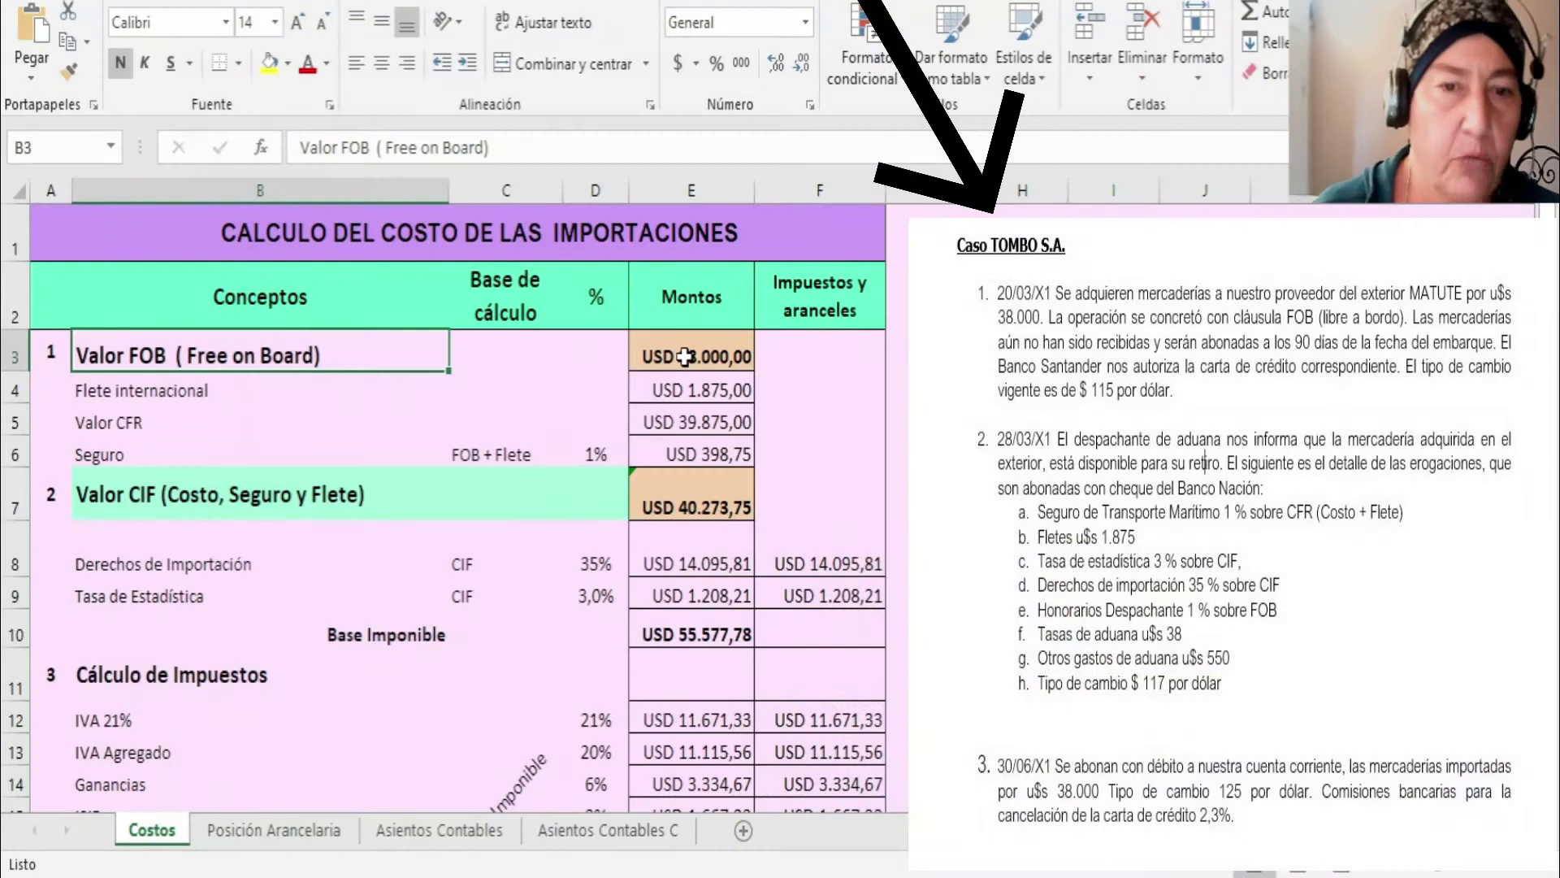
click(685, 356)
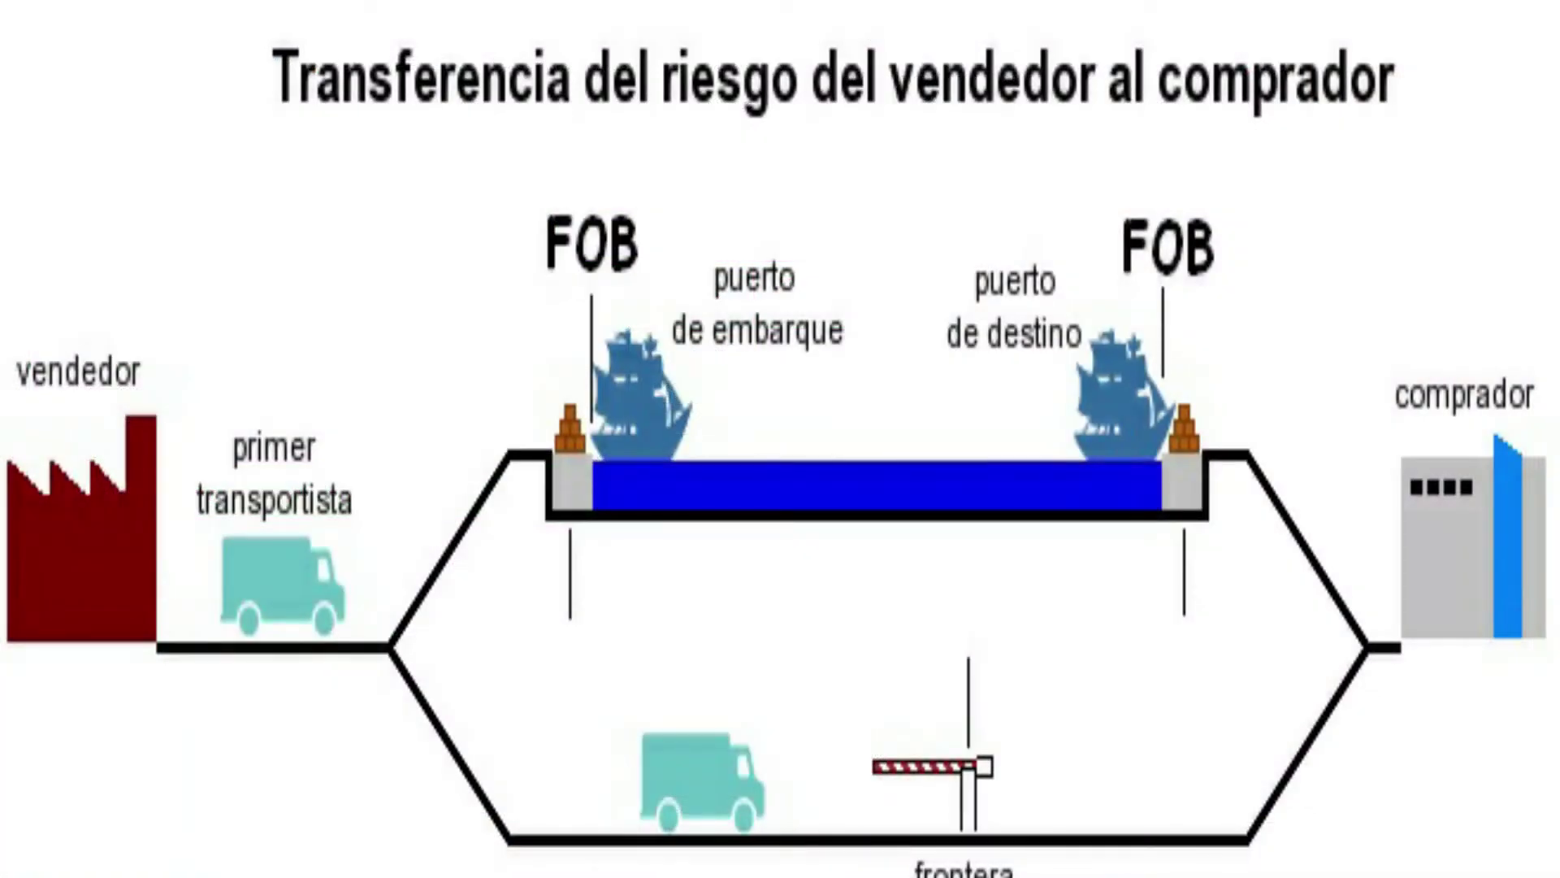
scroll(780, 439, down, 1)
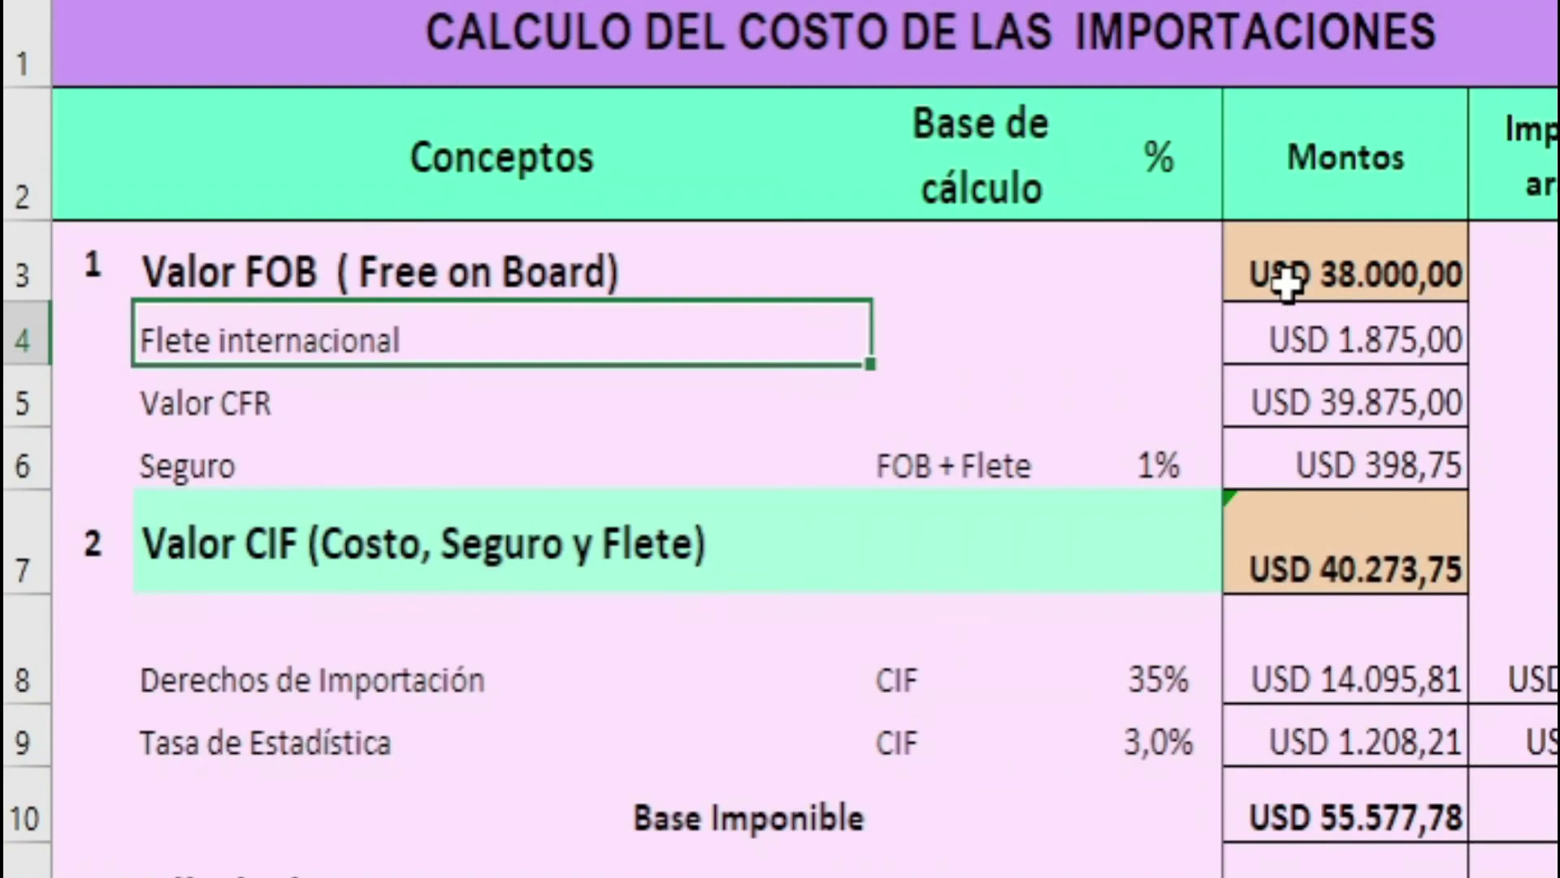
click(1288, 280)
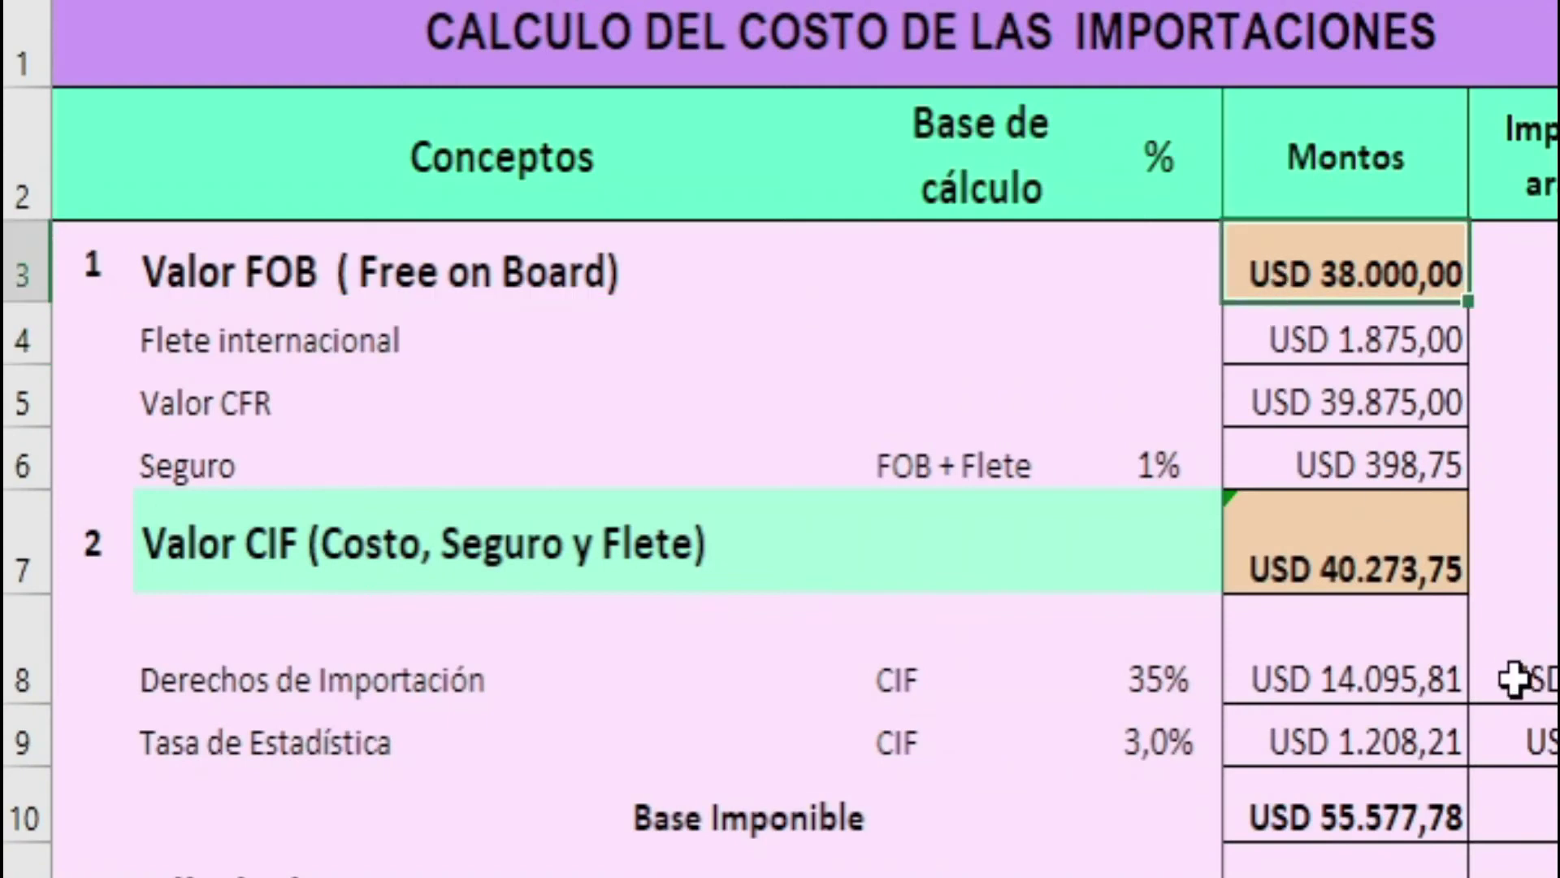
click(1300, 348)
click(1418, 419)
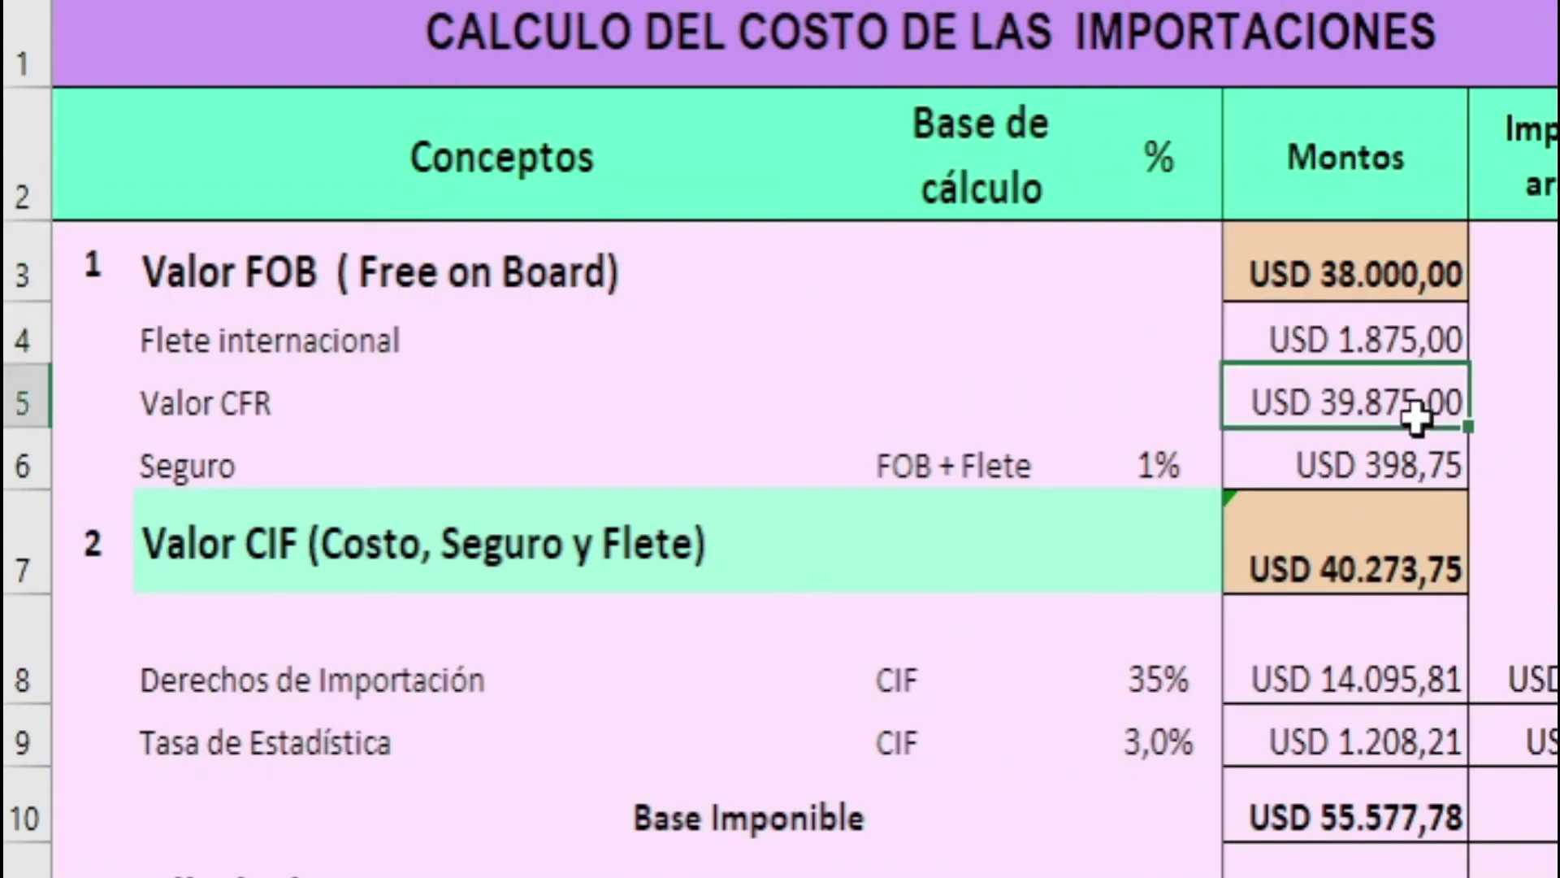
Step: Review the insurance amount and its percentage, and inspect the formula of the CIF value
click(1381, 471)
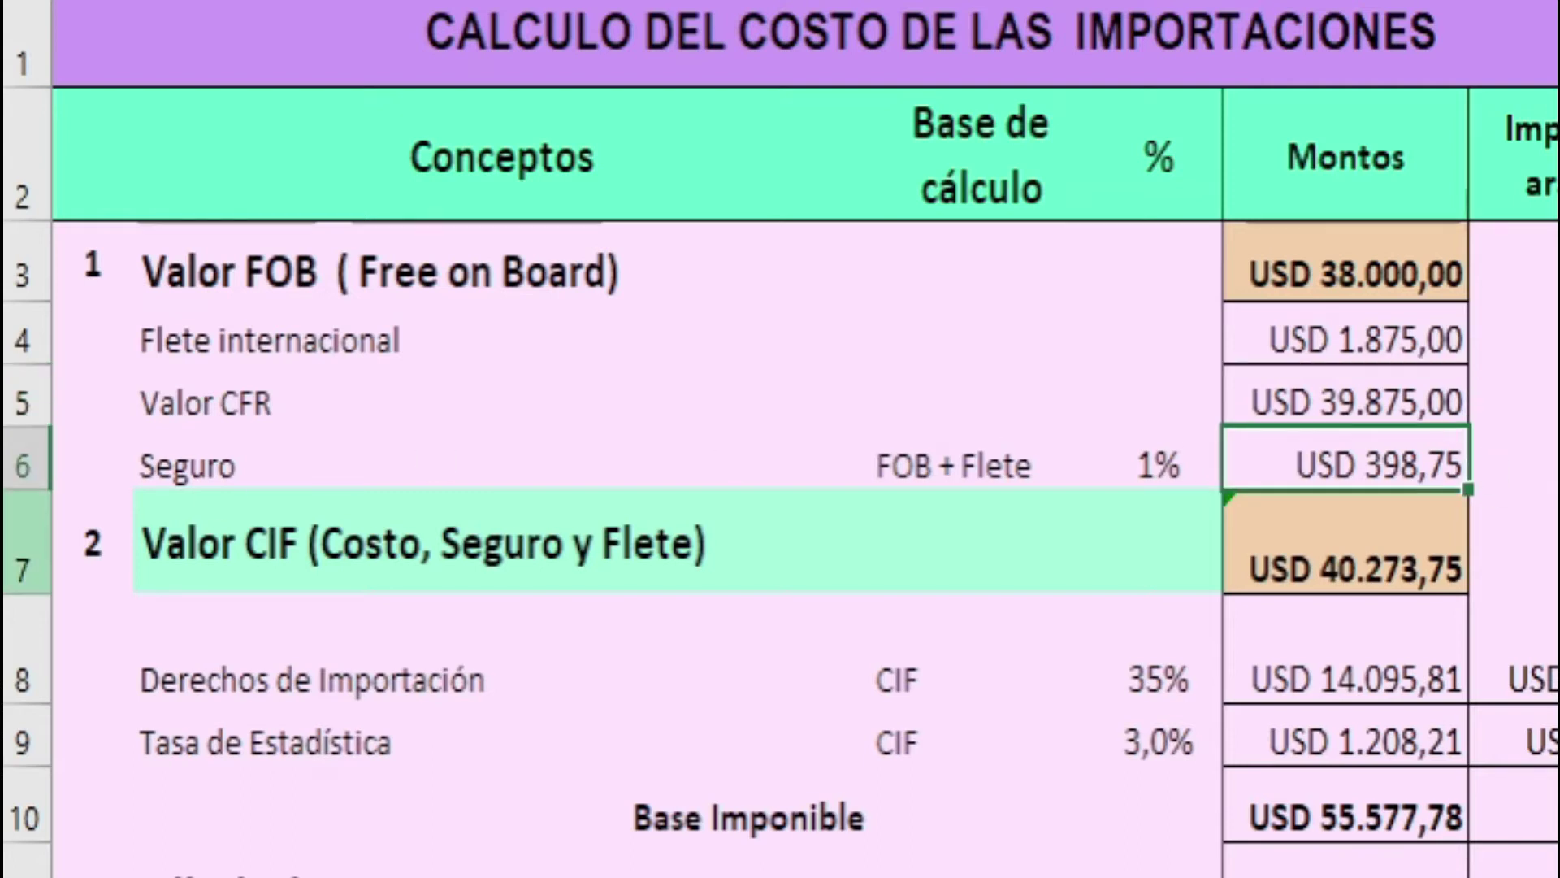
click(141, 484)
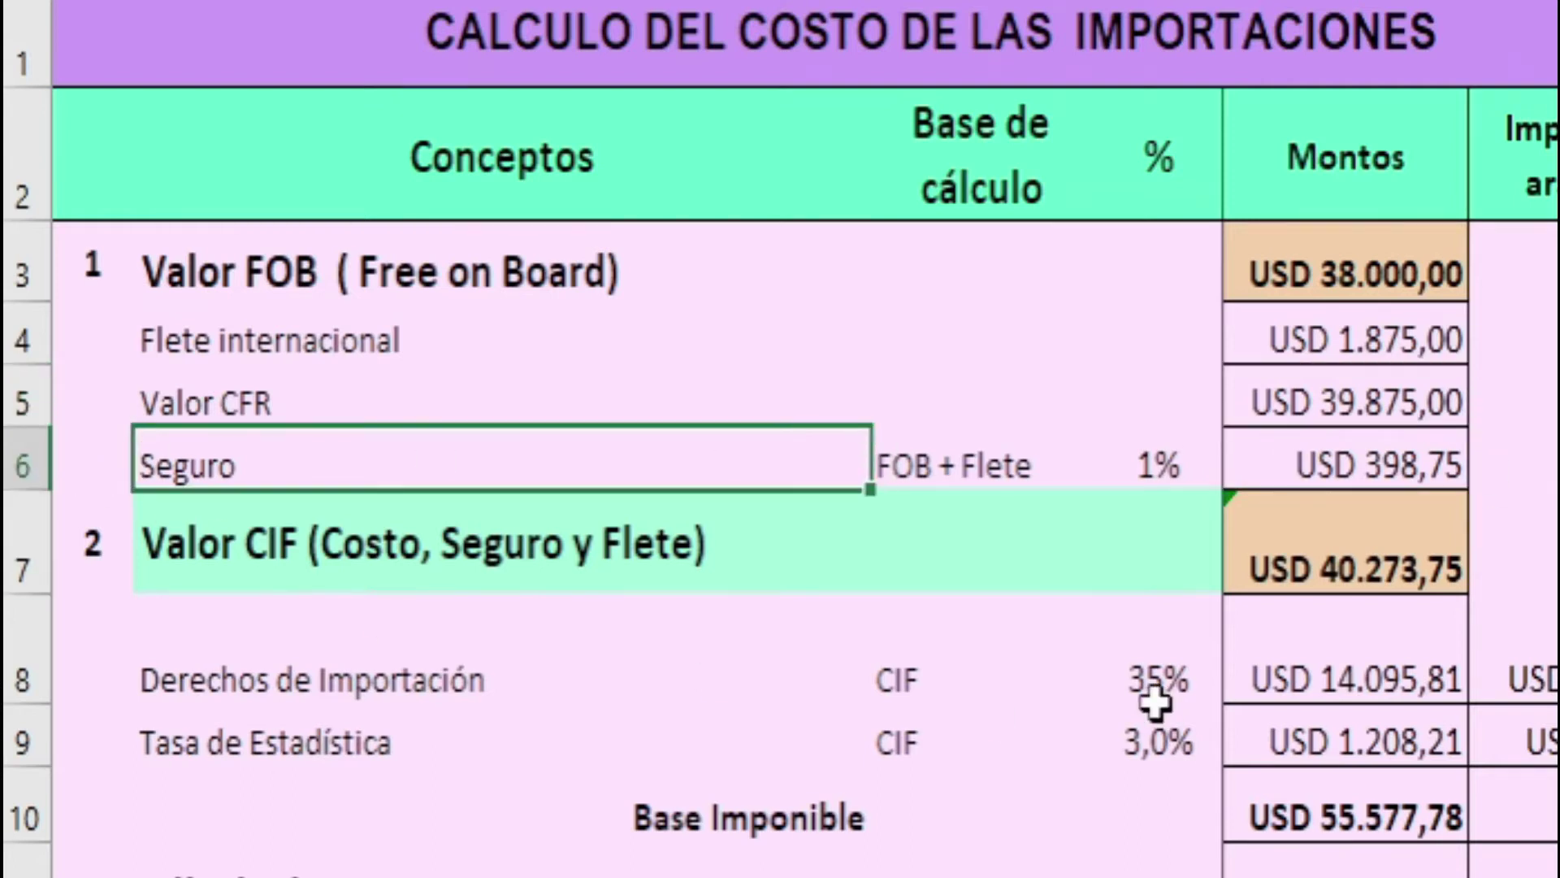
click(1166, 475)
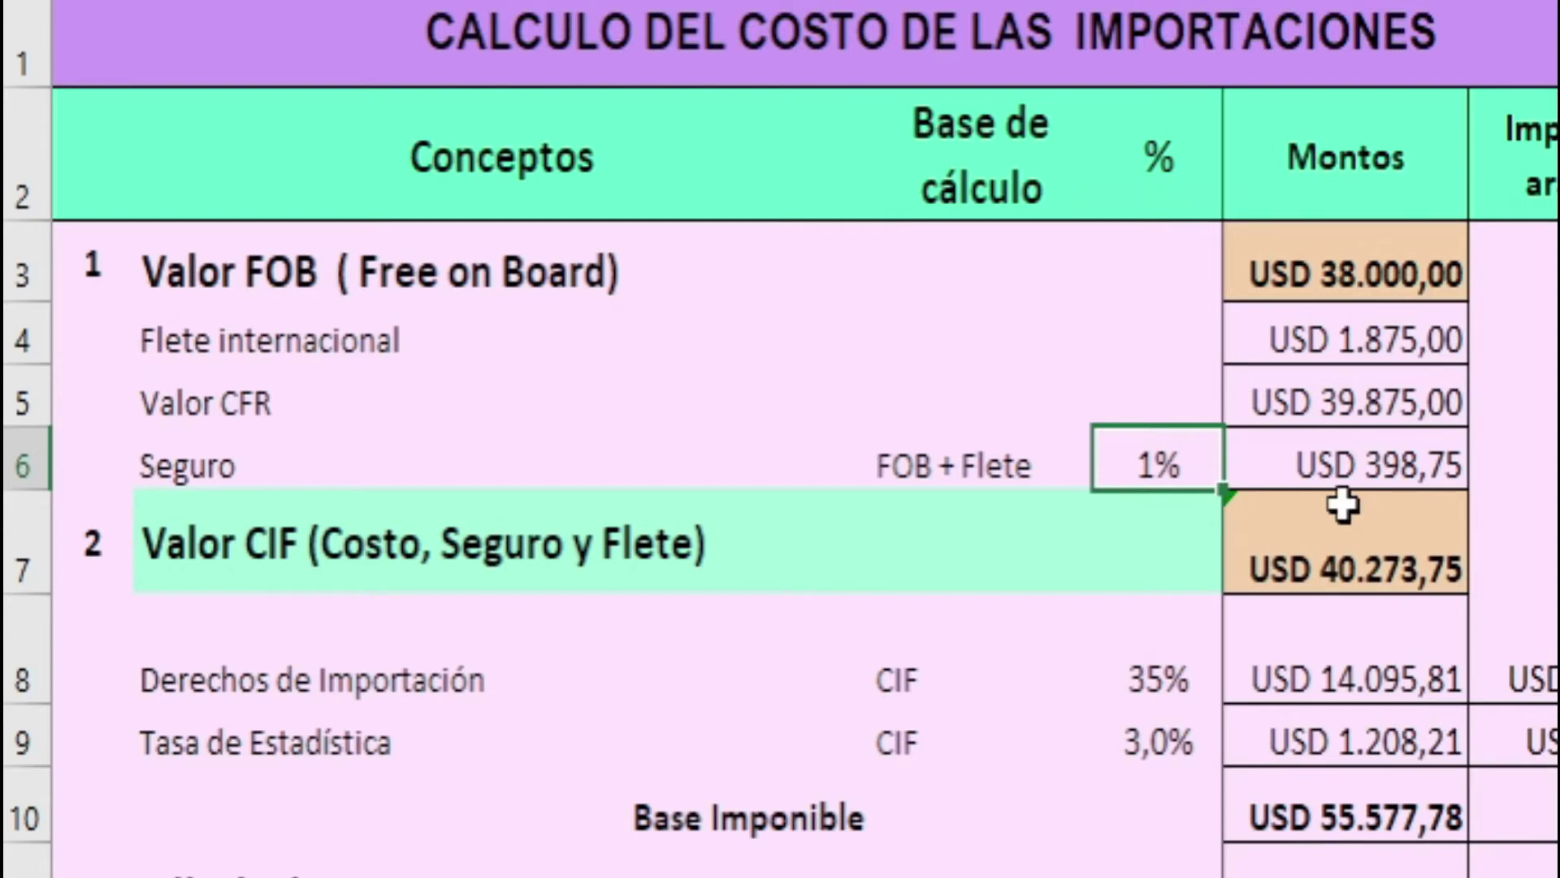
click(696, 547)
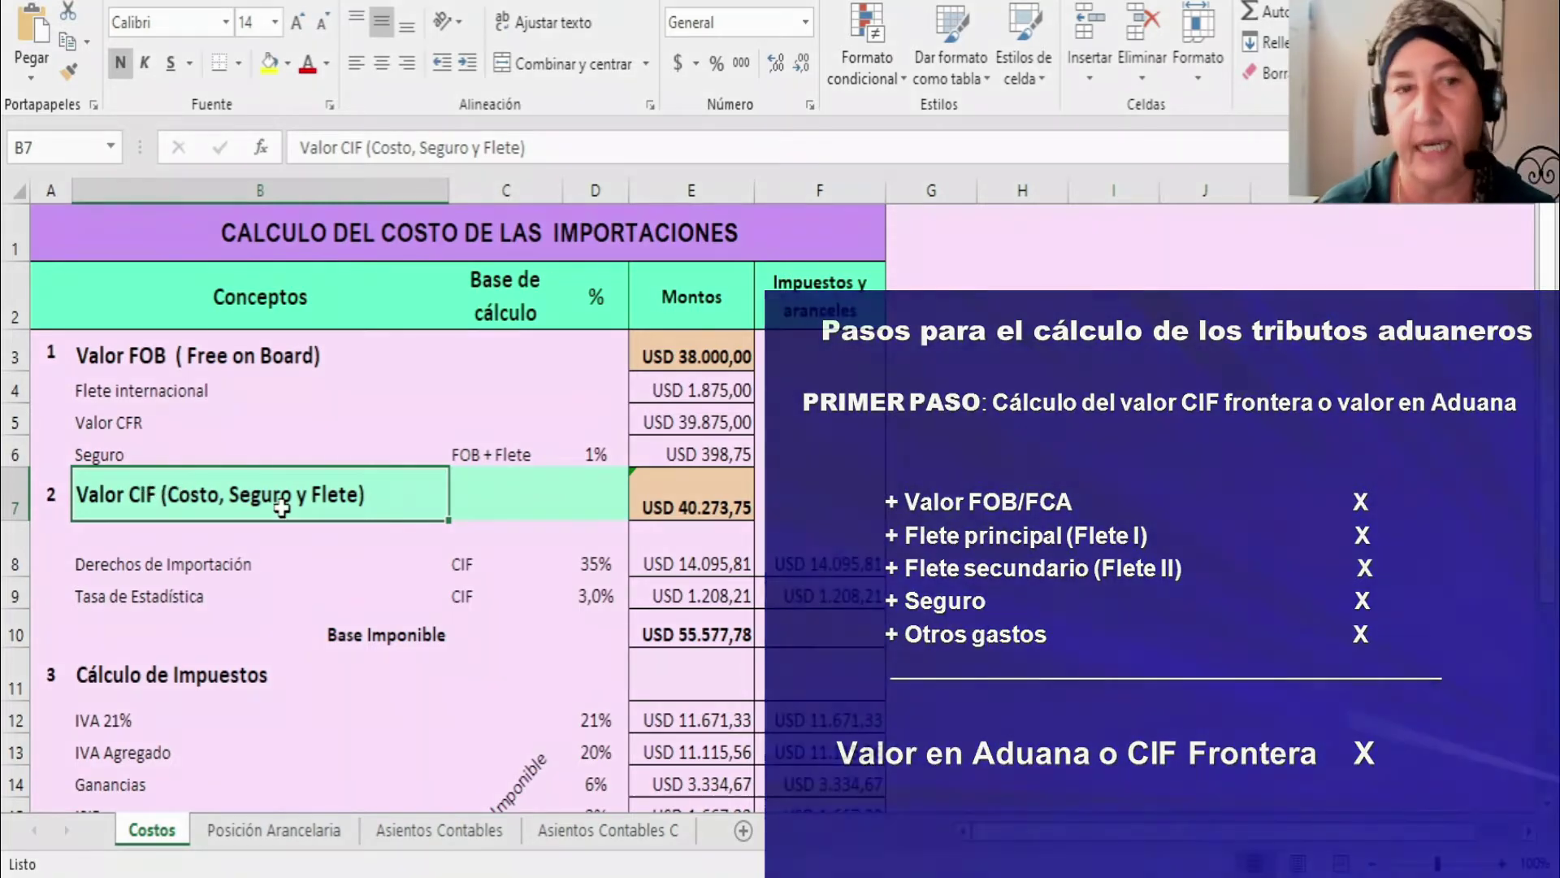
click(711, 507)
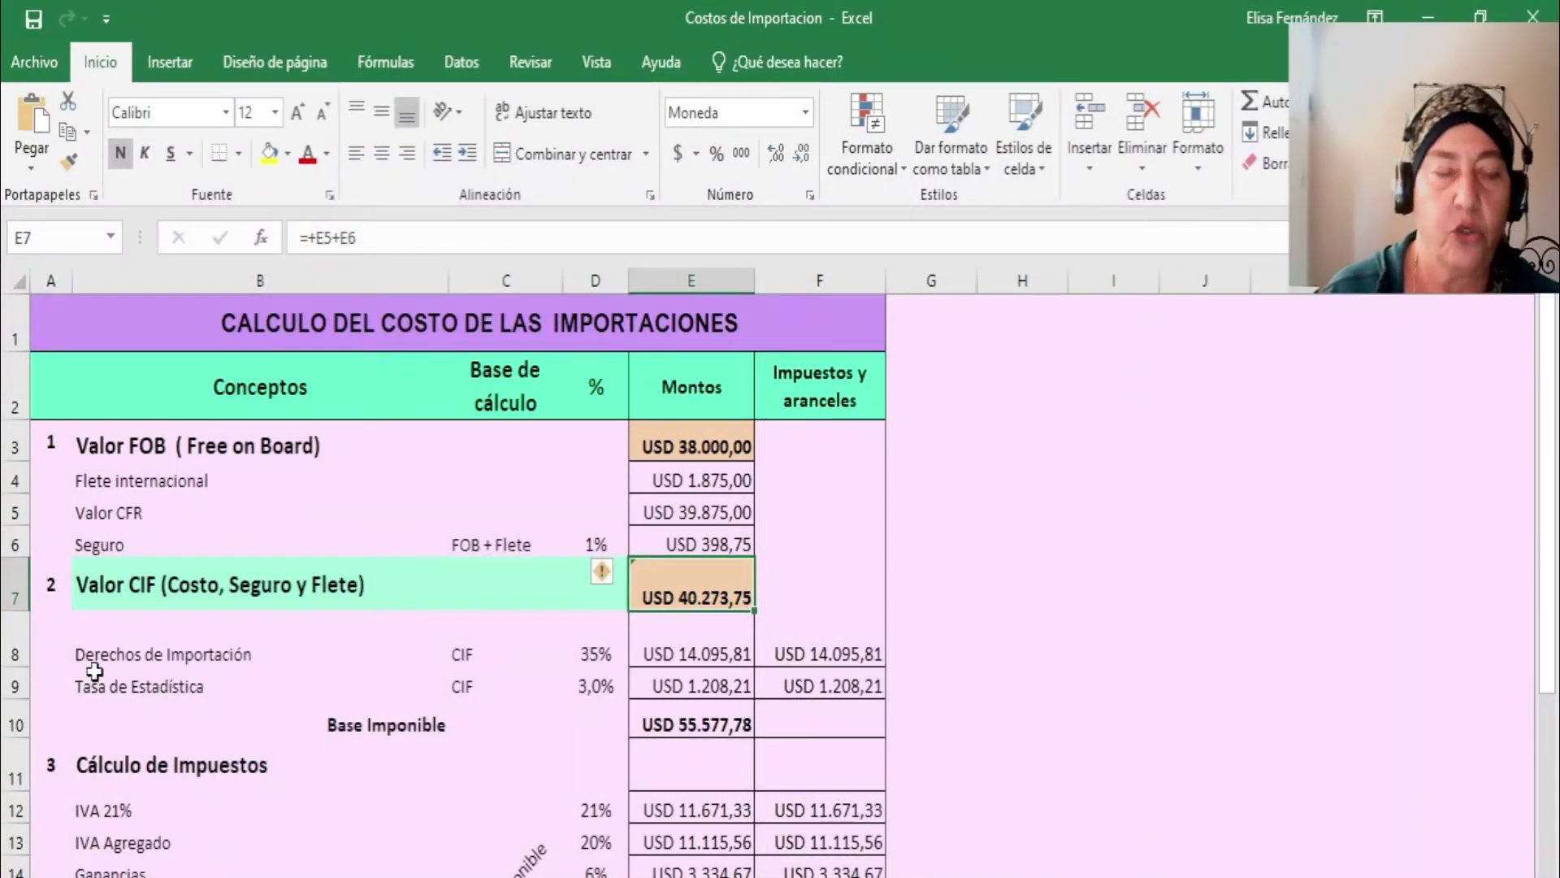
Step: Check the calculation base and percentage of the Derechos de Importación row against the CIF value
click(98, 660)
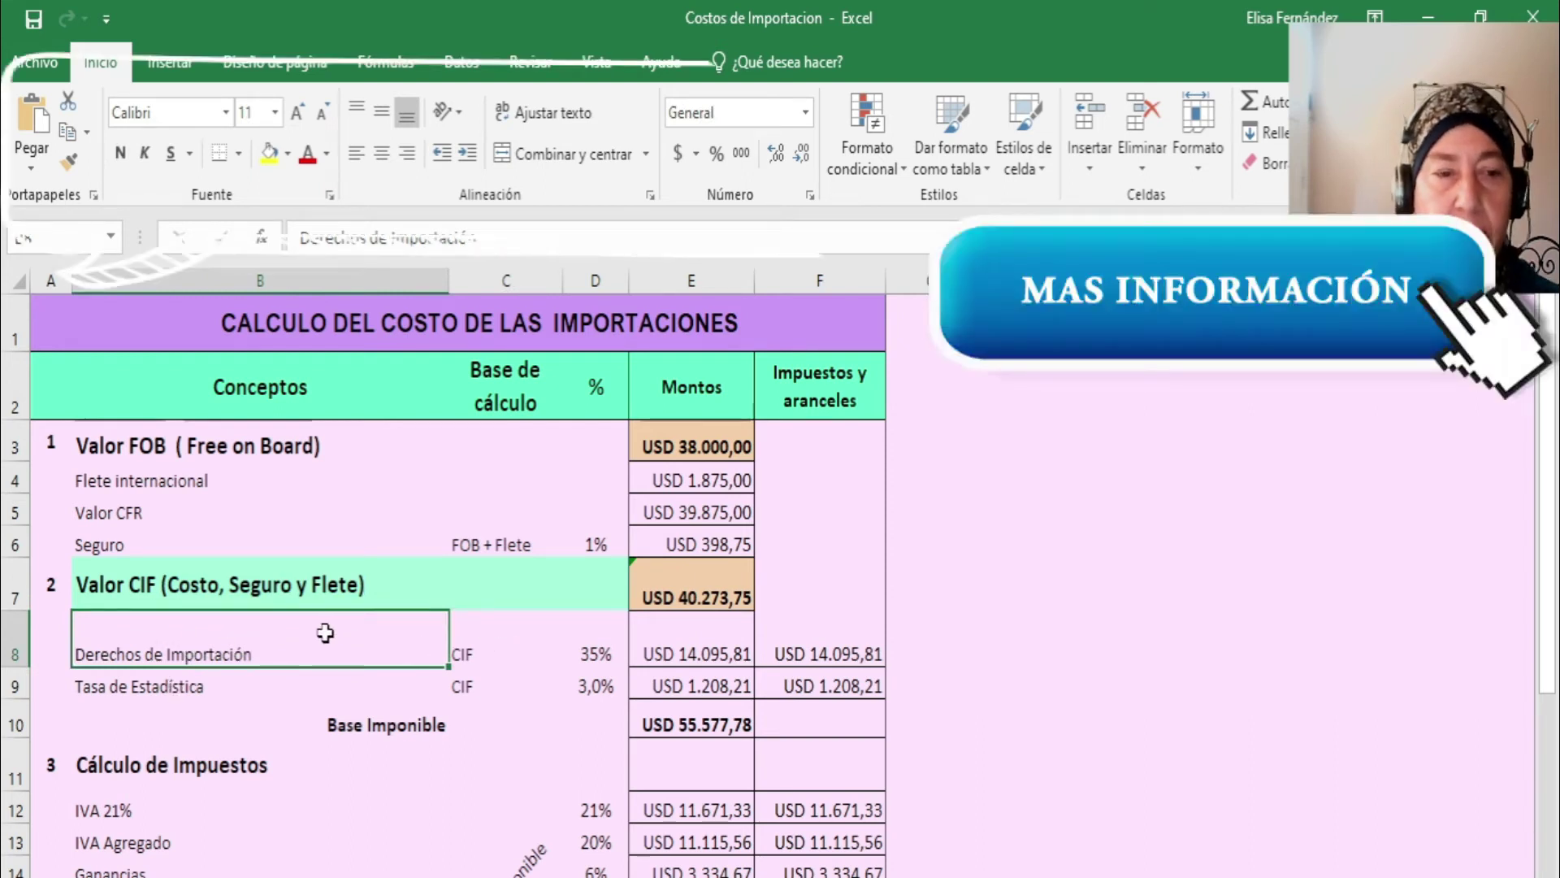
click(504, 642)
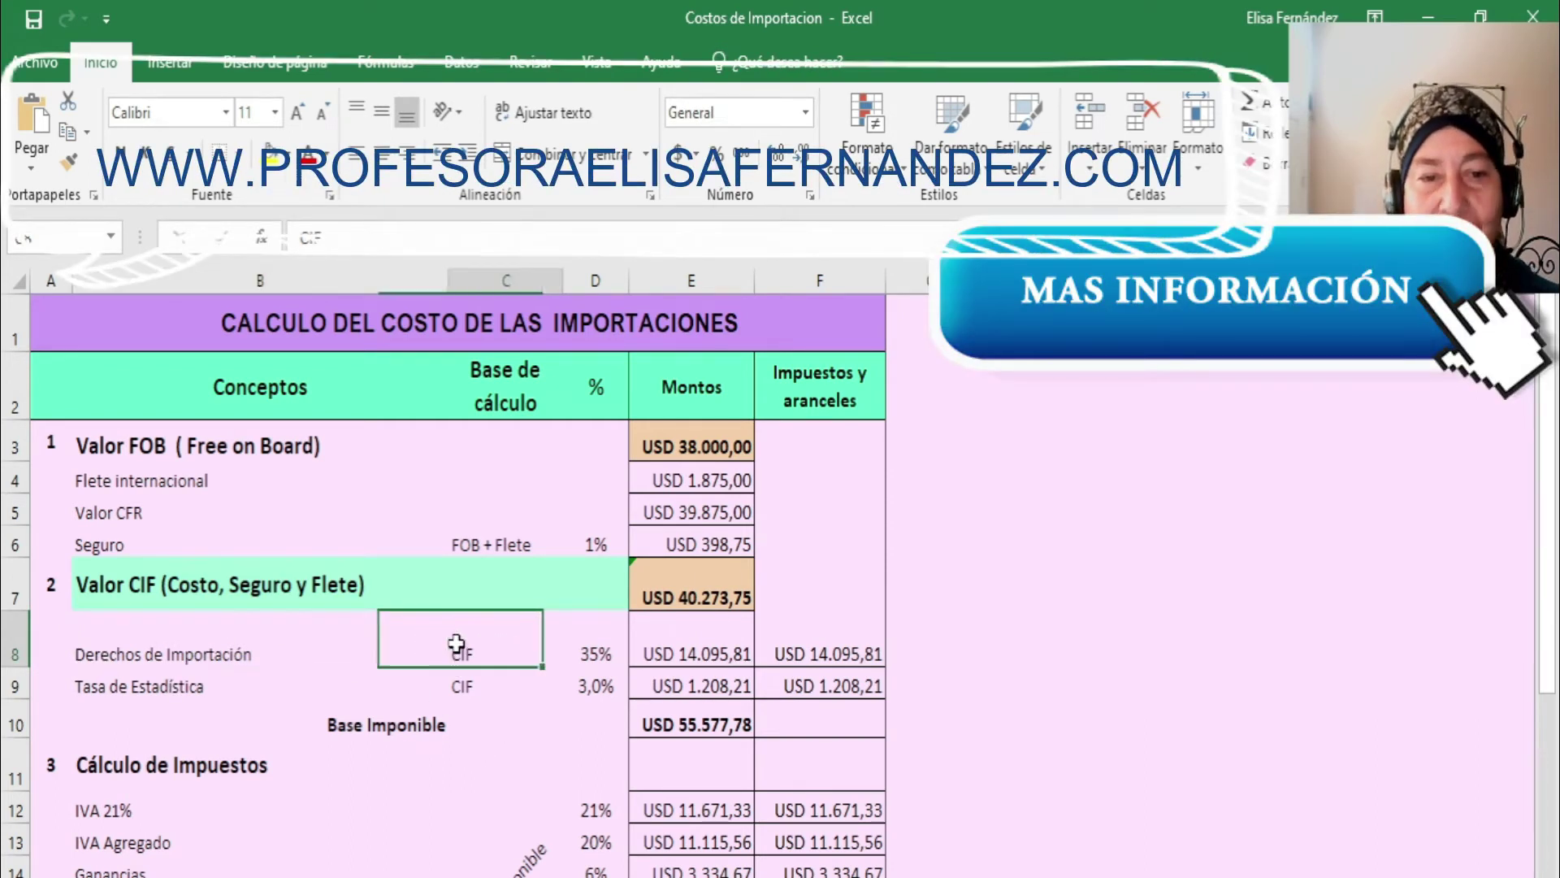
click(695, 574)
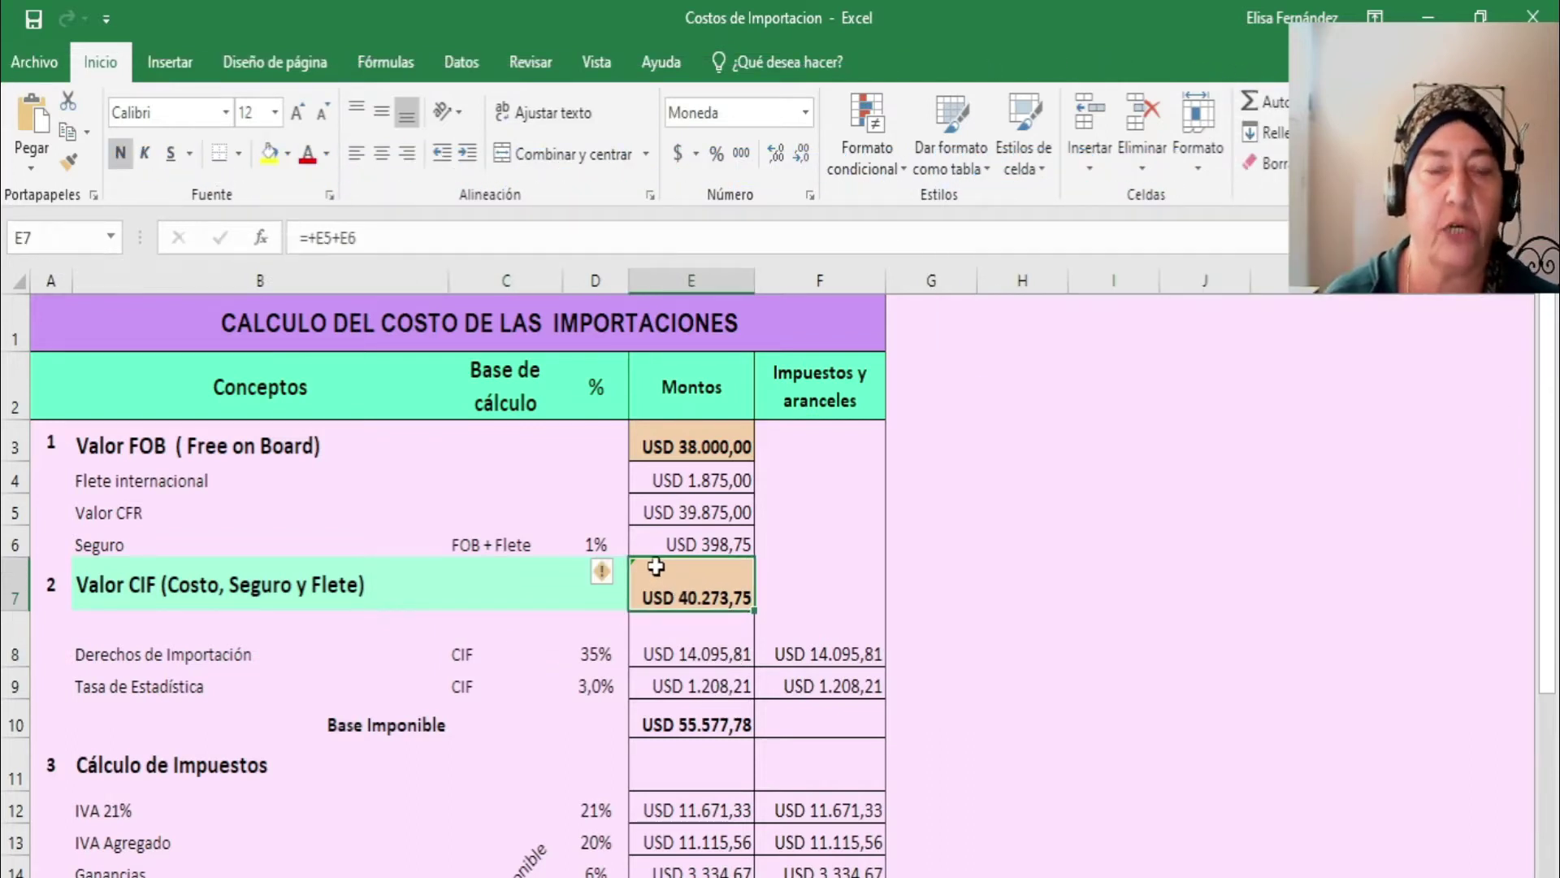
click(602, 650)
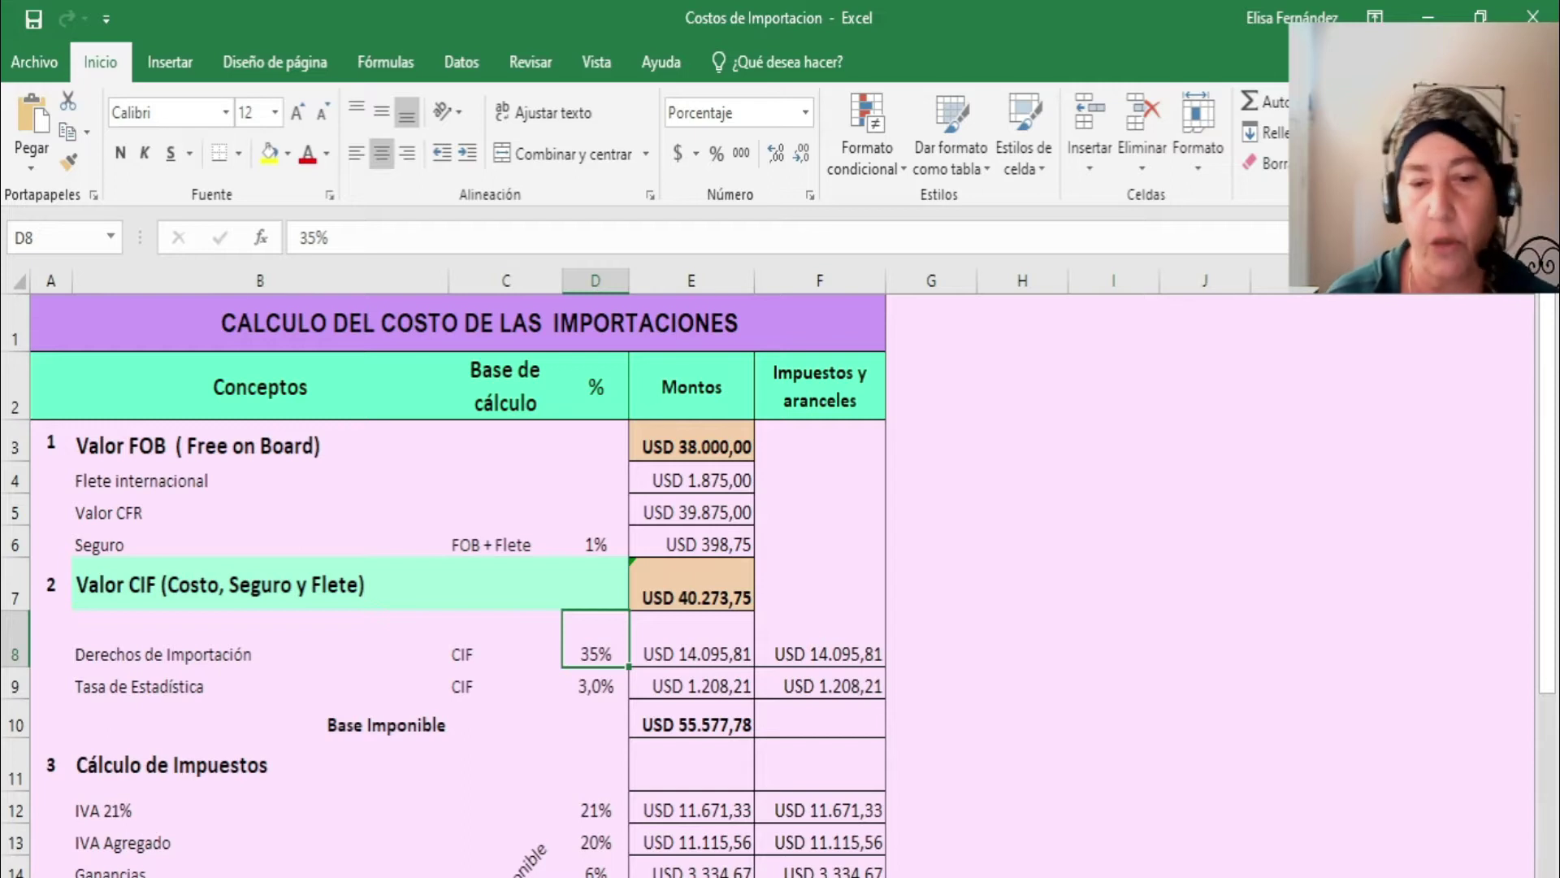
Step: Switch to the CIVUCE website and expand its tariff tree search through Sección IV (16 - 24) to chapter 18
key(alt+Tab)
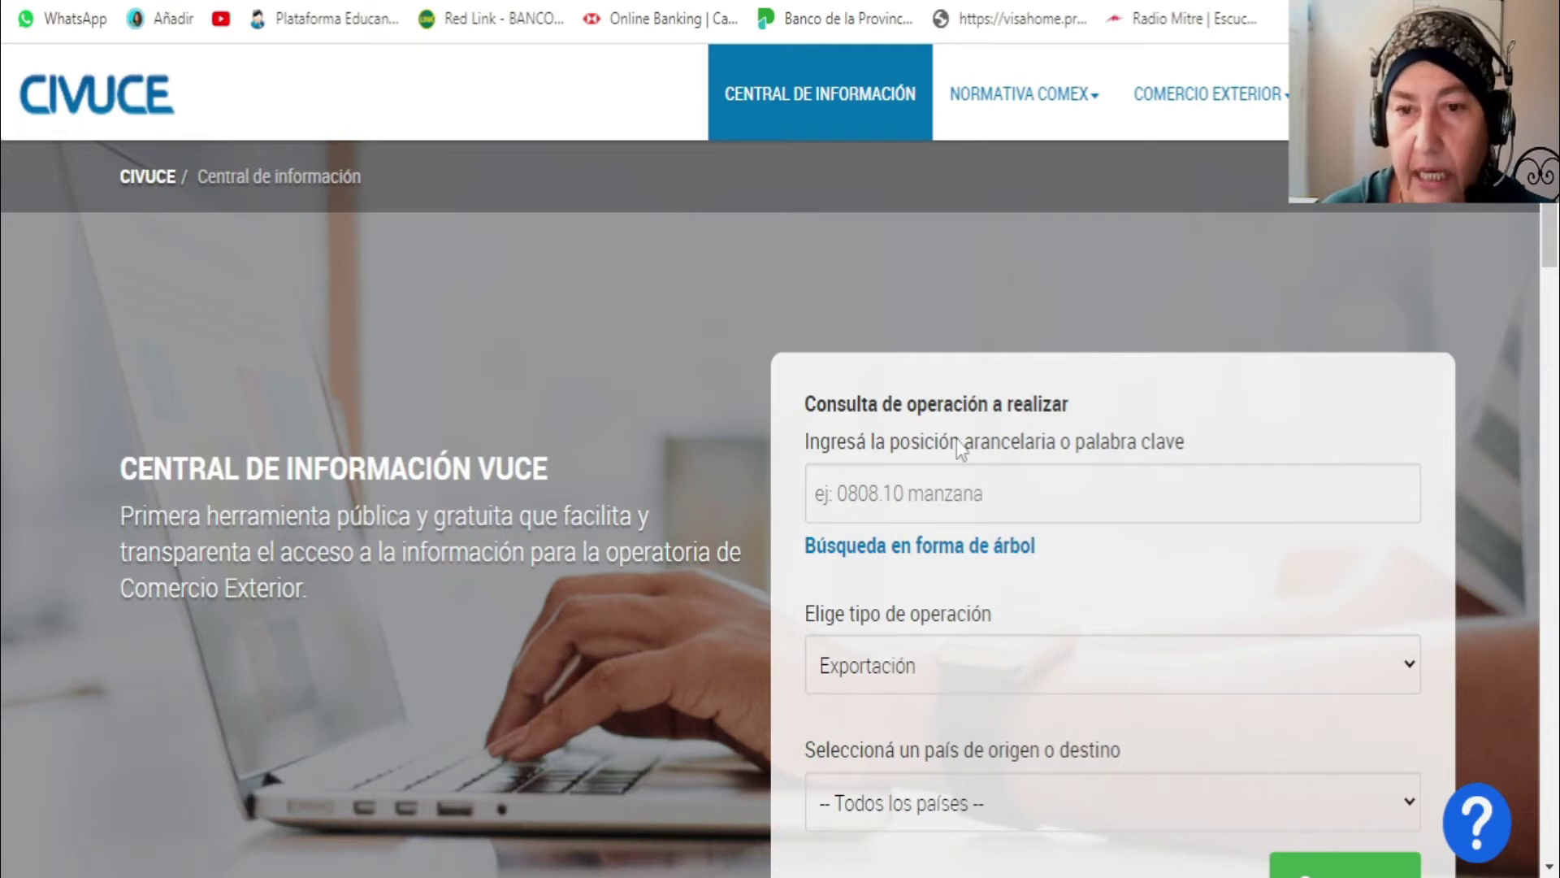
click(976, 559)
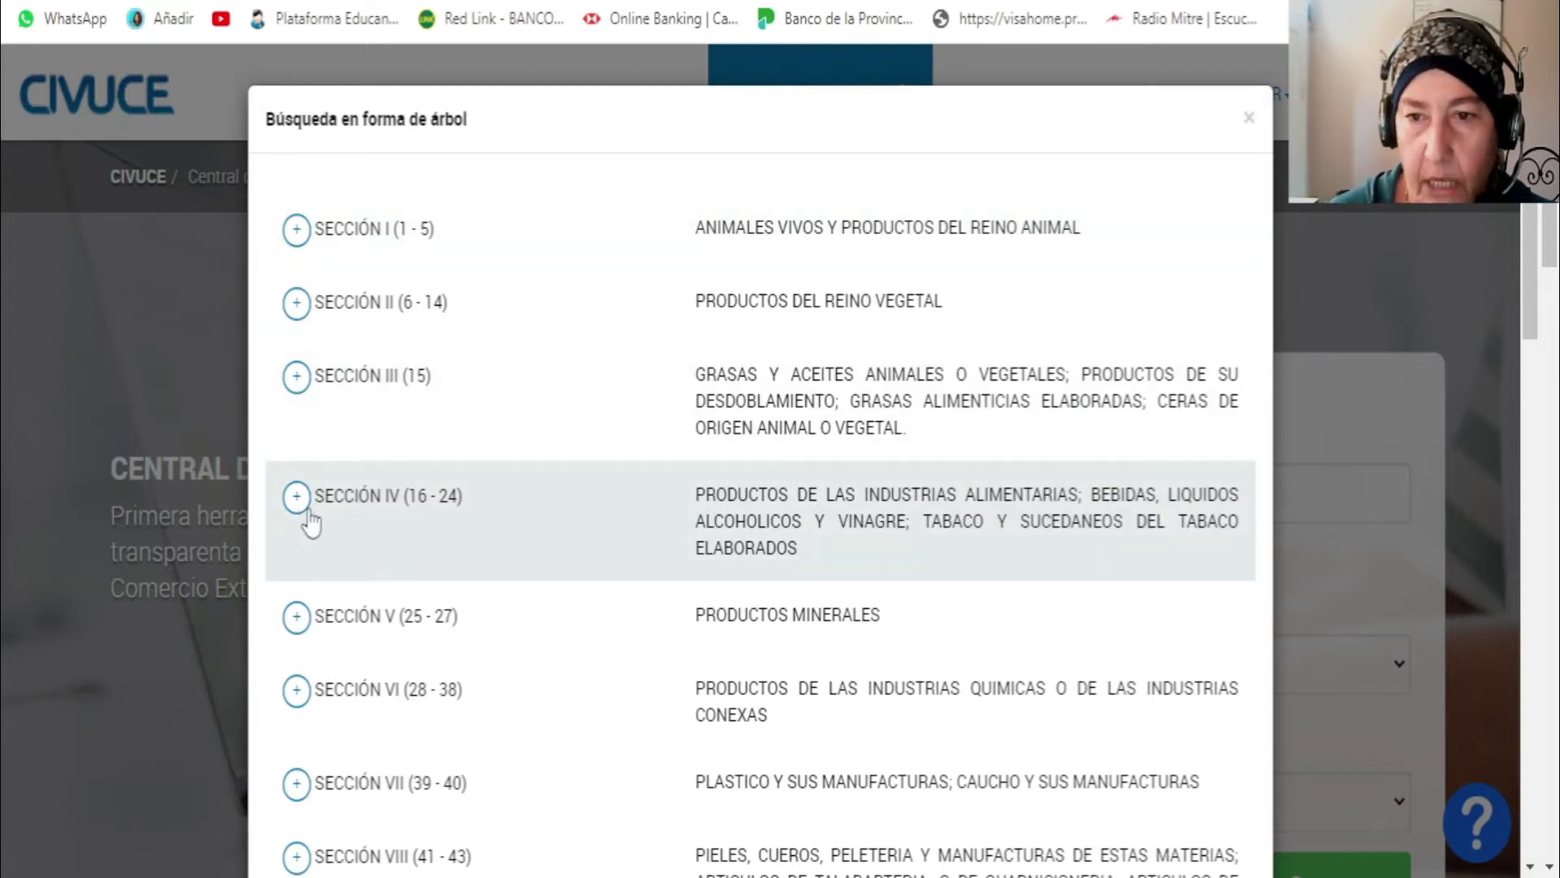
click(297, 497)
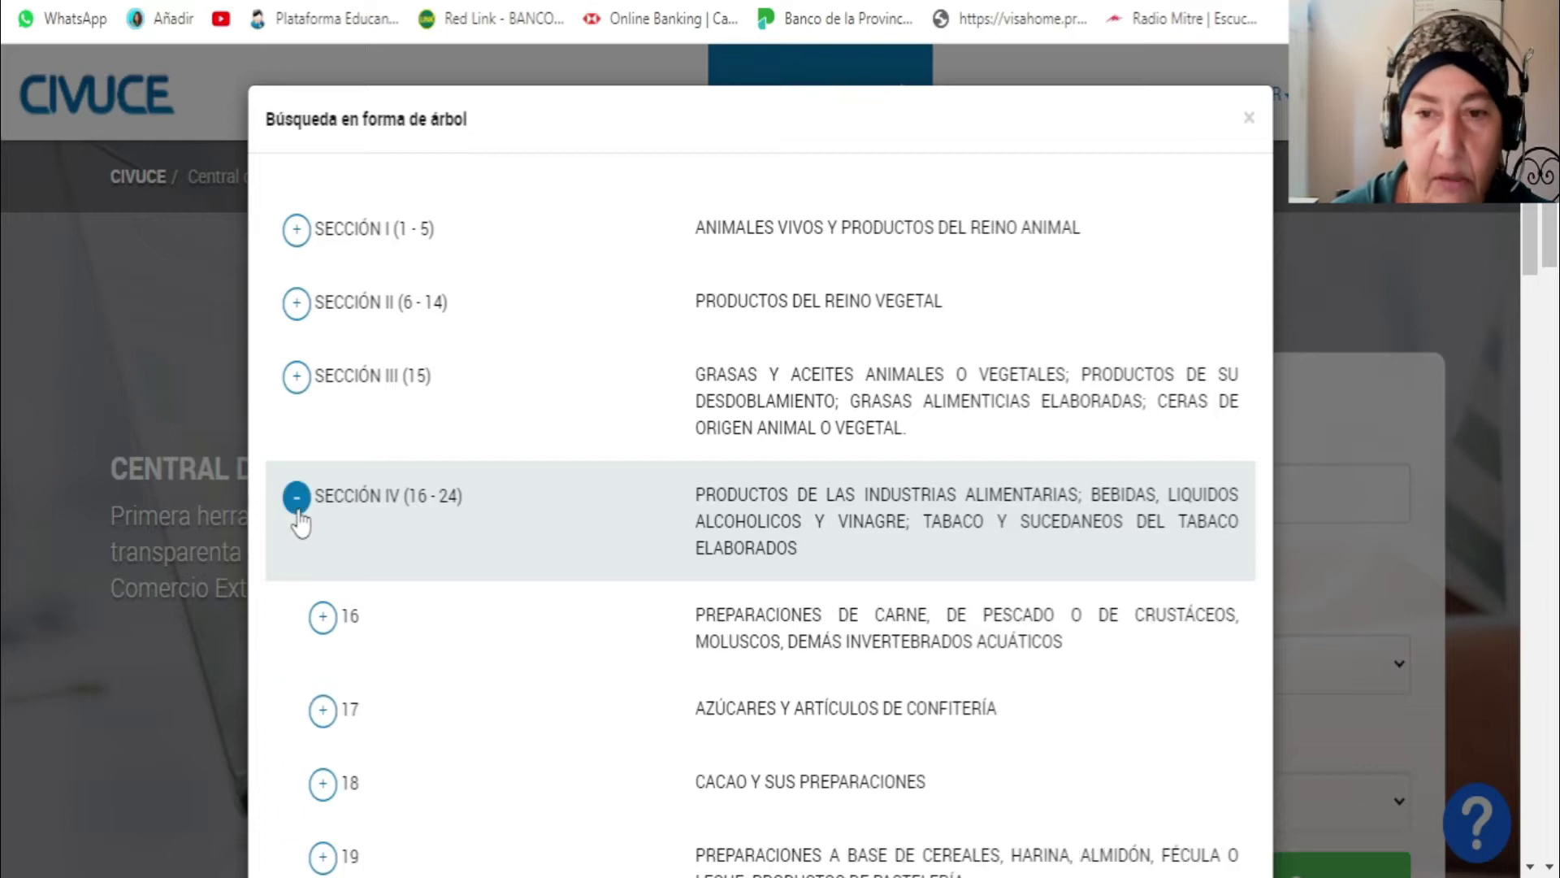
scroll(619, 620, down, 3)
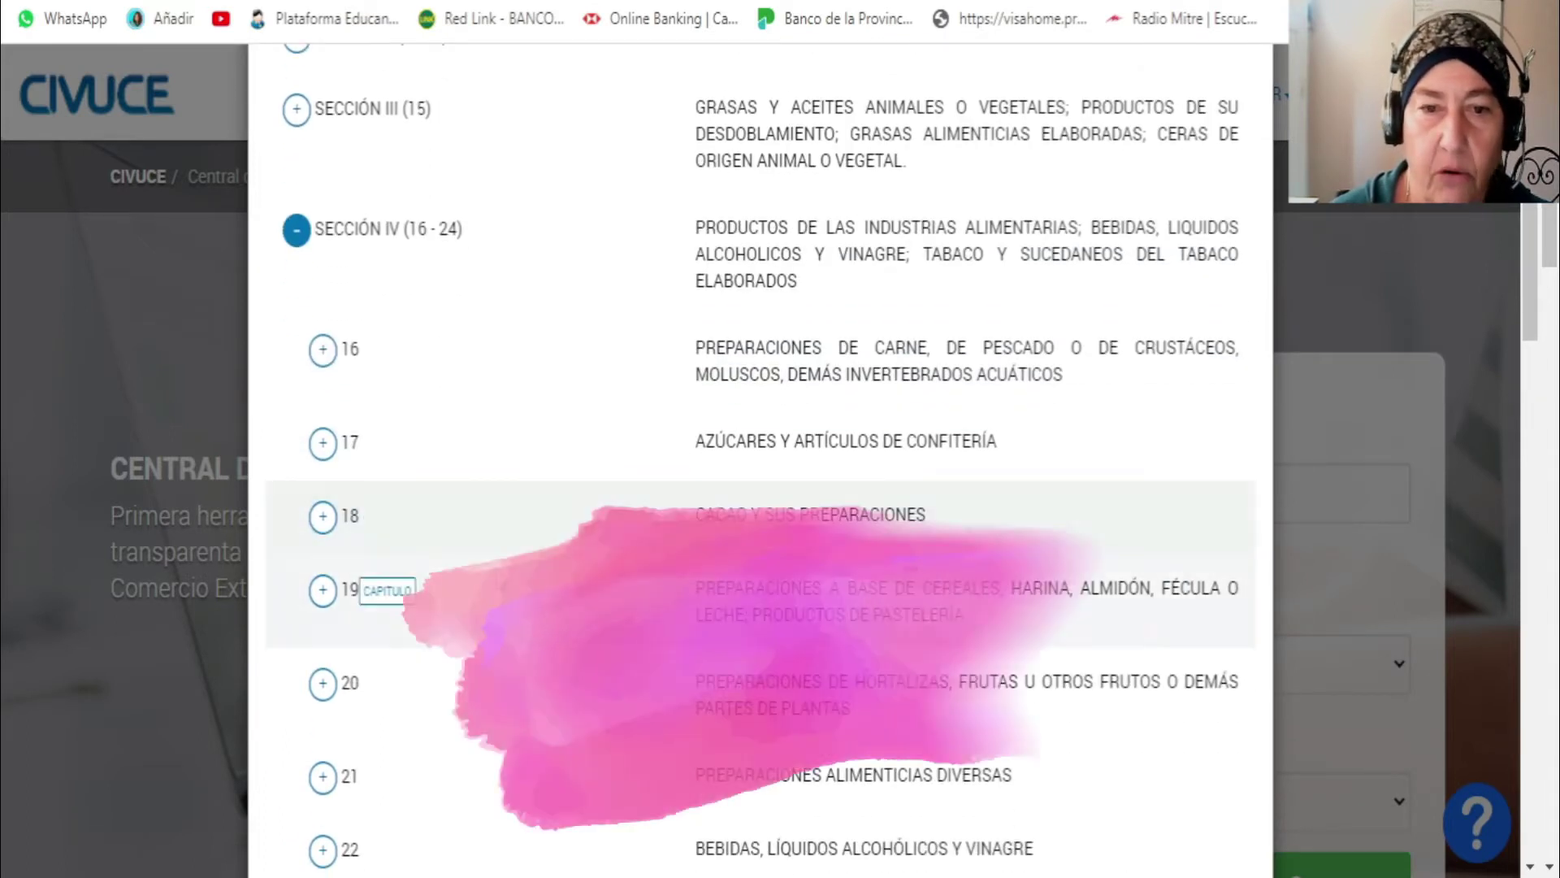
click(324, 522)
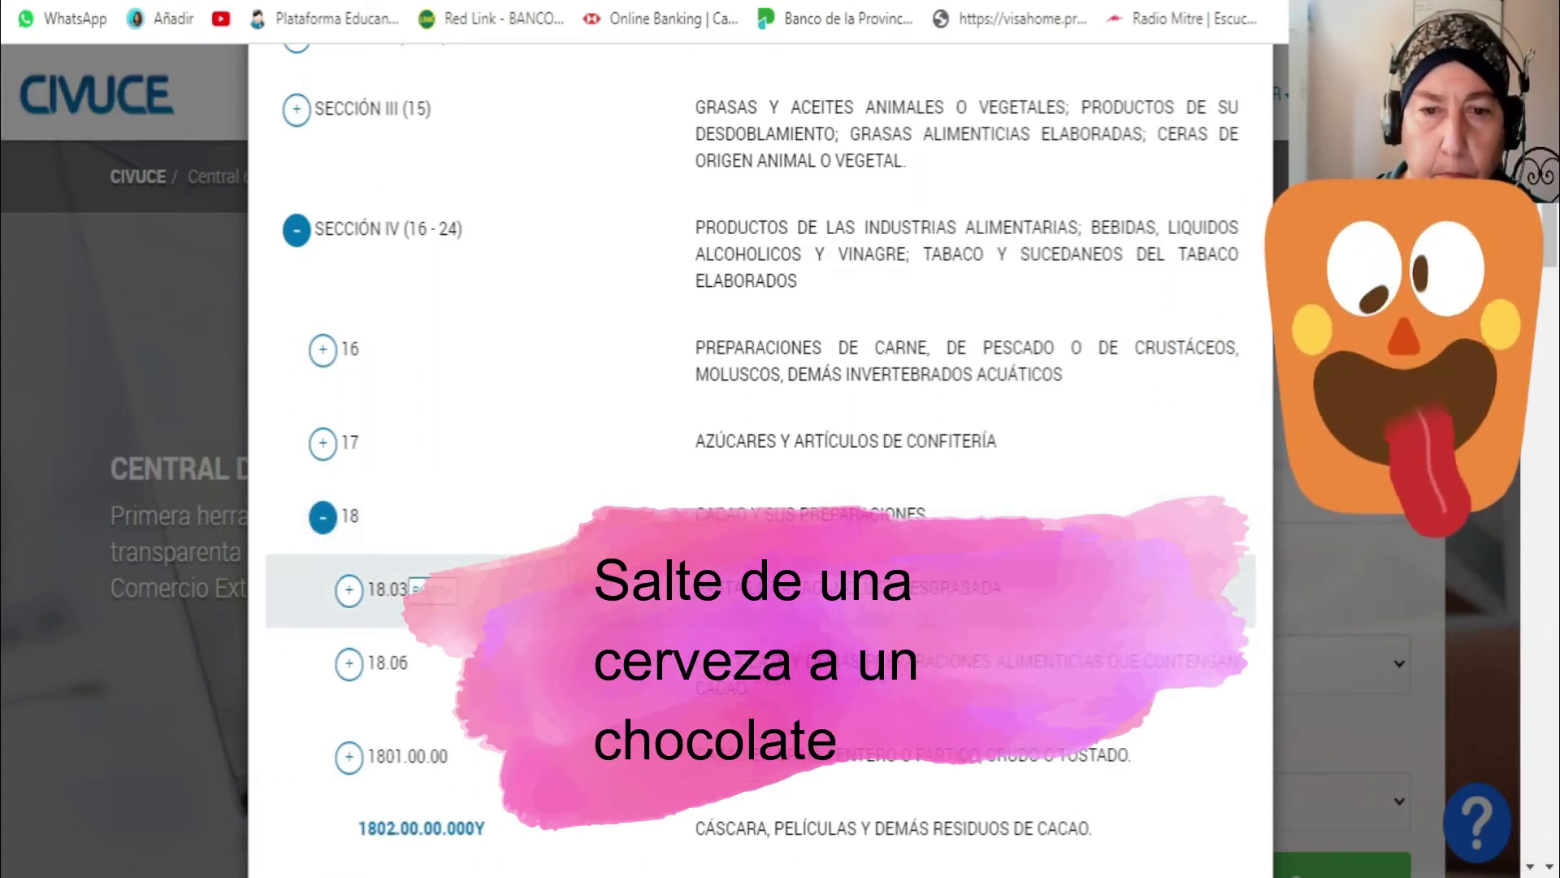
Step: Expand cocoa beans 1801.00.00 to the whole-bean group 1801.00.00.1 and choose the roasted position 1801.00.00.120R
scroll(447, 536, down, 2)
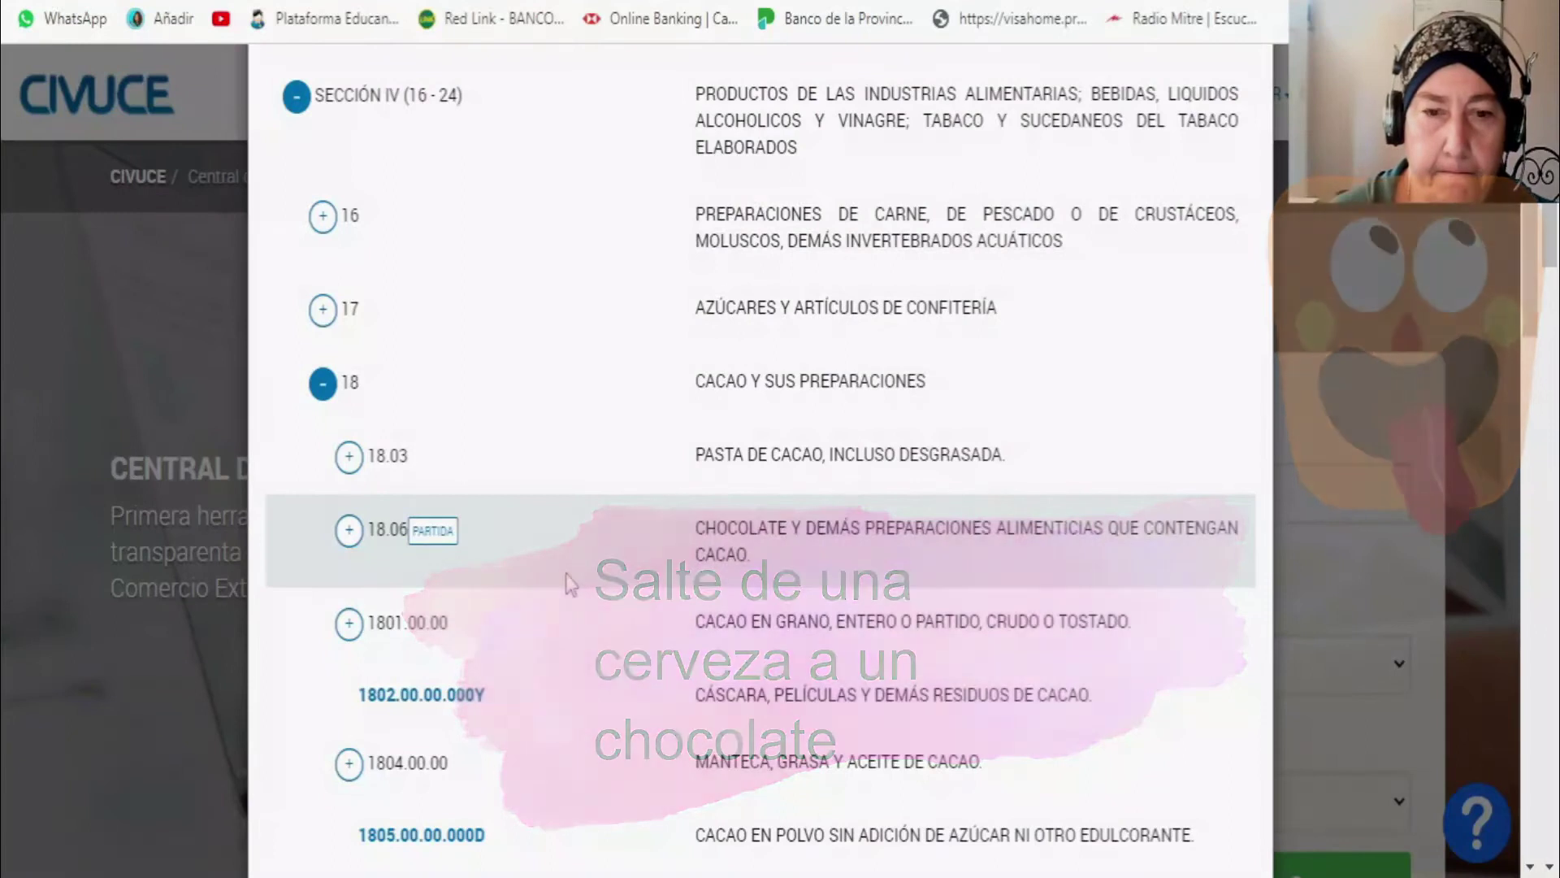
scroll(568, 582, down, 2)
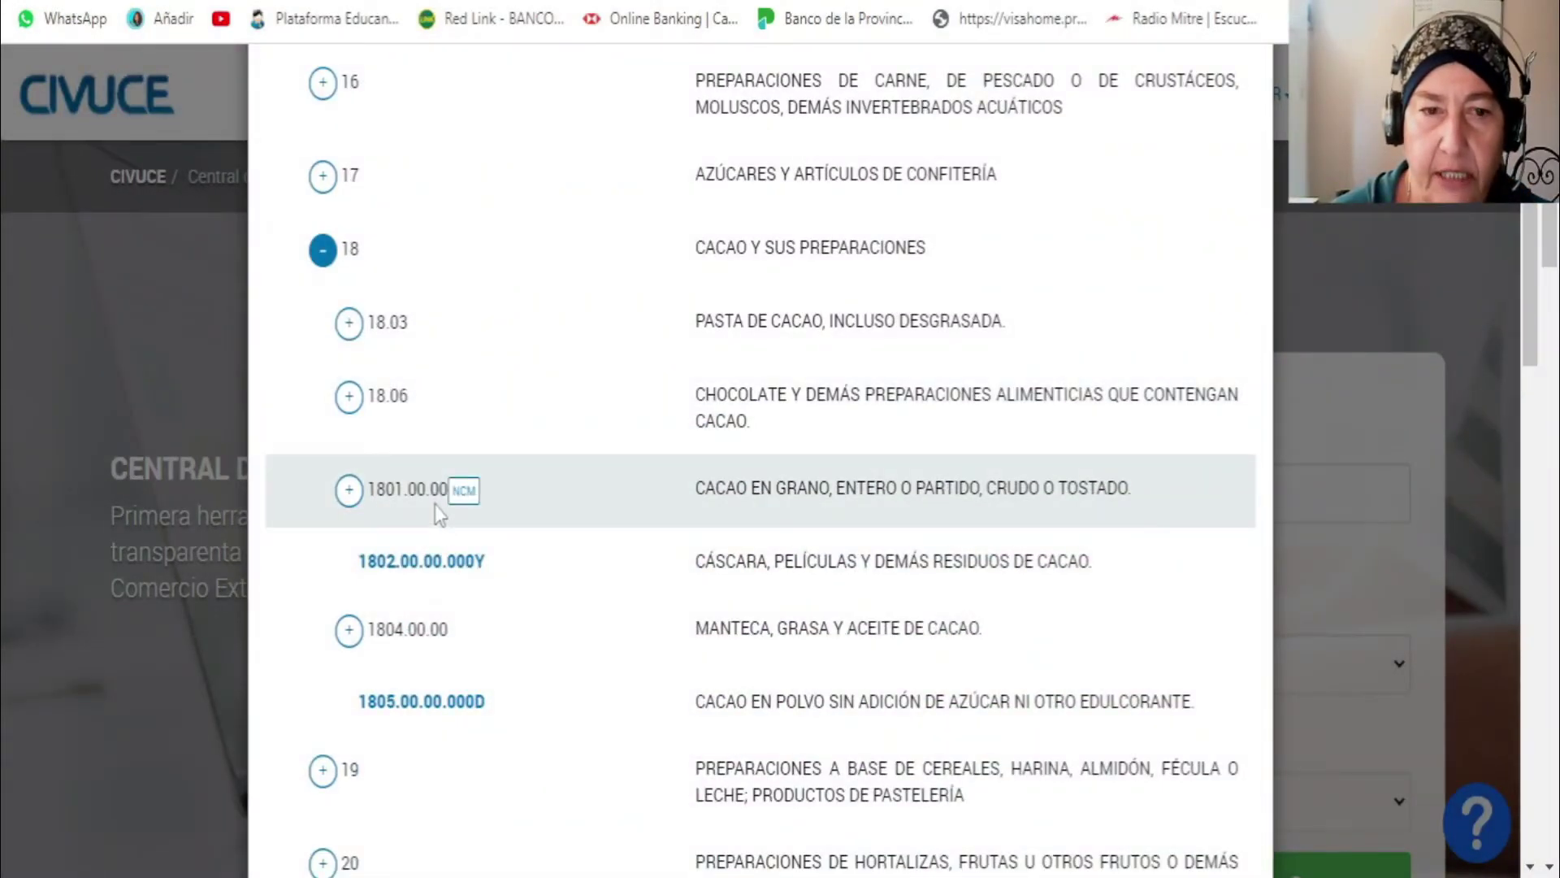
click(429, 494)
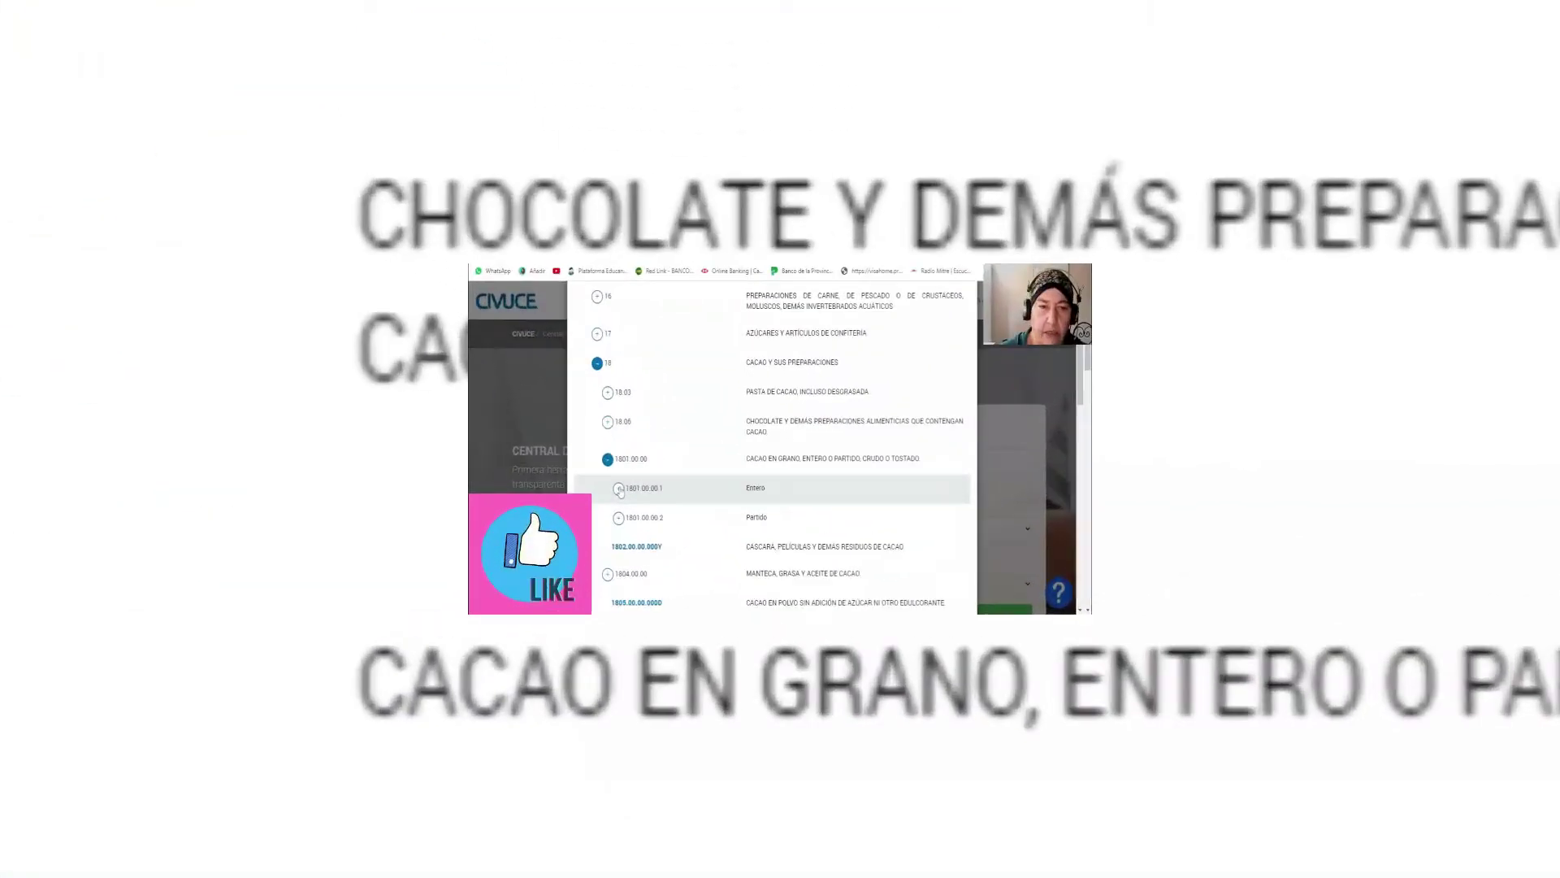
click(619, 488)
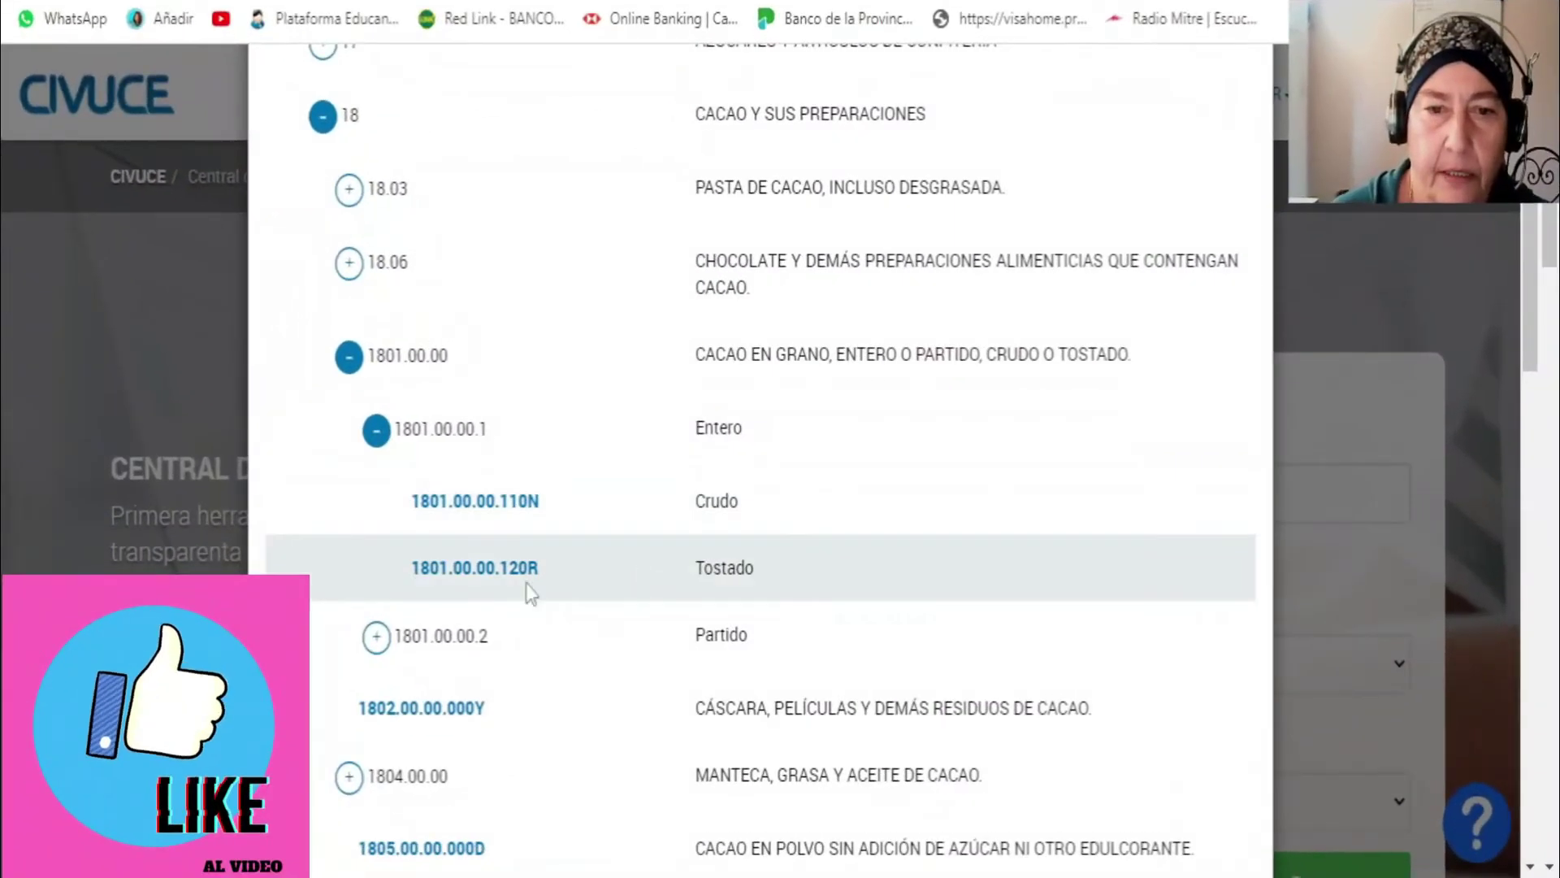
click(437, 569)
Step: Set the operation type to Importación and run the query for all countries
scroll(1260, 635, down, 3)
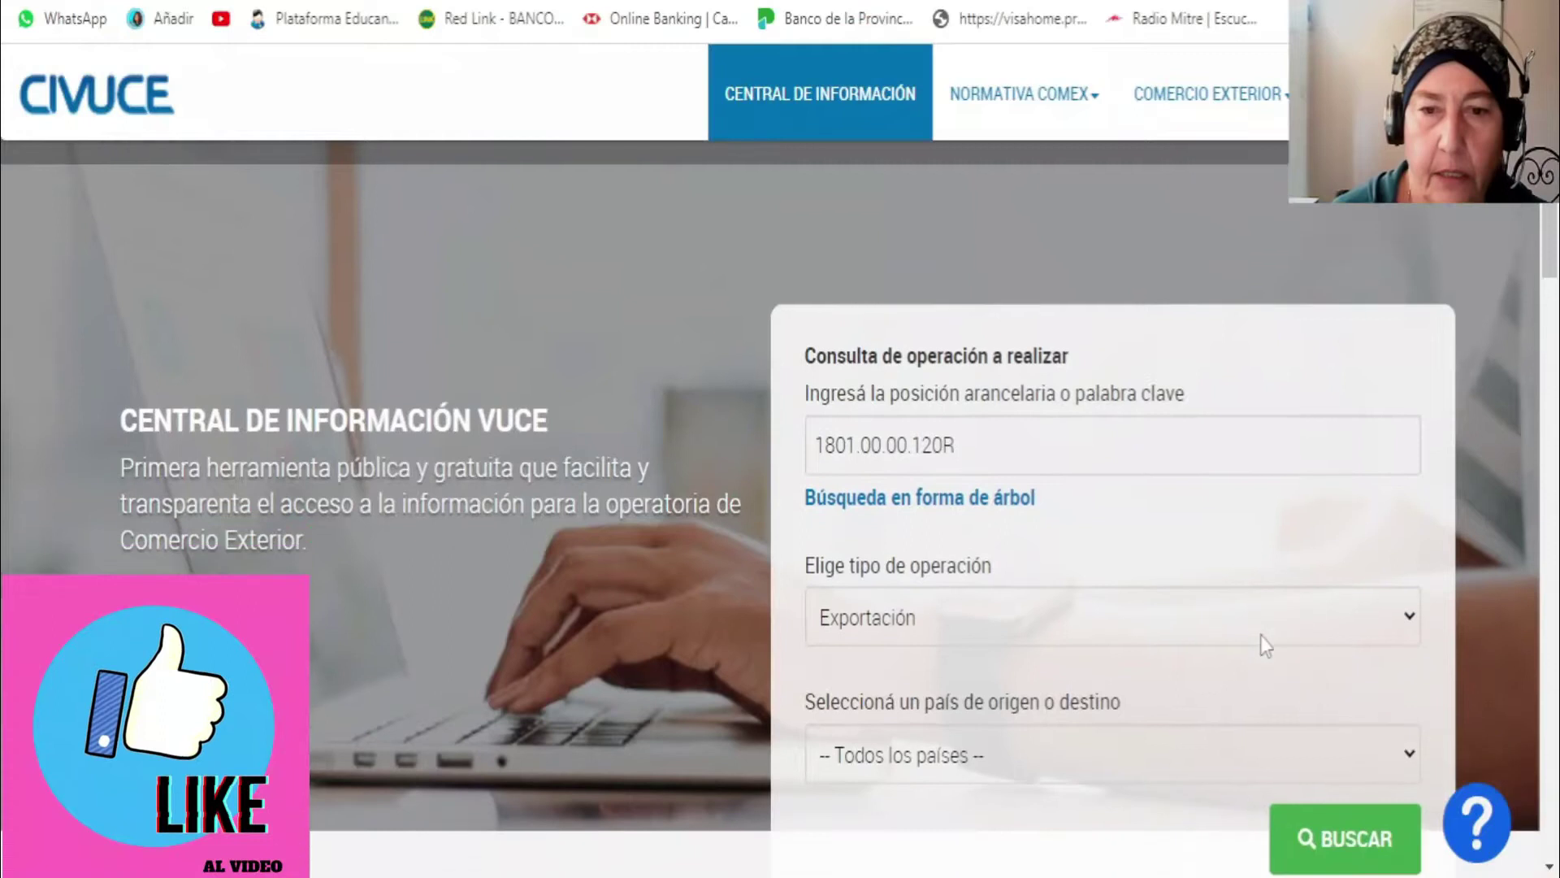
click(978, 380)
click(1052, 444)
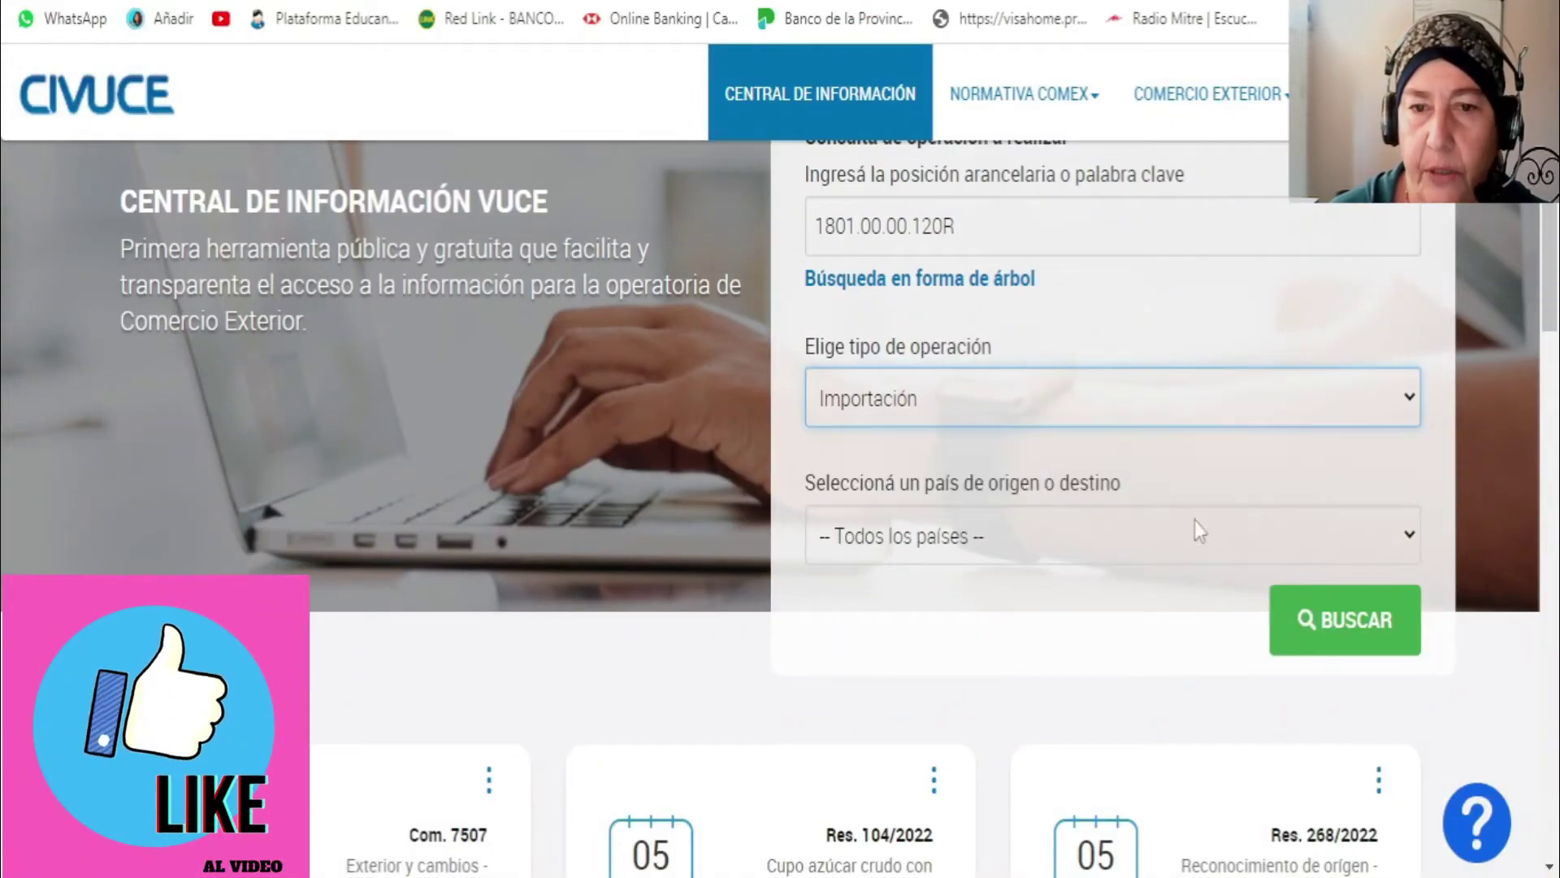
click(1306, 620)
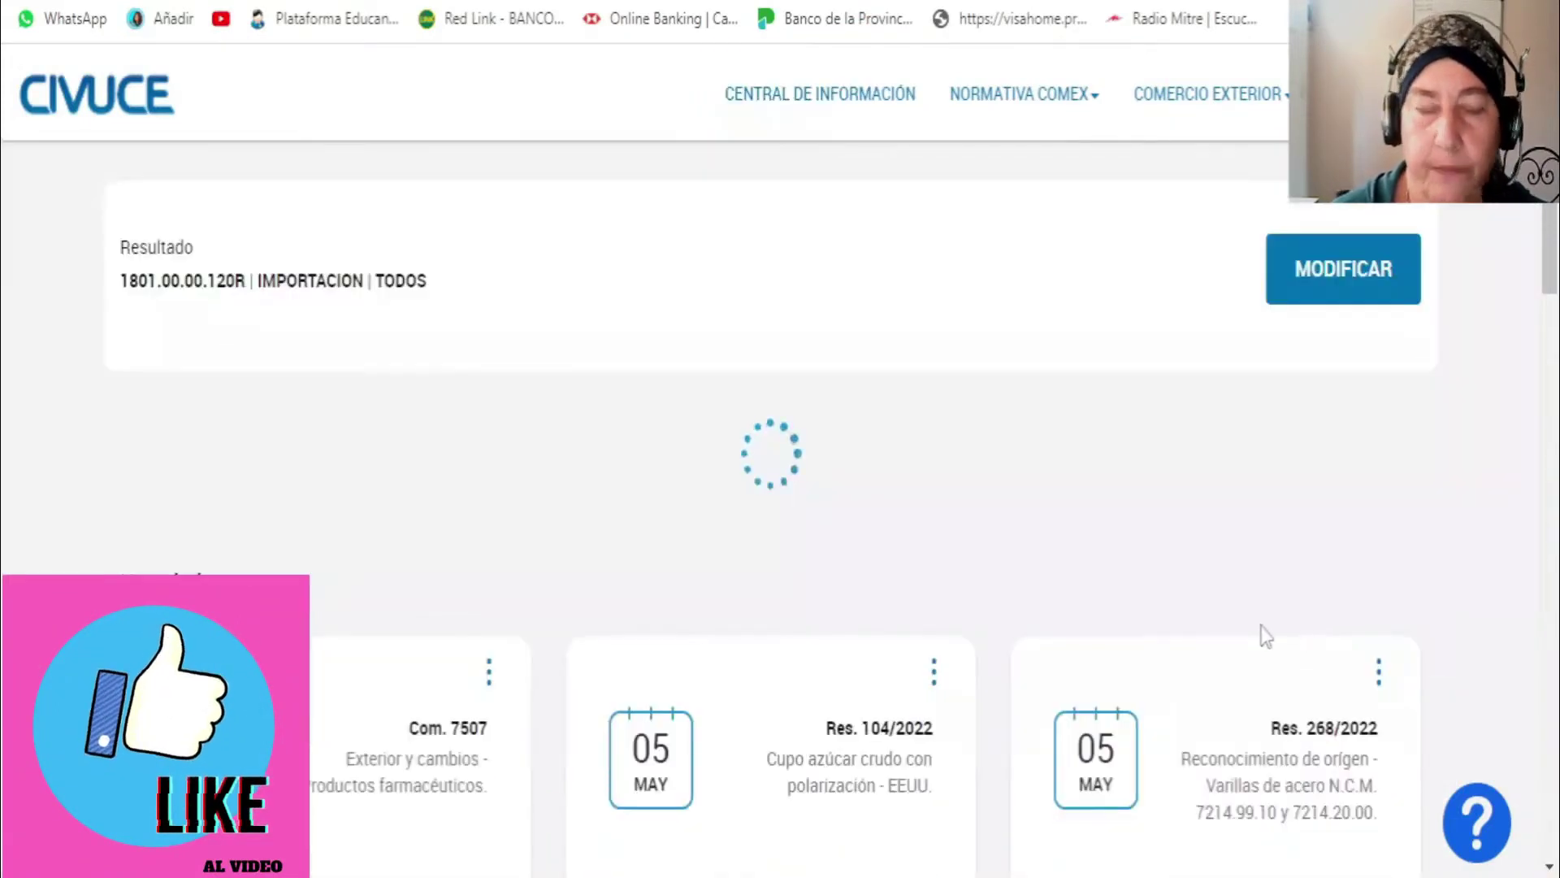
scroll(1053, 559, down, 3)
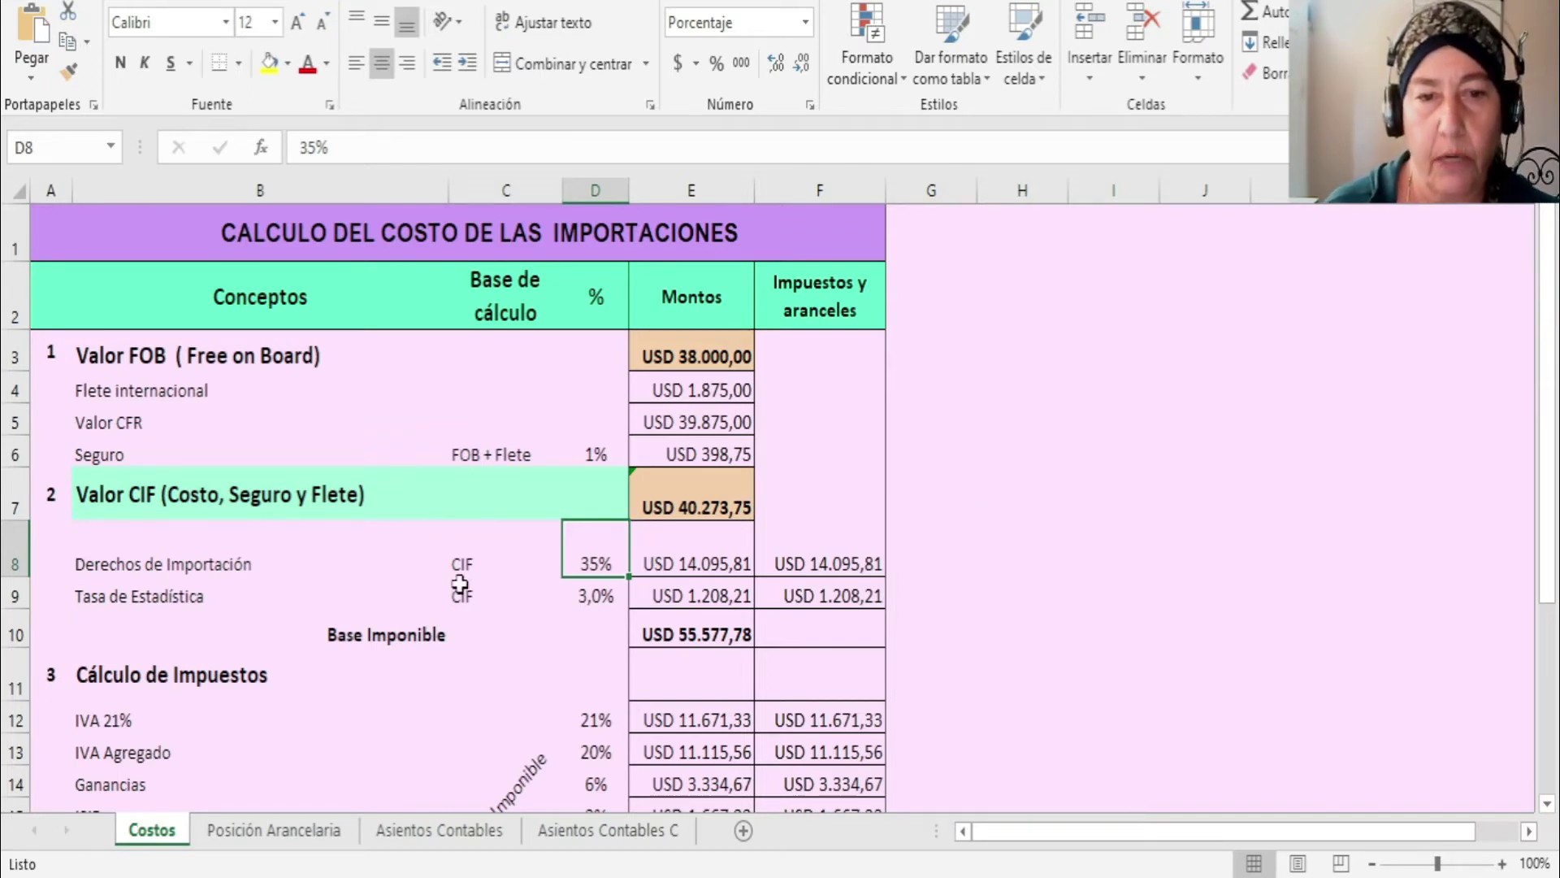
Step: Return to the Costos sheet in Excel and inspect the formulas behind the Derechos de Importación amounts
click(638, 562)
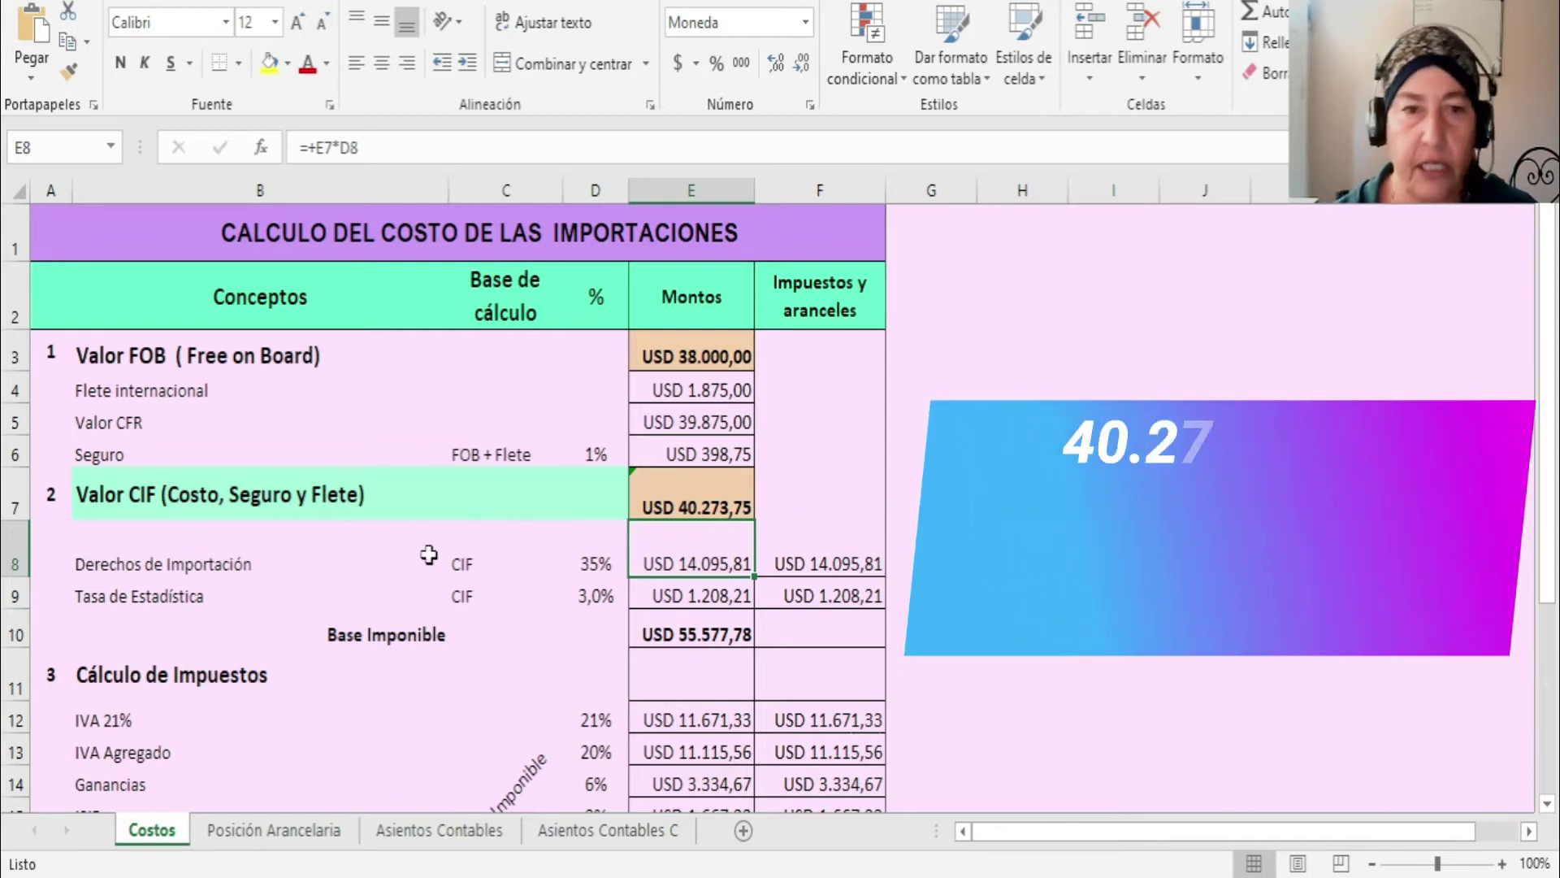
click(547, 564)
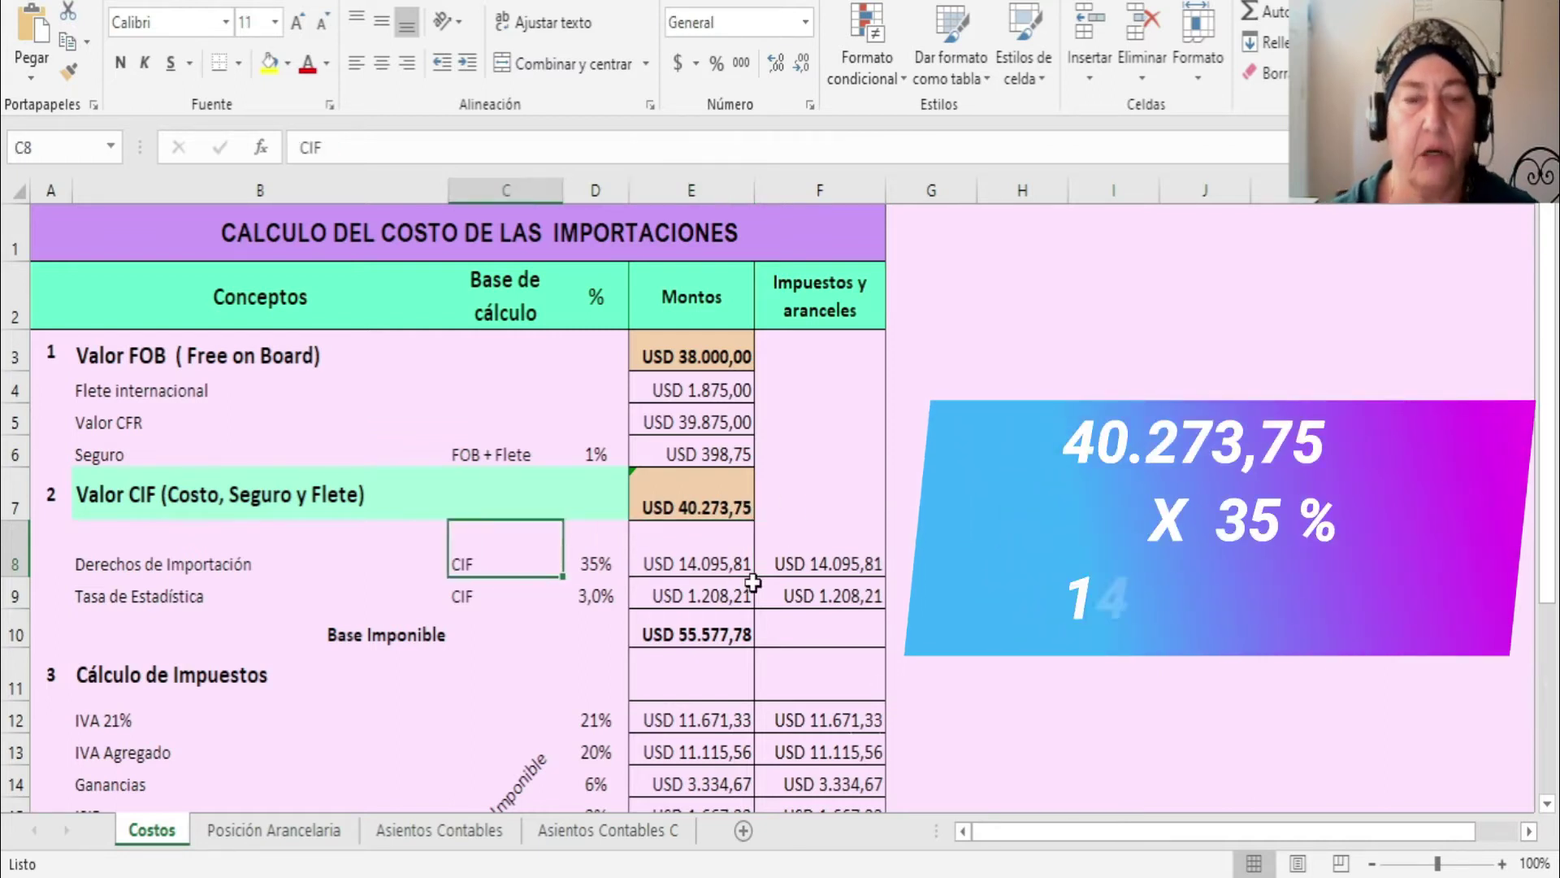
click(657, 553)
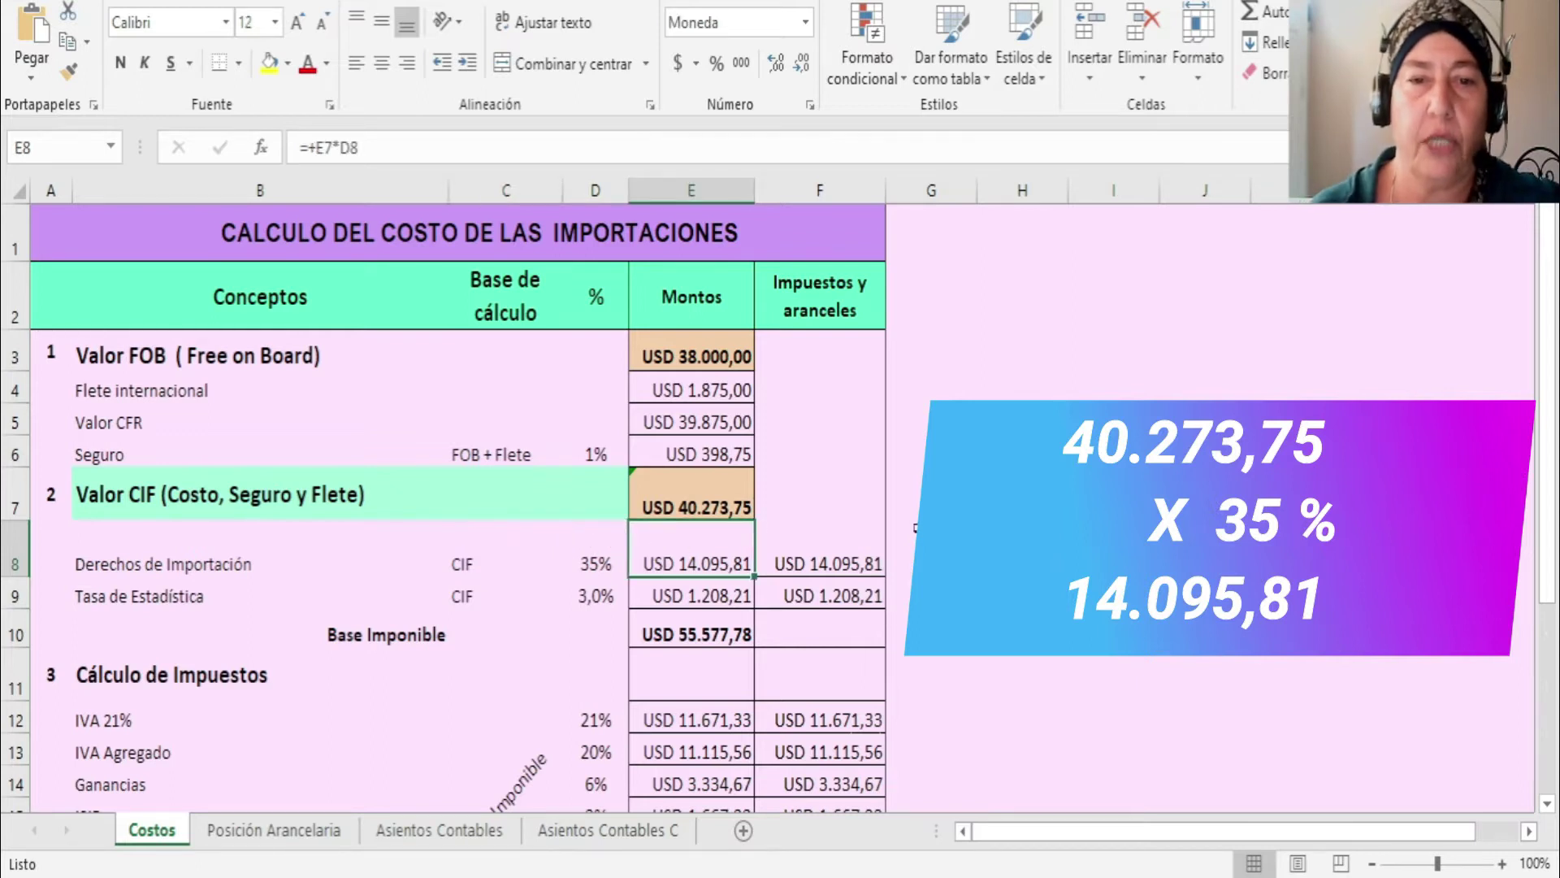
click(839, 541)
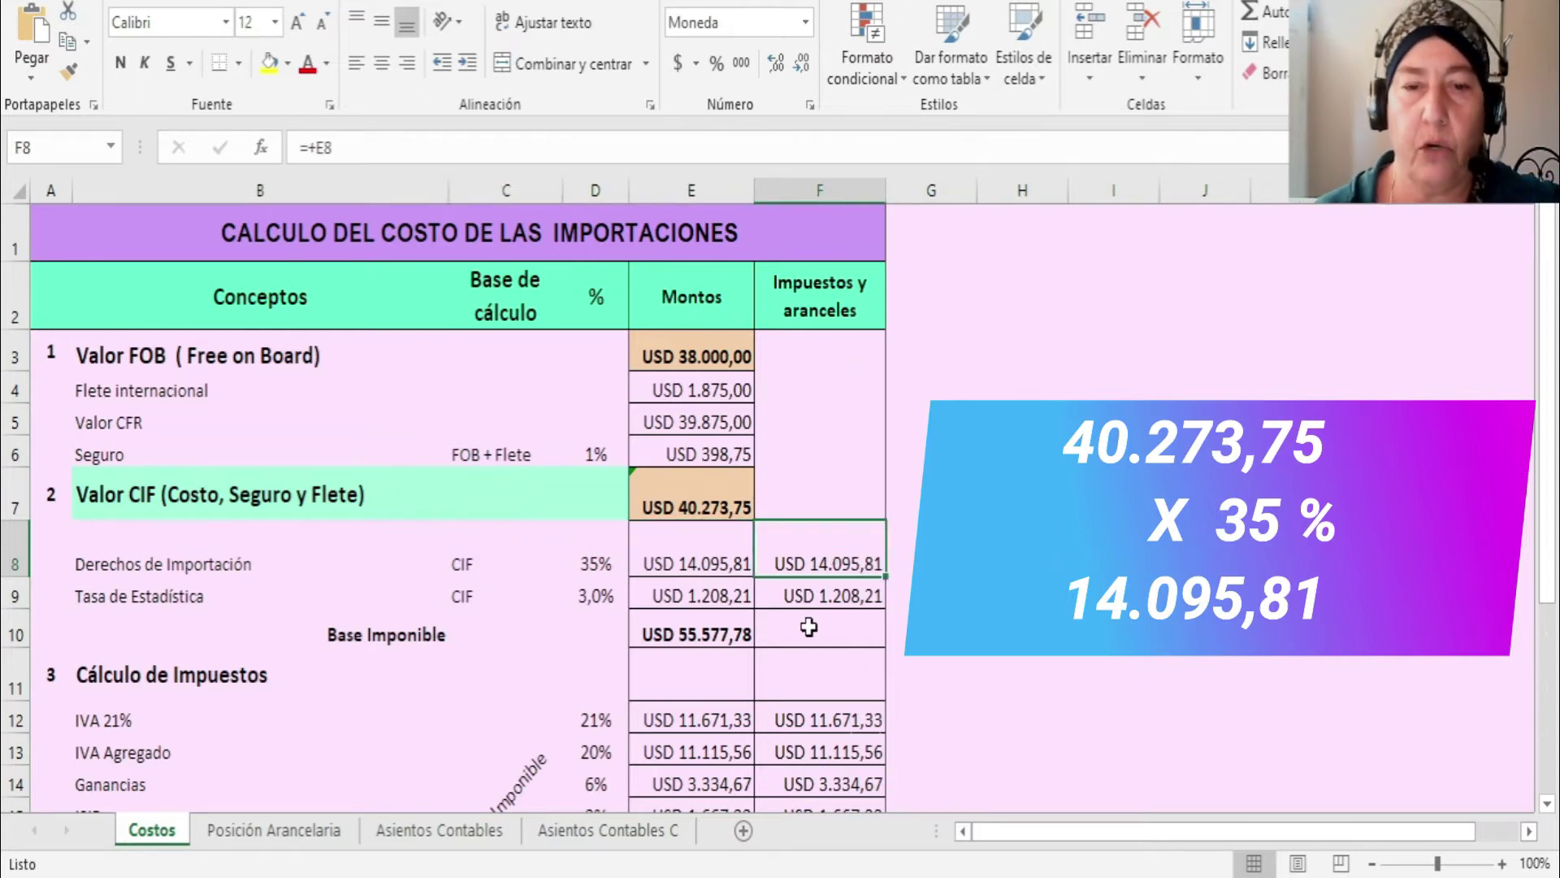
Step: Inspect the Tasa de Estadística row, checking its amount formula and percentage
scroll(174, 528, down, 1)
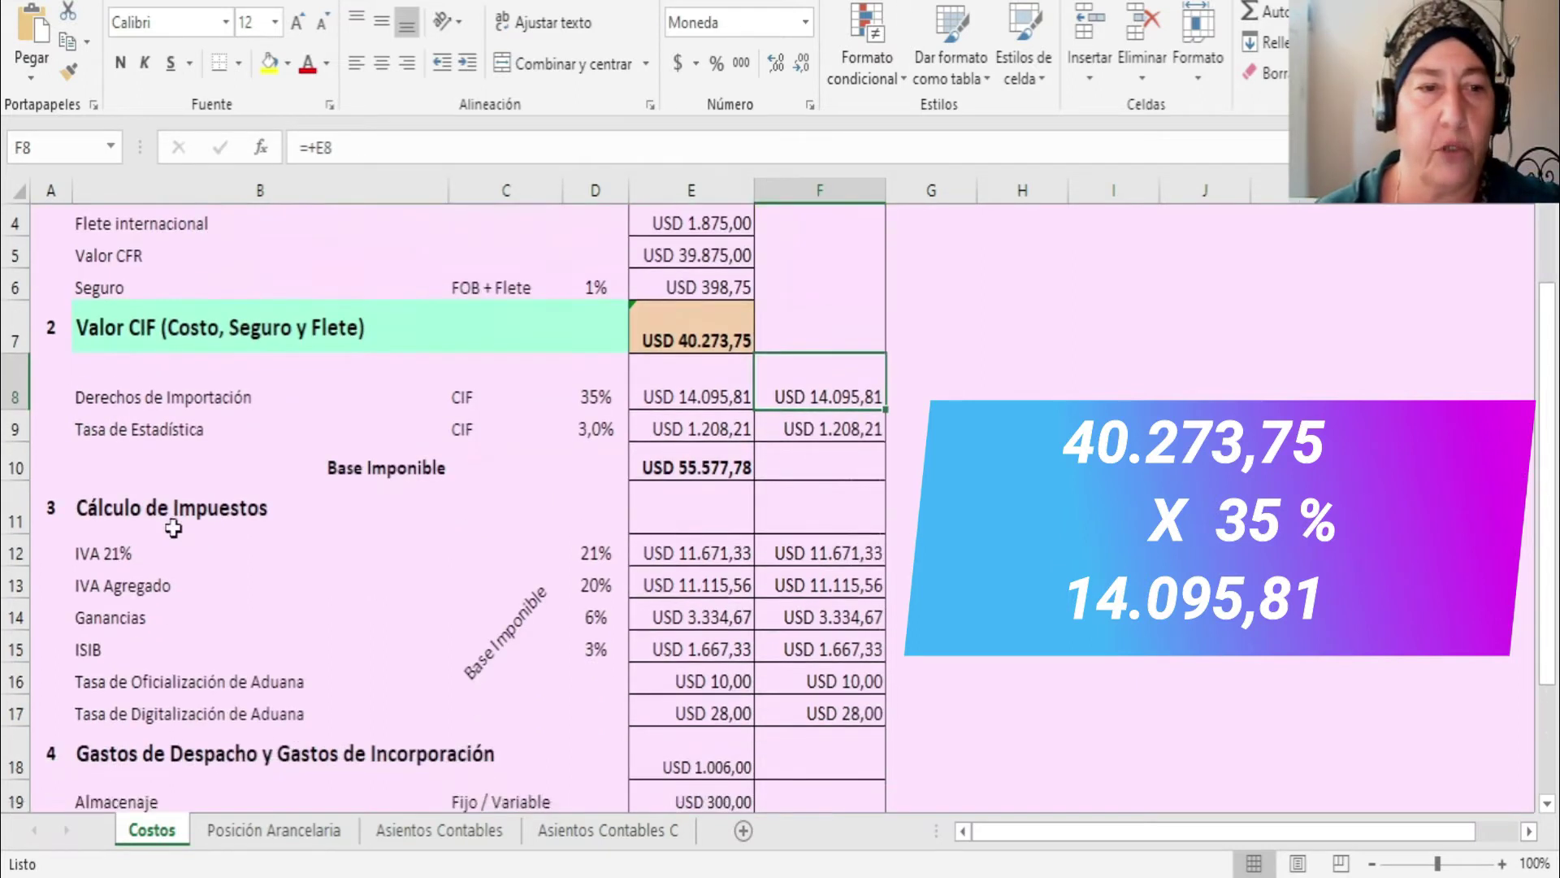
click(121, 430)
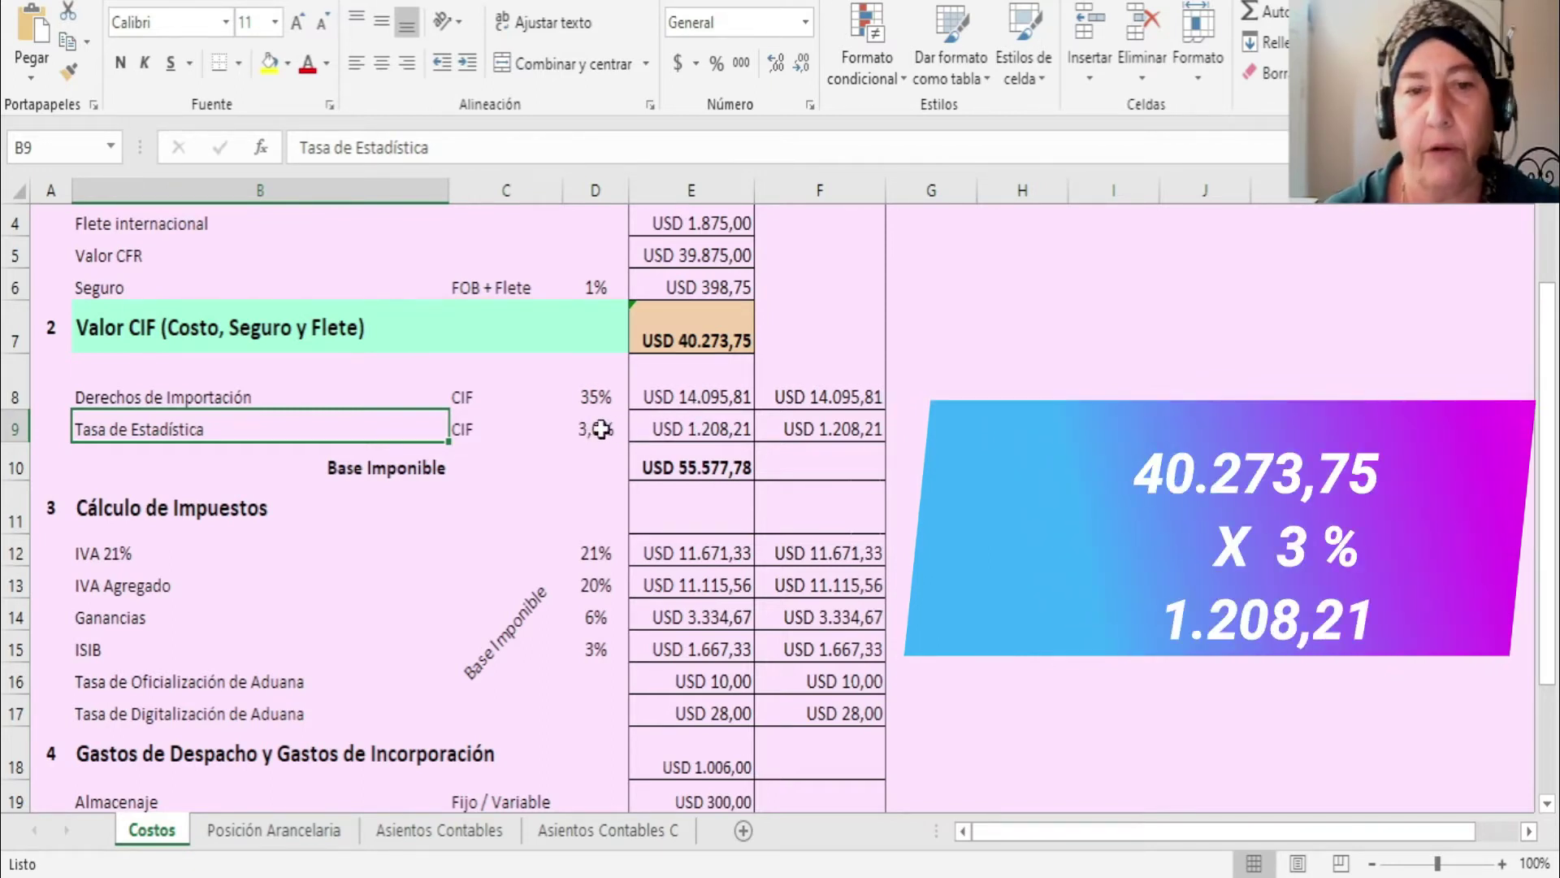
click(690, 421)
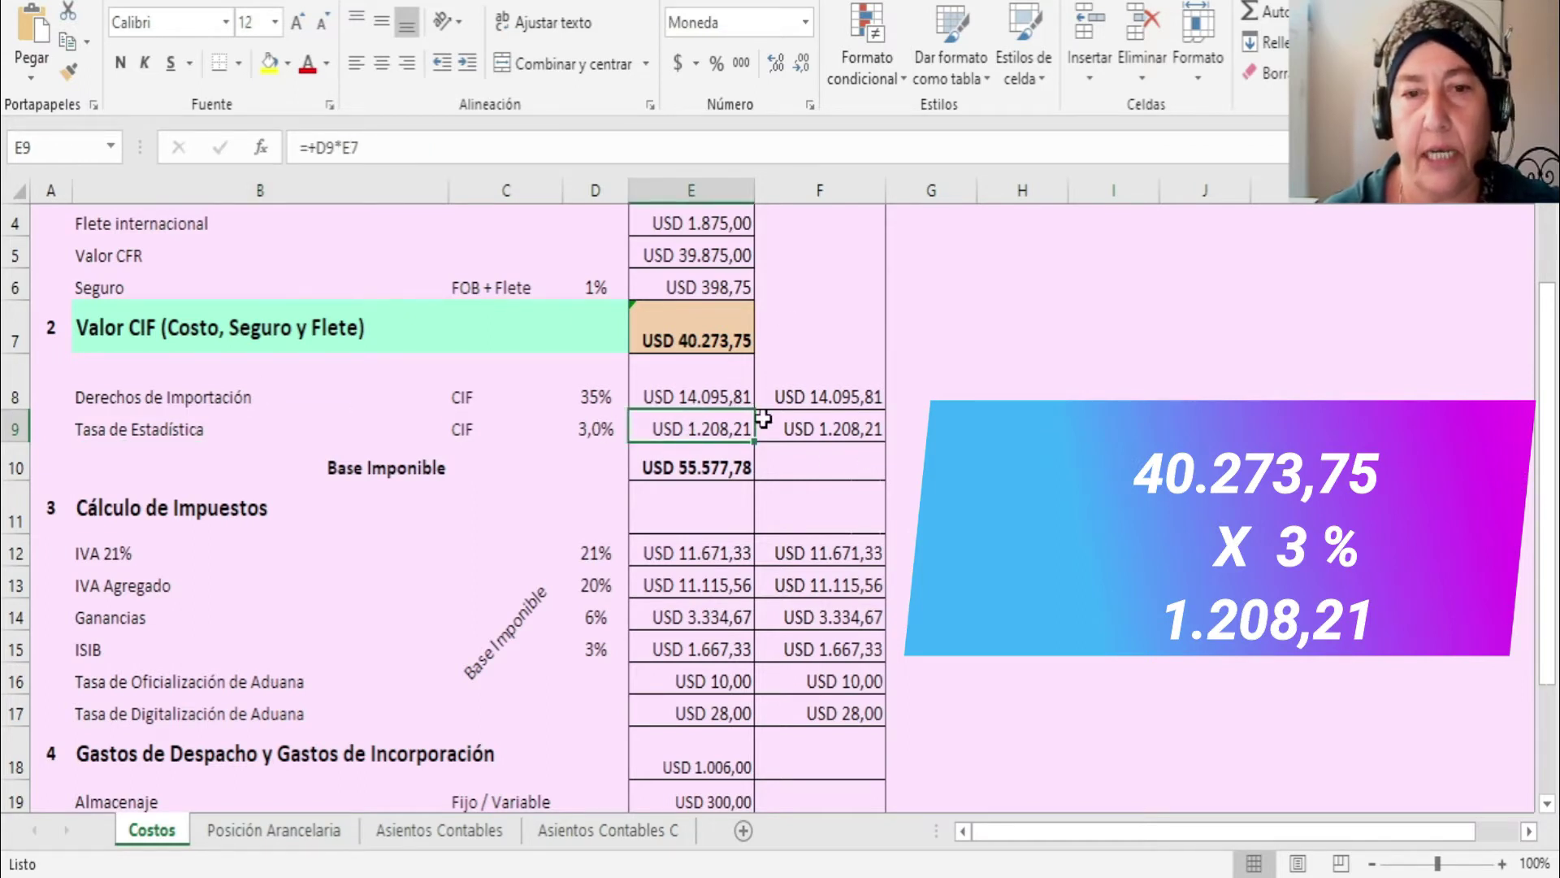
click(580, 437)
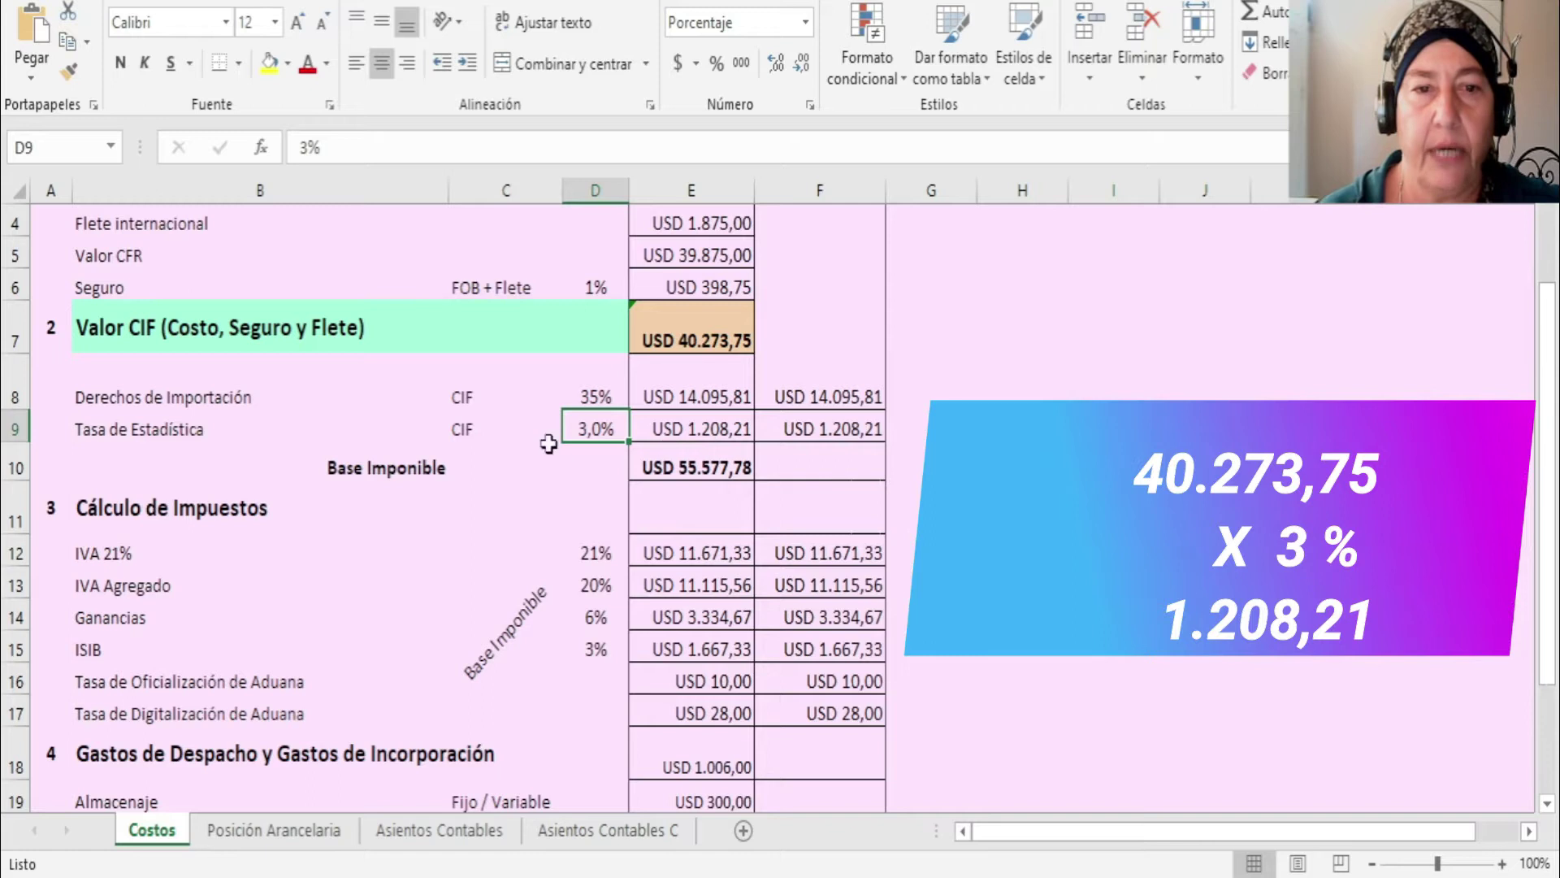
Step: Inspect the Tasa de Estadística amount, the Valor CIF amount and the Base Imponible amount in the Montos column
click(691, 429)
click(704, 328)
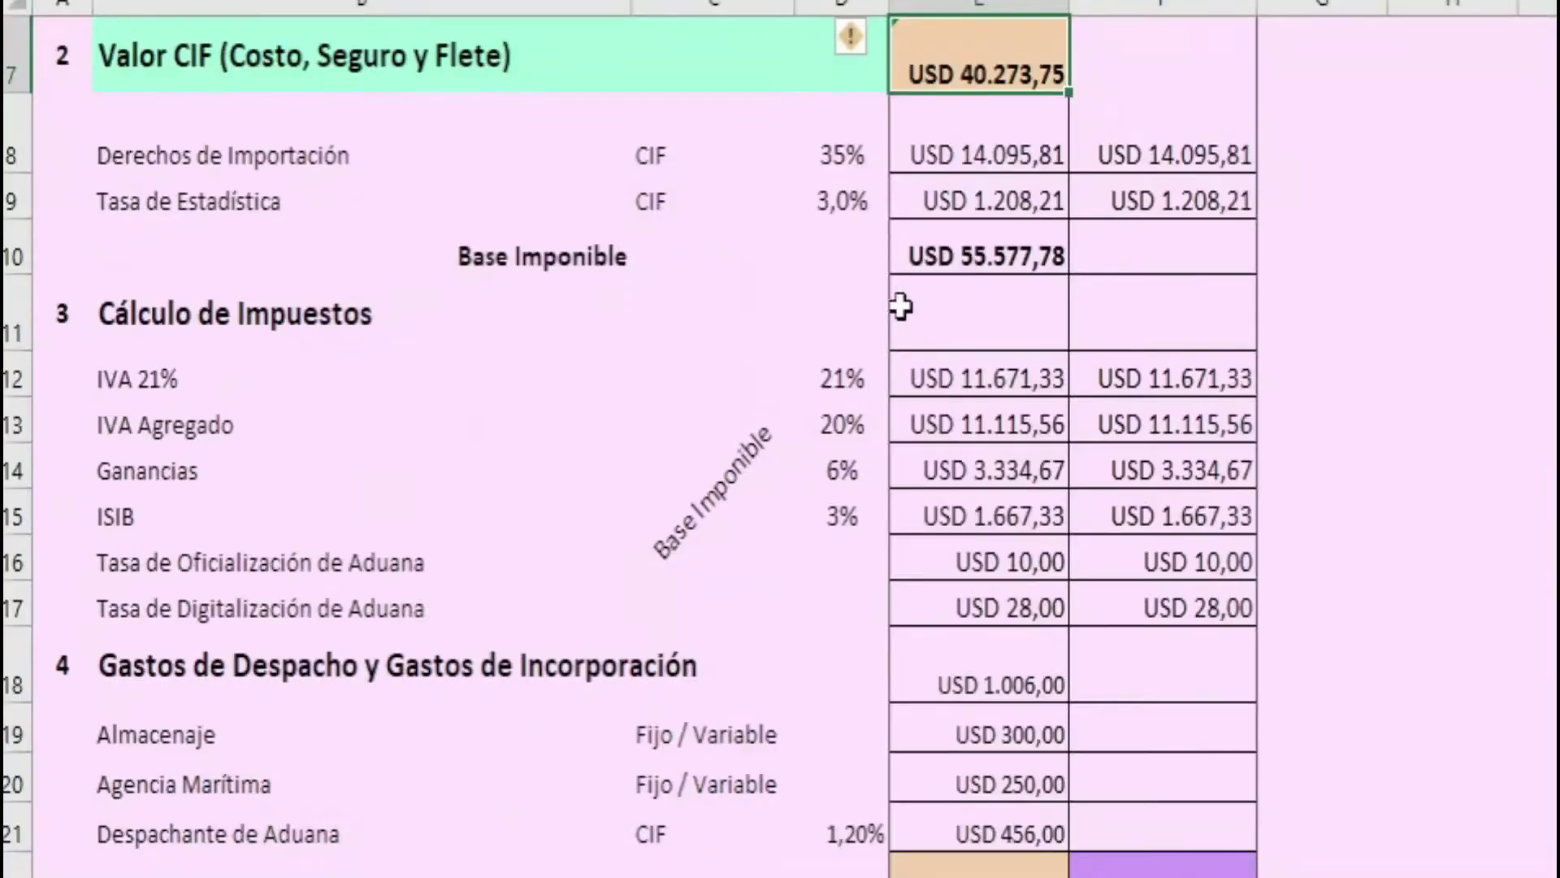
click(926, 253)
scroll(927, 254, up, 1)
scroll(630, 447, up, 1)
scroll(630, 446, down, 2)
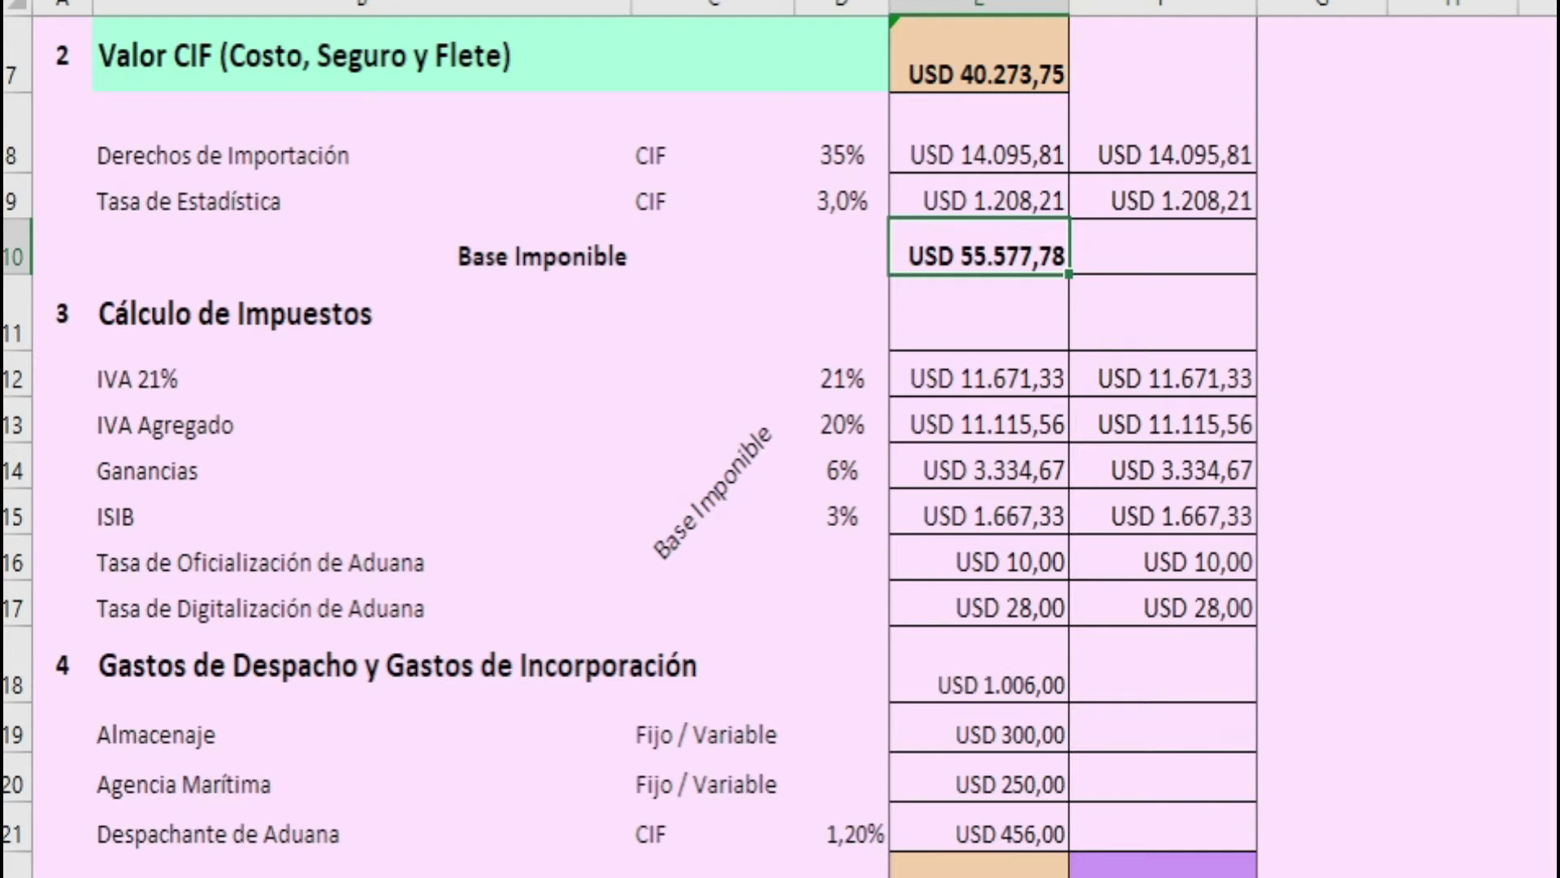
Step: Review the IVA 21% row, relating its amount in the Montos column to the Base Imponible
click(190, 418)
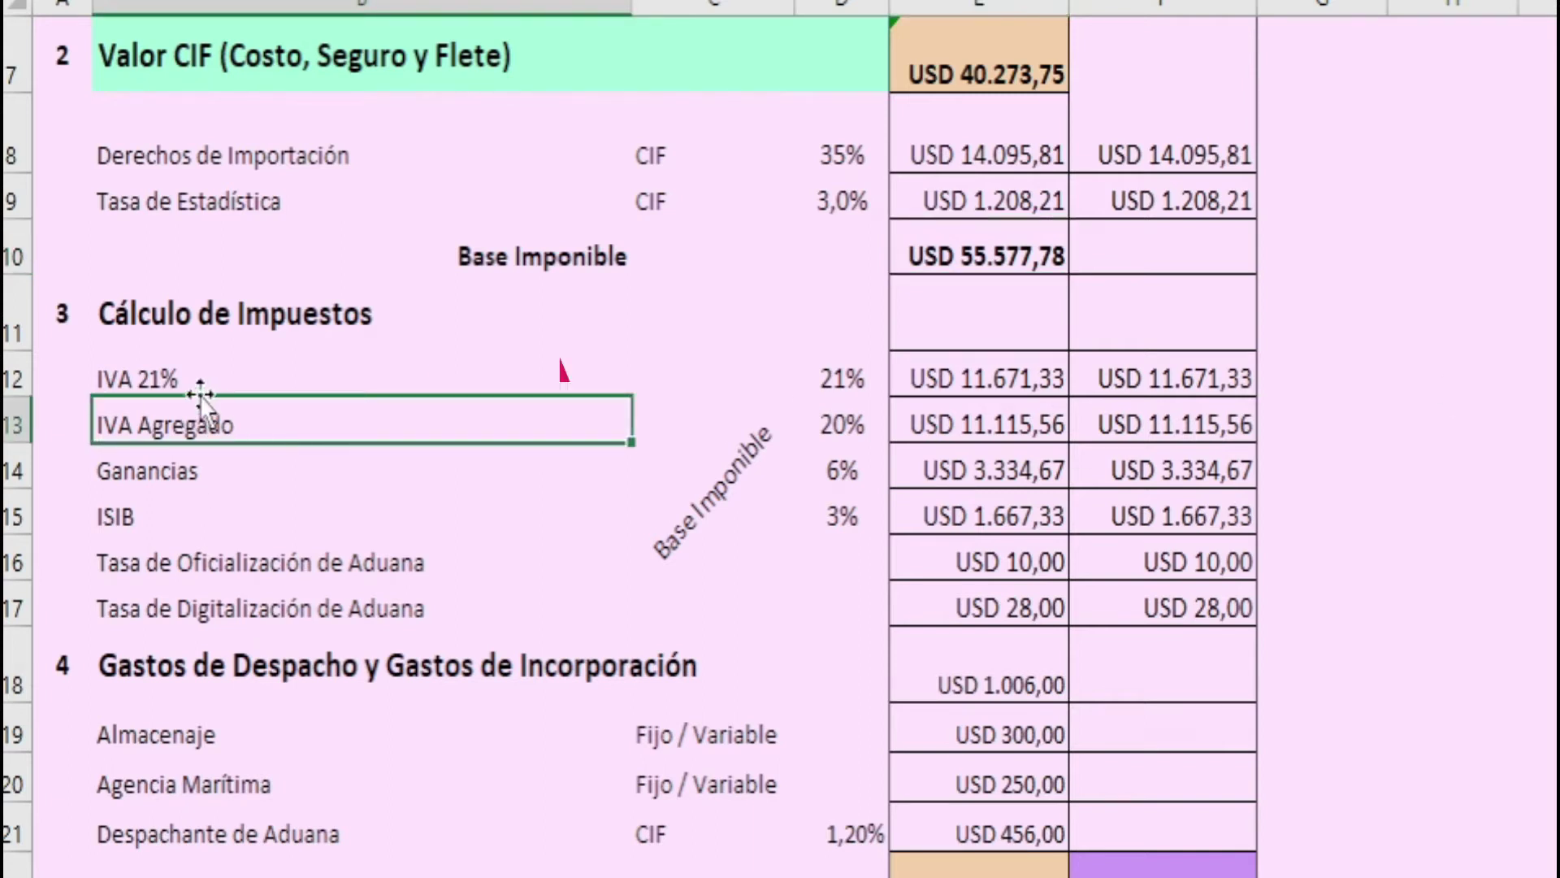
click(183, 373)
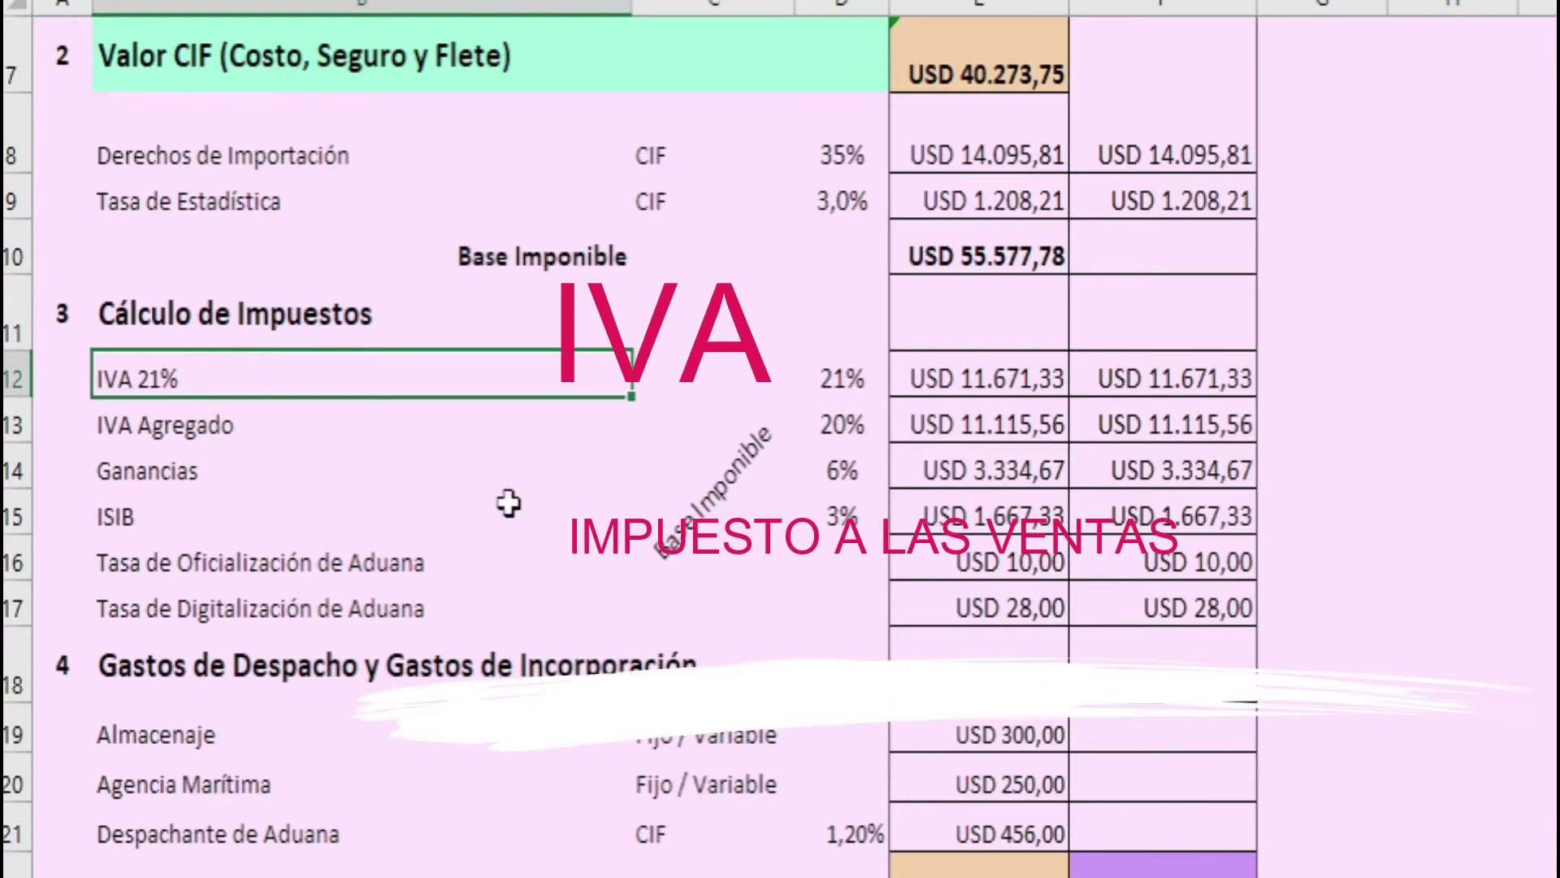
click(759, 435)
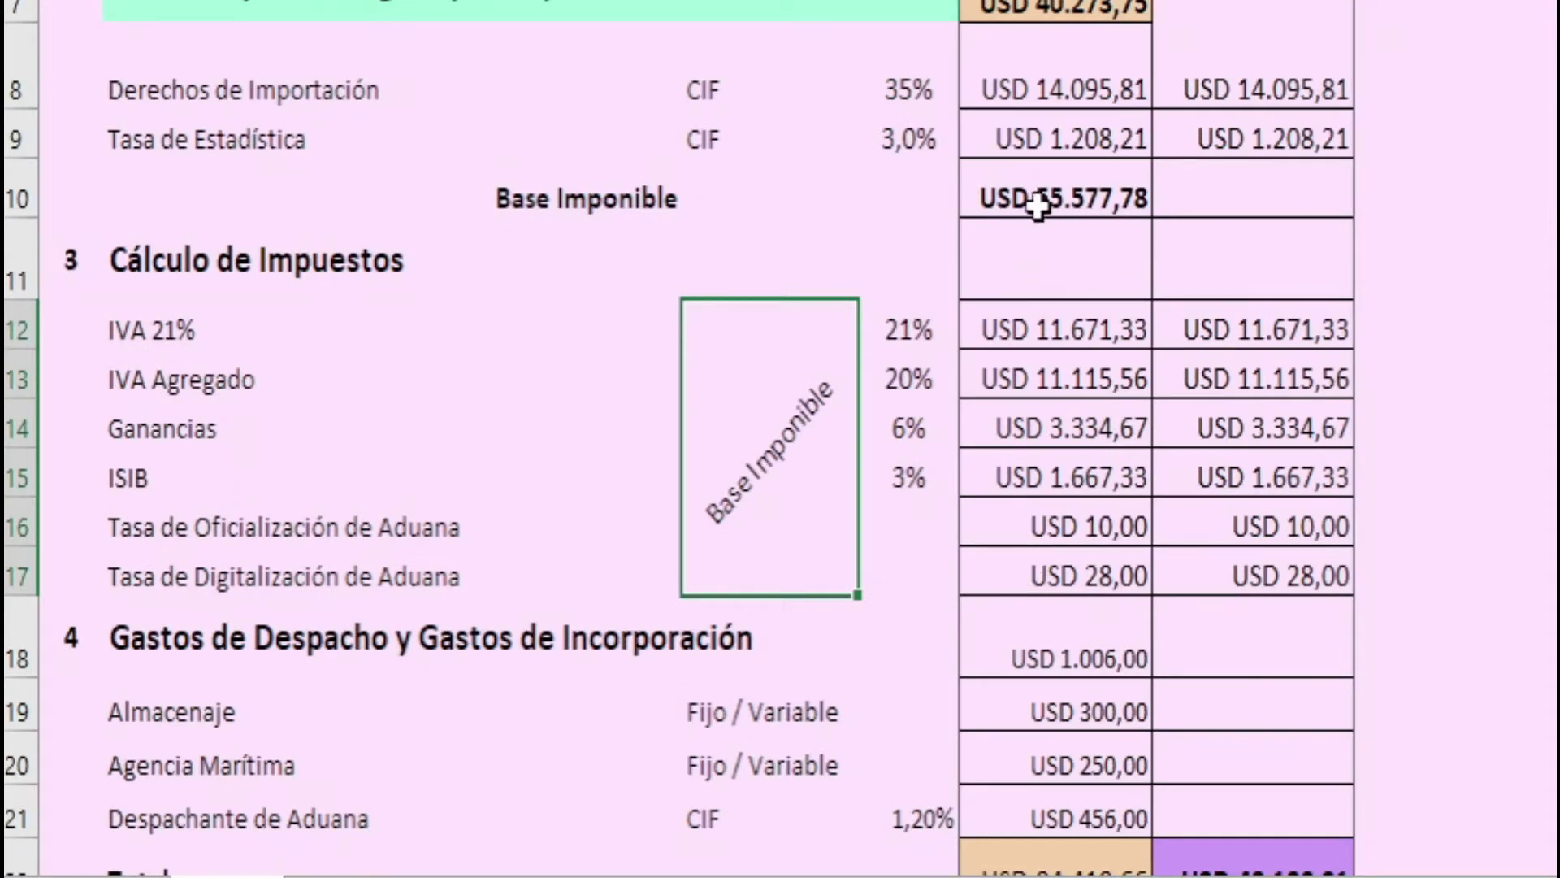
click(1058, 188)
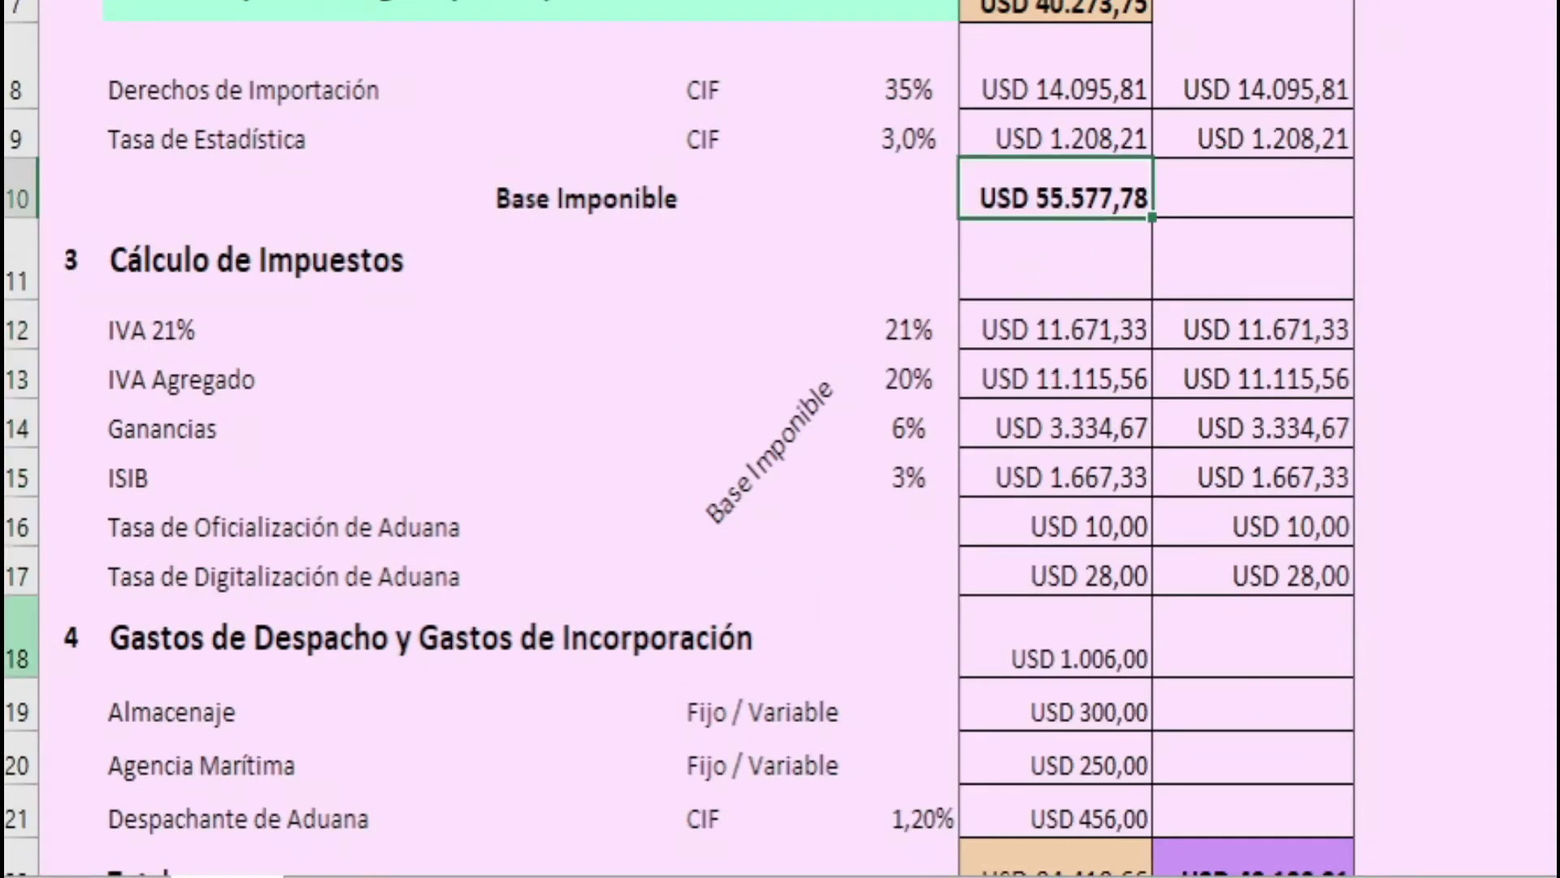
click(169, 324)
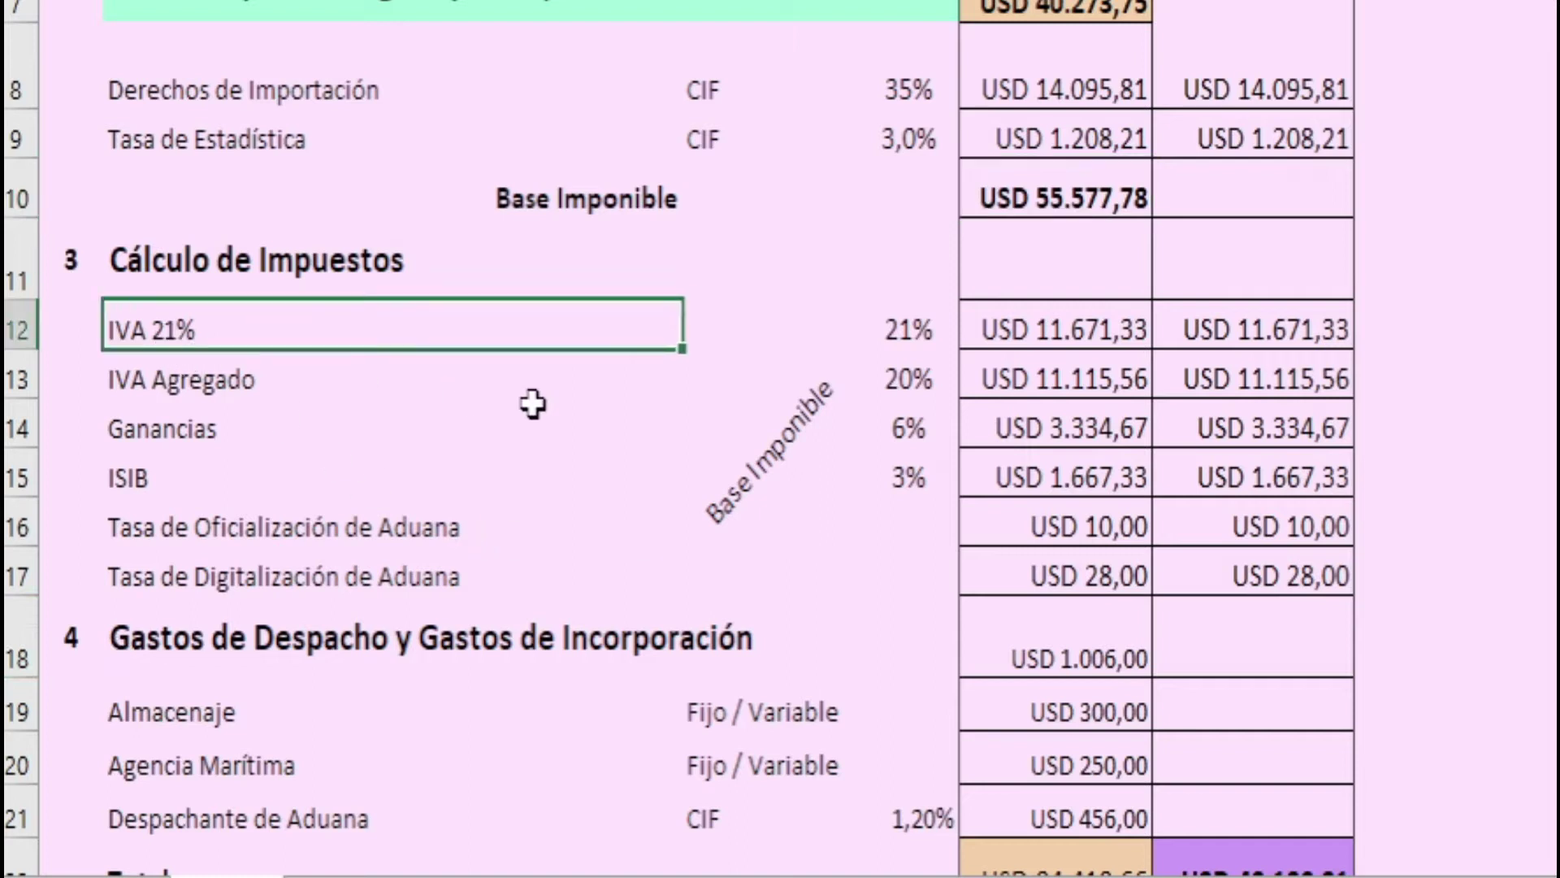
click(1026, 331)
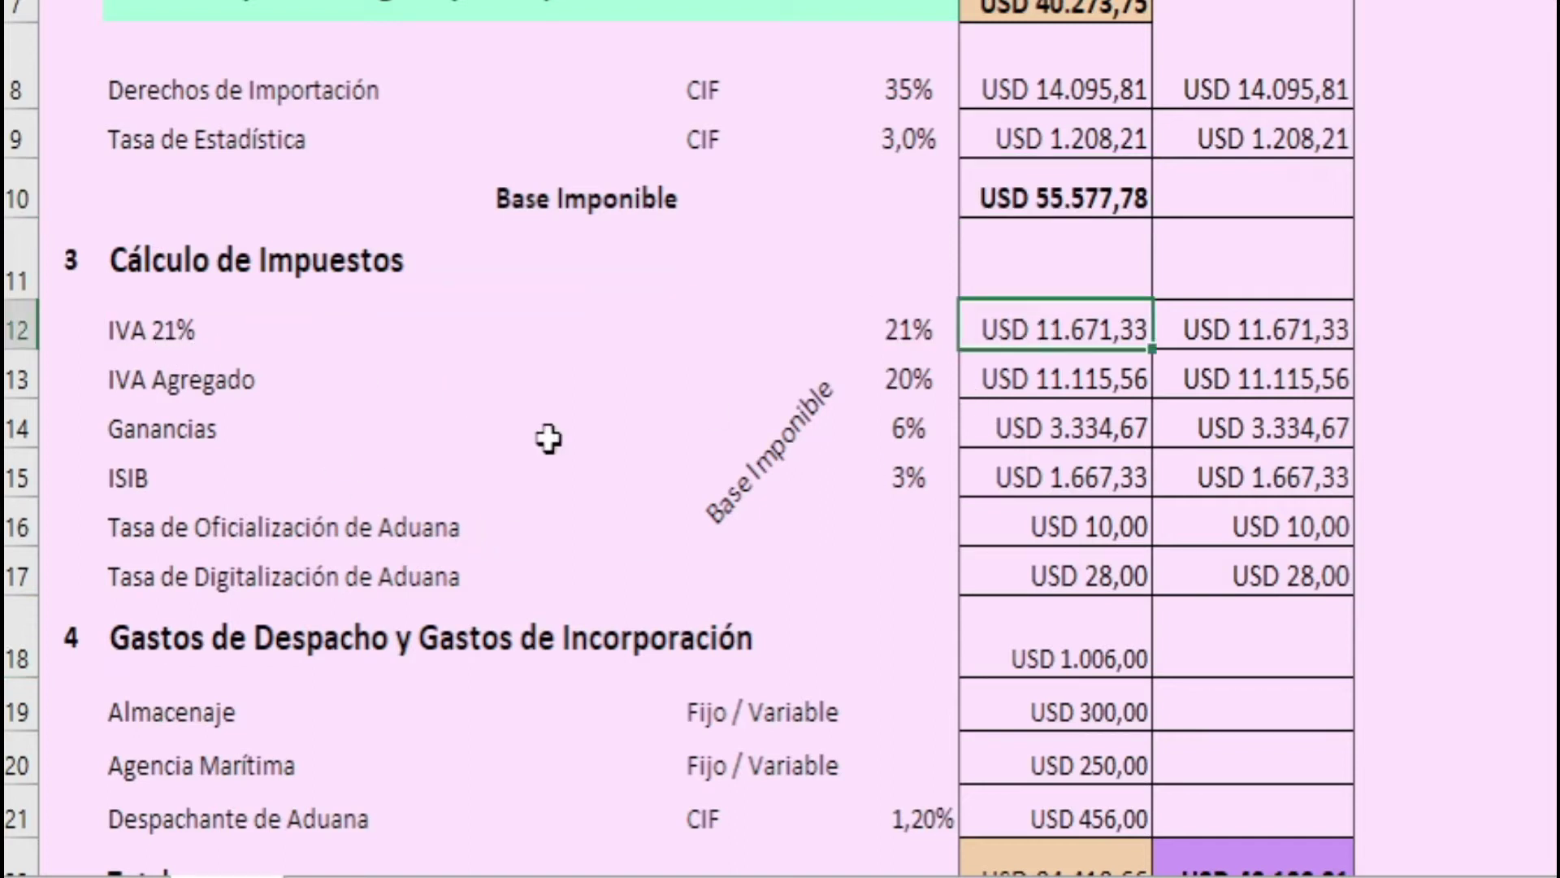
Step: Inspect the IVA Agregado, Ganancias and ISIB rows and their amounts calculated on the Base Imponible
click(198, 376)
click(1104, 380)
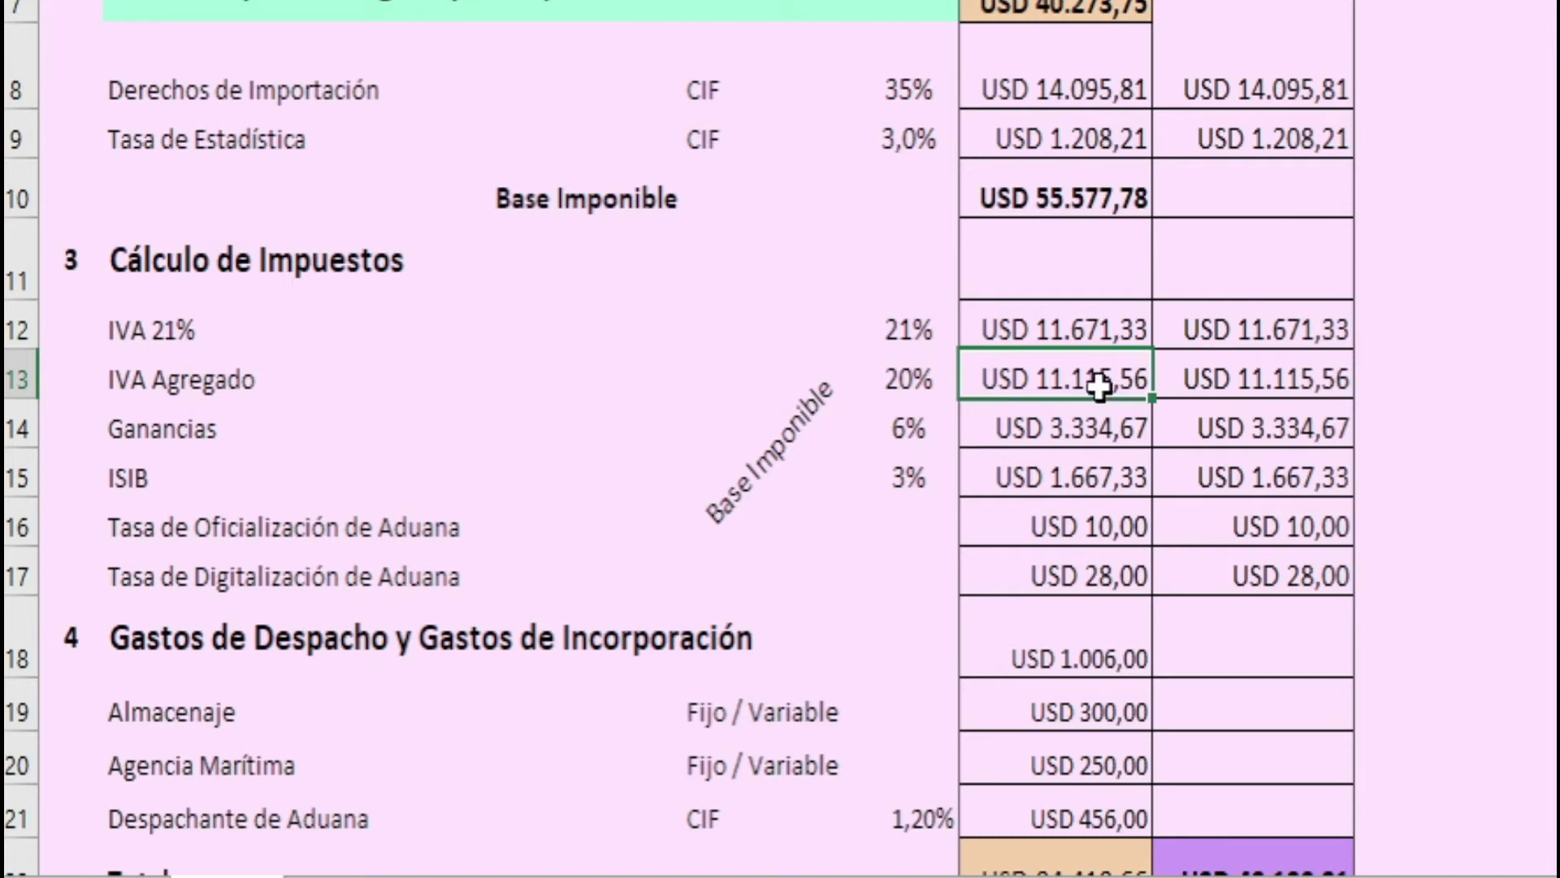
click(189, 443)
click(1020, 409)
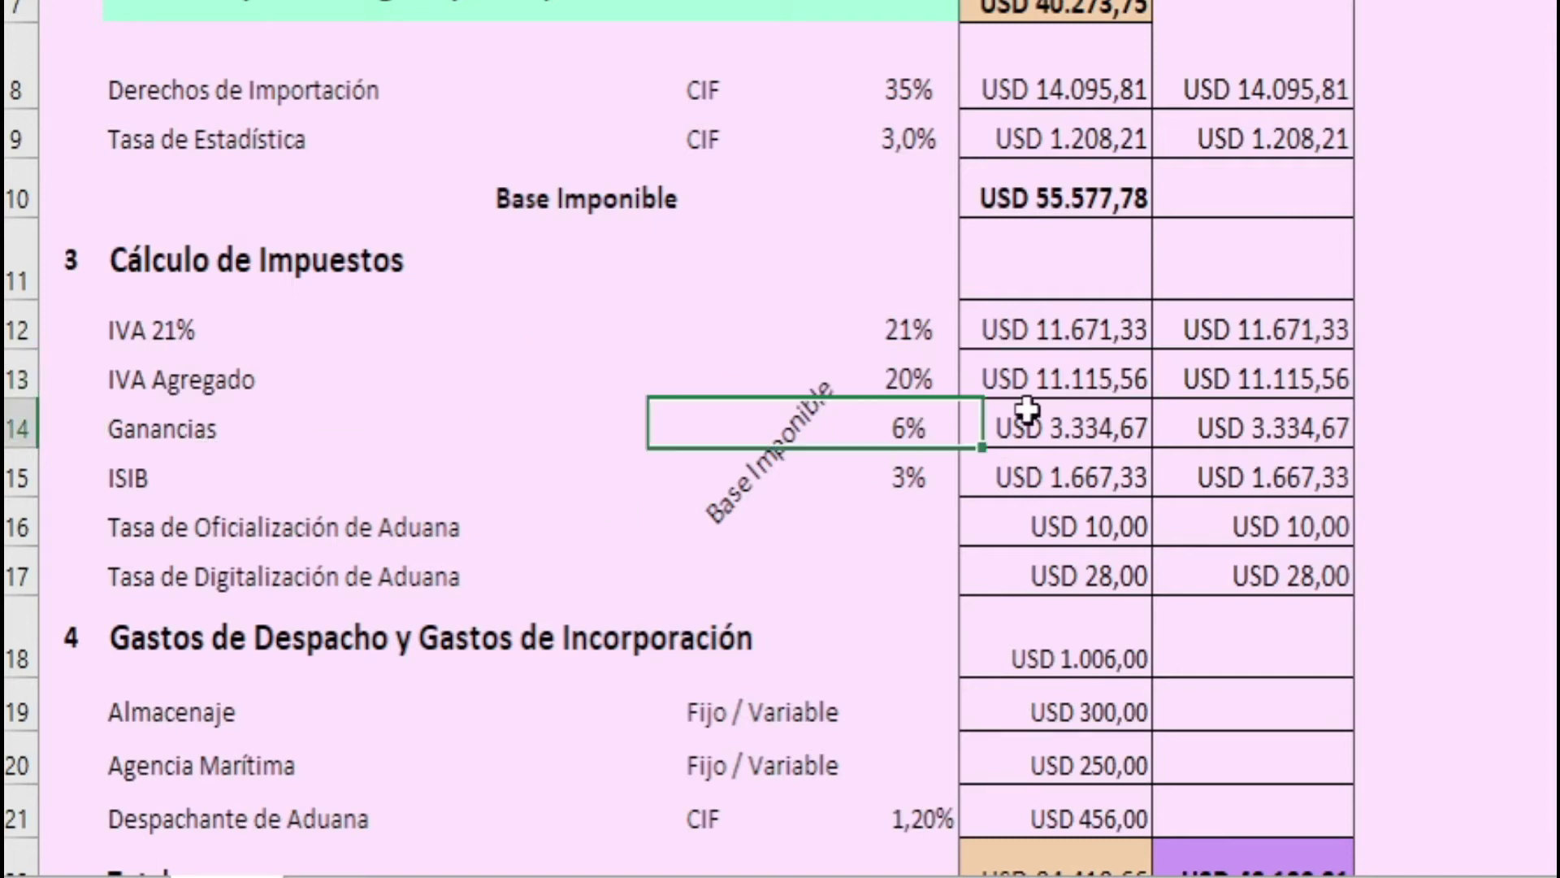
click(123, 472)
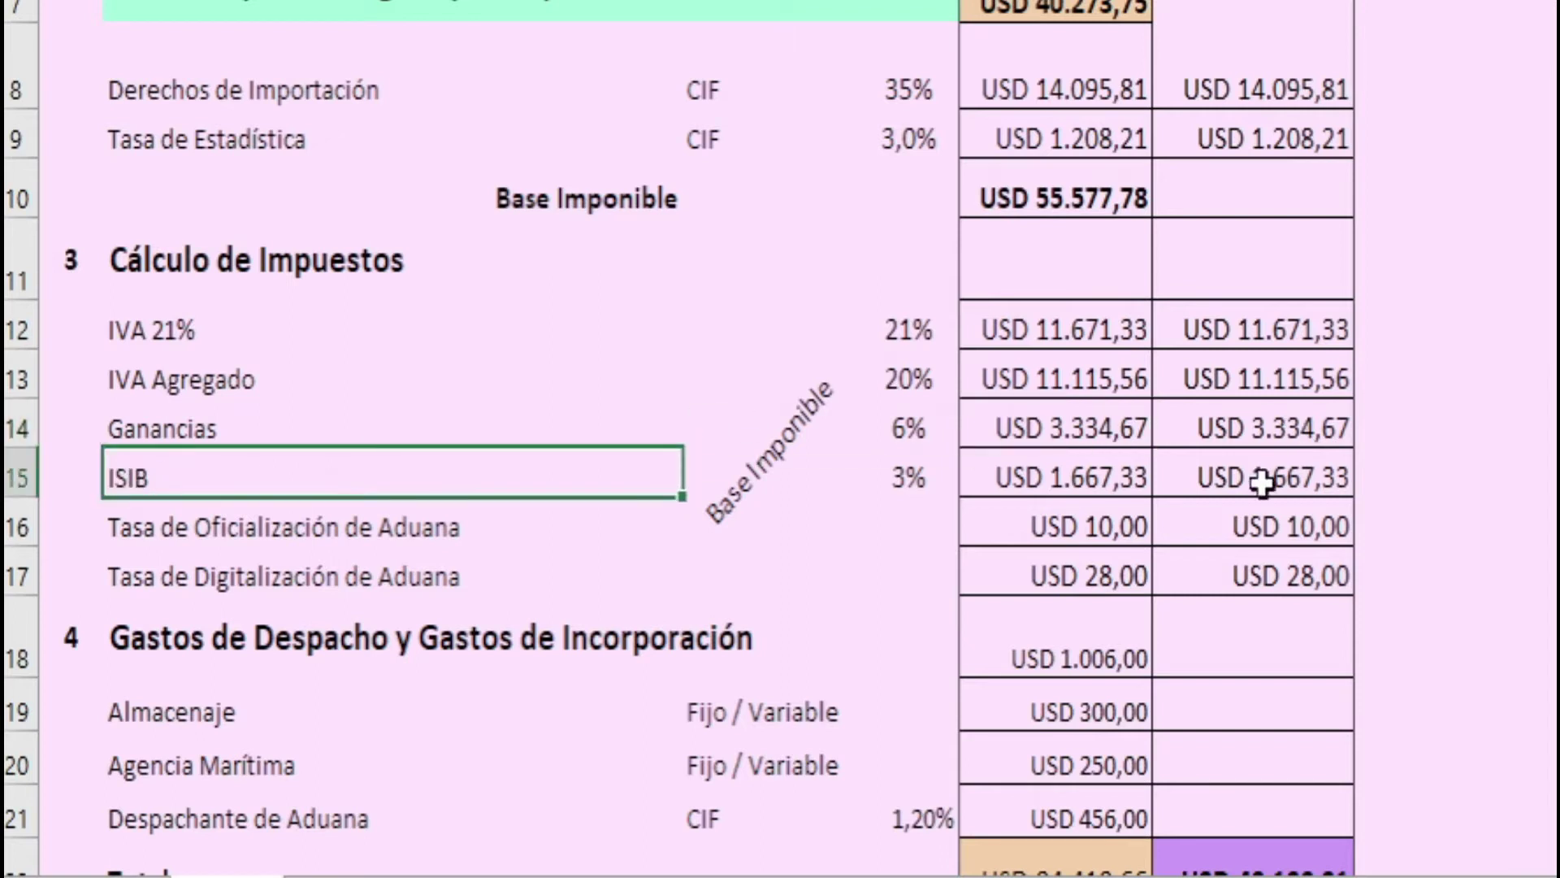
click(1032, 471)
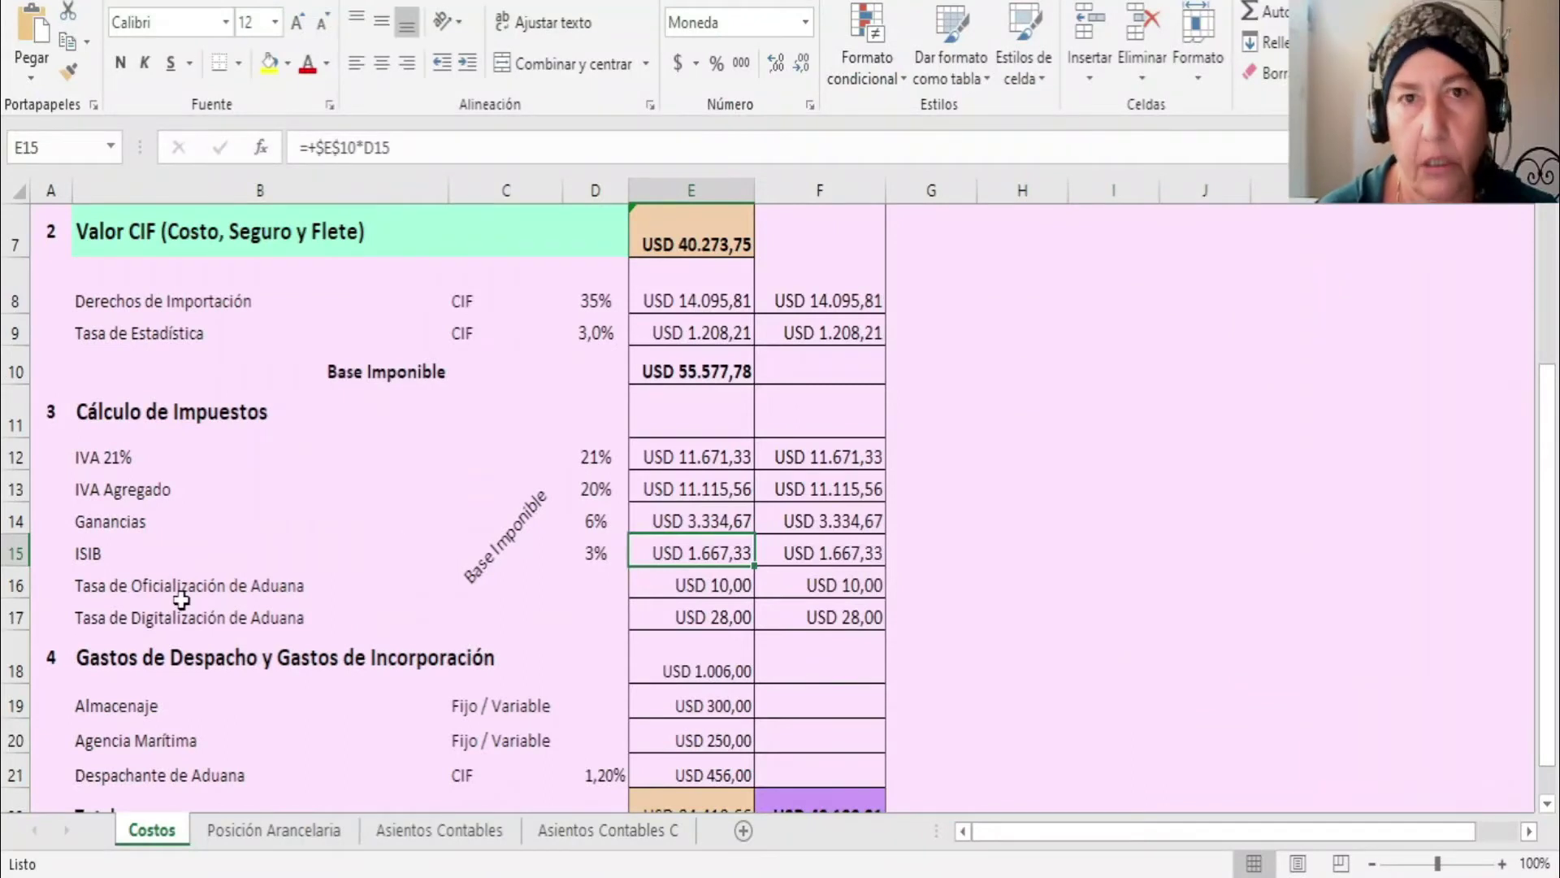
Step: Check the amounts of Tasa de Oficialización de Aduana and Tasa de Digitalización de Aduana
click(181, 600)
click(184, 641)
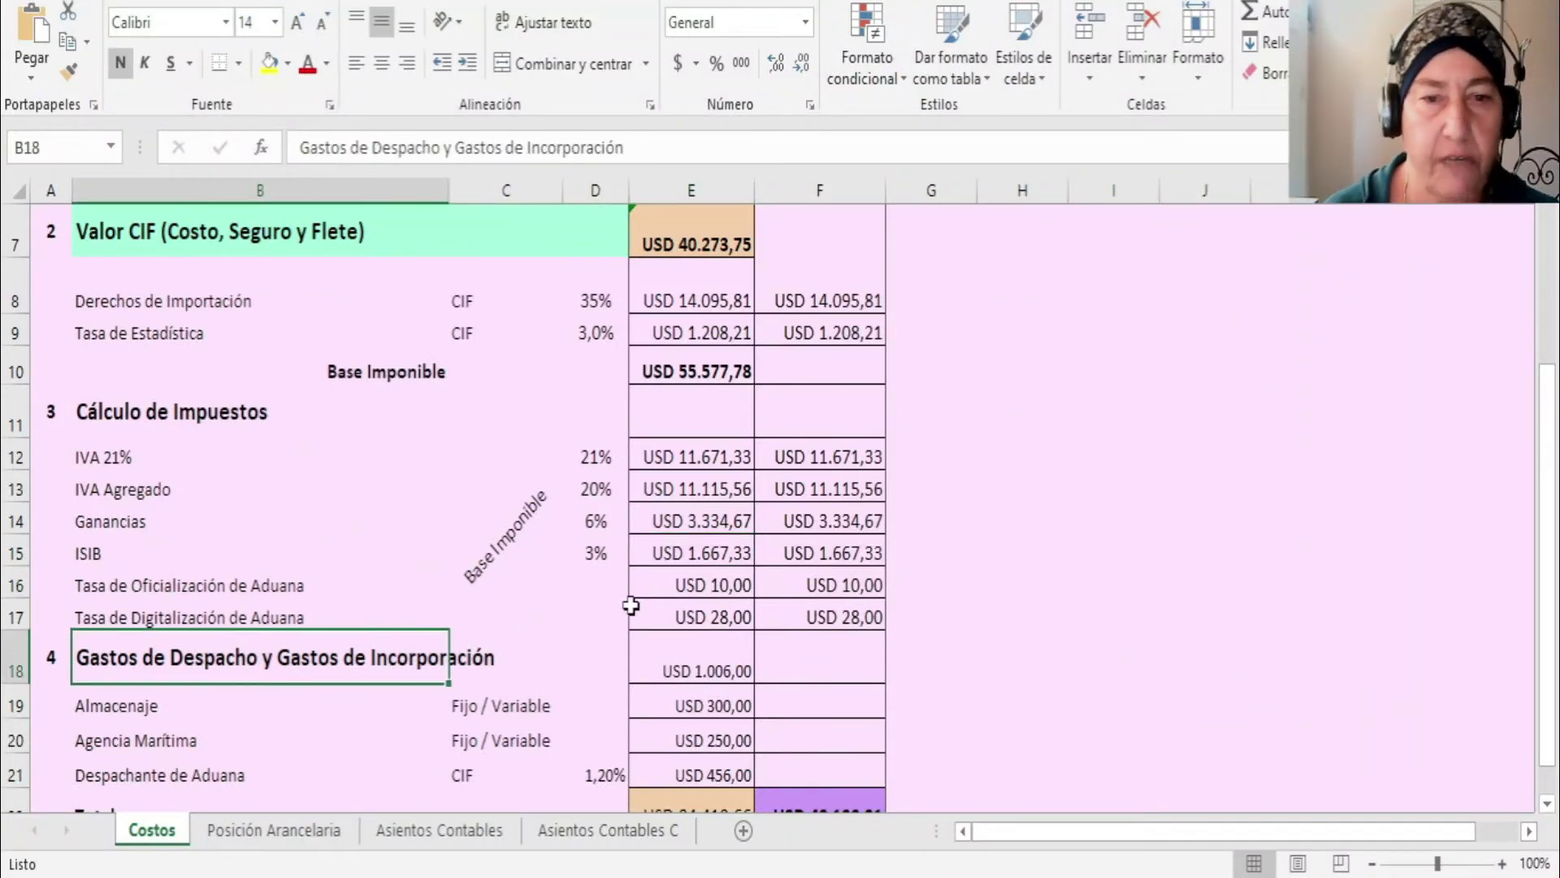
click(671, 584)
click(673, 616)
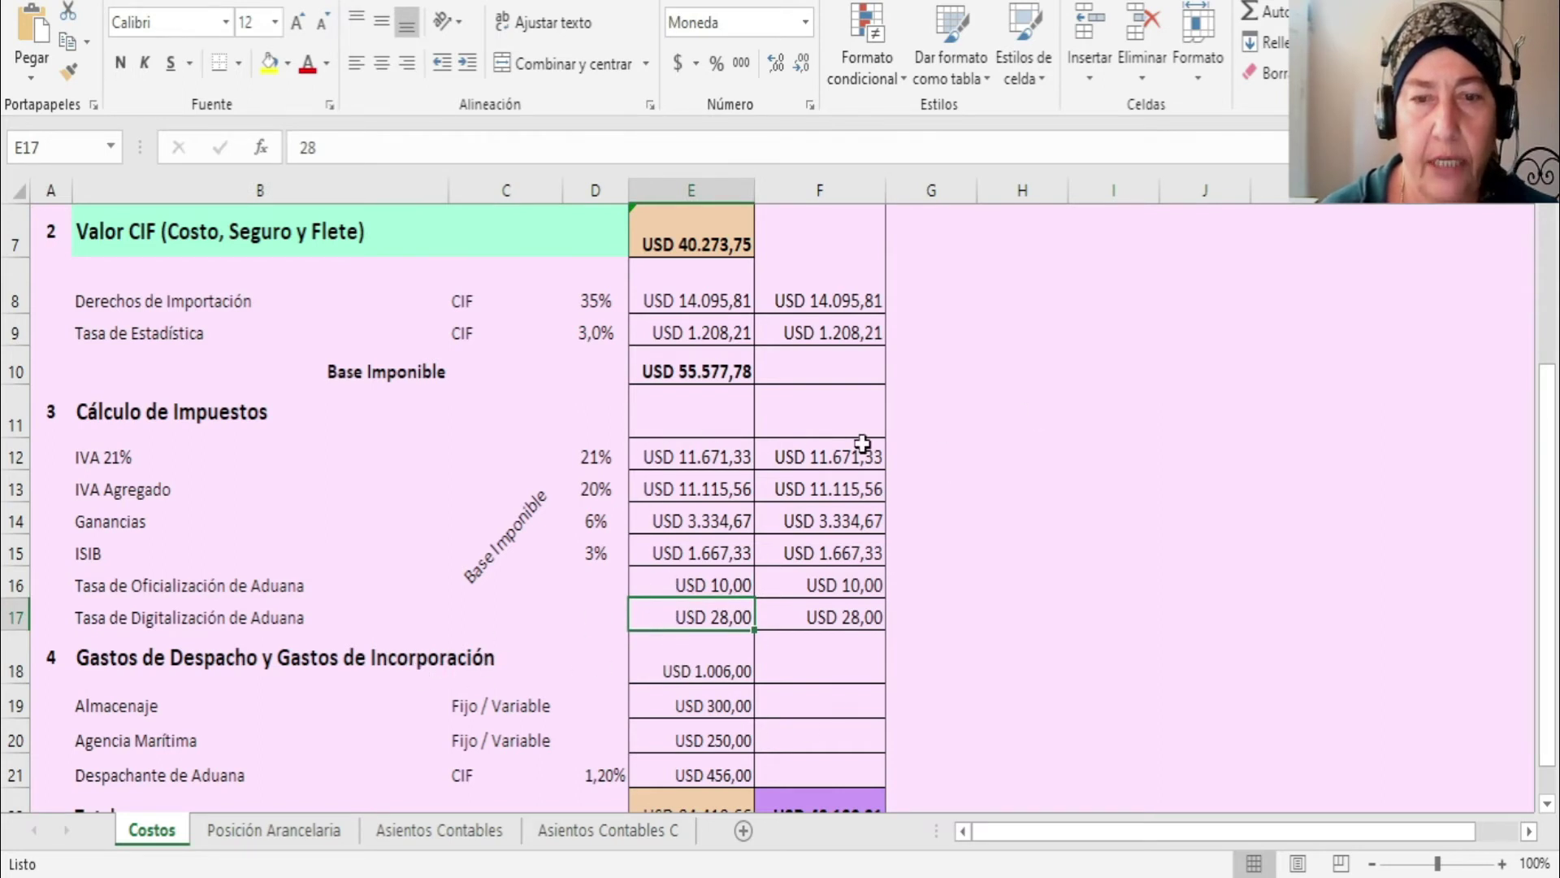
Step: Review the Gastos de Despacho y Gastos de Incorporación section: Almacenaje, Agencia Marítima and Despachante de Aduana
scroll(861, 549, down, 1)
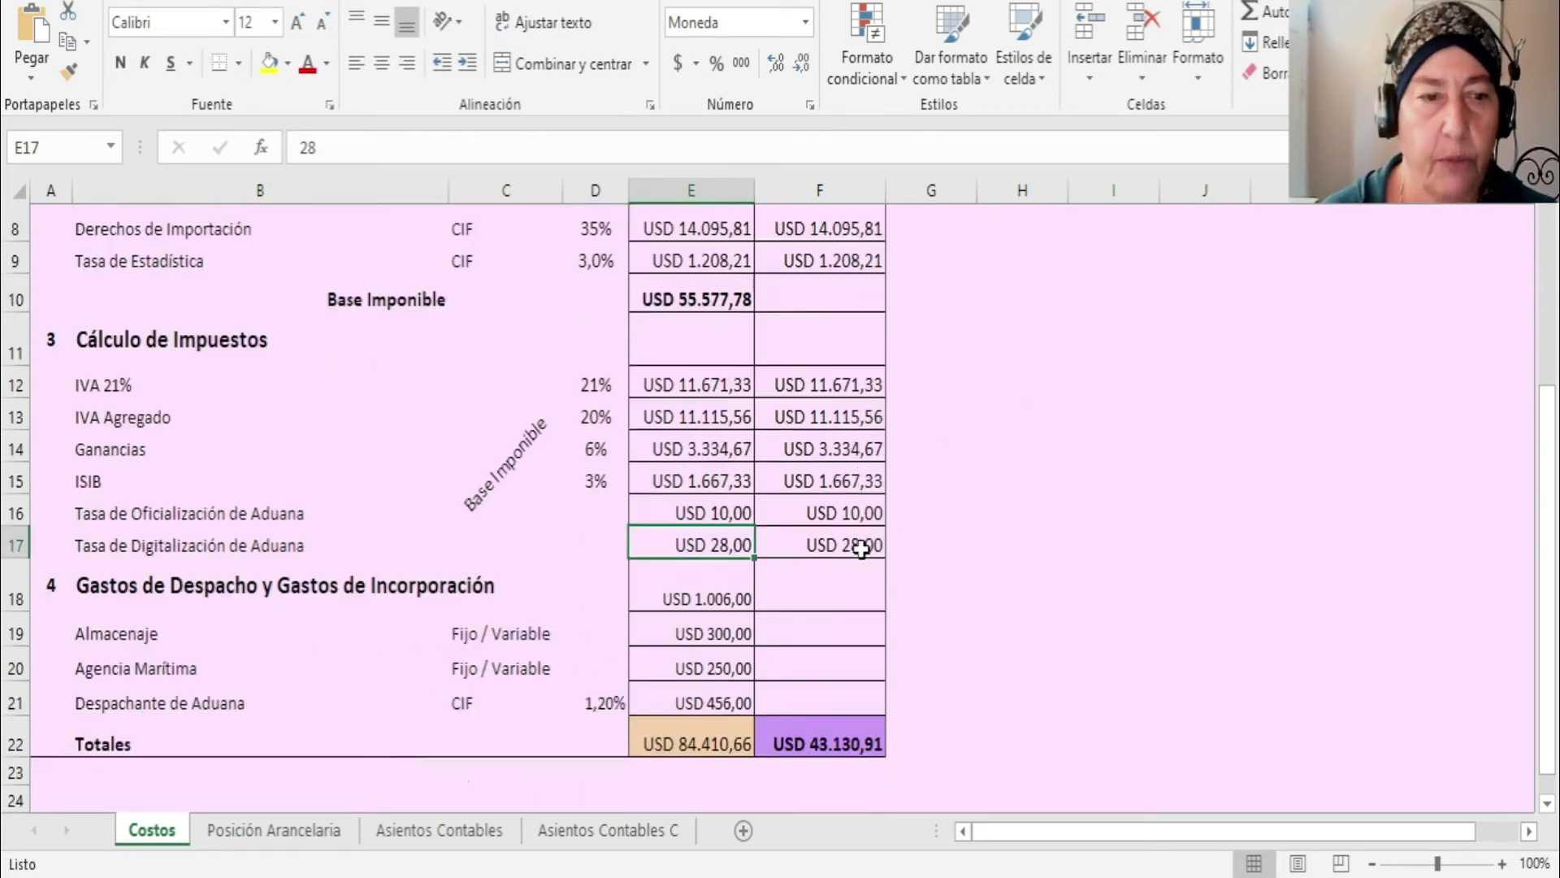
scroll(861, 549, down, 1)
click(103, 537)
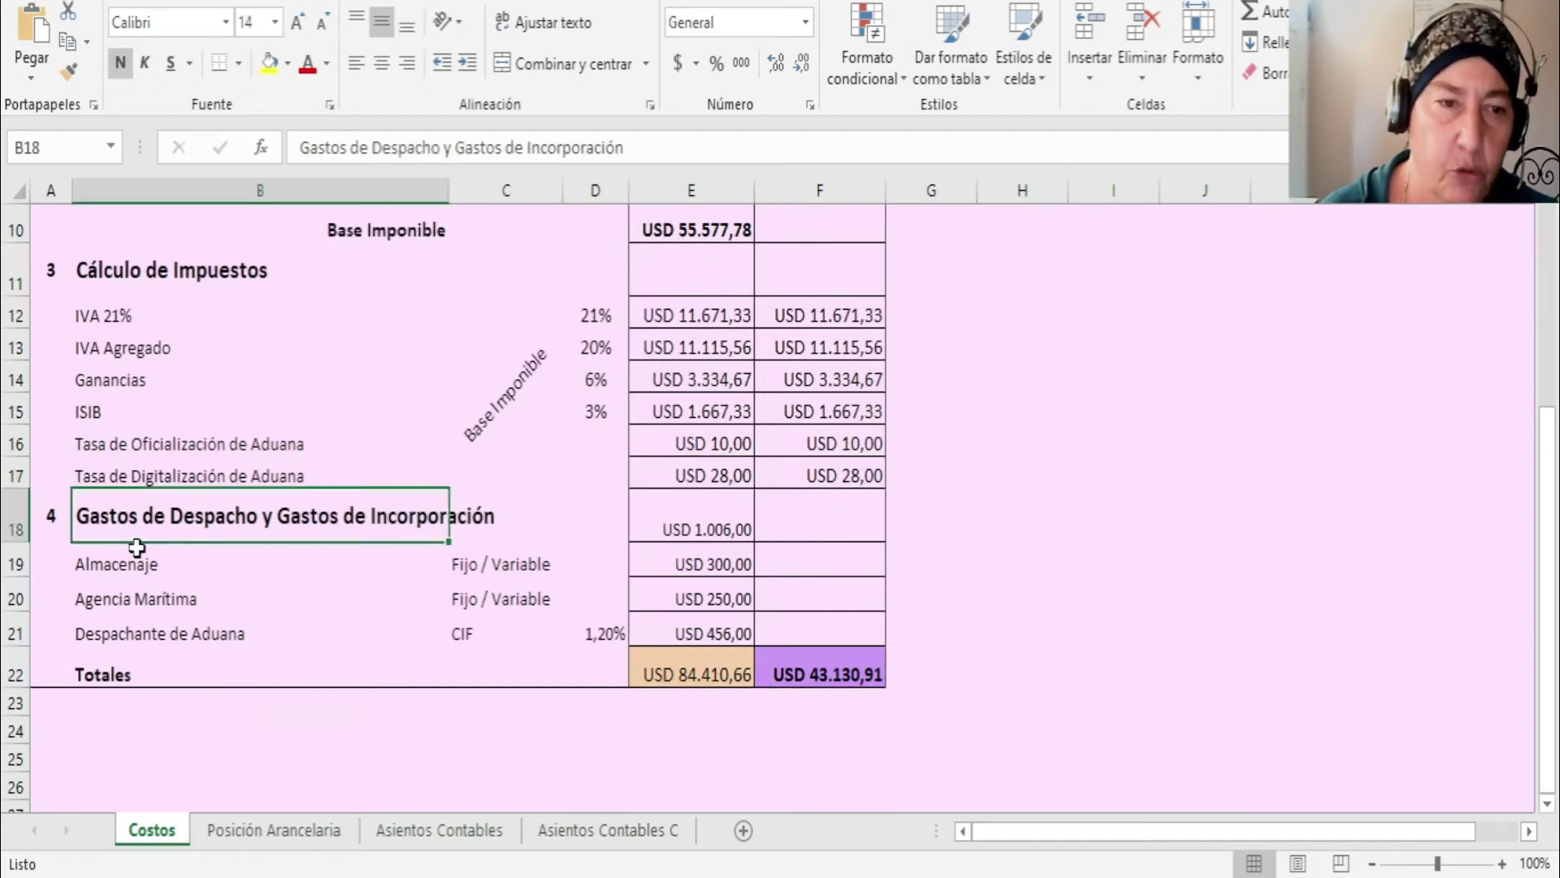
click(143, 566)
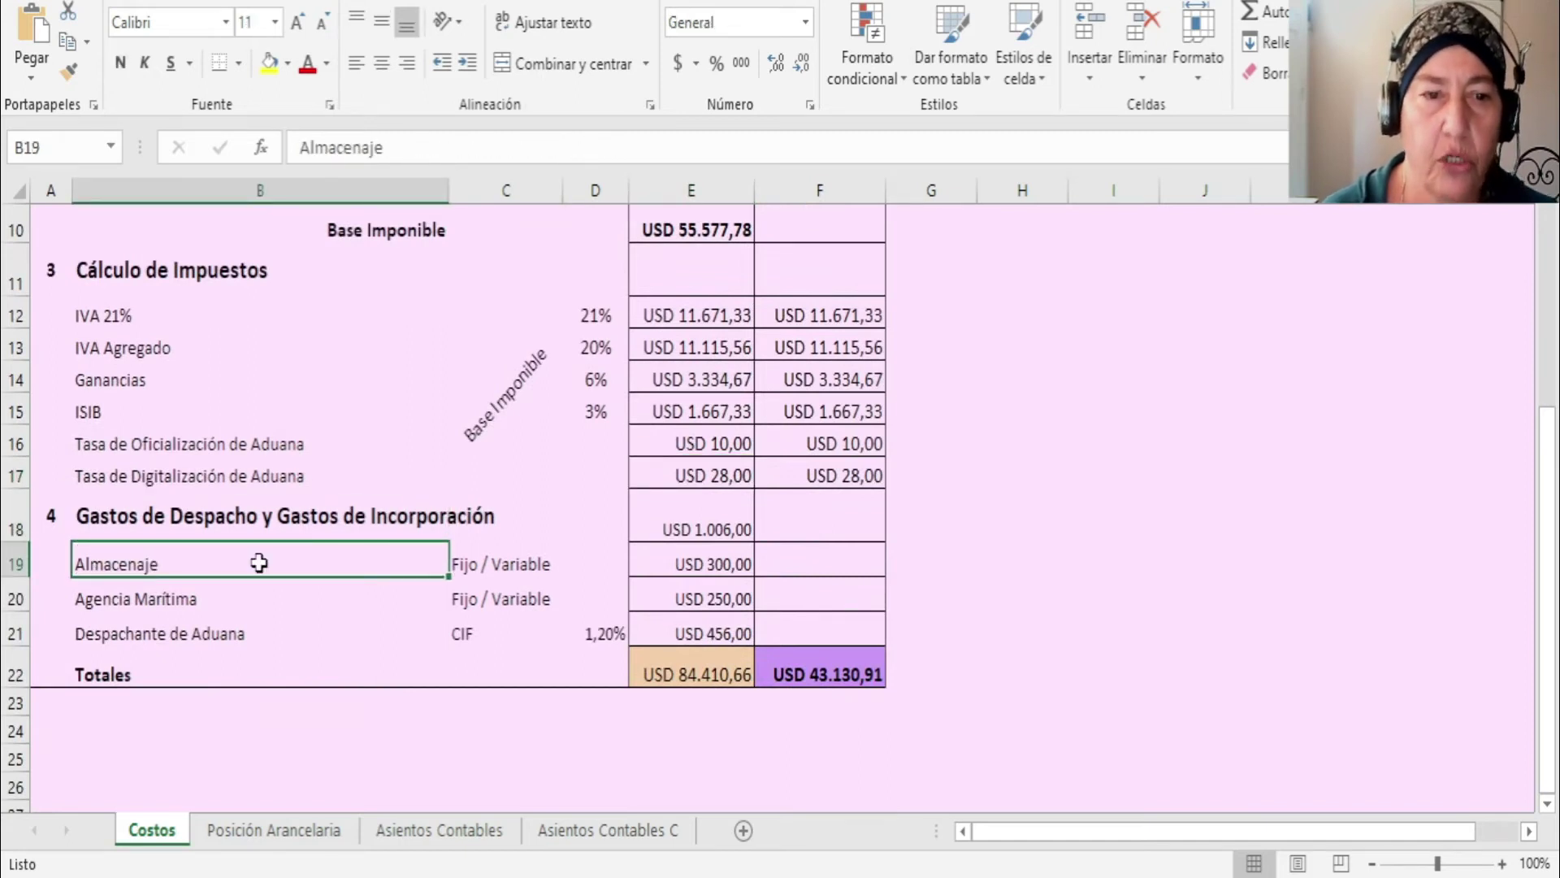
click(178, 594)
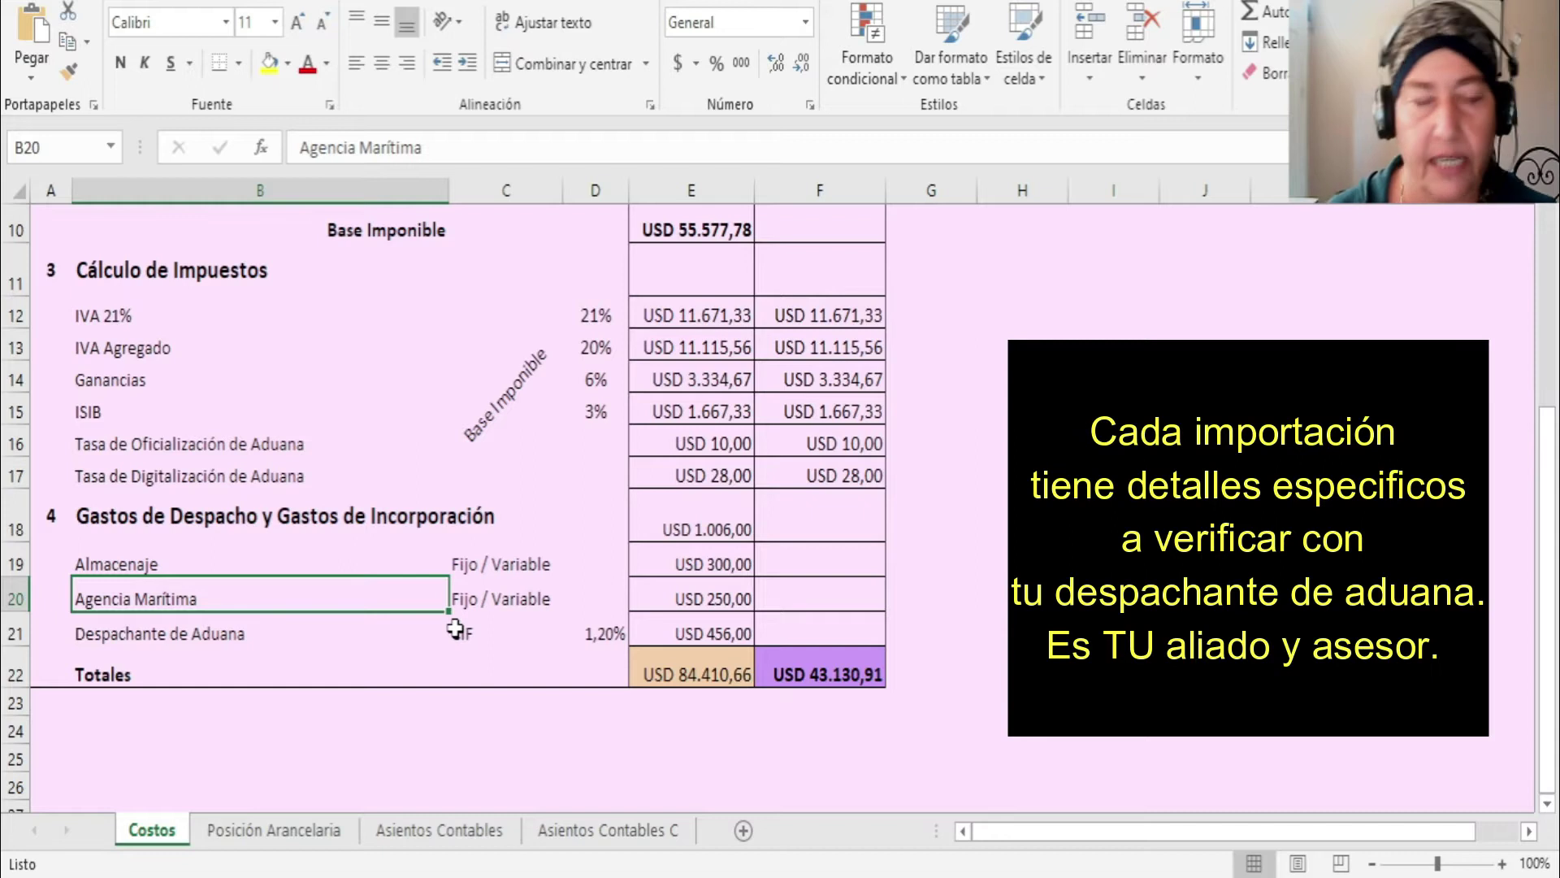
click(285, 637)
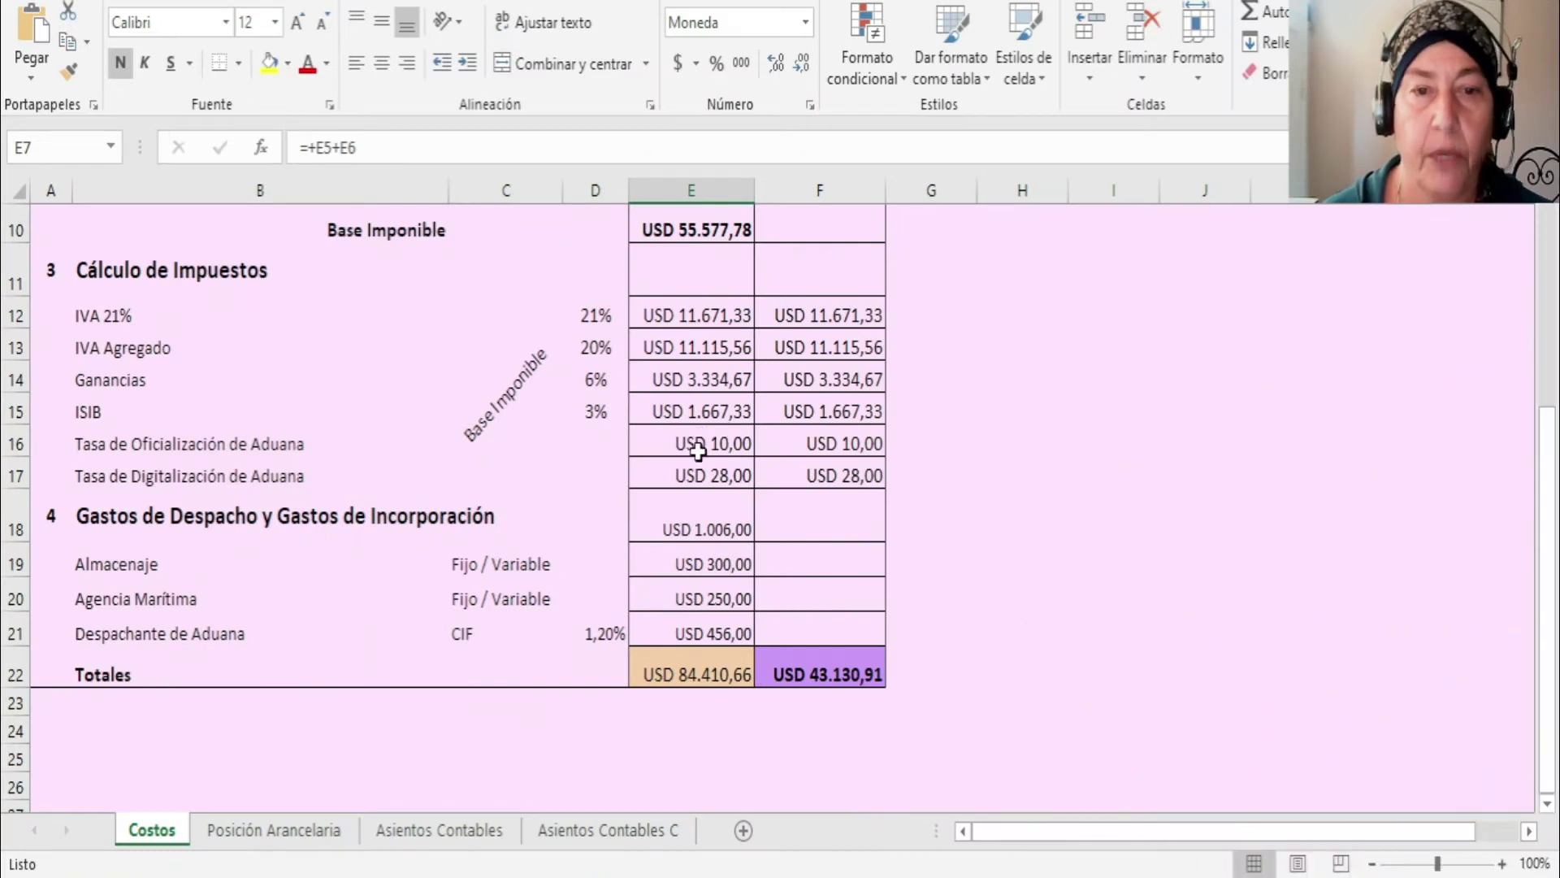
Step: Compare the Totales amount of the Montos column with the Valor FOB amount and inspect the formula behind the total
scroll(797, 479, up, 2)
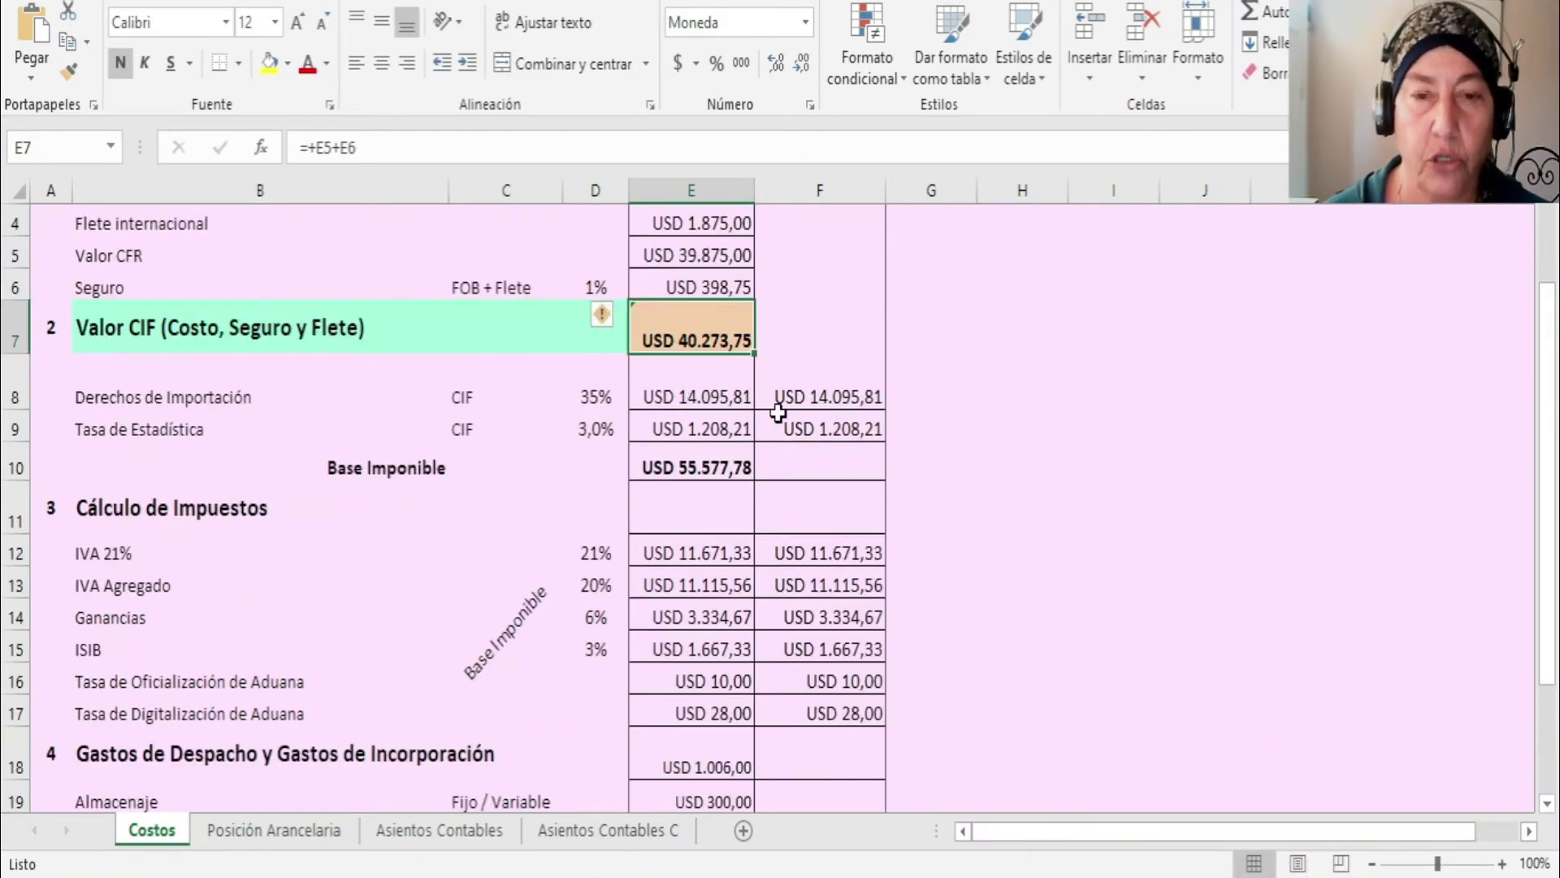
scroll(773, 411, down, 1)
scroll(735, 445, down, 2)
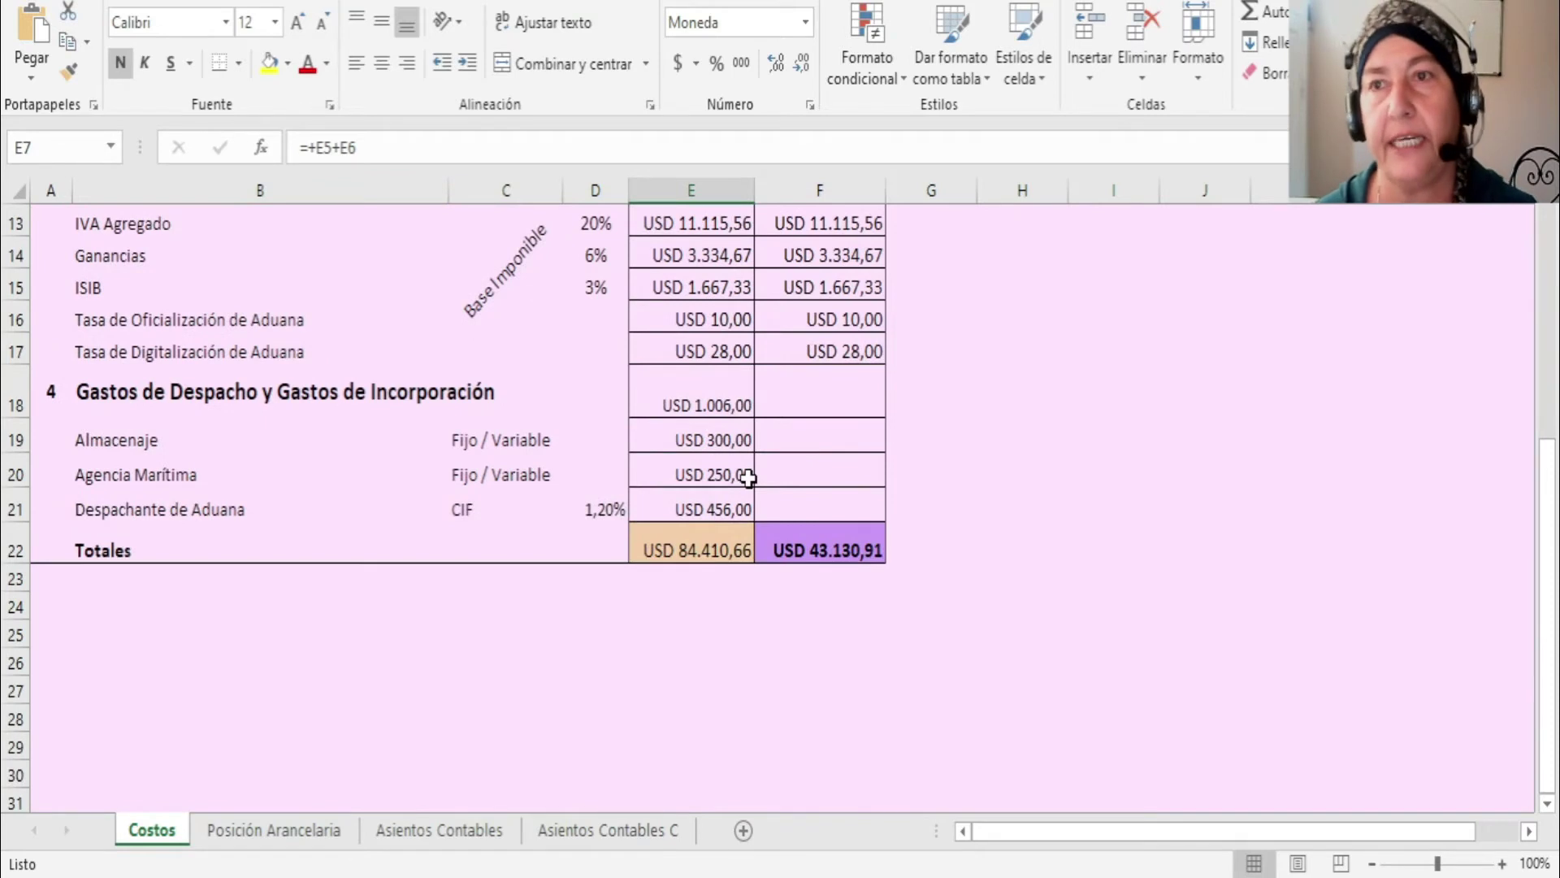
scroll(747, 478, up, 1)
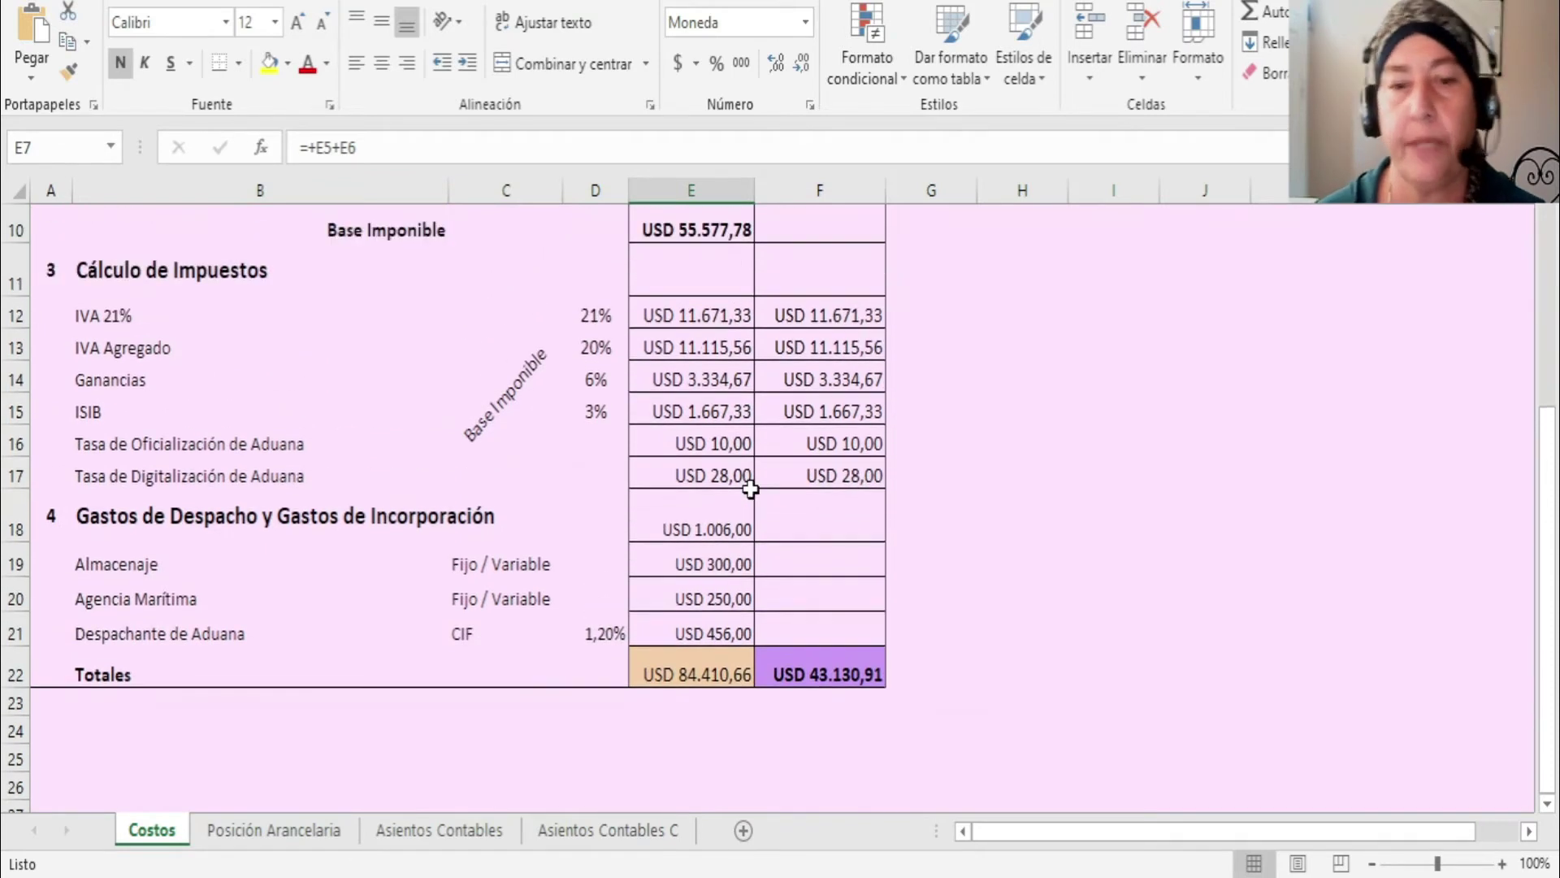
click(707, 665)
scroll(1015, 552, up, 3)
click(664, 346)
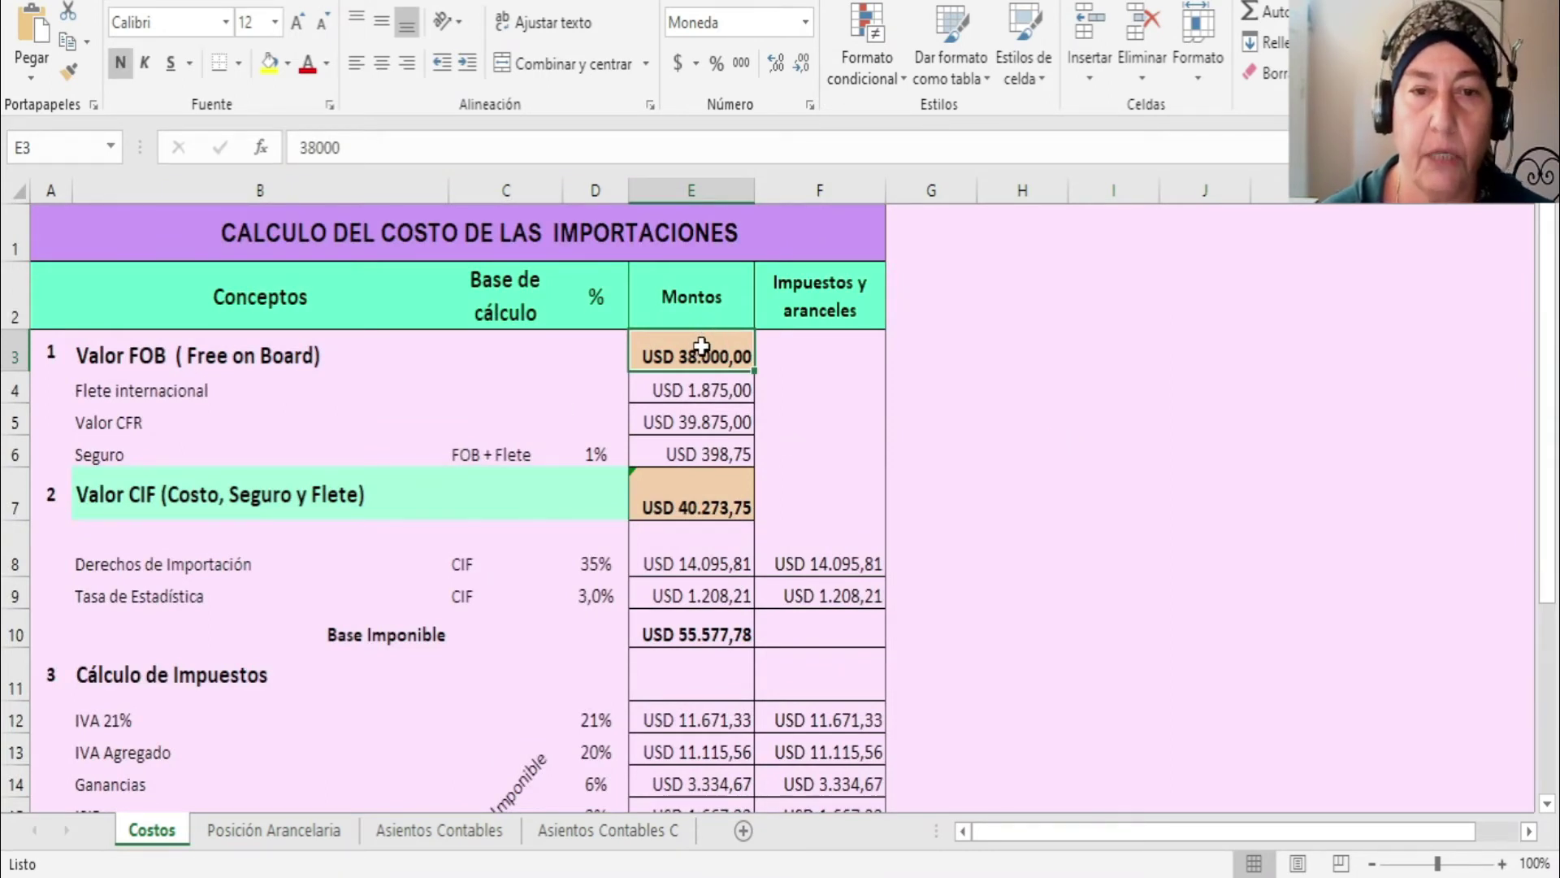
scroll(701, 349, down, 5)
click(696, 453)
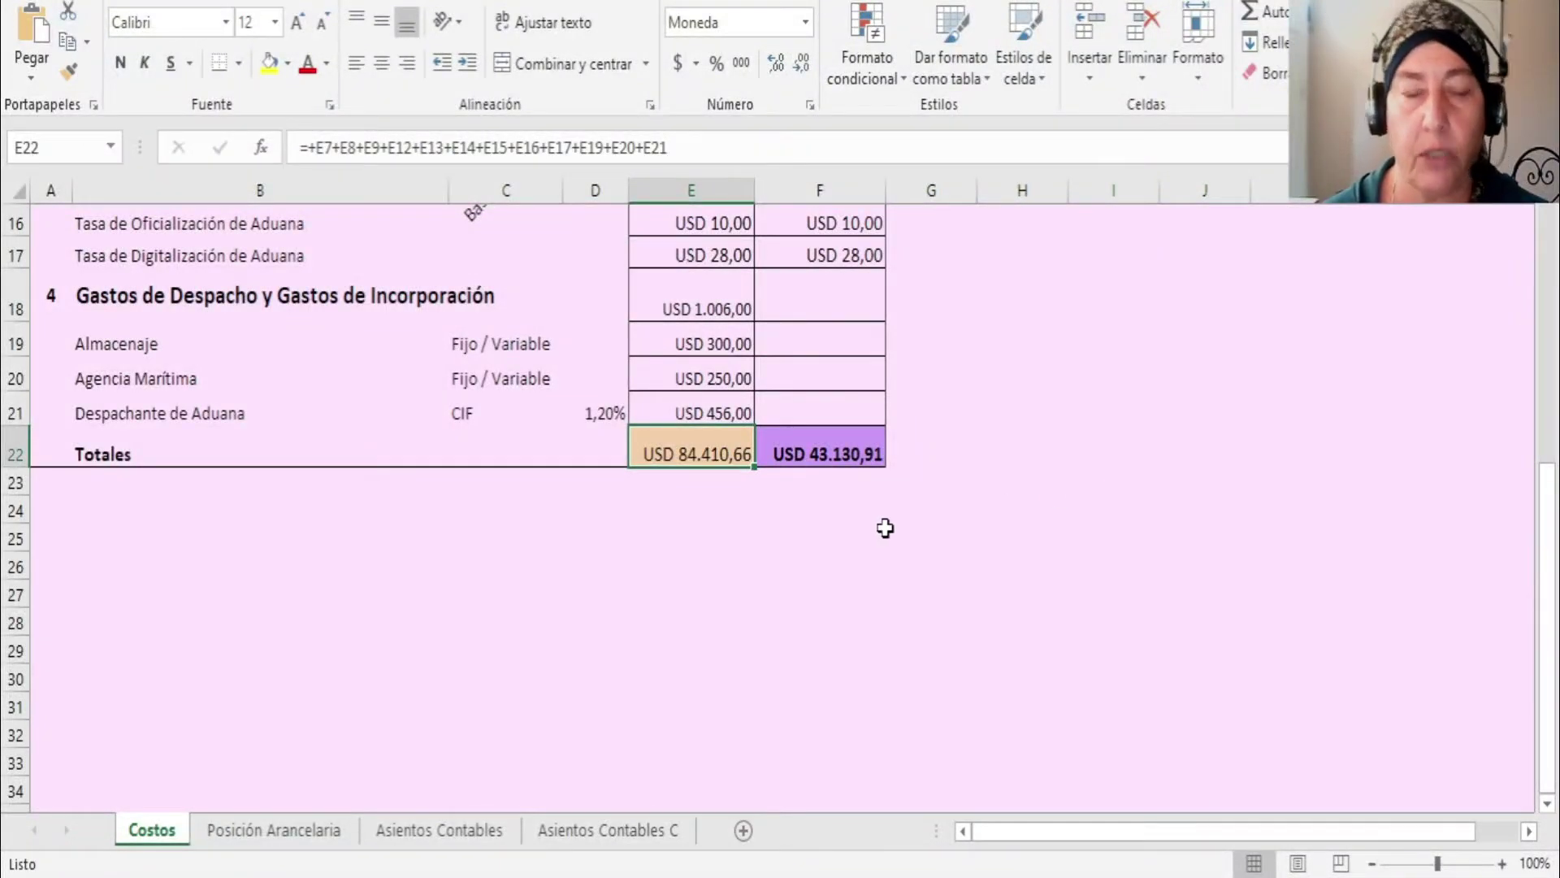
scroll(884, 532, up, 1)
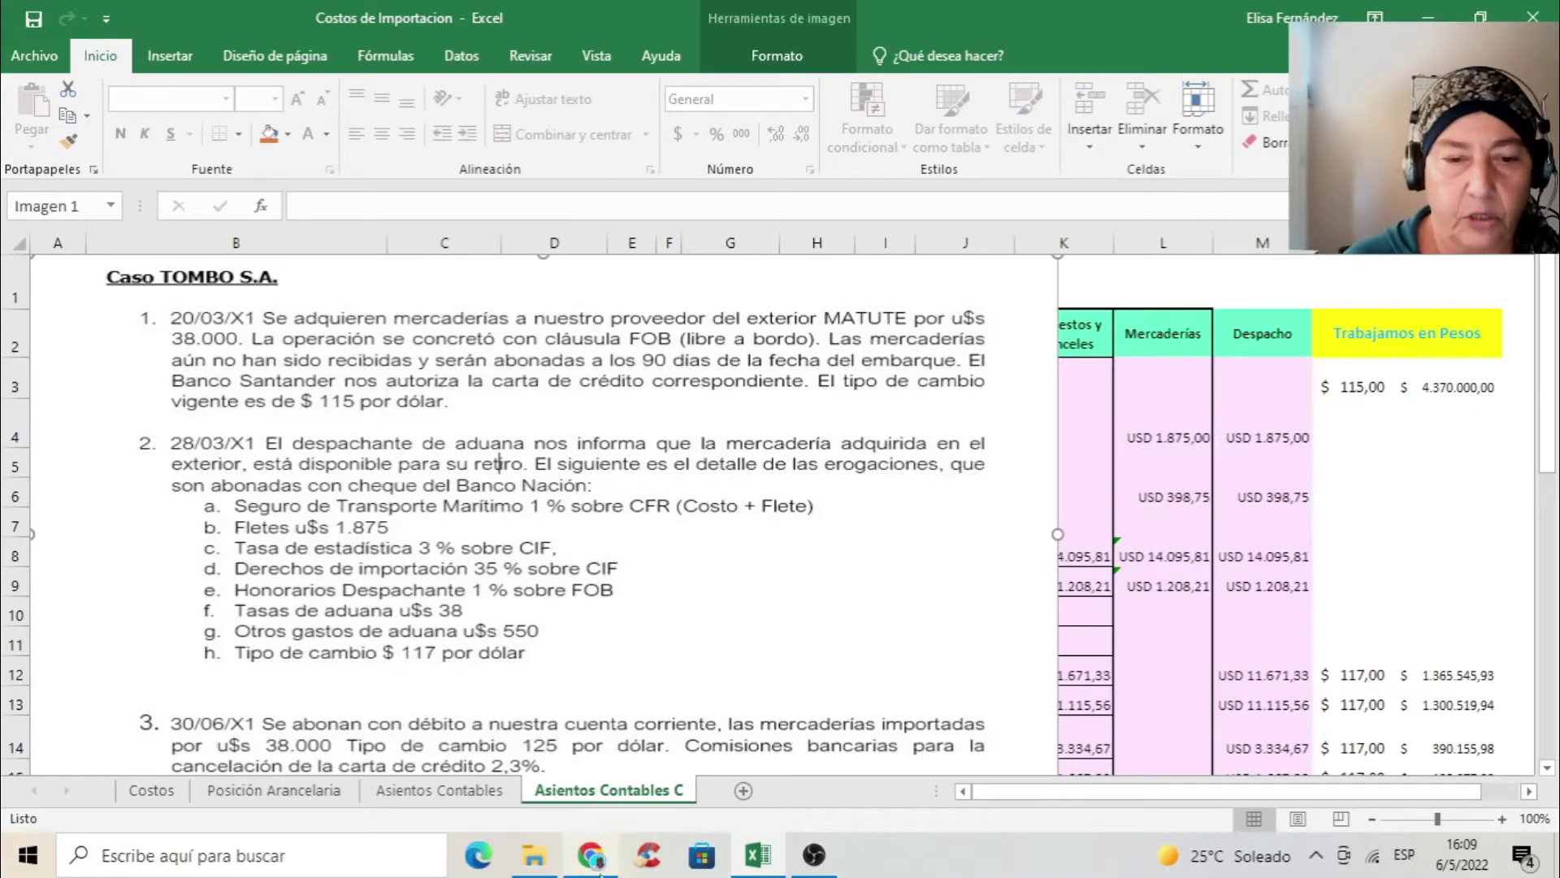
Step: Switch to Chrome and open the Tipo de cambio de importación en Argentina link from the article on how imports work
click(597, 862)
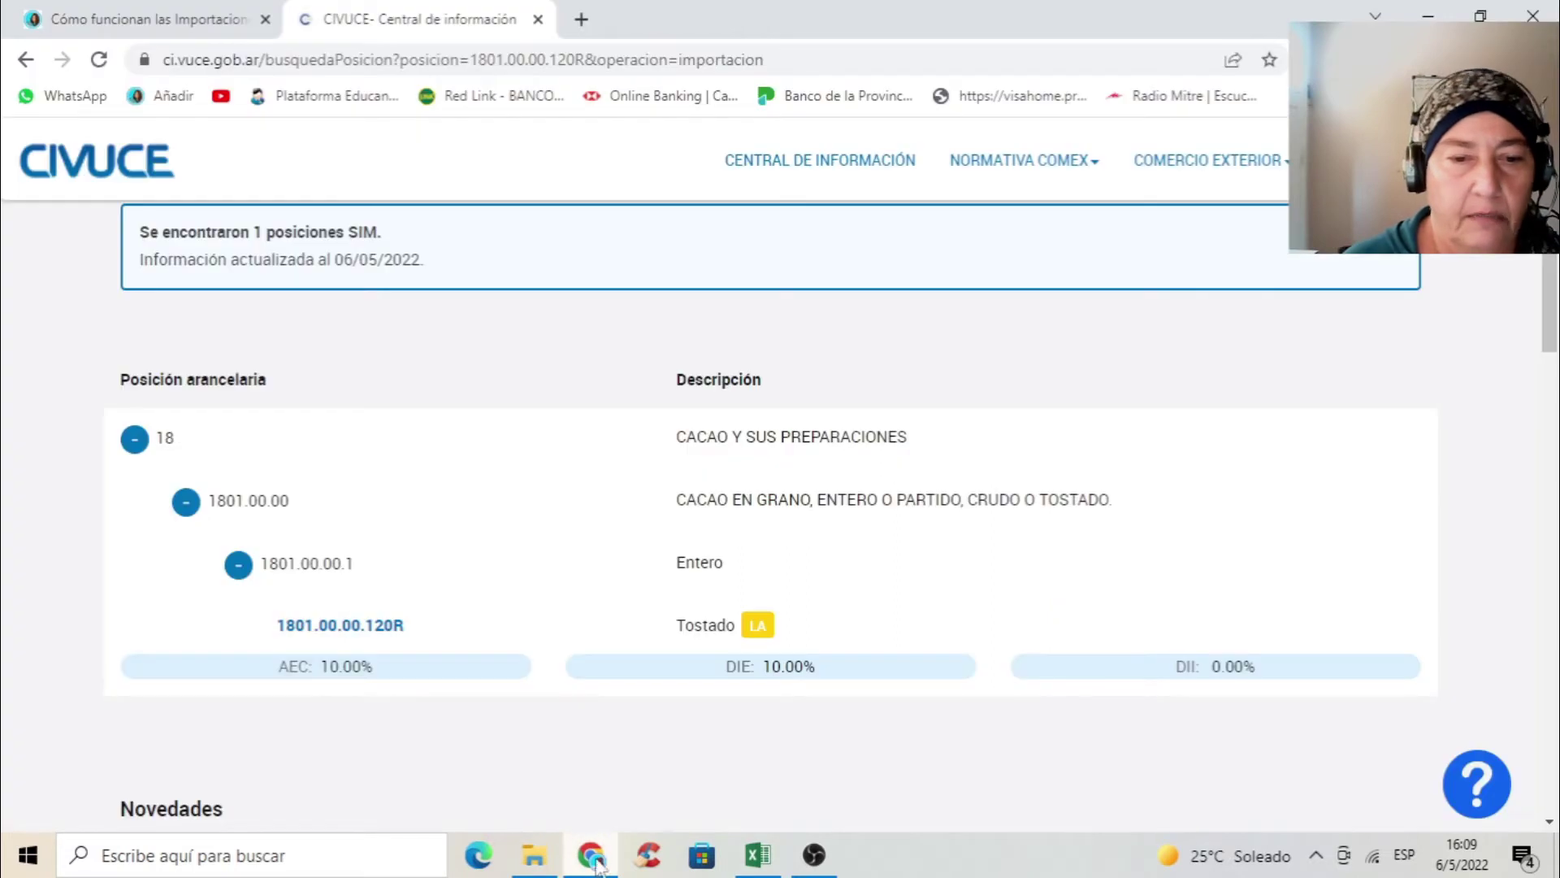
click(155, 20)
scroll(693, 472, up, 3)
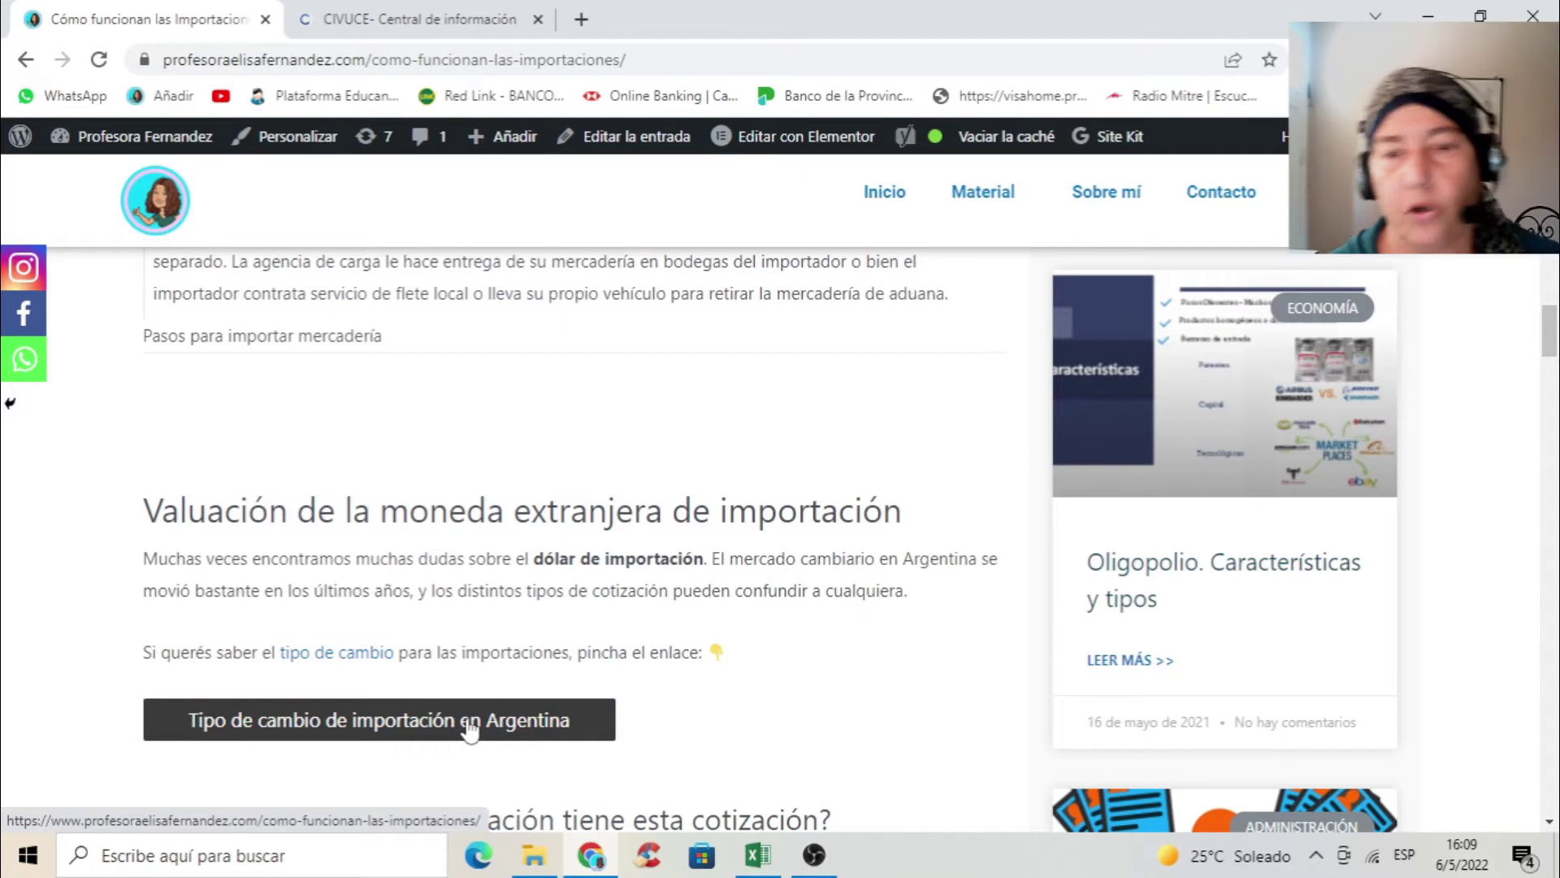
click(352, 717)
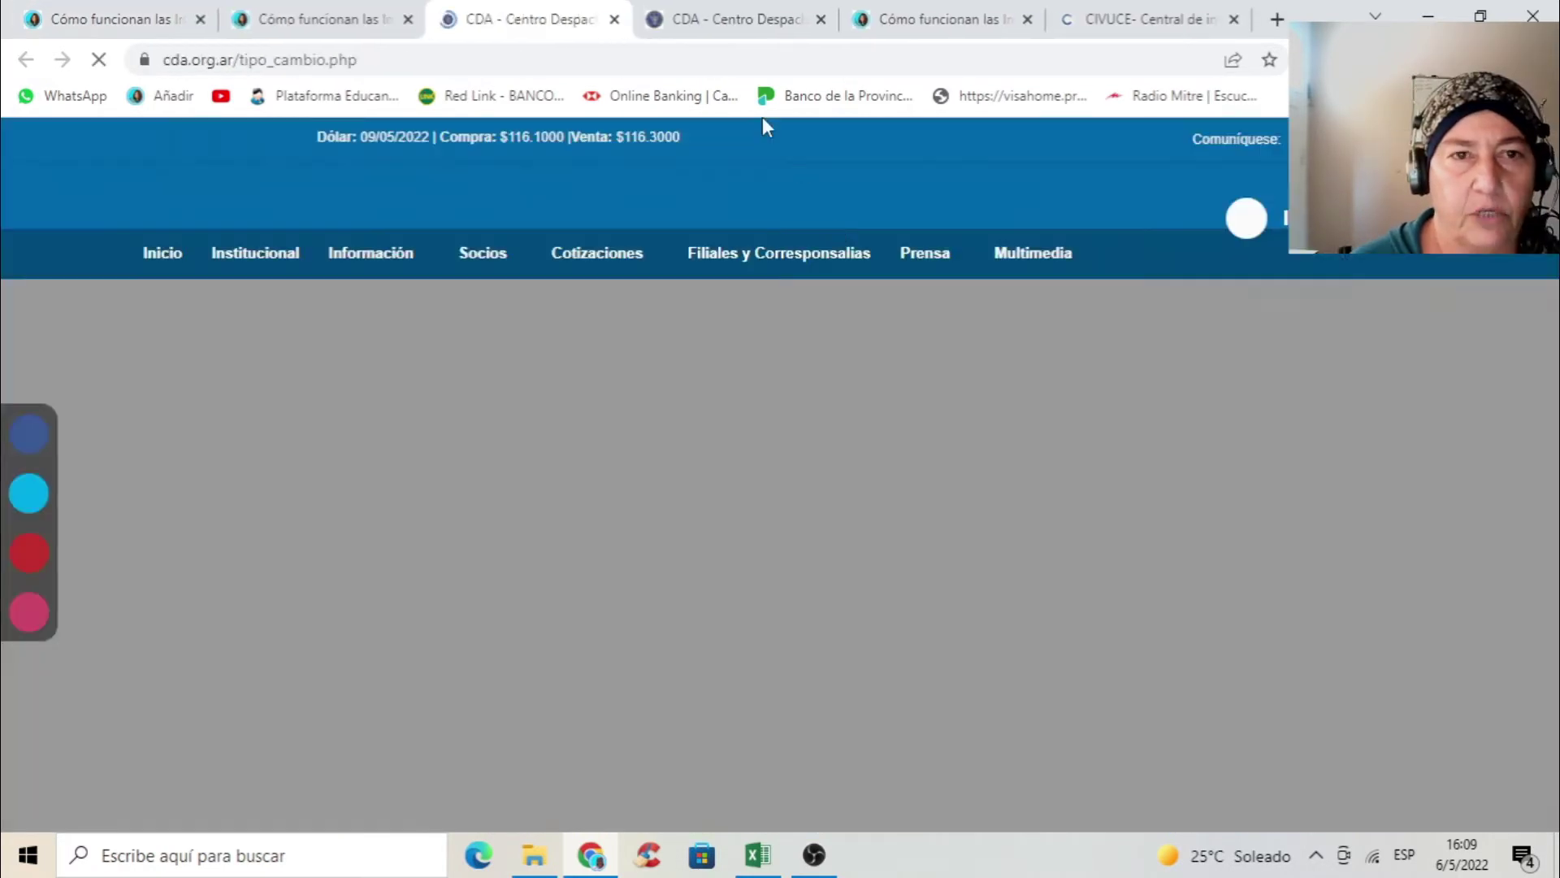
Step: Examine the CDA exchange rate table by currency and the US dollar buying and selling rates given below it
scroll(616, 569, down, 1)
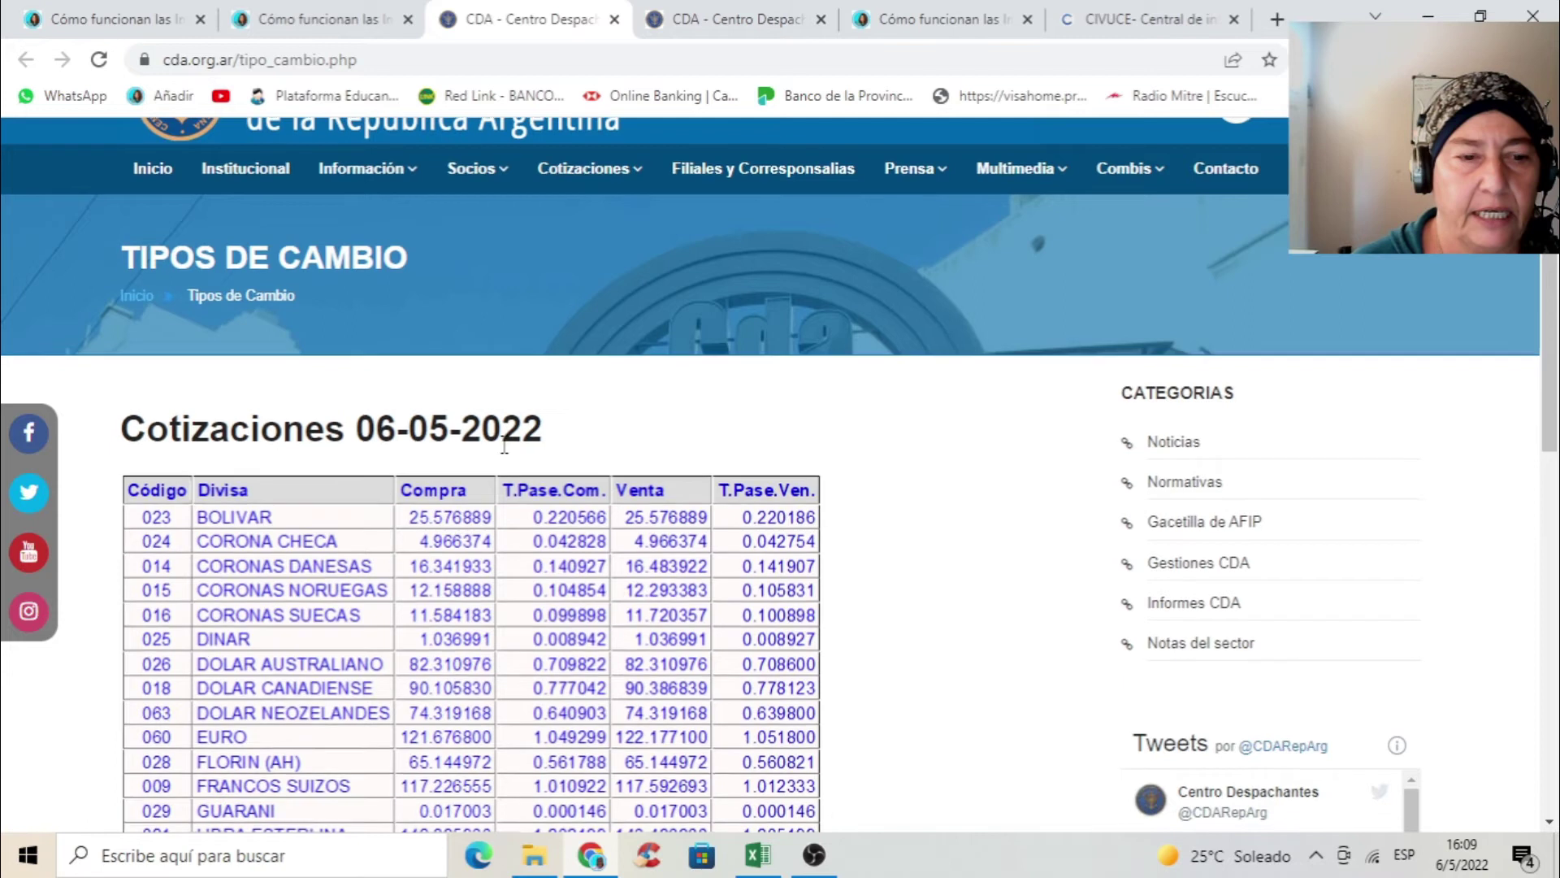
scroll(503, 446, down, 6)
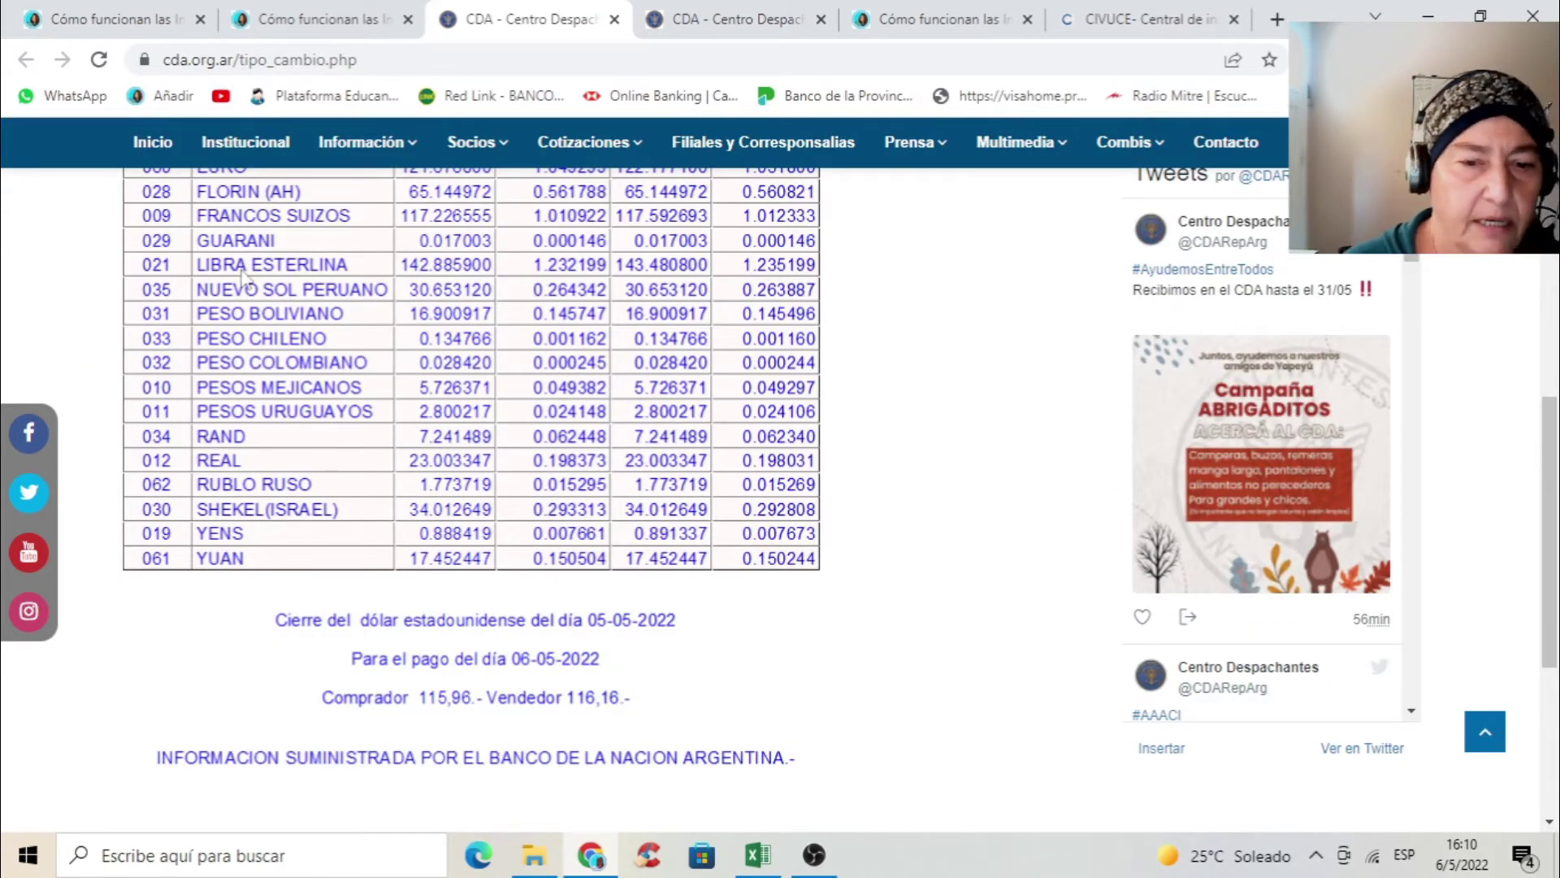
scroll(500, 581, up, 6)
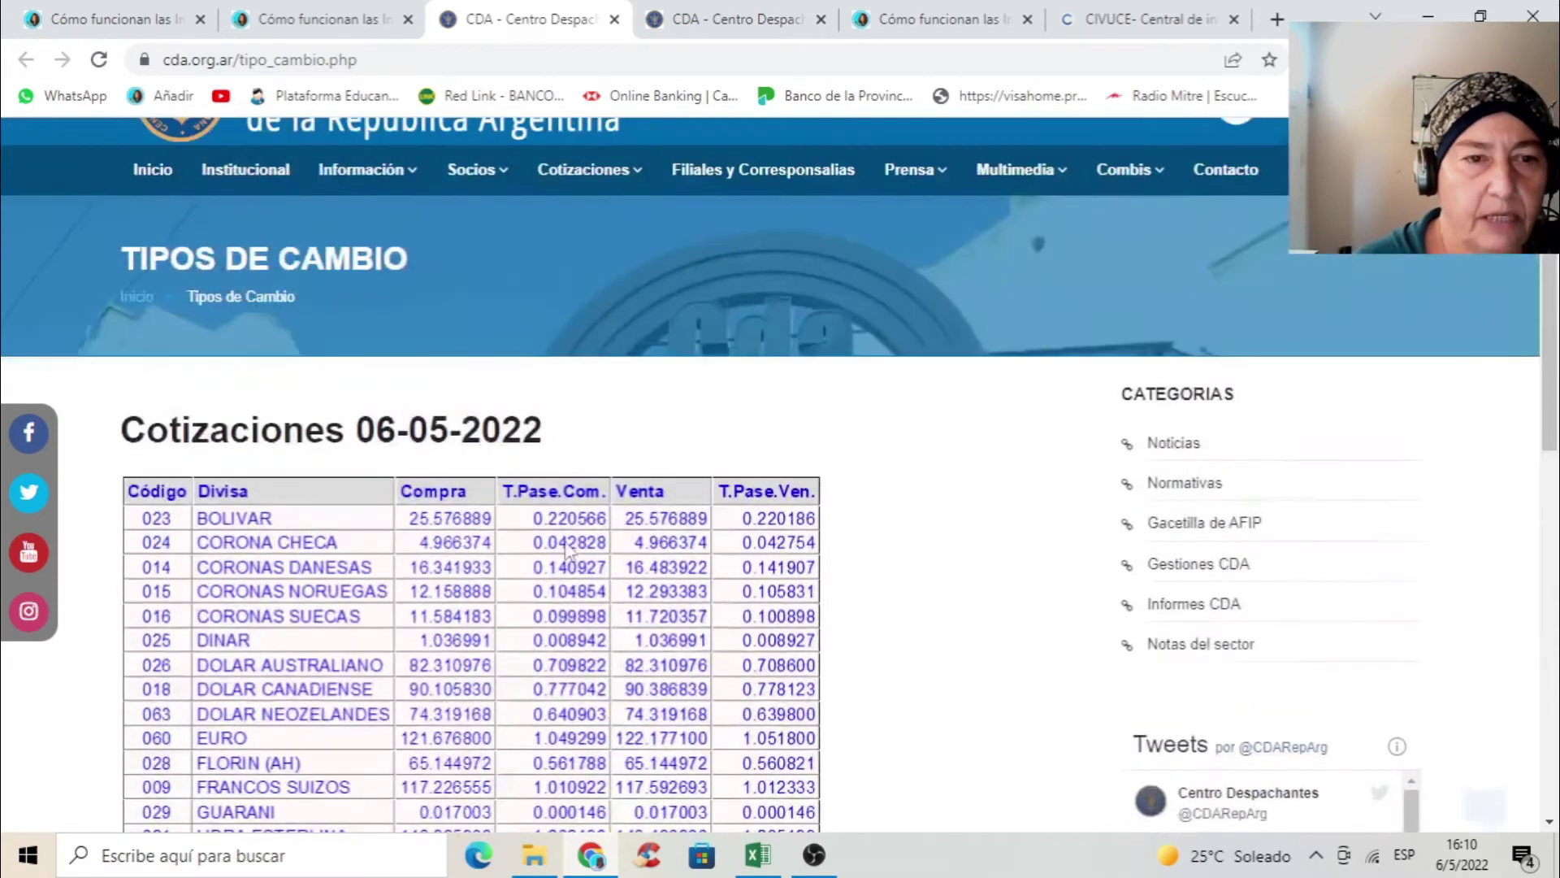
scroll(568, 551, down, 6)
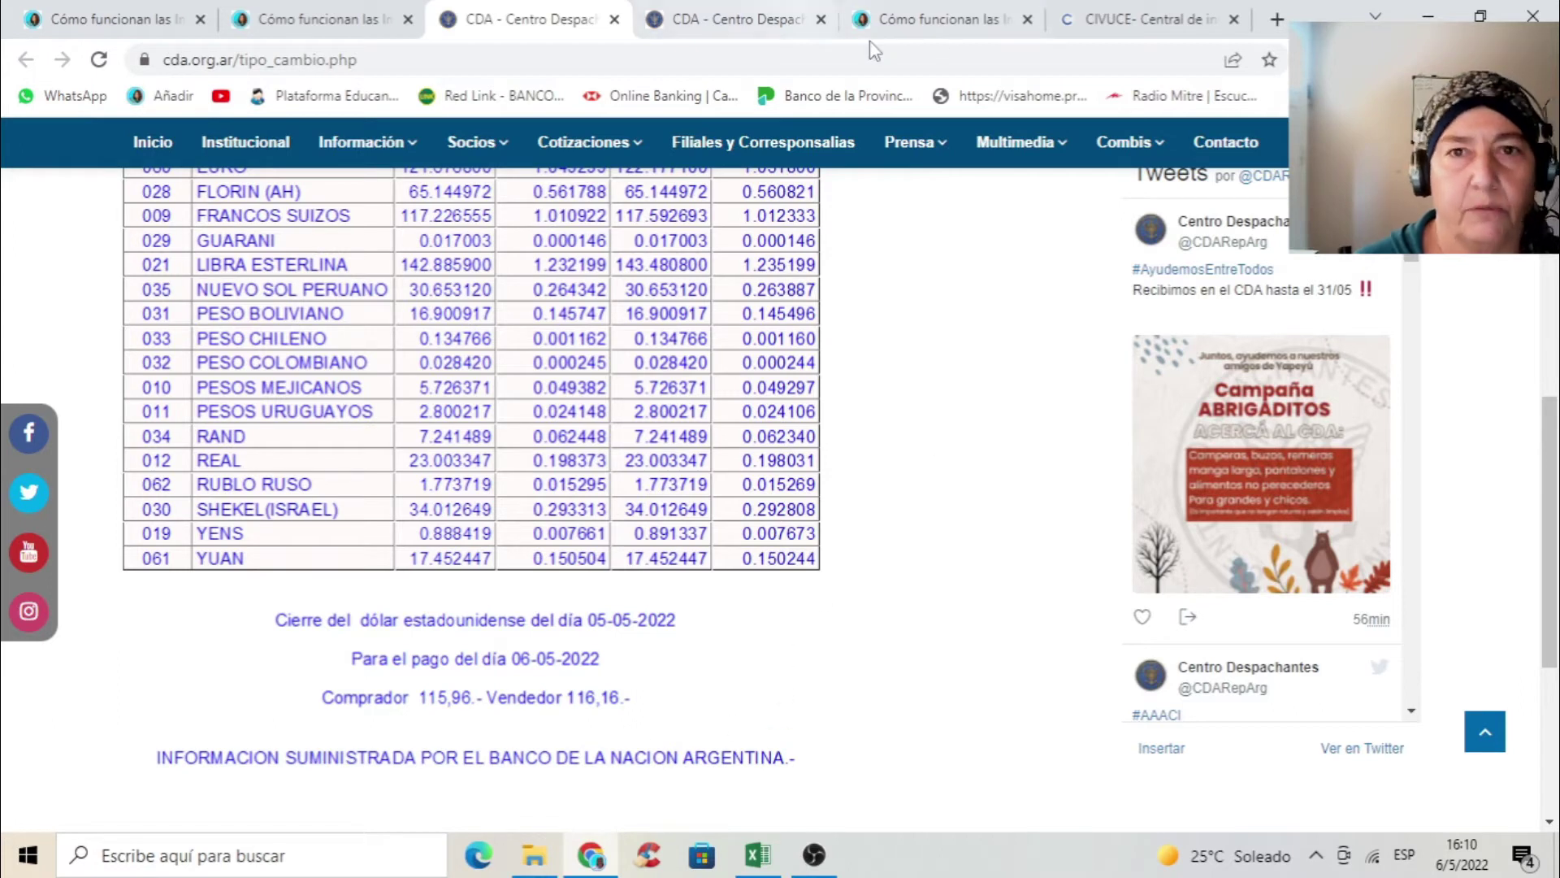
Step: Return to Excel, move the Caso TOMBO S.A. image clear of the journal entries and inspect the exchange rate in the Valor FOB row
key(alt+Tab)
scroll(617, 636, up, 3)
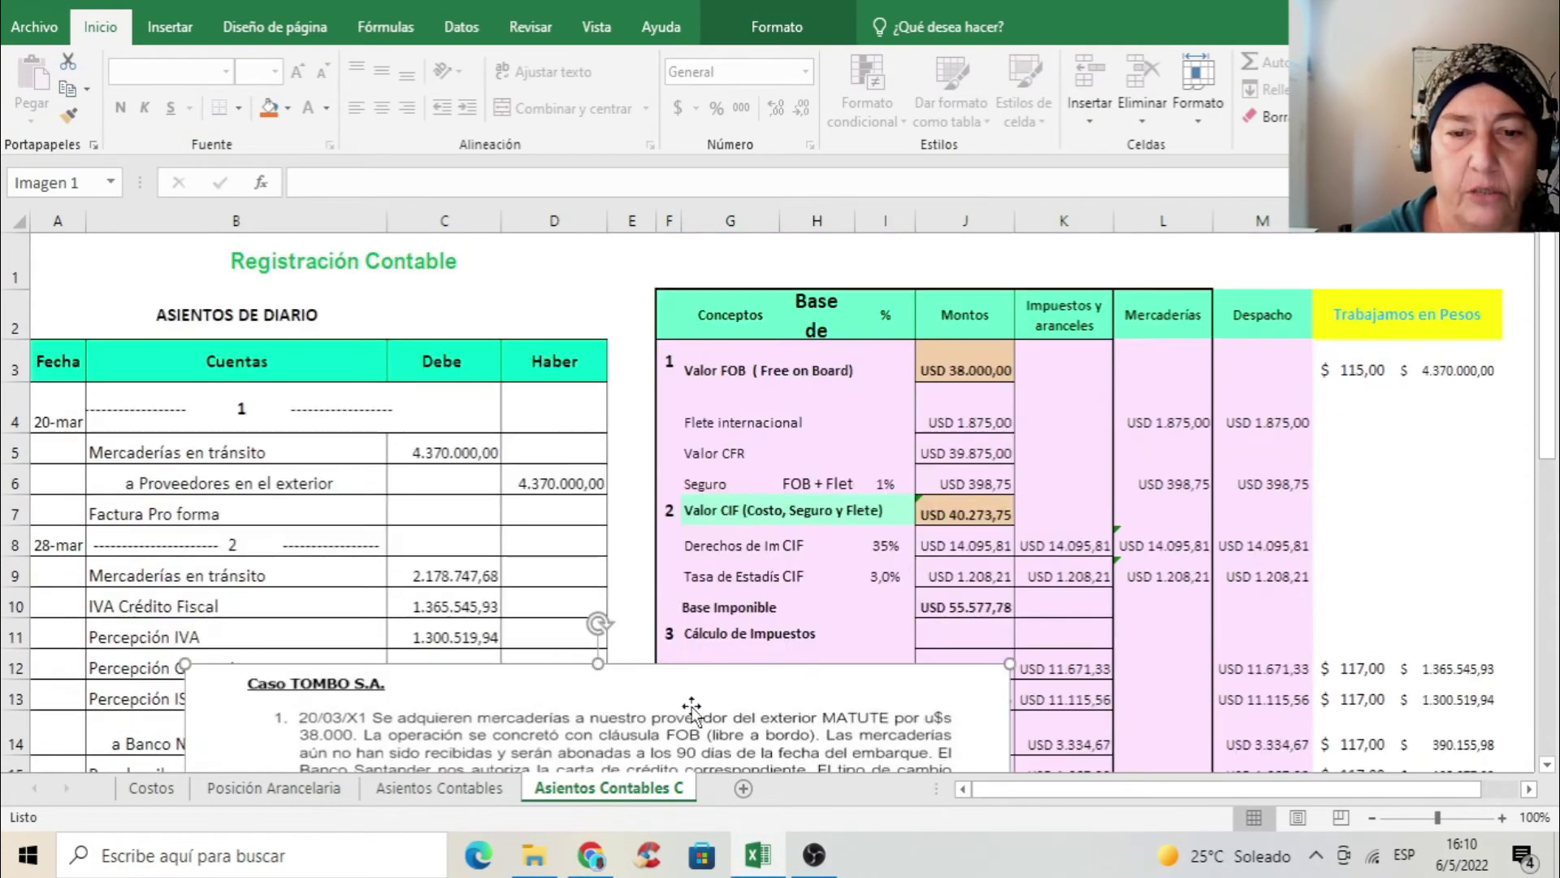
drag(184, 667, 1052, 685)
scroll(1052, 685, up, 2)
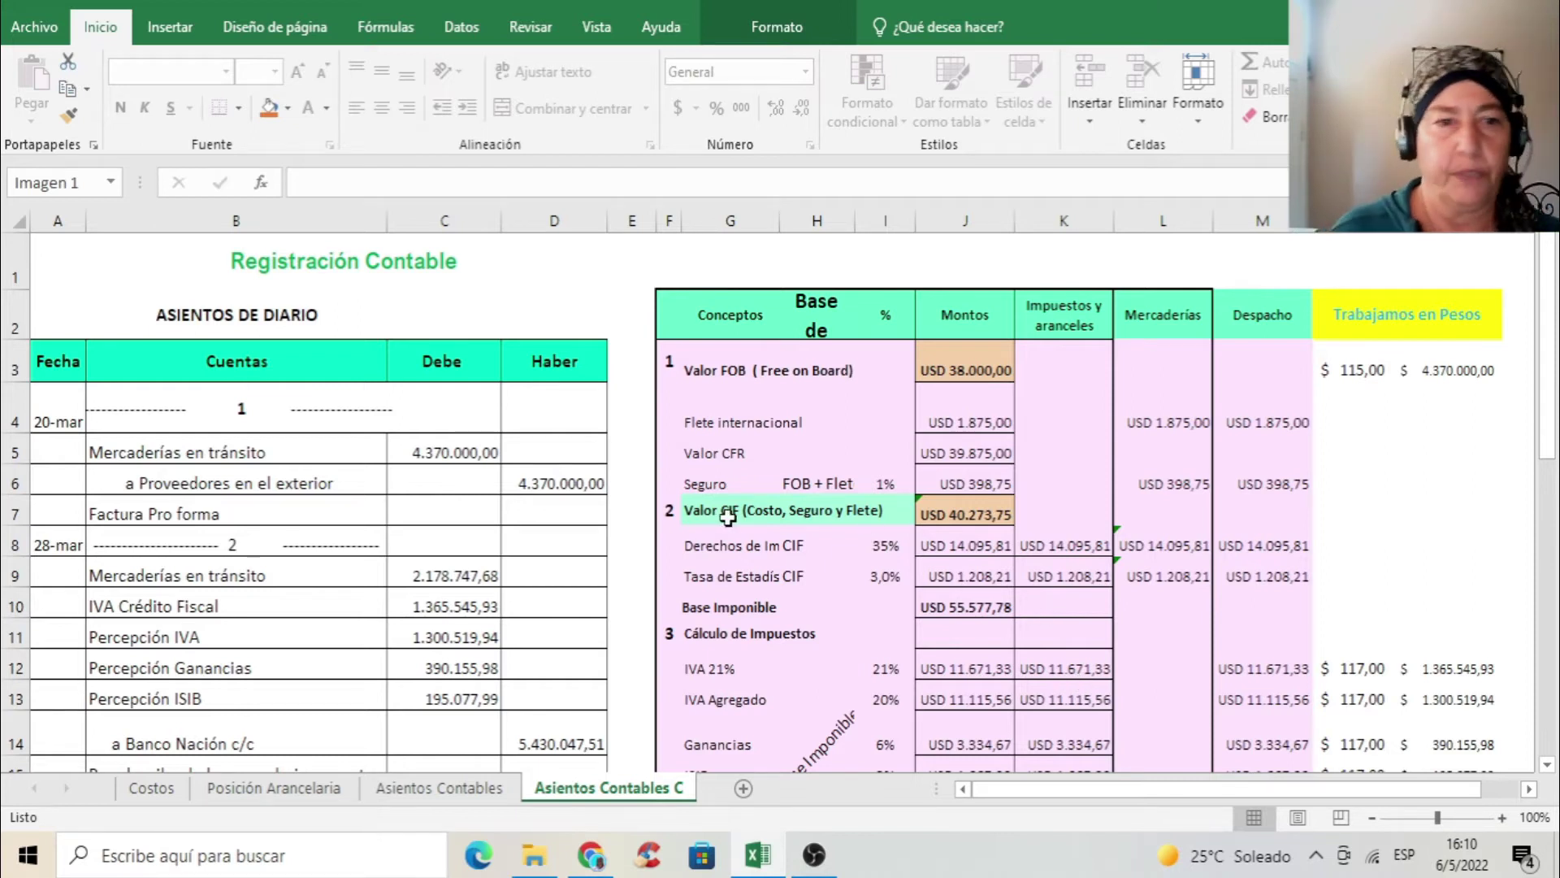
click(1356, 377)
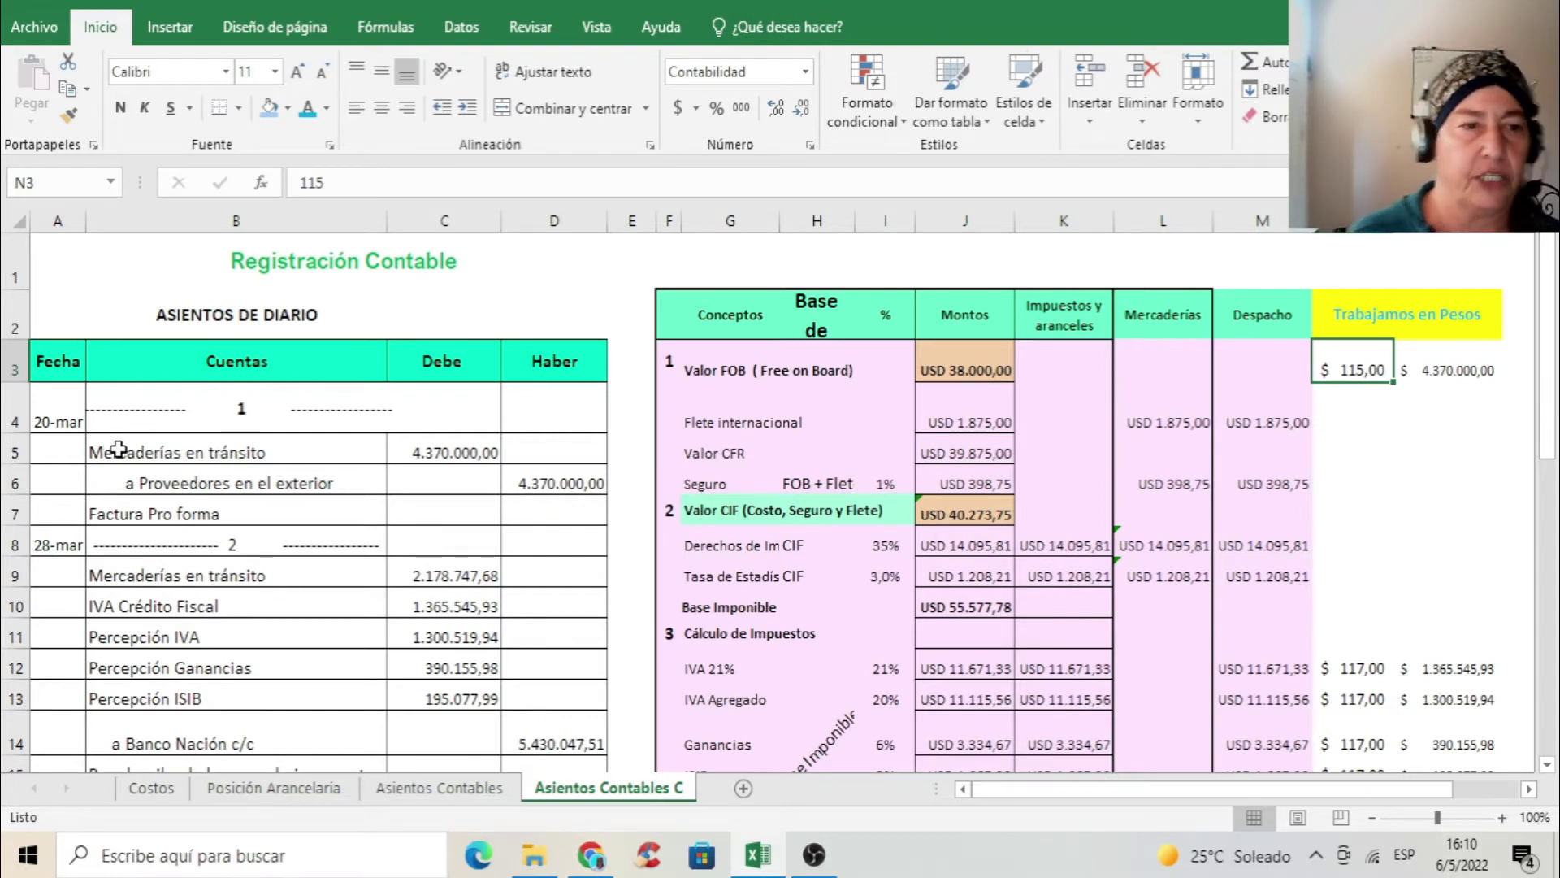
Step: Examine the date, Mercaderías en tránsito account and debit of entry 1 against the Valor FOB amount, exchange rate and peso value
click(77, 424)
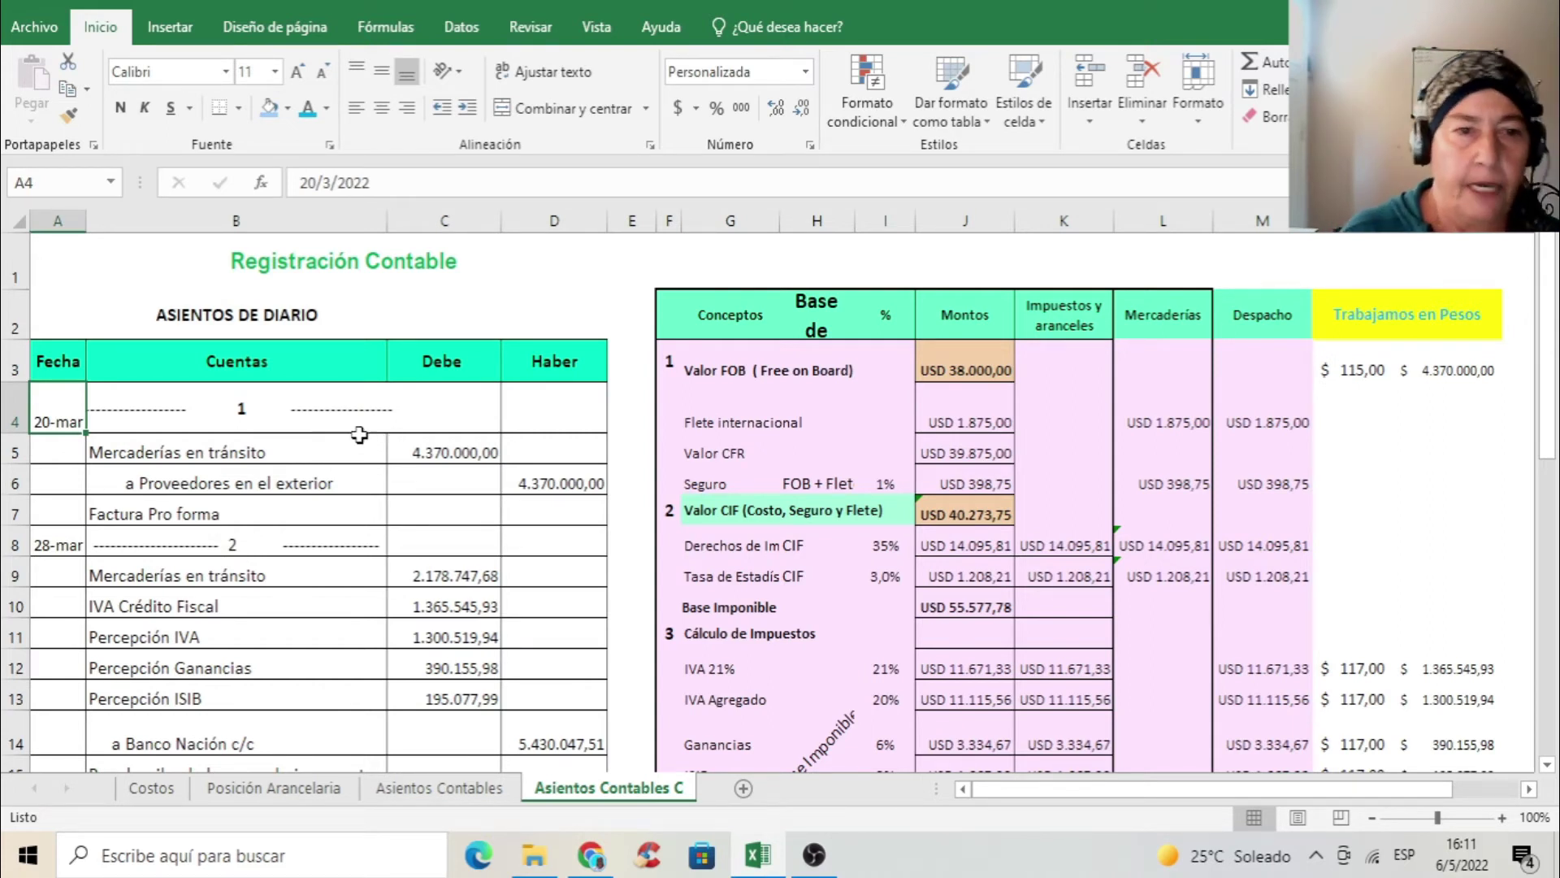
click(367, 450)
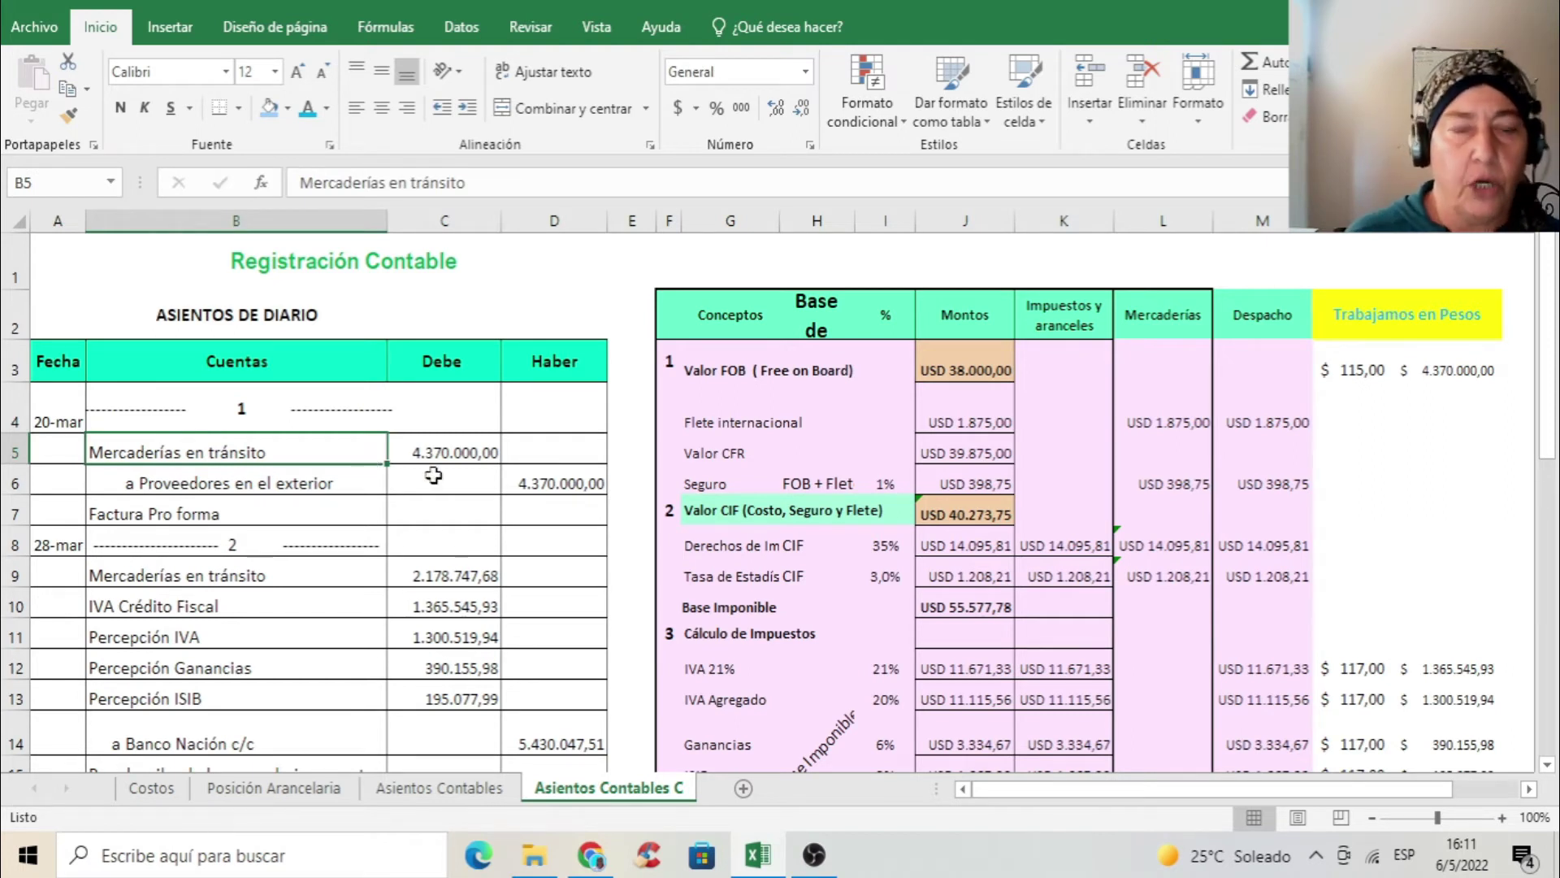
click(460, 454)
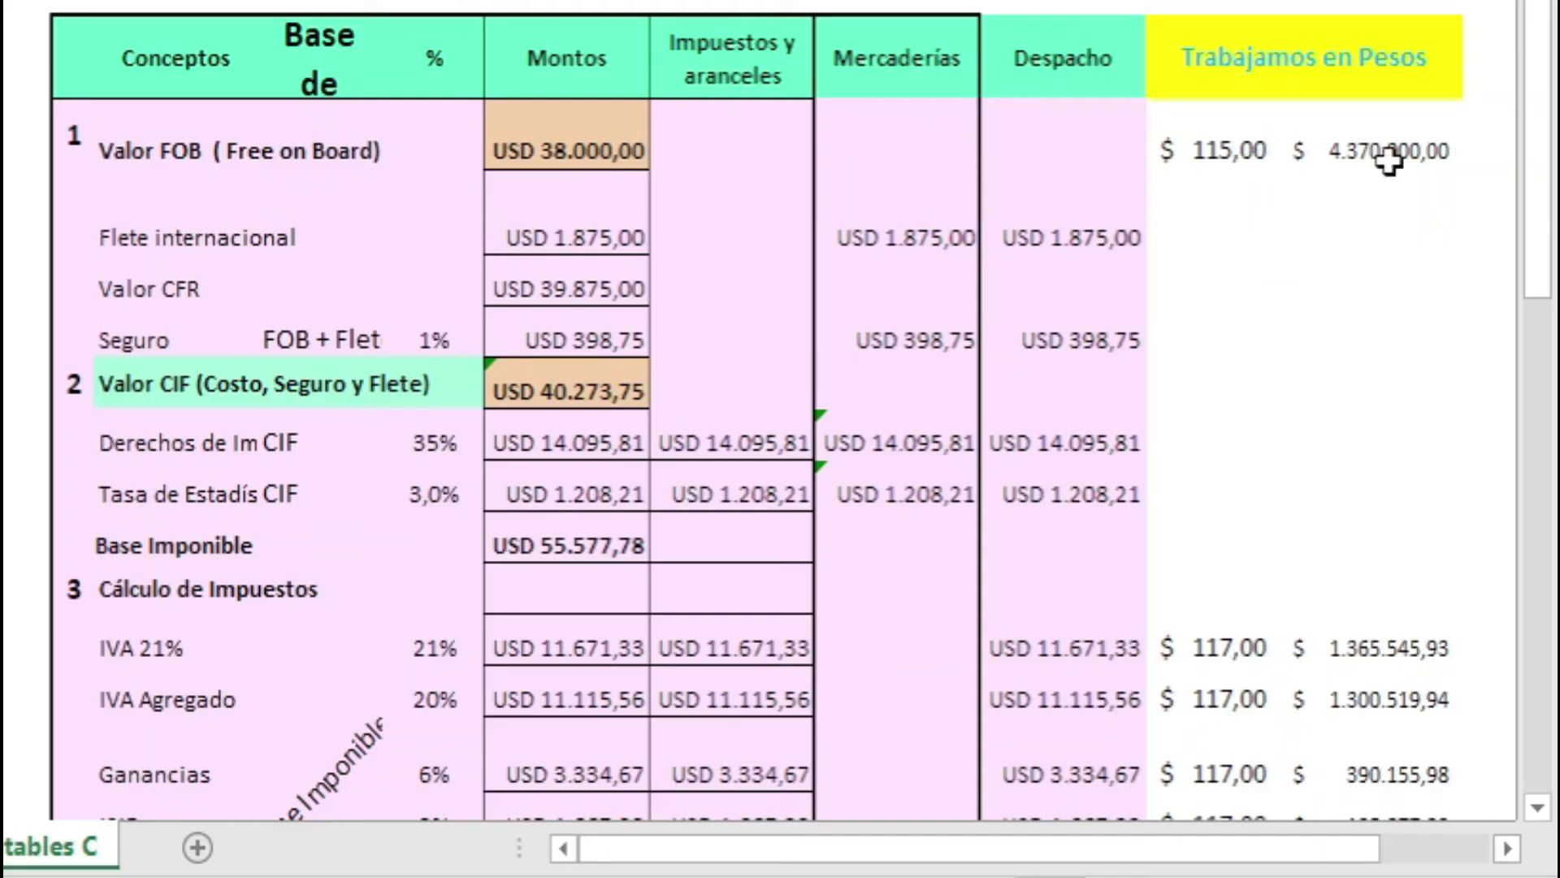
click(642, 154)
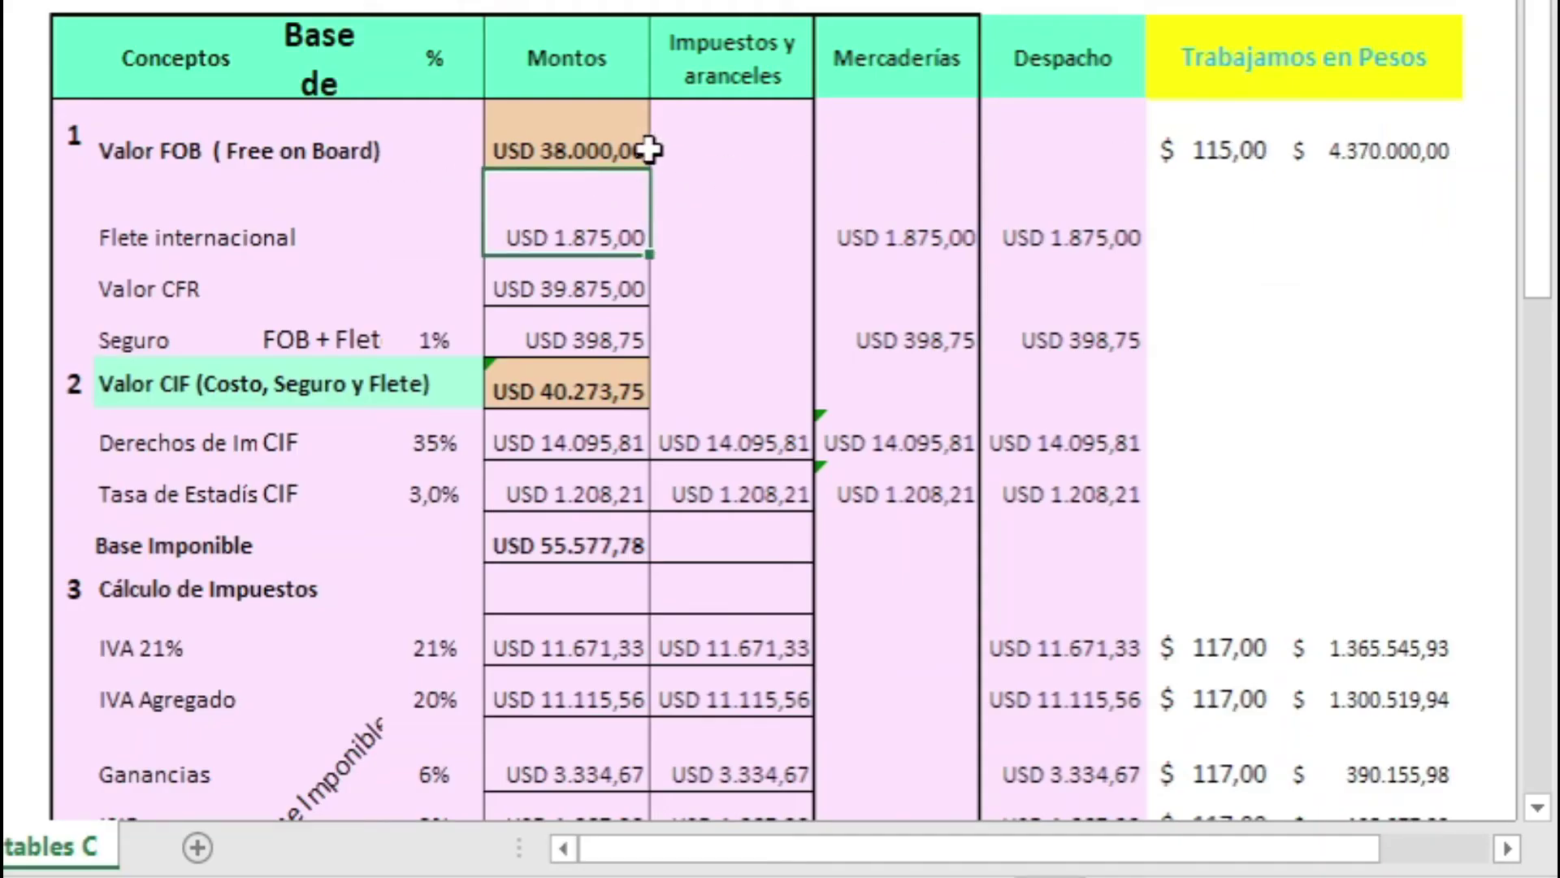
click(1170, 159)
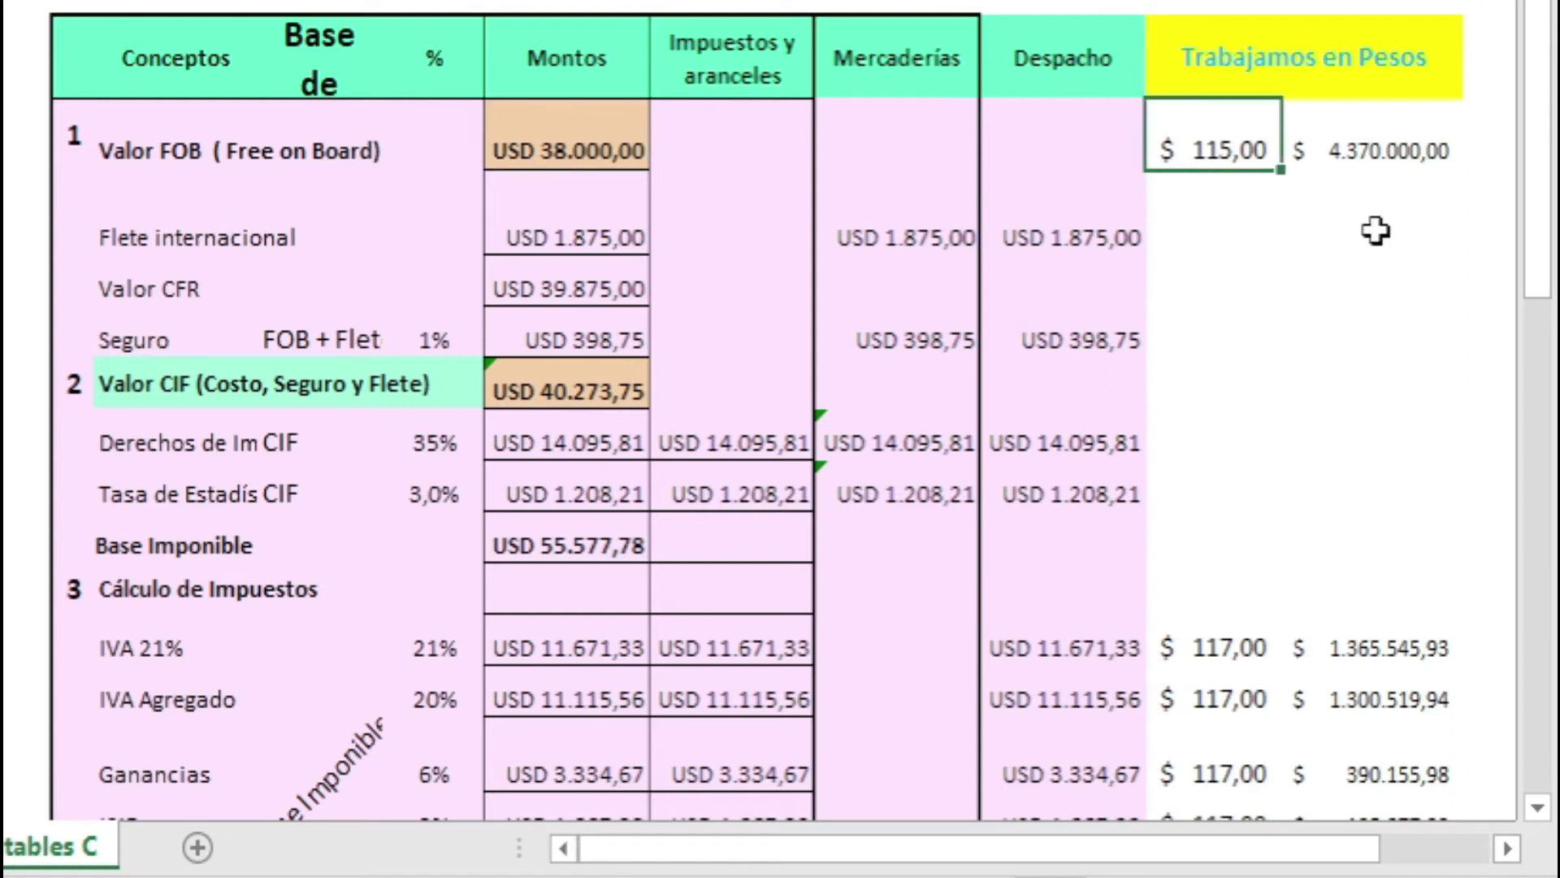
click(1402, 150)
Step: Inspect the Proveedores en el exterior credit and the Factura Pro forma note of journal entry 1
click(358, 488)
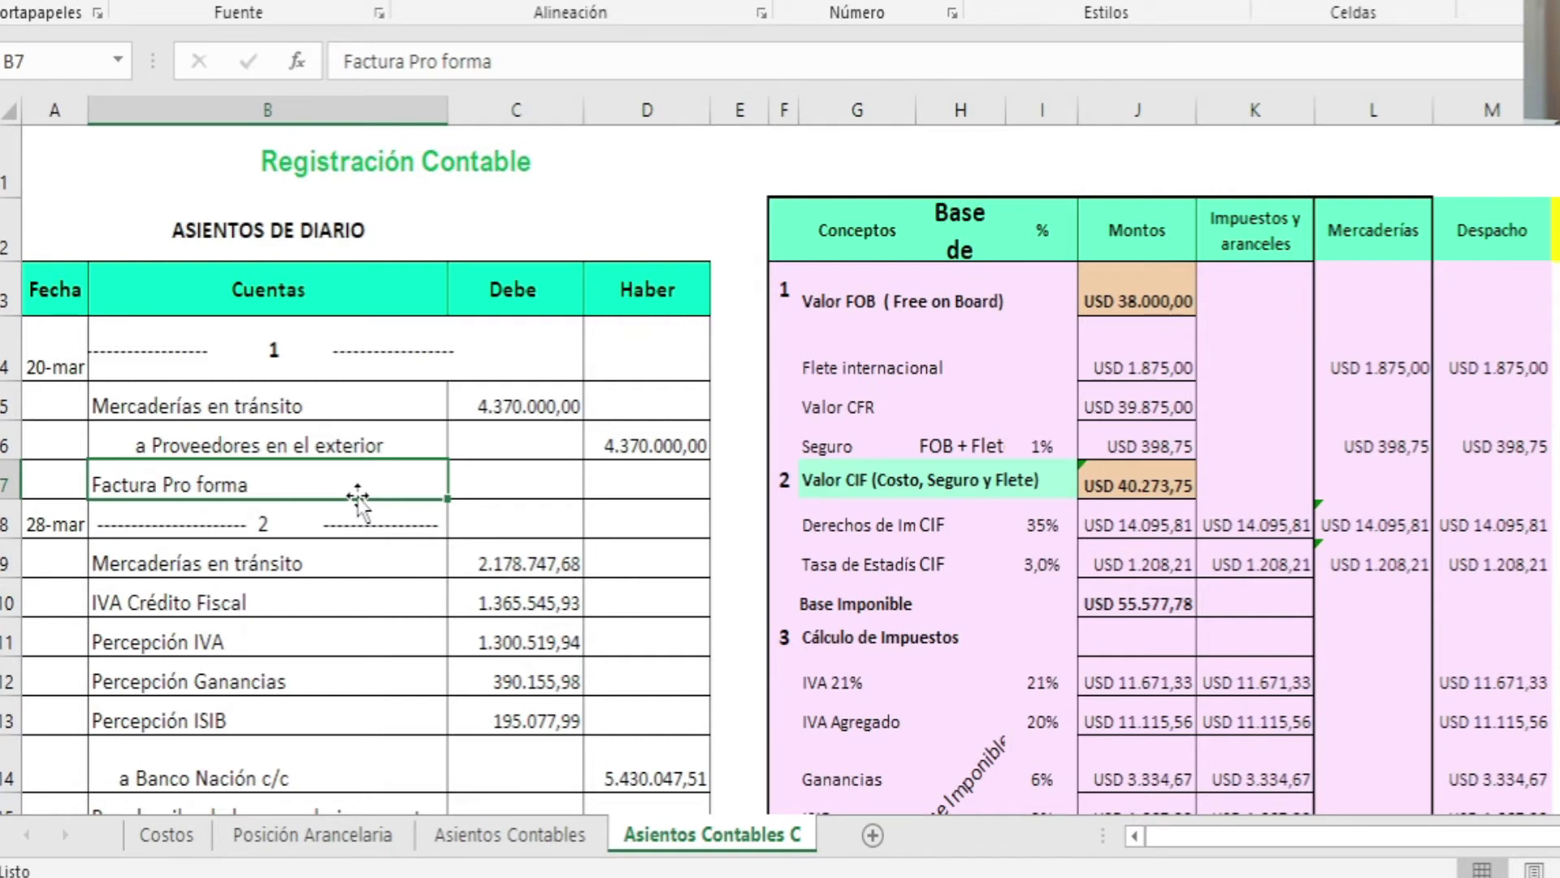
click(158, 448)
click(695, 451)
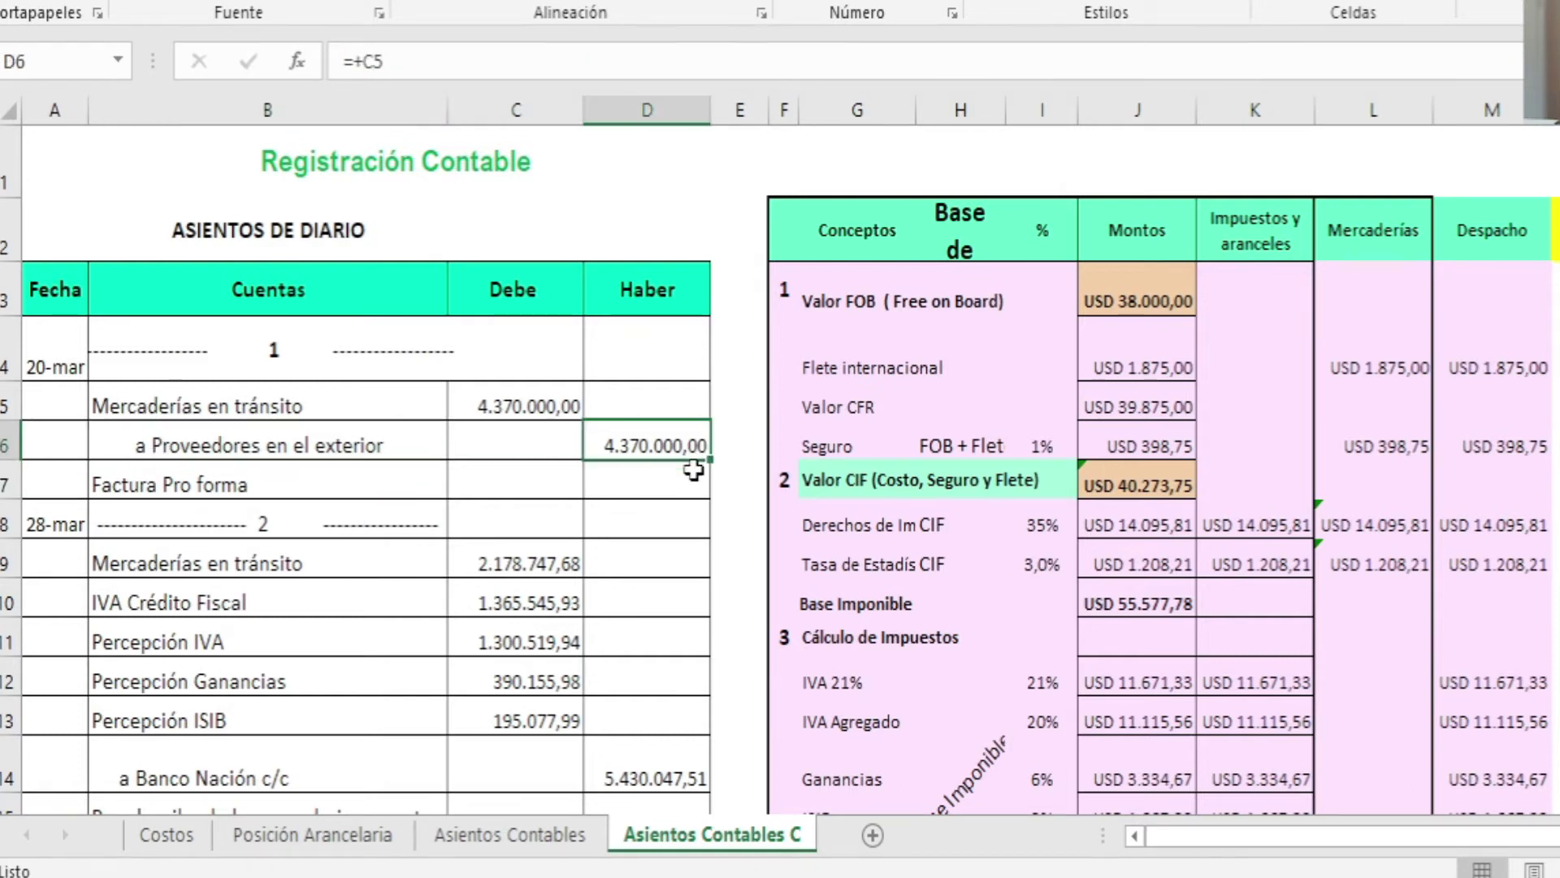
click(203, 477)
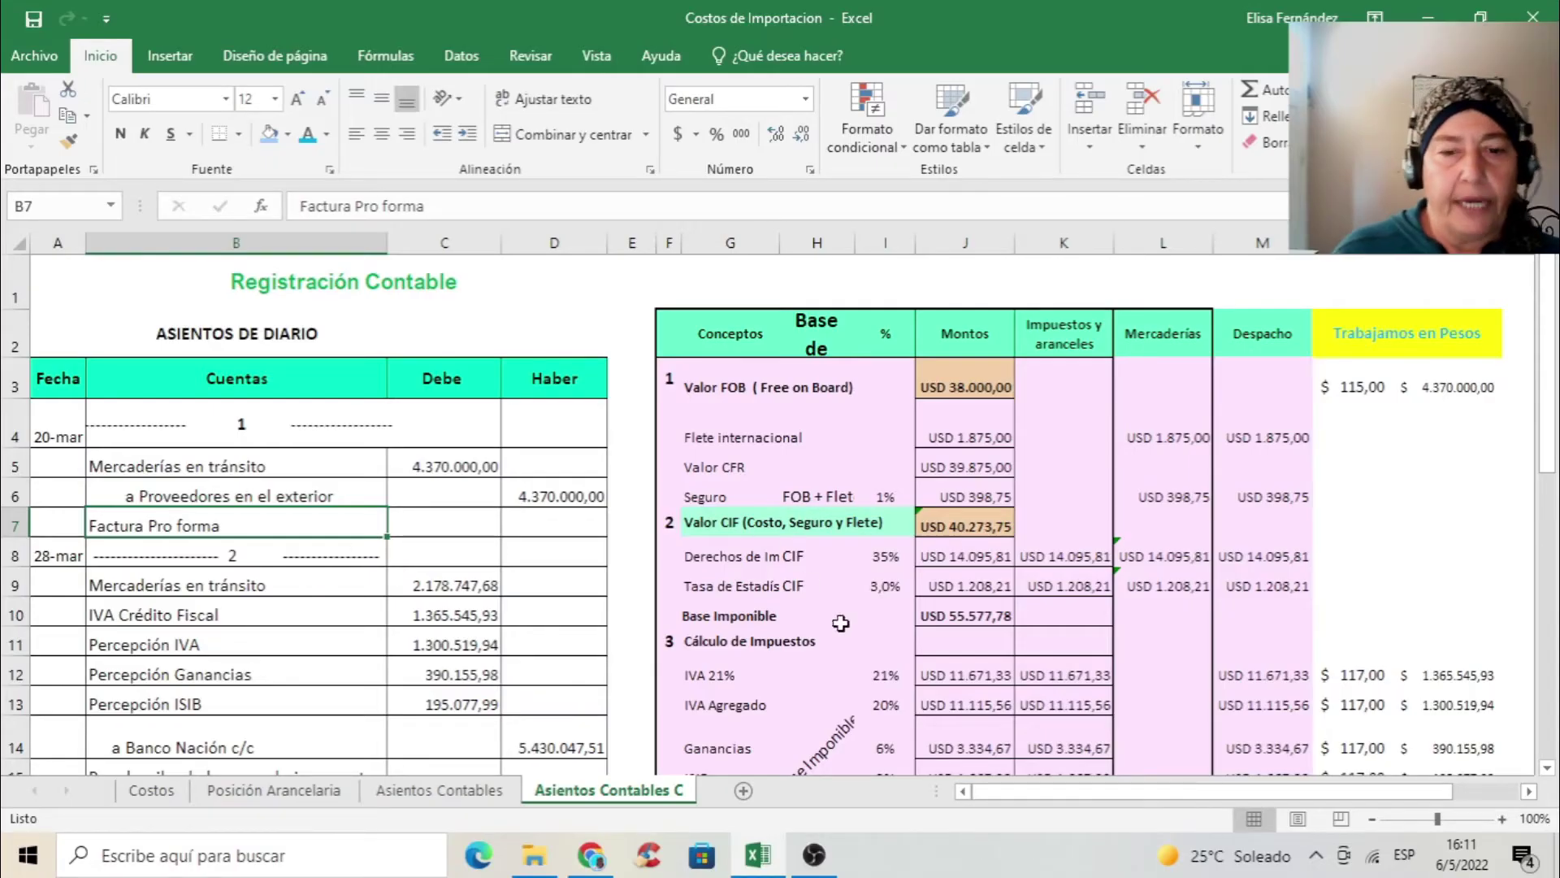
Step: Move the Caso TOMBO S.A. image off the cost table to the area from row 22 over the journal columns
scroll(416, 408, down, 3)
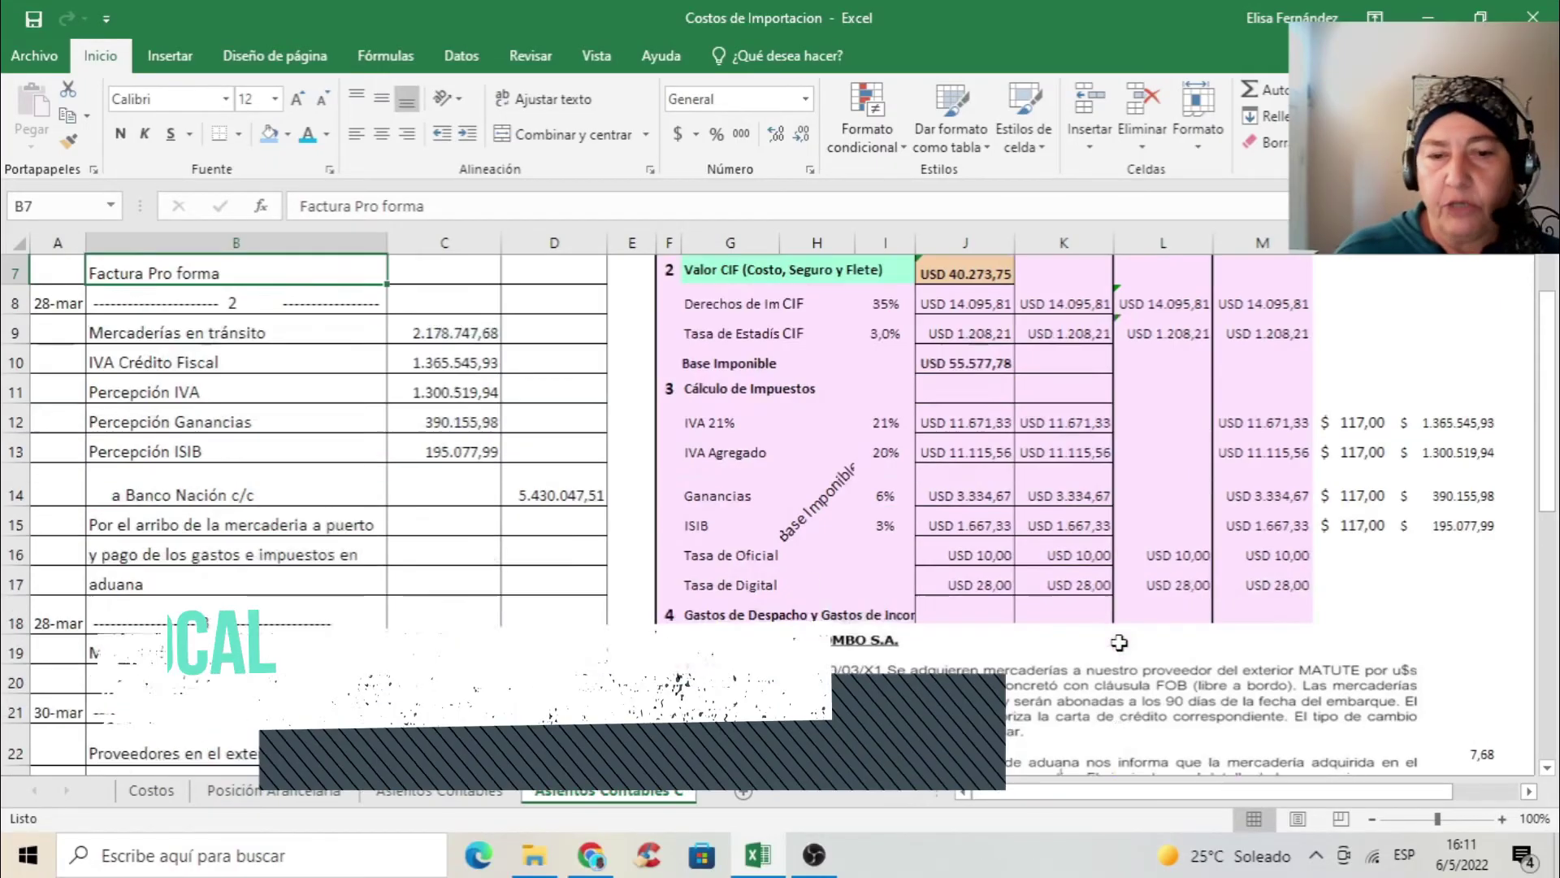
scroll(360, 472, up, 2)
click(930, 650)
drag(930, 650, 509, 306)
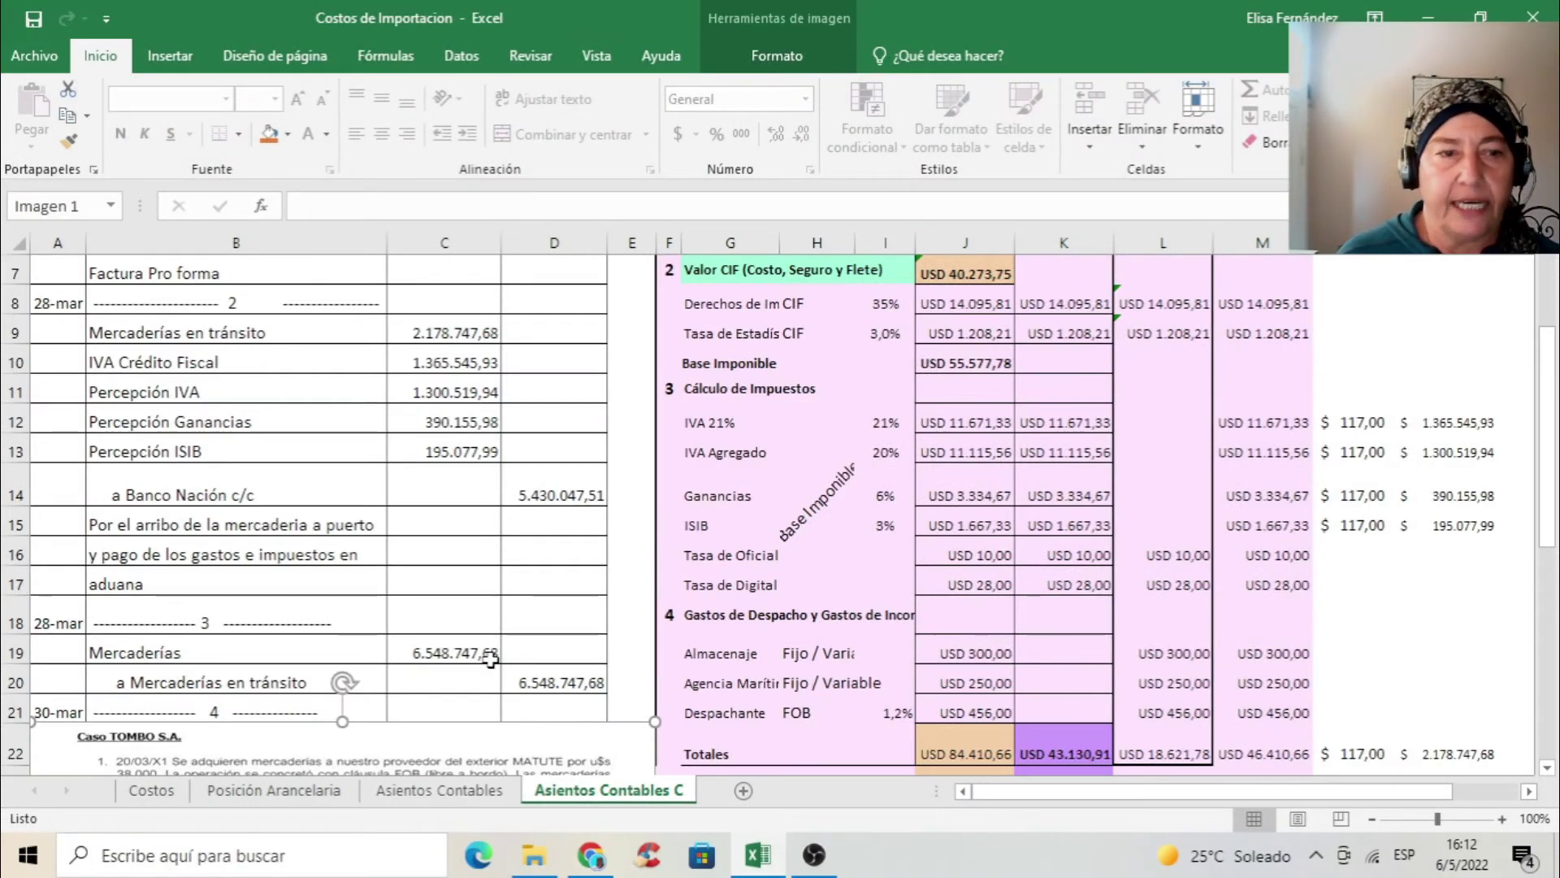
Step: Inspect the CIF base of Tasa de Estadística and the freight and insurance amounts in the Mercaderías column
drag(1414, 796, 1474, 796)
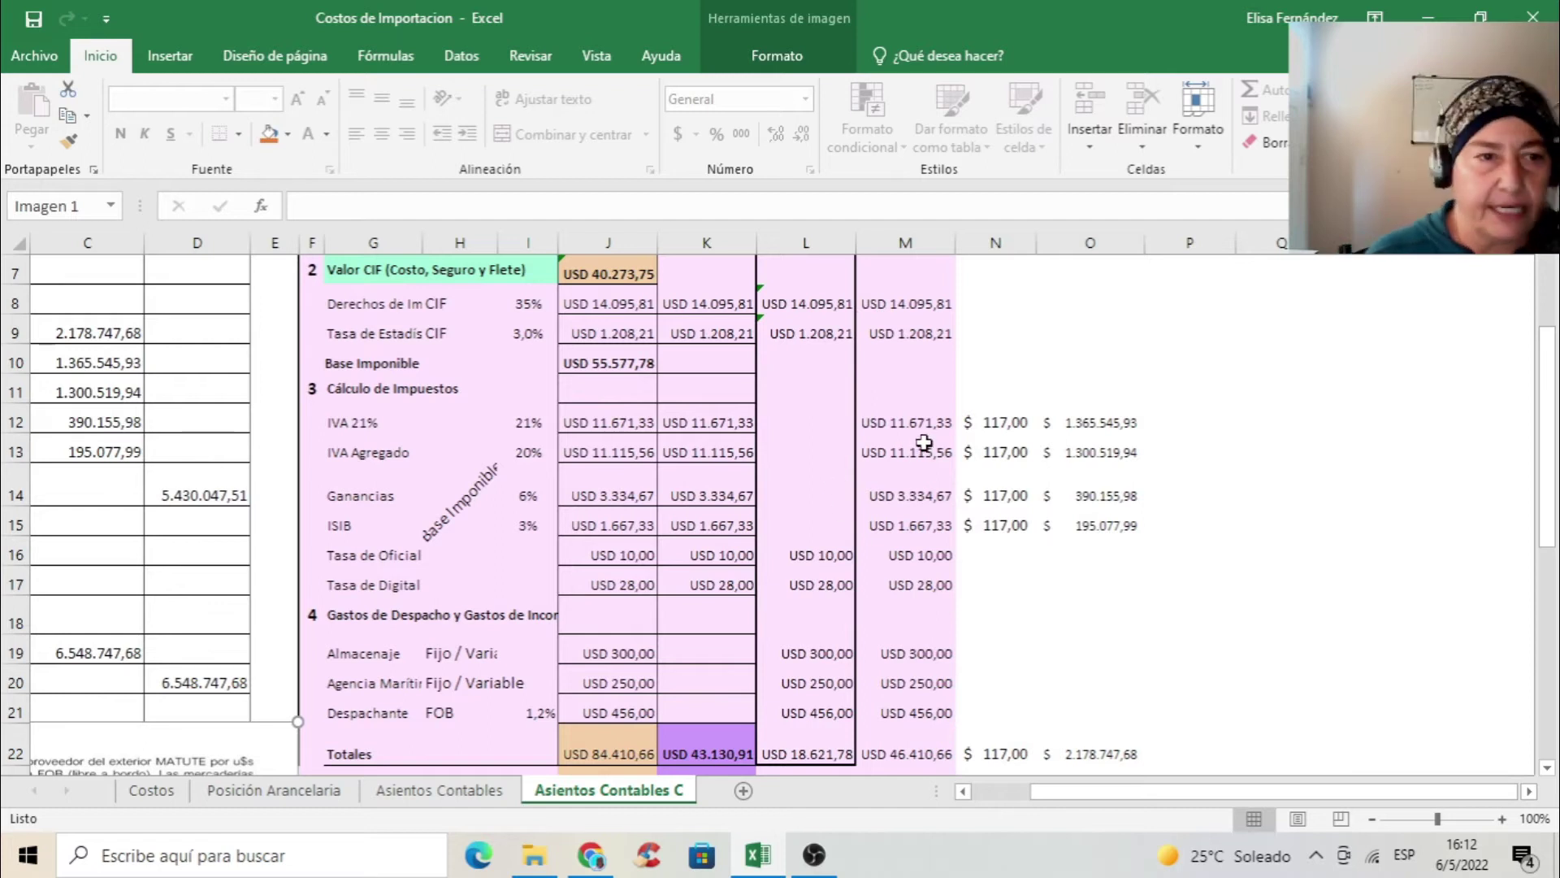
scroll(924, 443, up, 1)
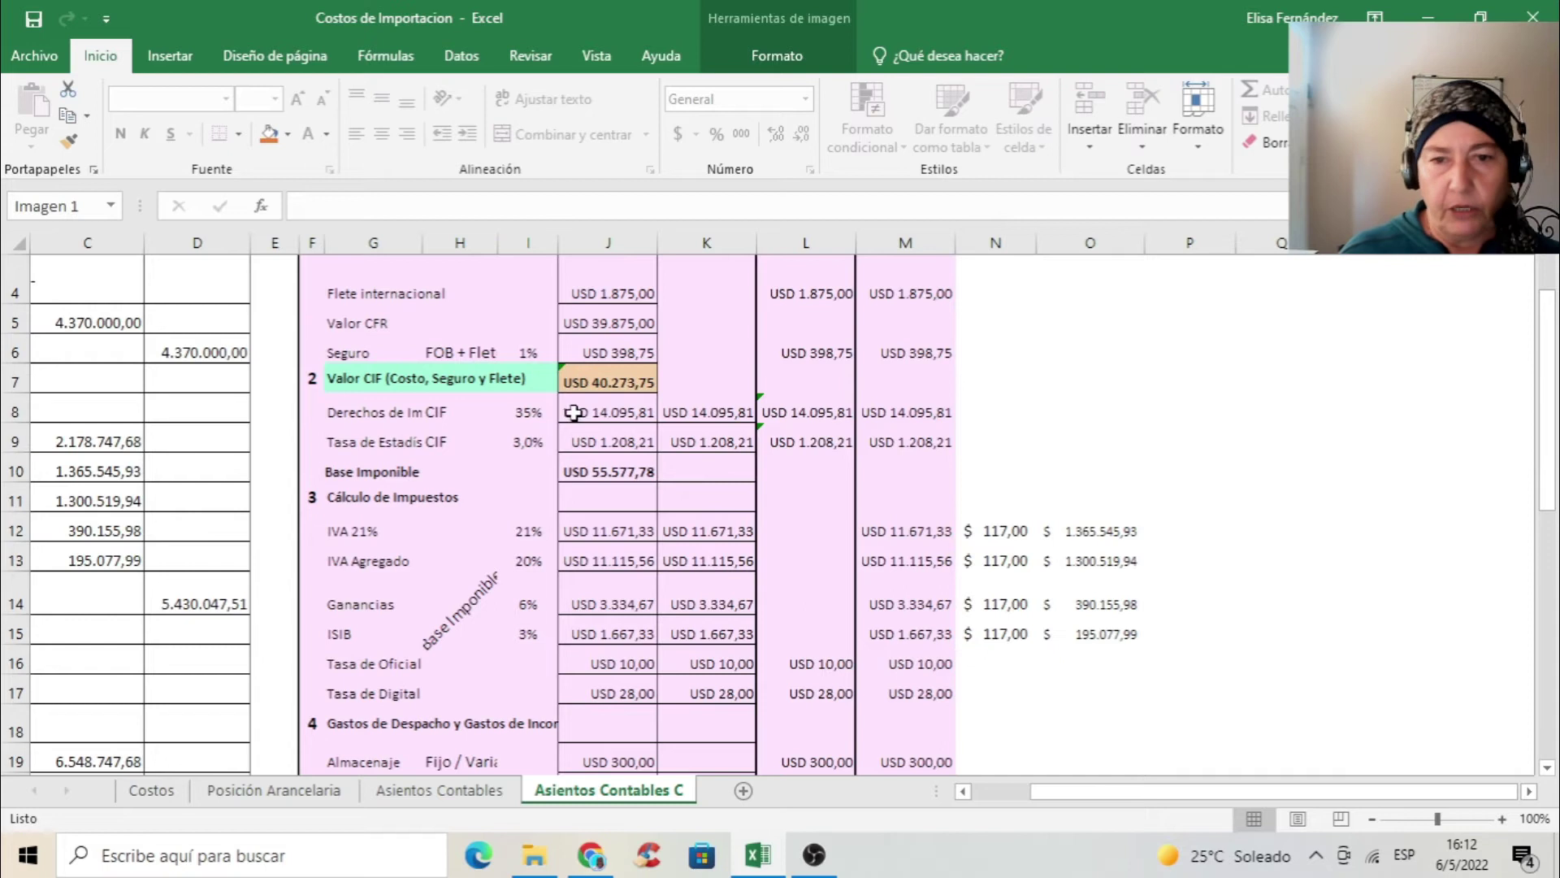
scroll(982, 440, up, 1)
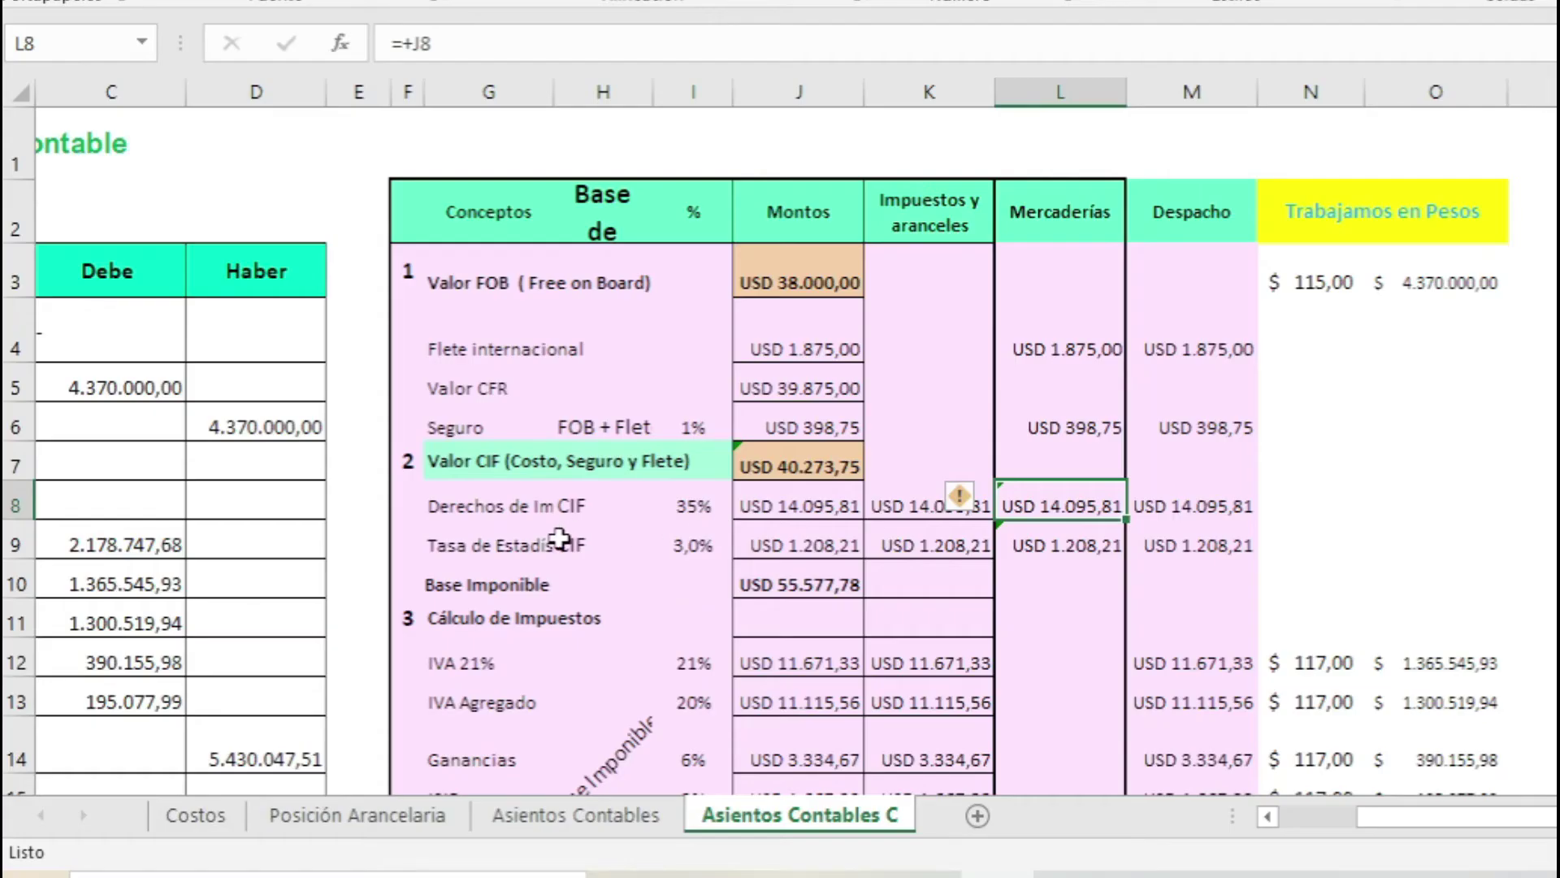
click(476, 583)
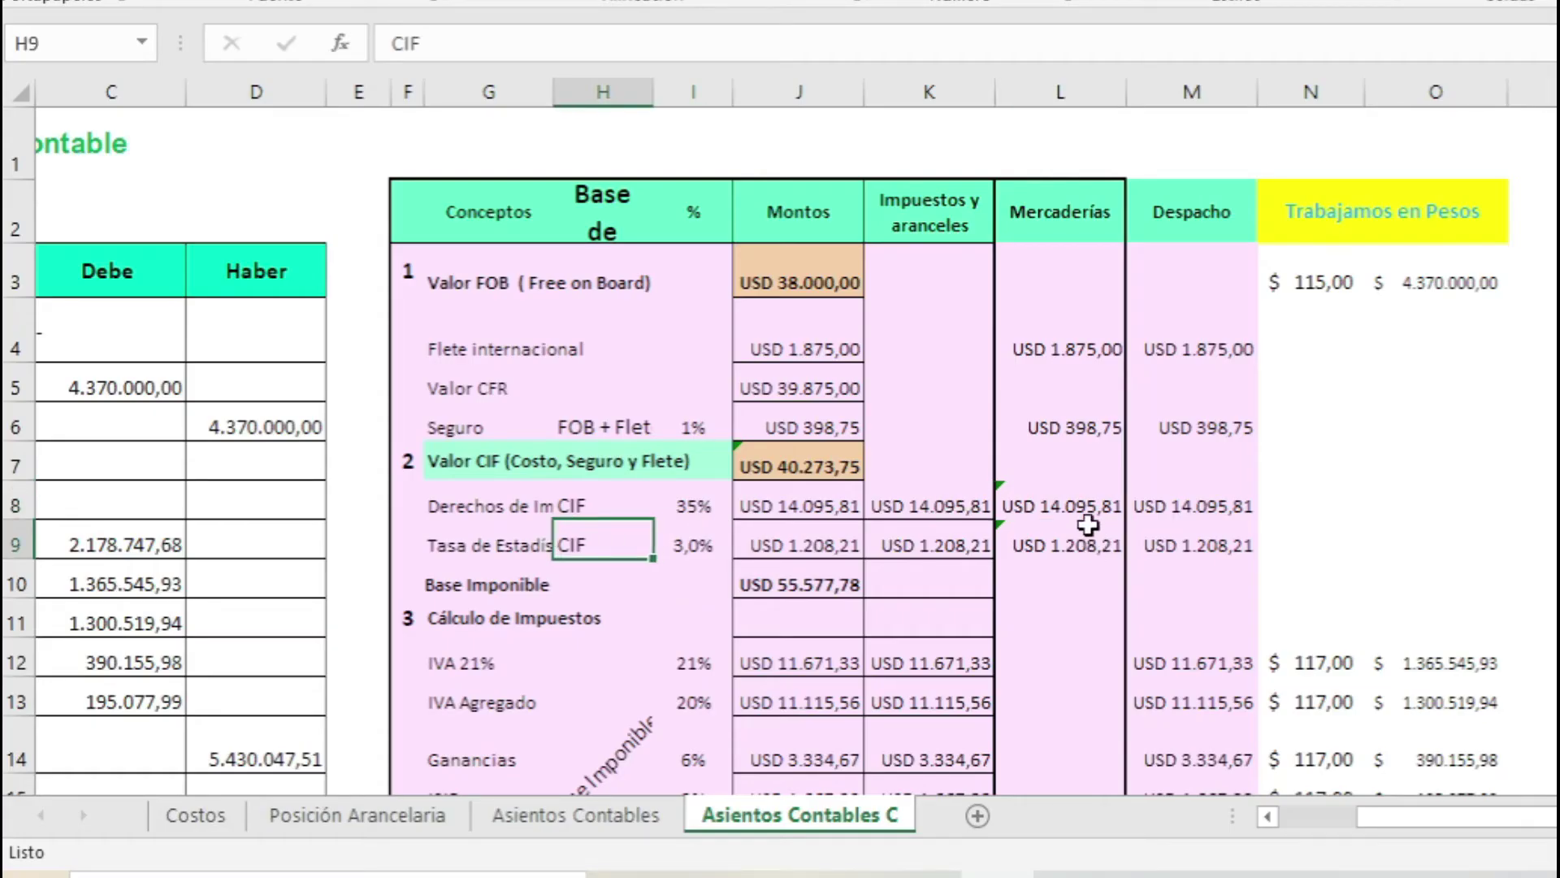
click(1070, 346)
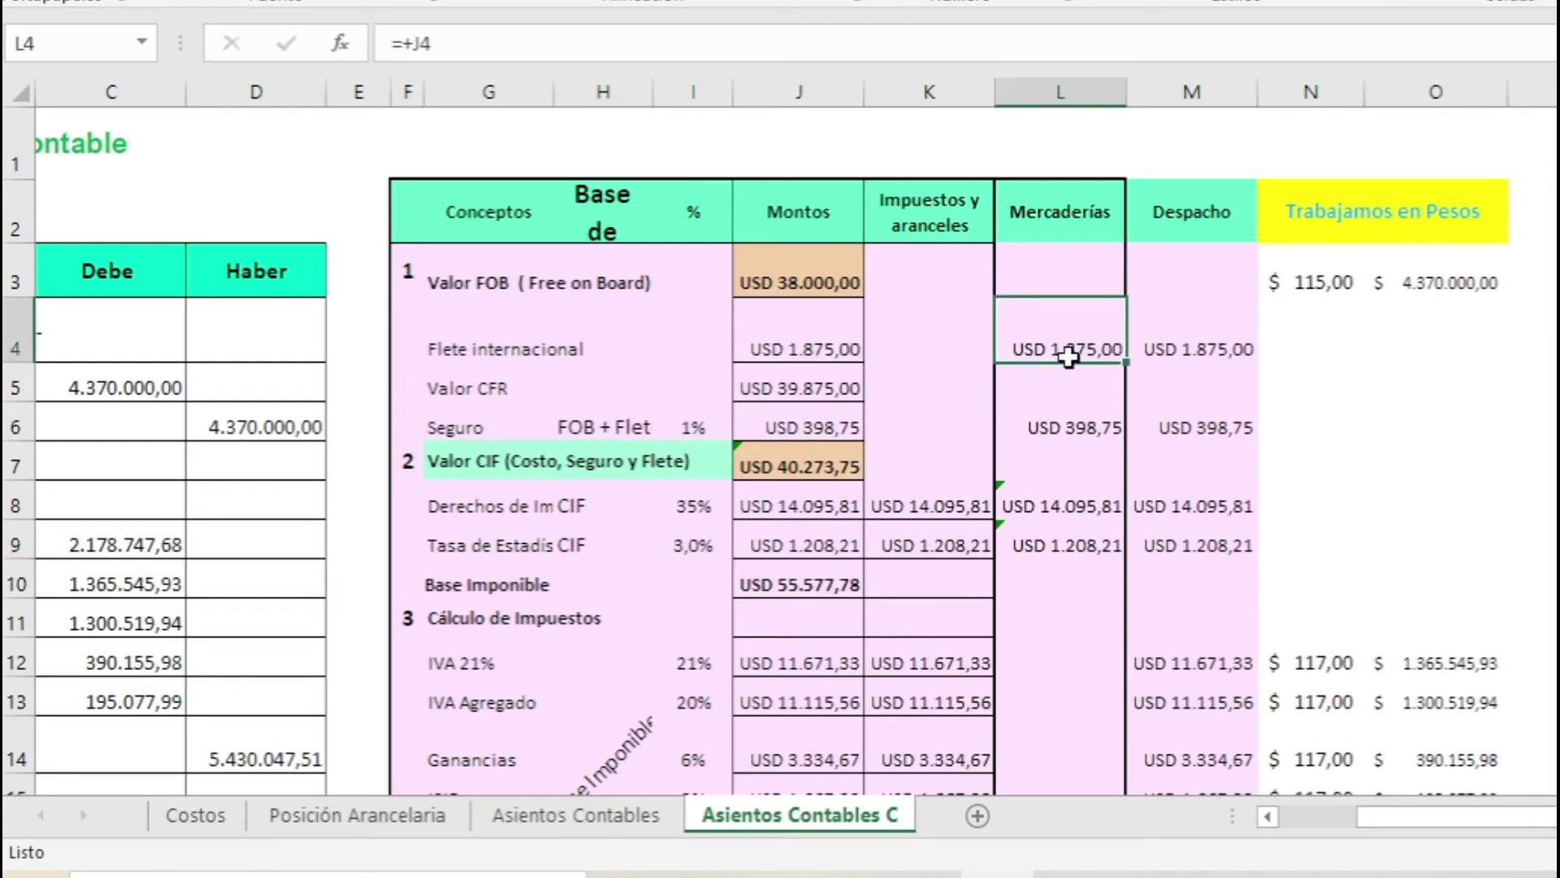
click(1073, 426)
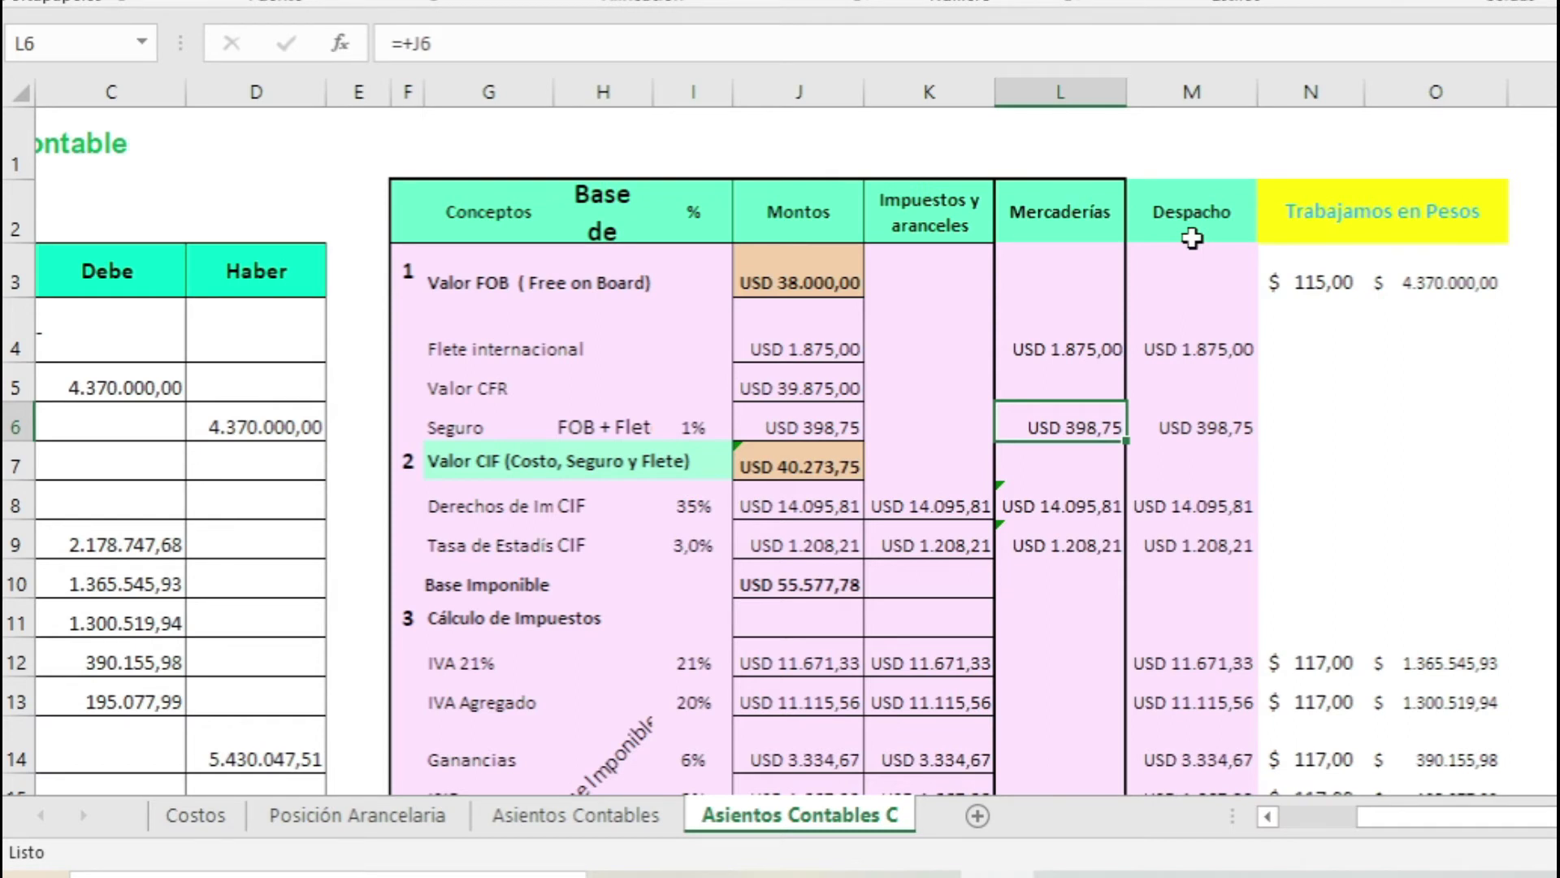
Step: Go through the Mercaderías column from its heading across the freight, insurance, import duty and statistics fee amounts
click(1055, 219)
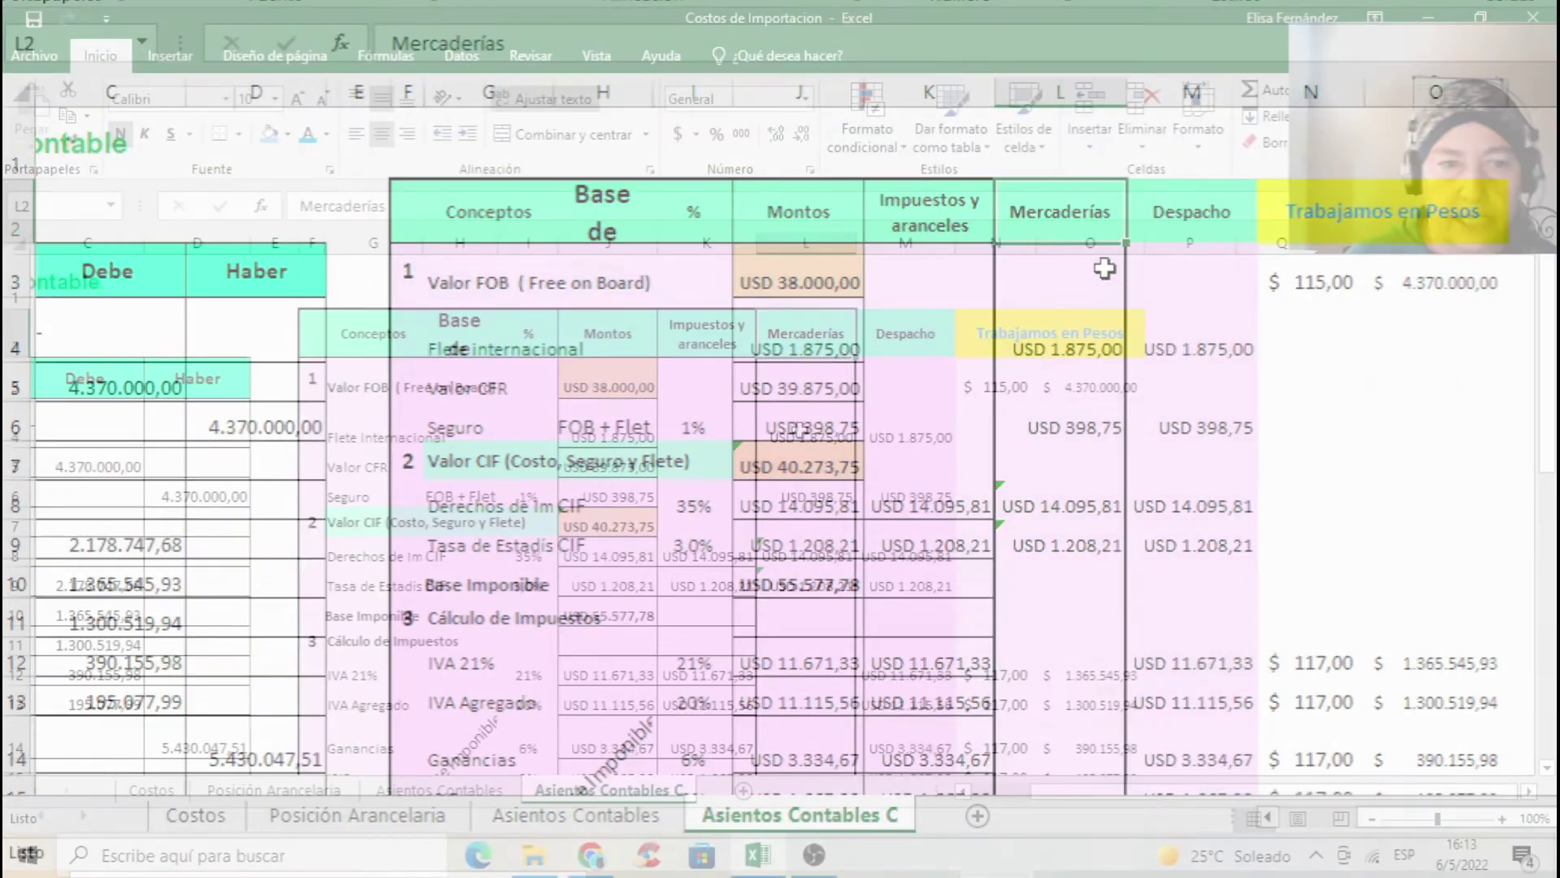
click(1059, 343)
click(1087, 427)
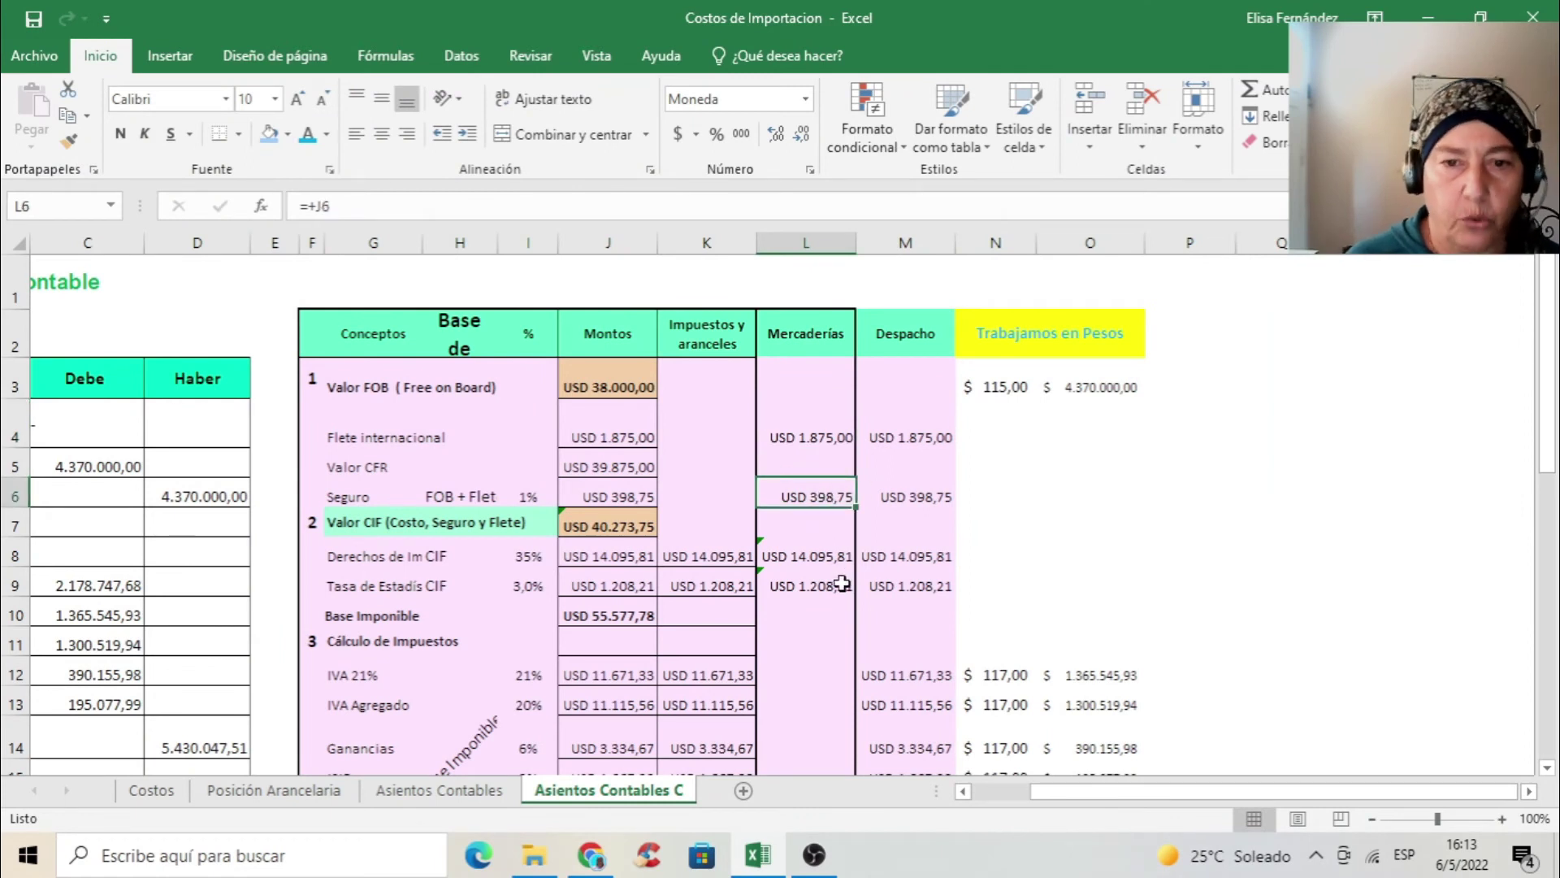
click(821, 559)
click(809, 587)
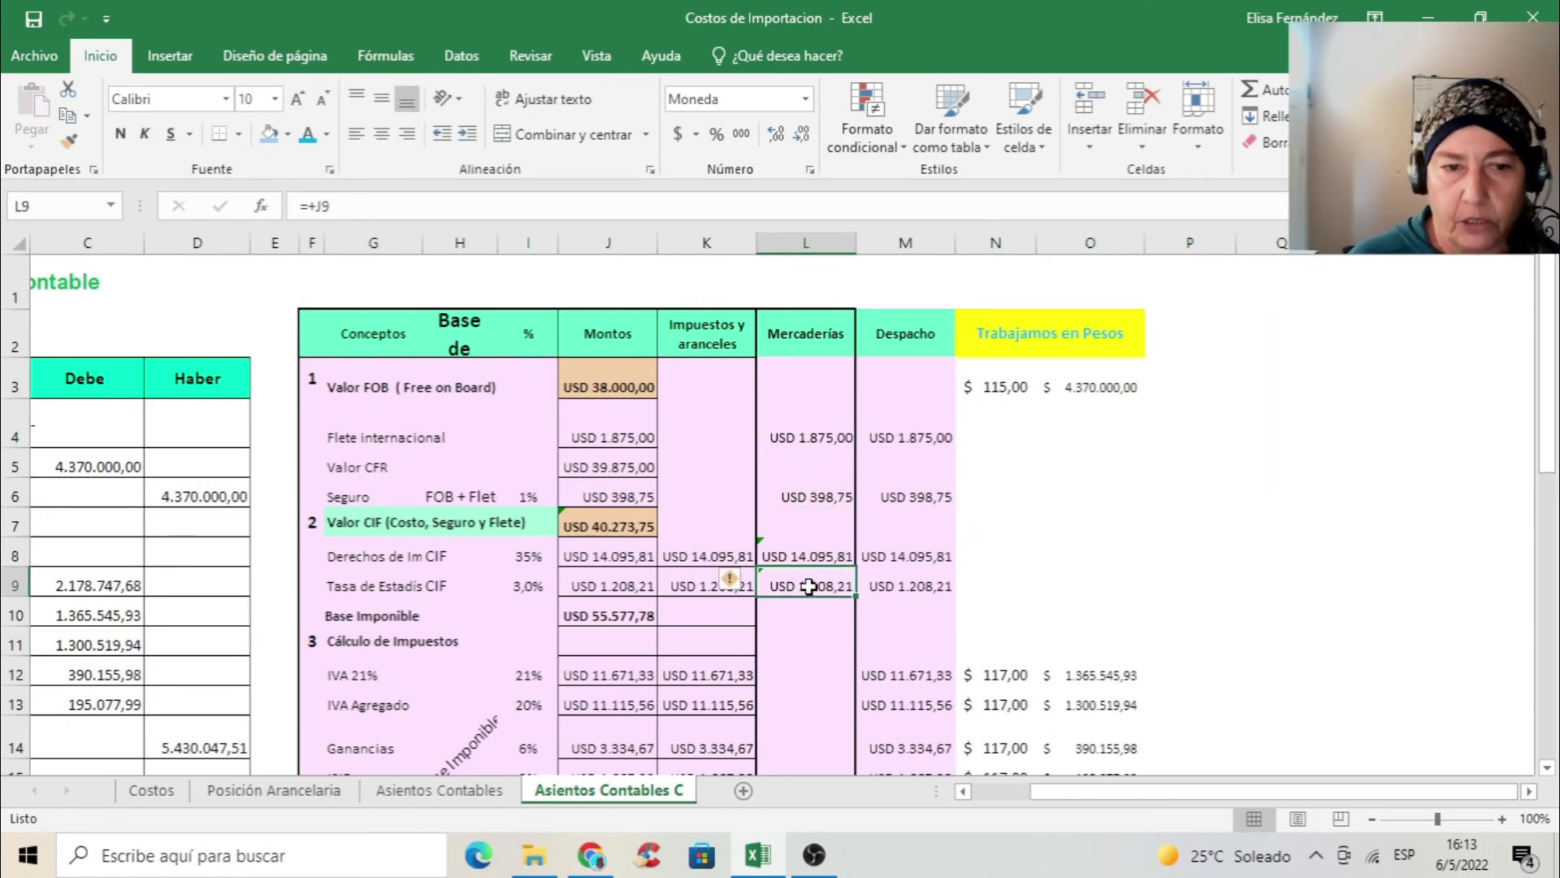
Step: Inspect the Tasa de Oficial, Tasa de Digital and clearance expense amounts of the Mercaderías column and its total's formula
scroll(809, 586, down, 2)
click(810, 555)
click(812, 585)
drag(826, 663, 836, 700)
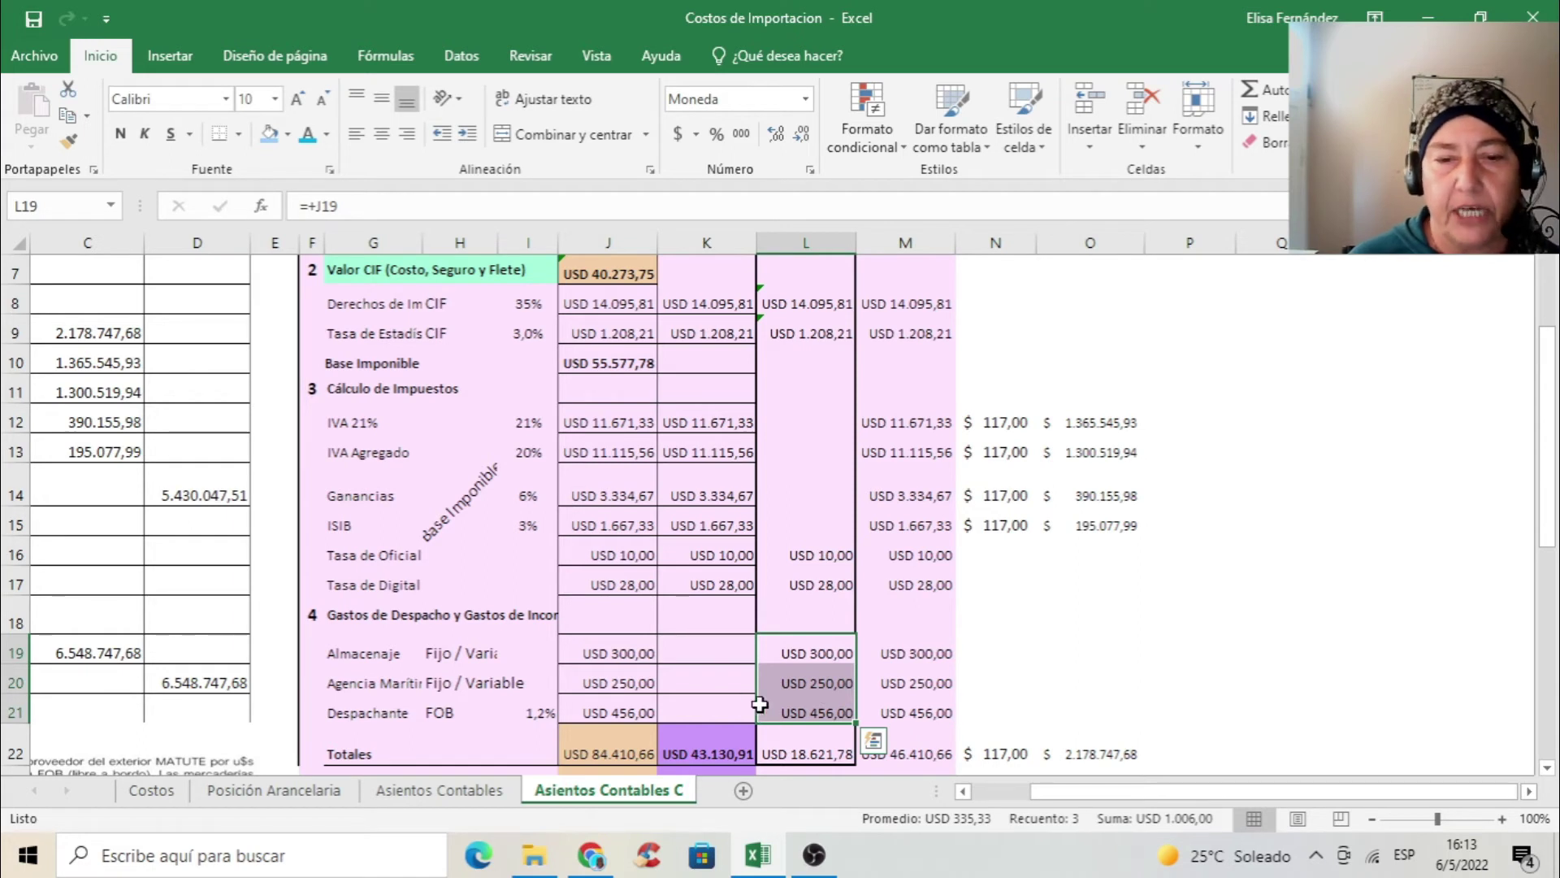
click(806, 753)
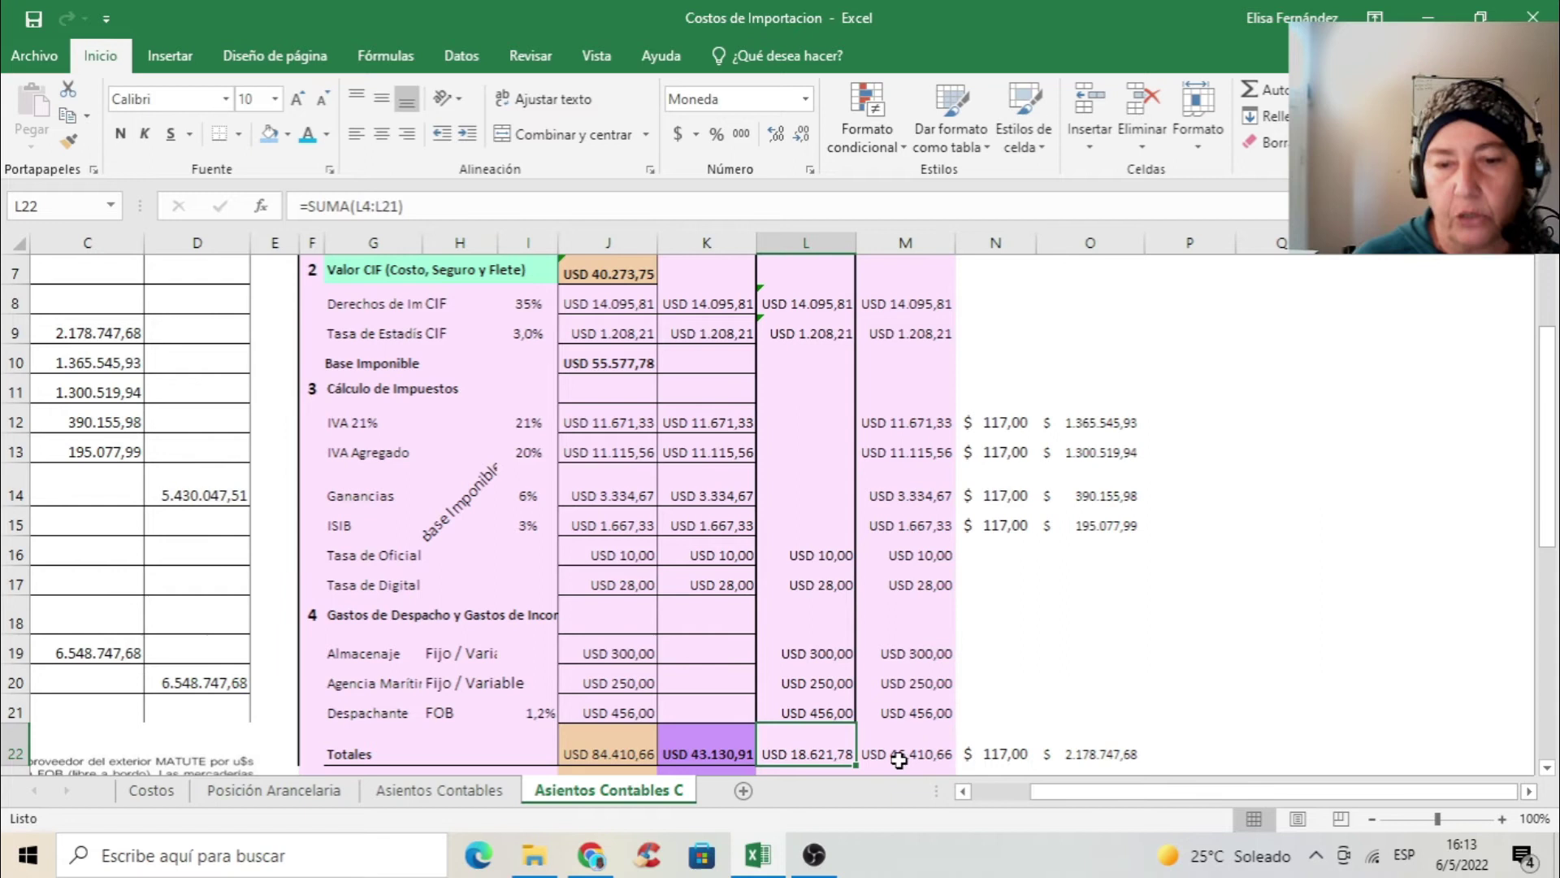
Step: Inspect the exchange rate, the peso conversion formula and the SE ACTIVA label below the Mercaderías total
scroll(897, 760, down, 1)
key(Down)
key(Down)
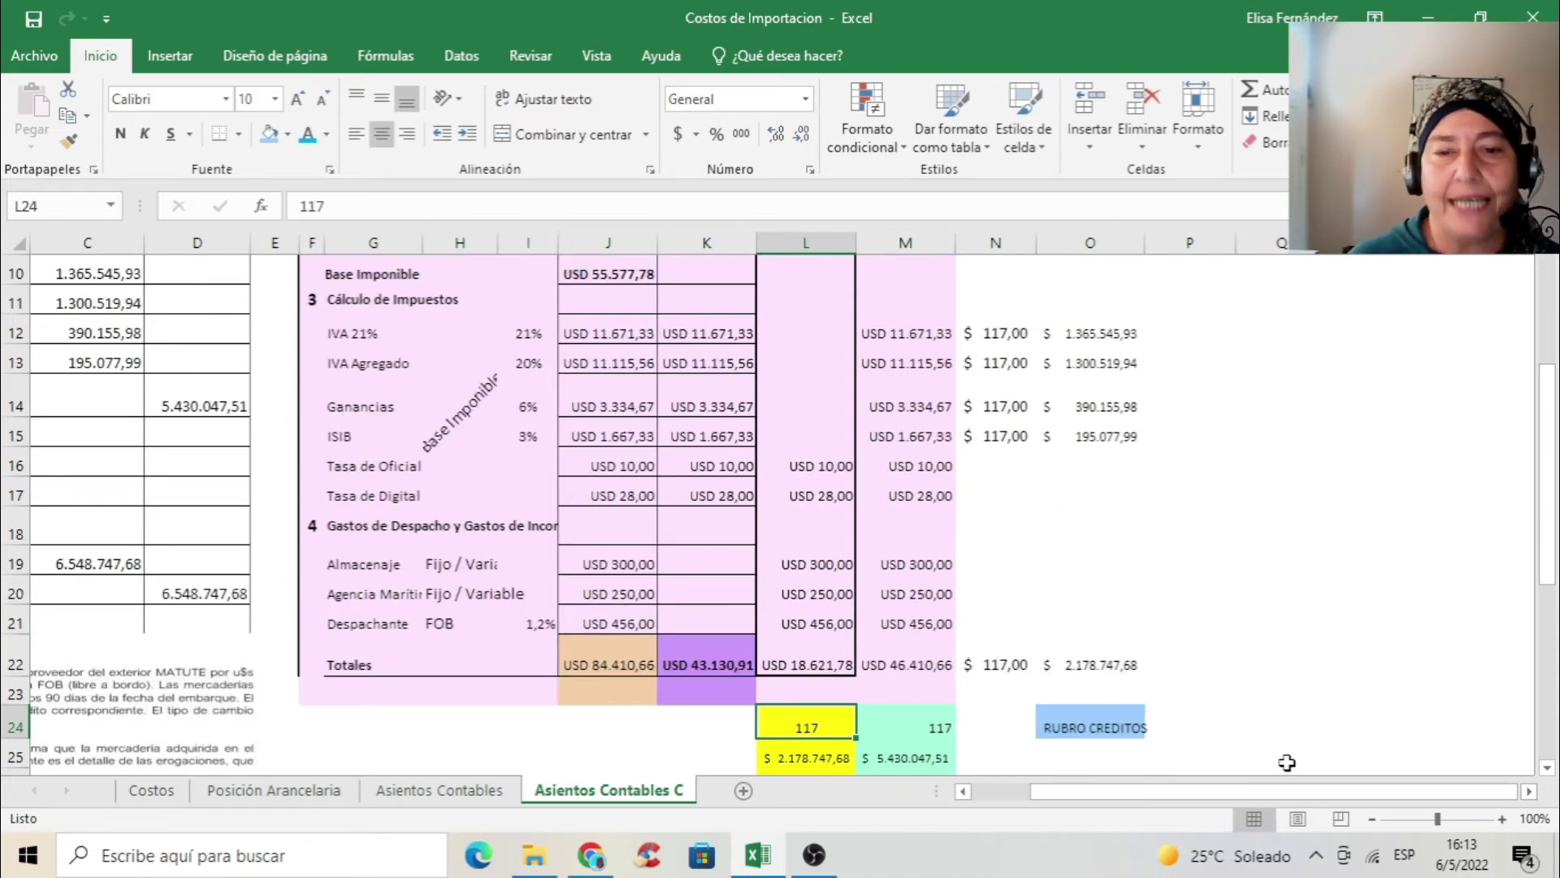
scroll(1287, 762, down, 1)
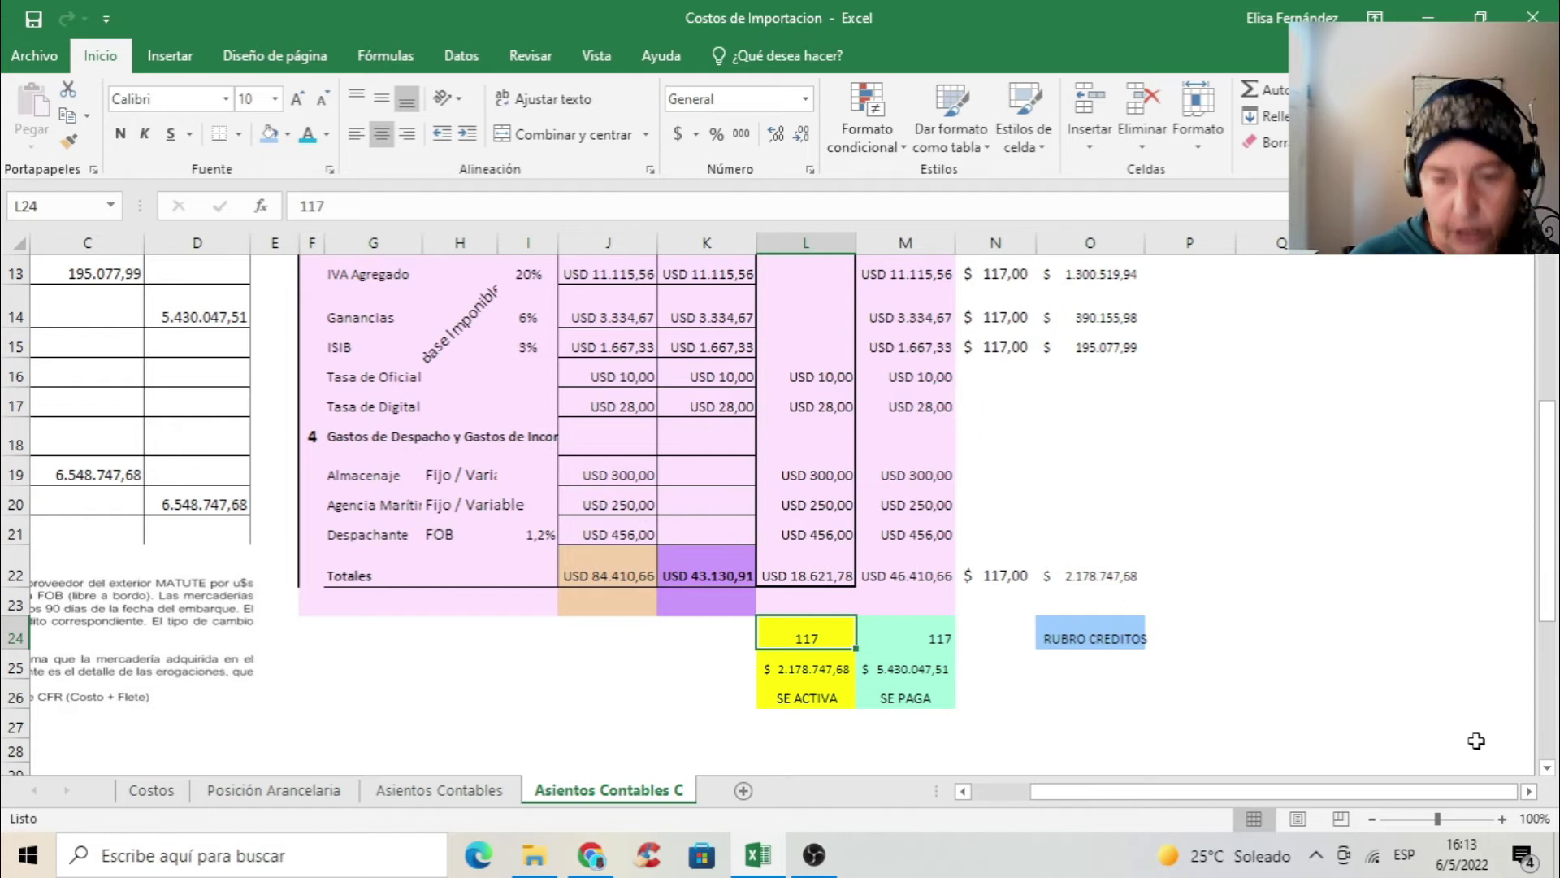
click(800, 676)
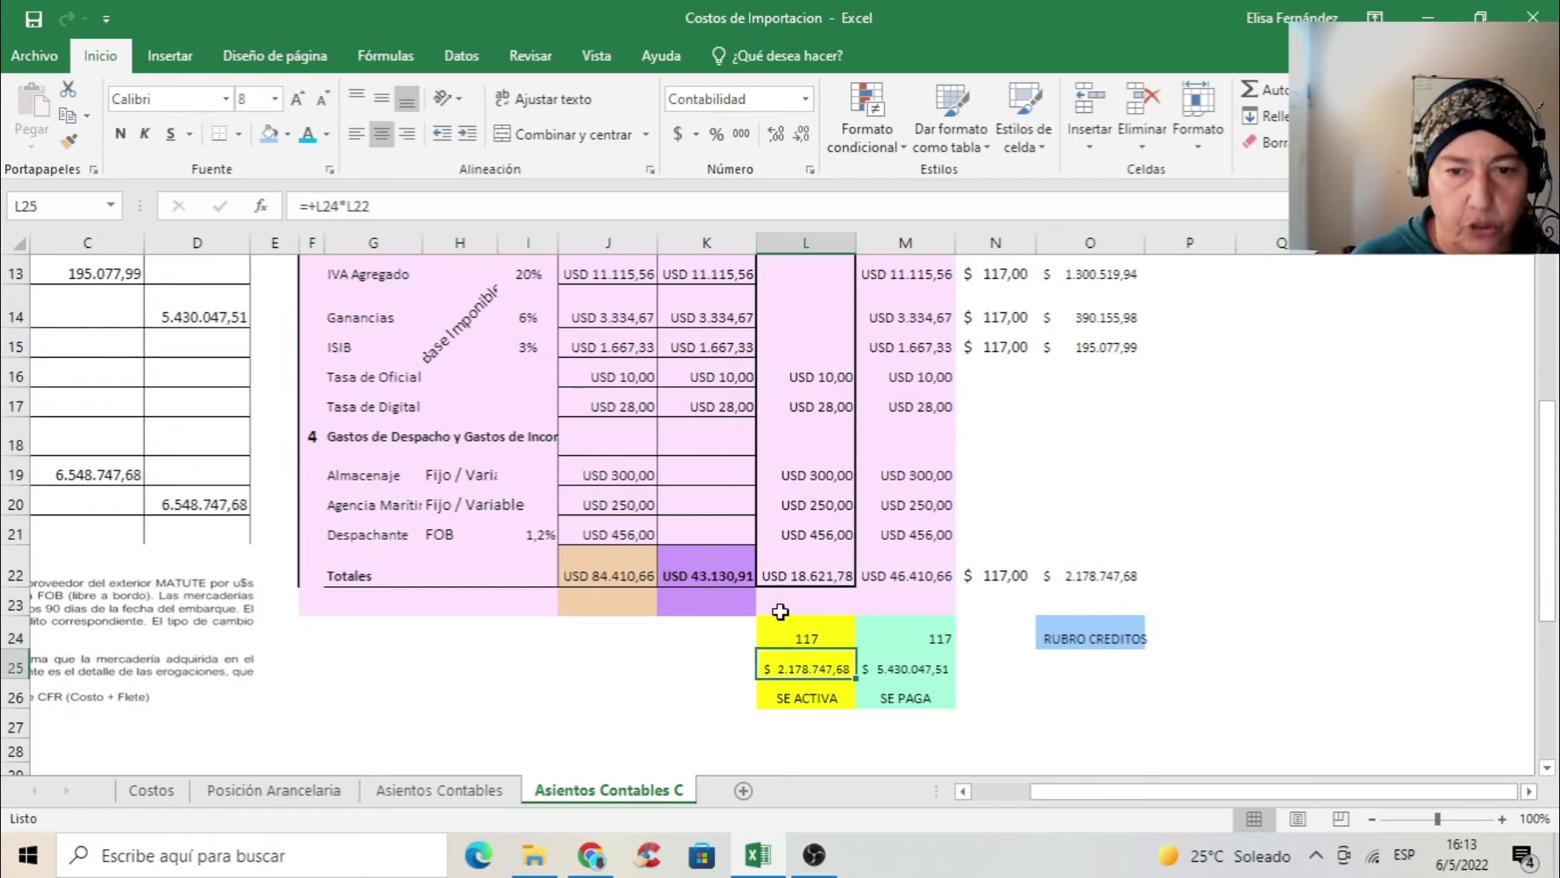
click(815, 698)
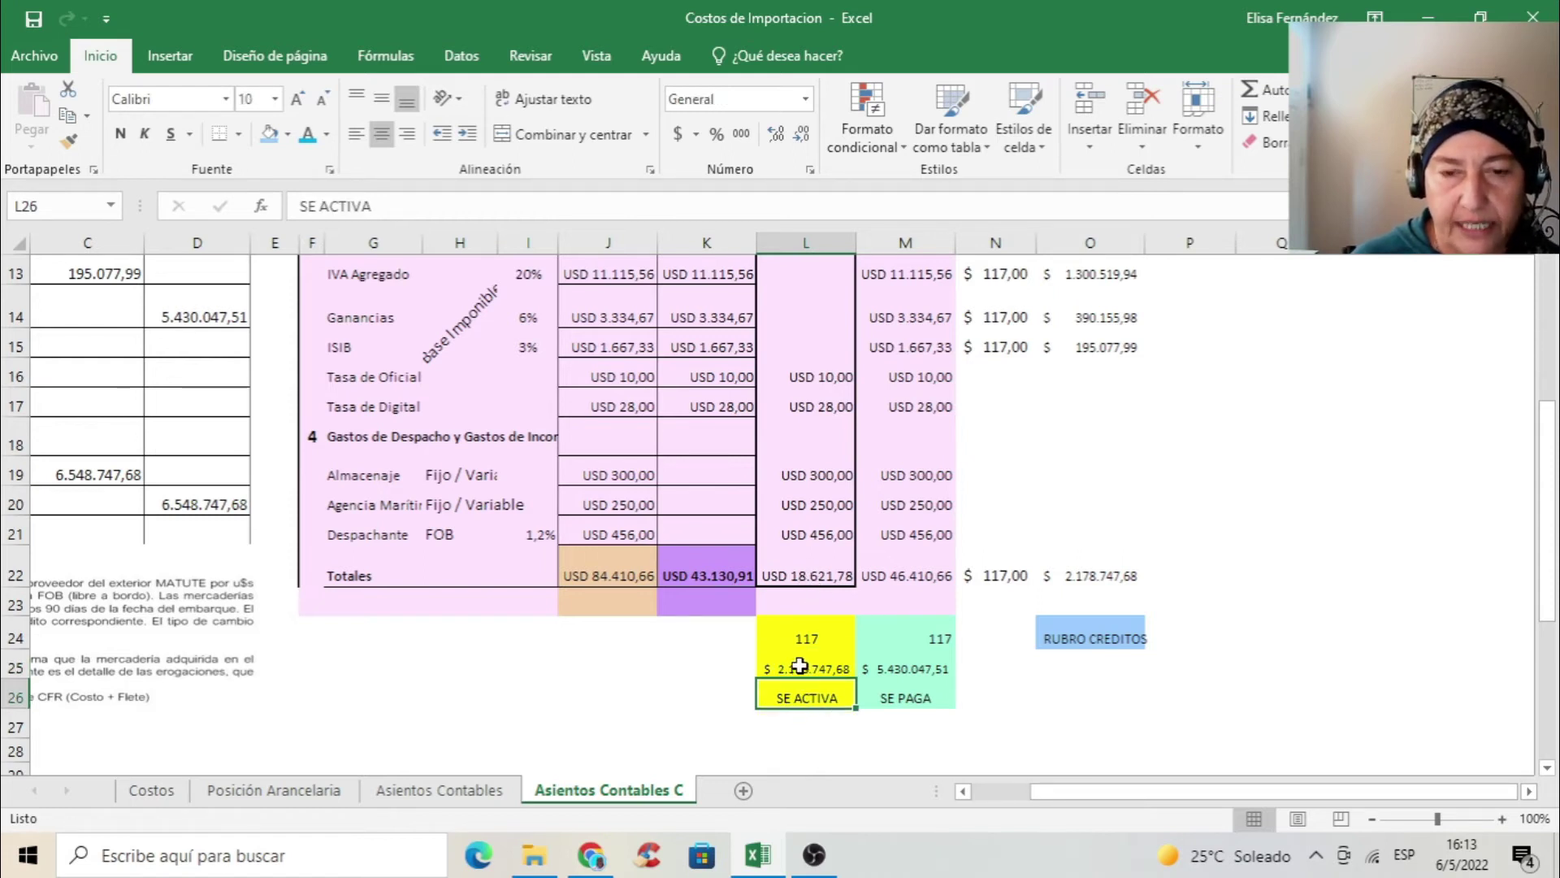
Step: Collapse the ribbon and compare the SE ACTIVA peso amount with the Mercaderías en tránsito debit of entry 2
drag(1097, 801, 975, 801)
scroll(428, 699, up, 3)
scroll(428, 698, up, 1)
key(ctrl+F1)
scroll(443, 704, down, 2)
click(1142, 670)
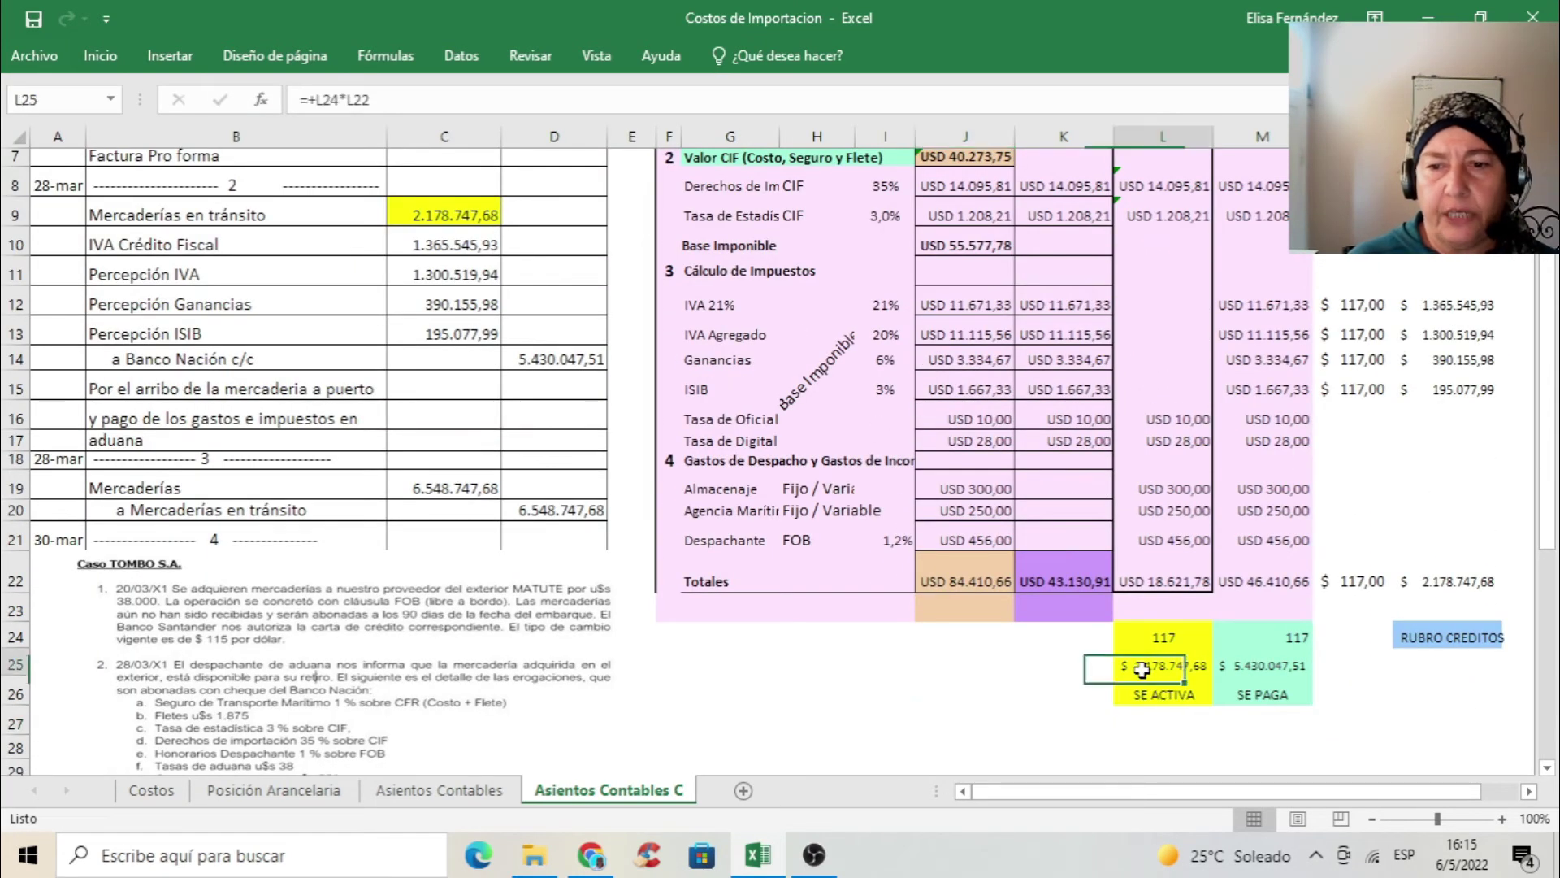
click(391, 212)
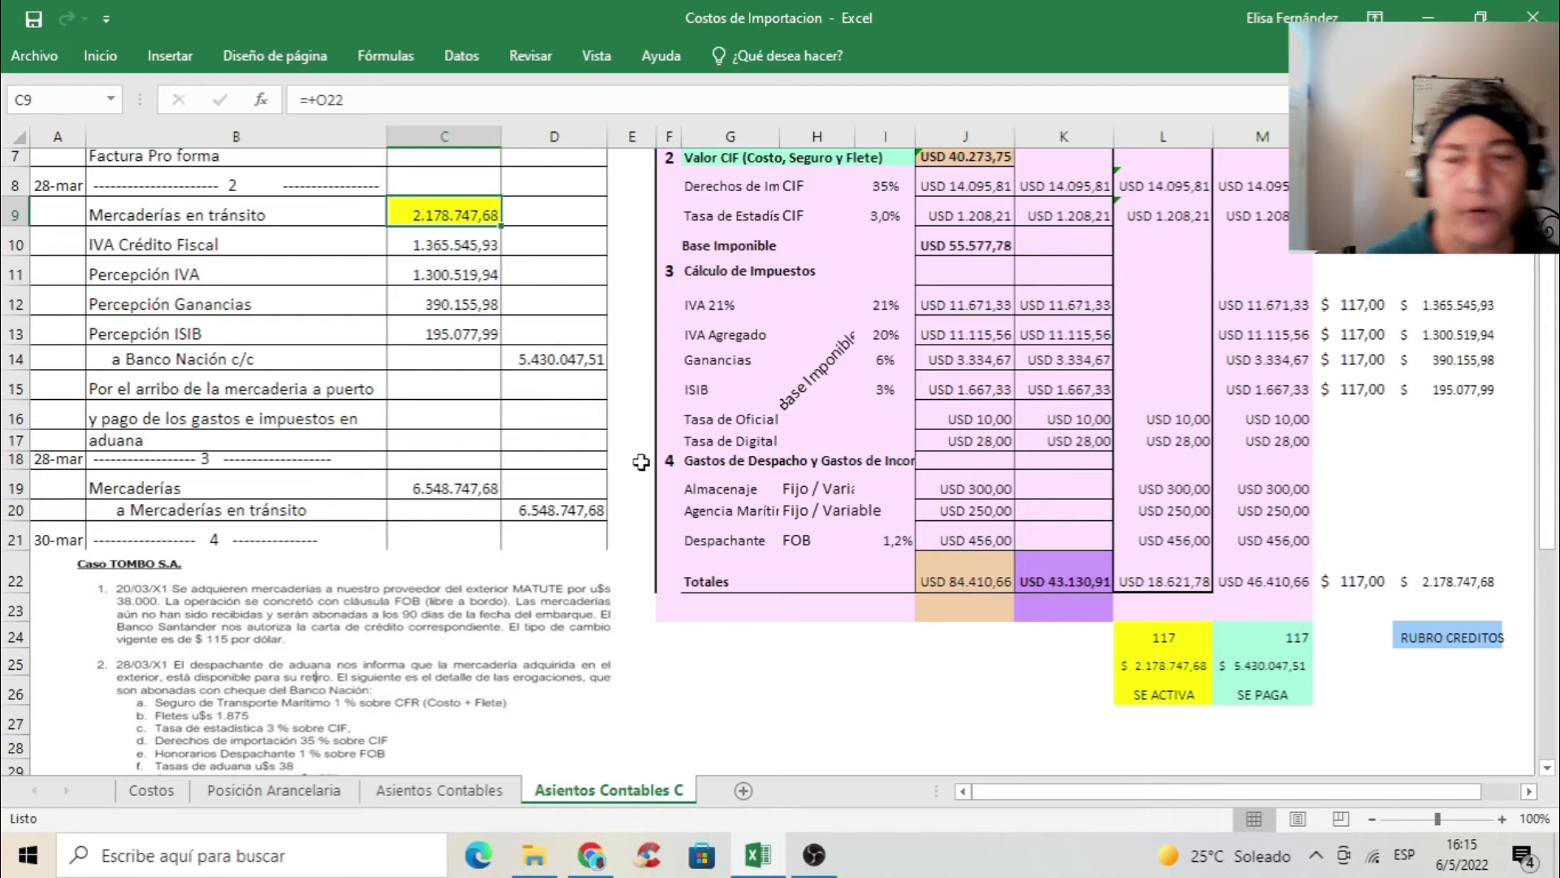
Step: Move the Caso TOMBO S.A. image up to row 18 and inspect the IVA 21% amounts, exchange rate and peso value
drag(307, 602, 307, 502)
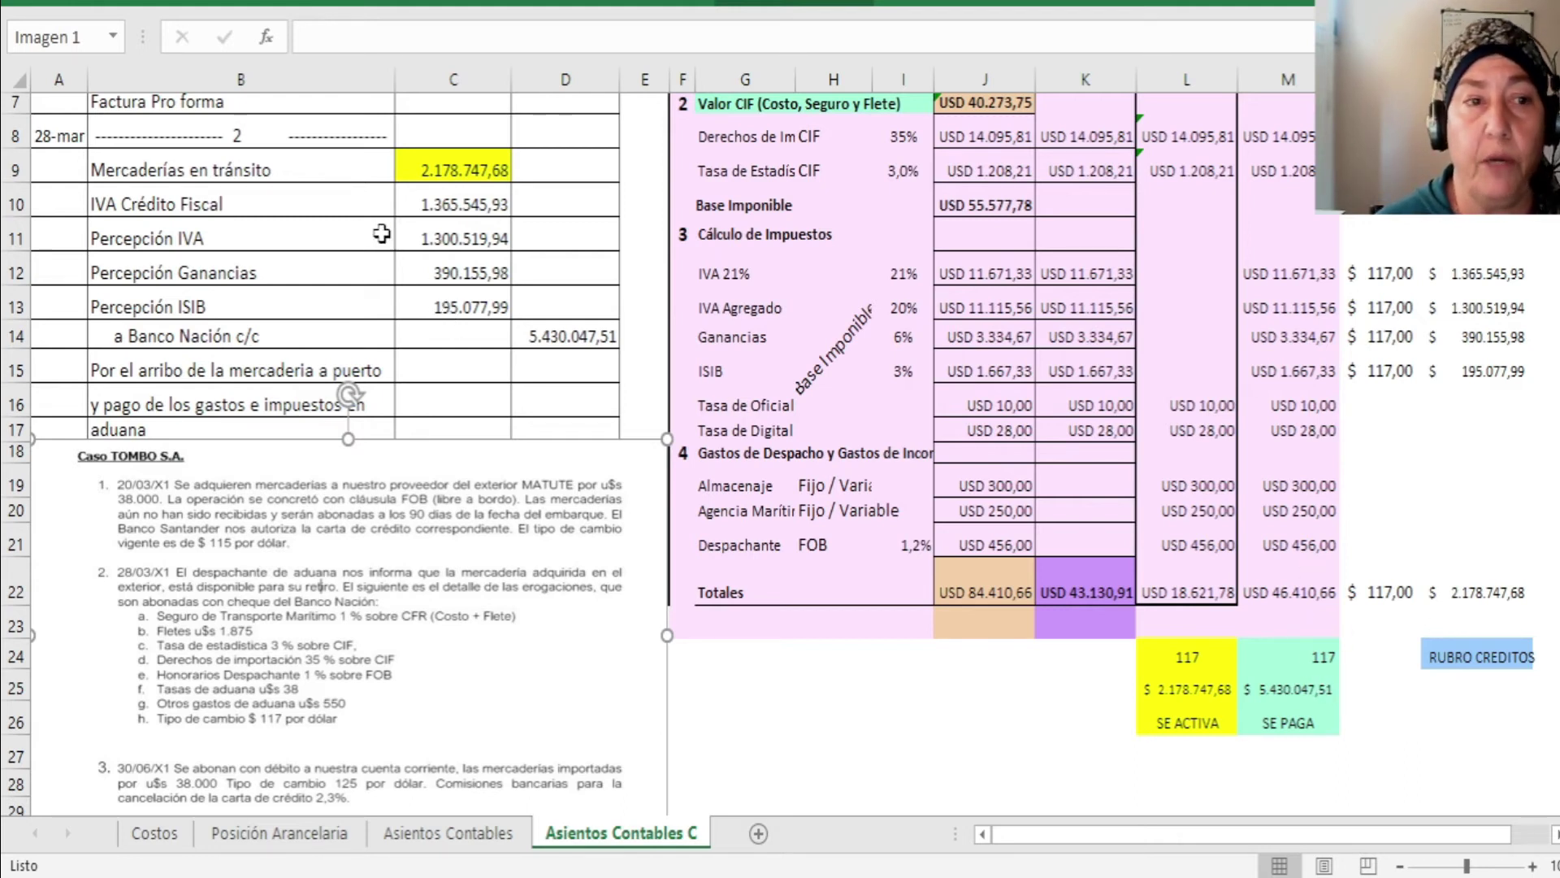
click(1442, 275)
scroll(1442, 275, up, 2)
click(1178, 479)
click(1475, 478)
click(1089, 481)
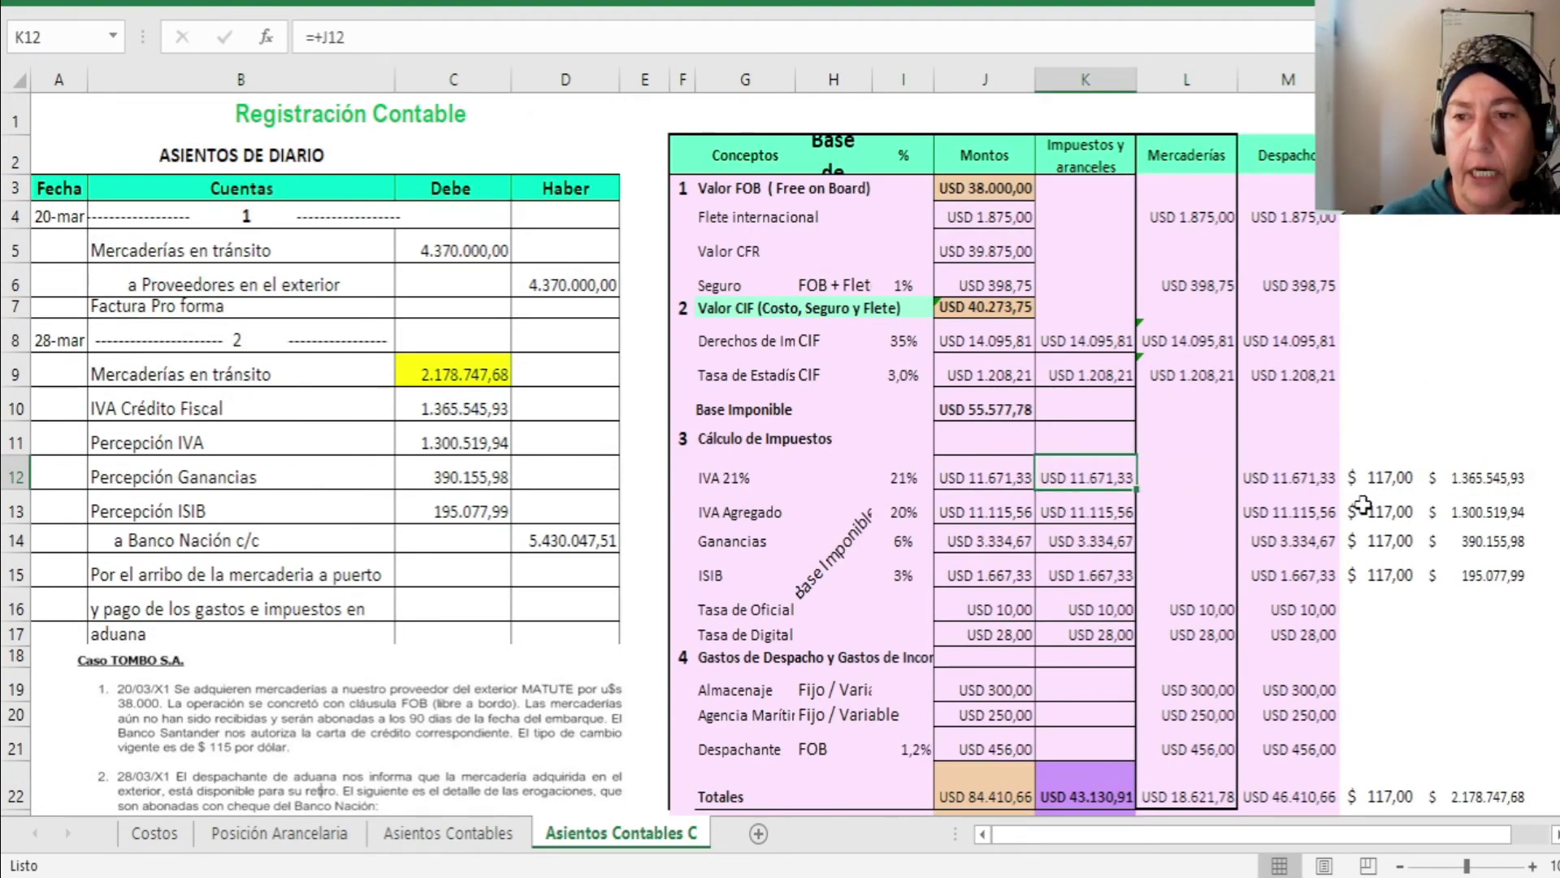
click(1386, 480)
Step: Fill the IVA 21% and IVA Agregado peso amounts and the matching IVA Crédito Fiscal and Percepción IVA debits with light green
click(1513, 478)
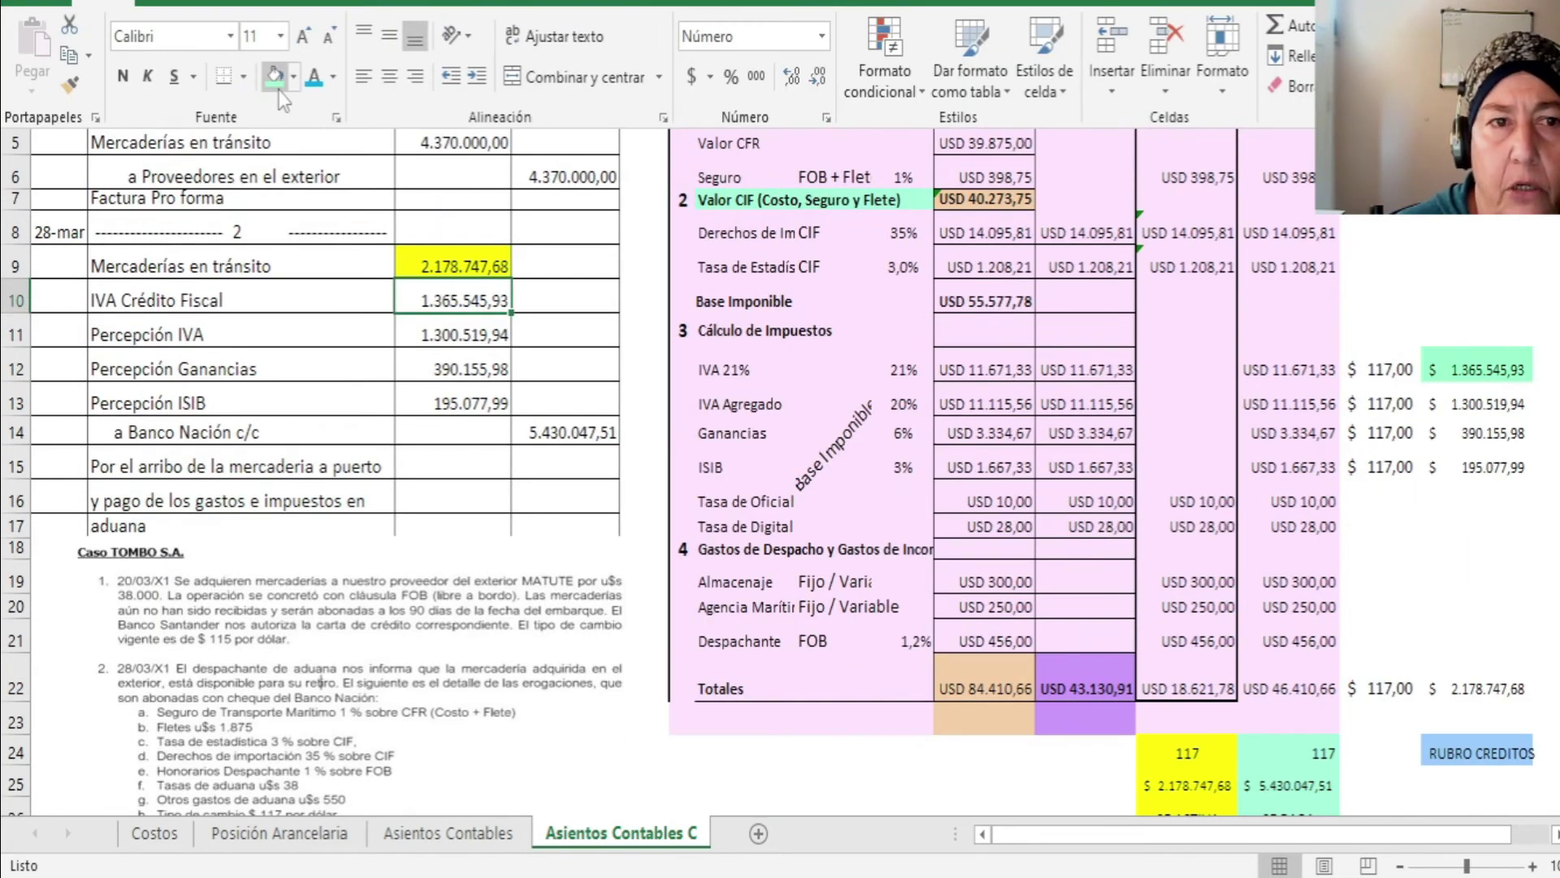
click(275, 79)
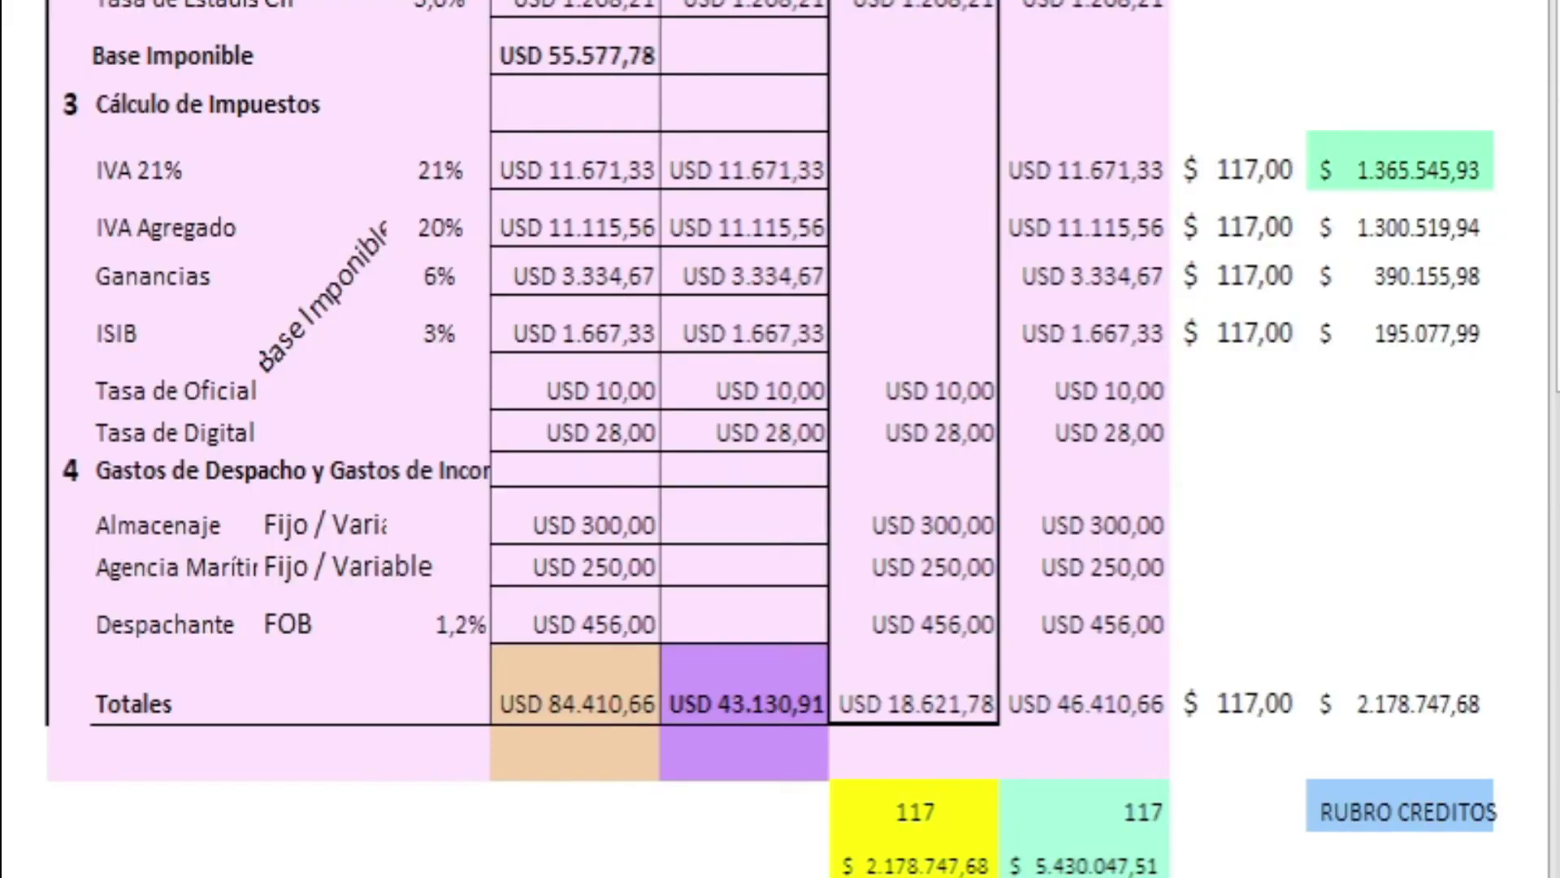
click(1320, 240)
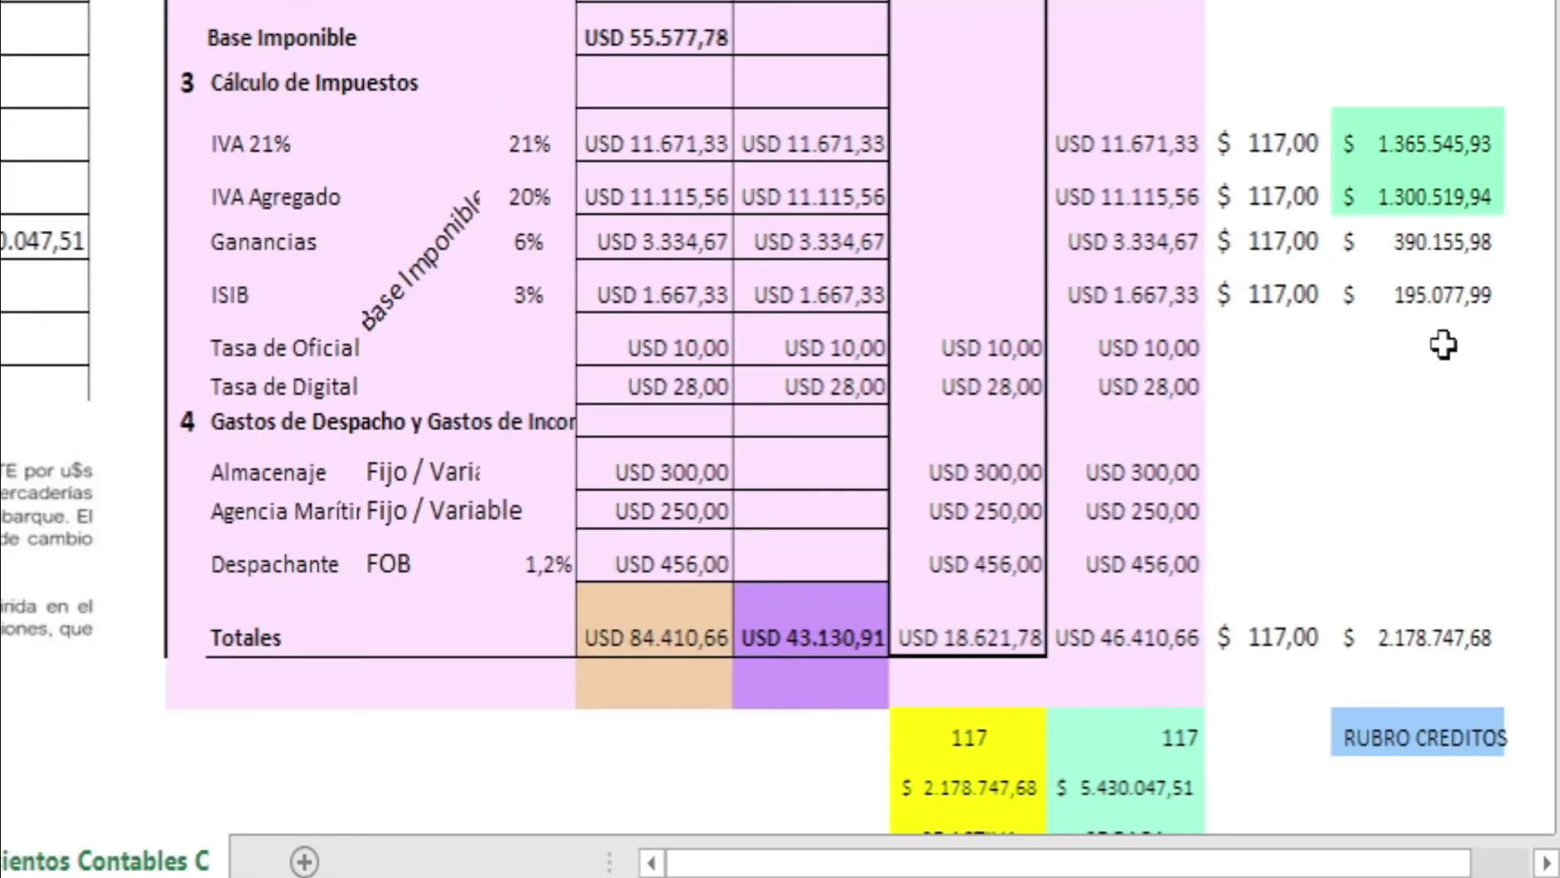
Step: Fill the Ganancias peso amount and the matching Percepción Ganancias debit of entry 2 with light green
click(1106, 248)
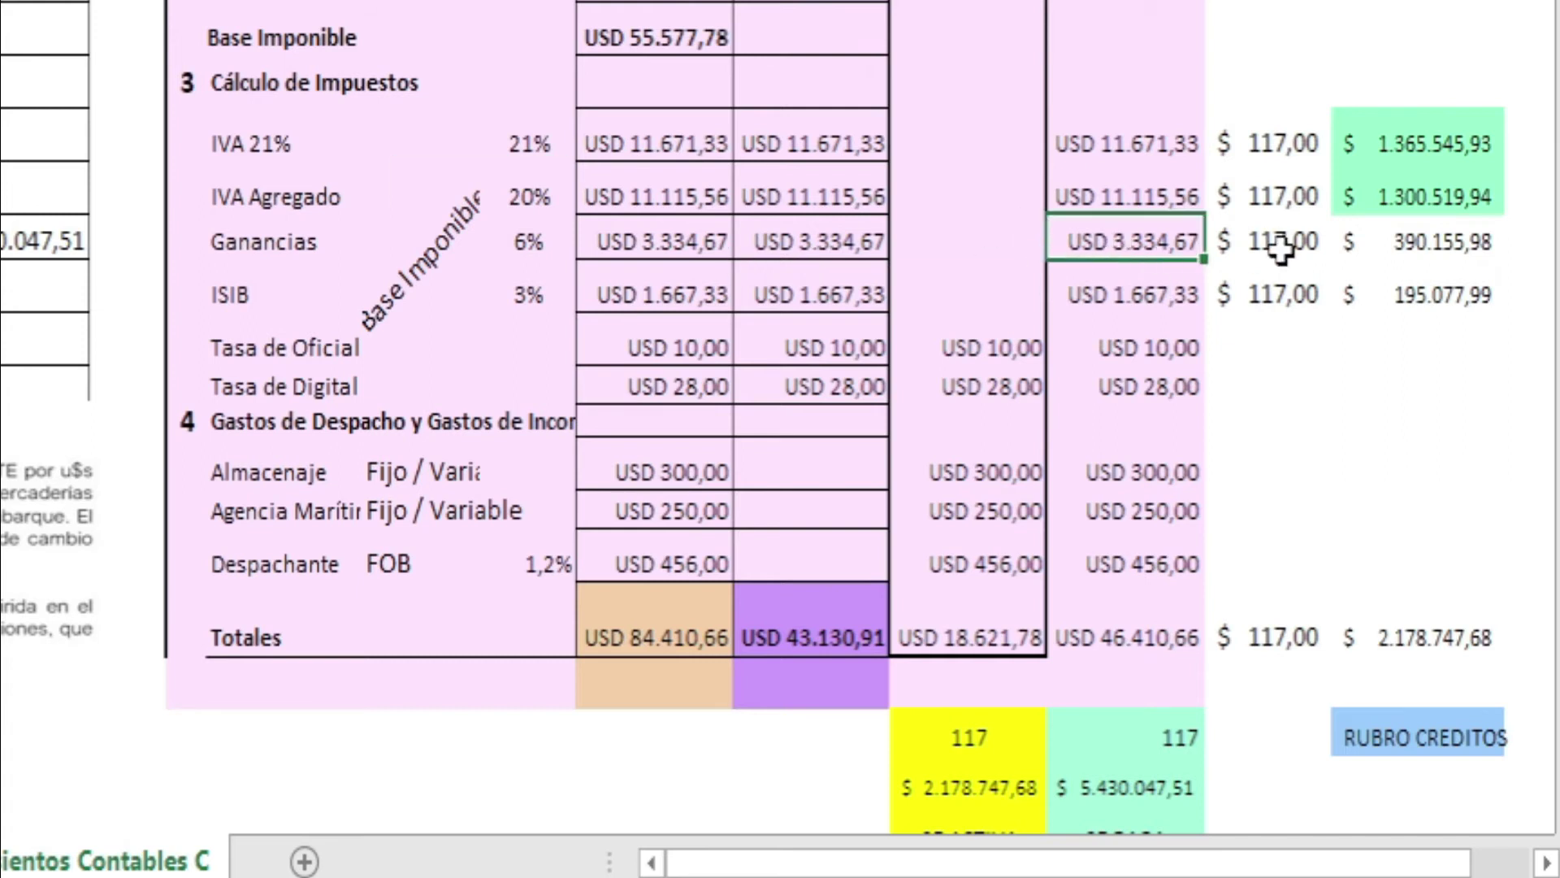
click(1370, 243)
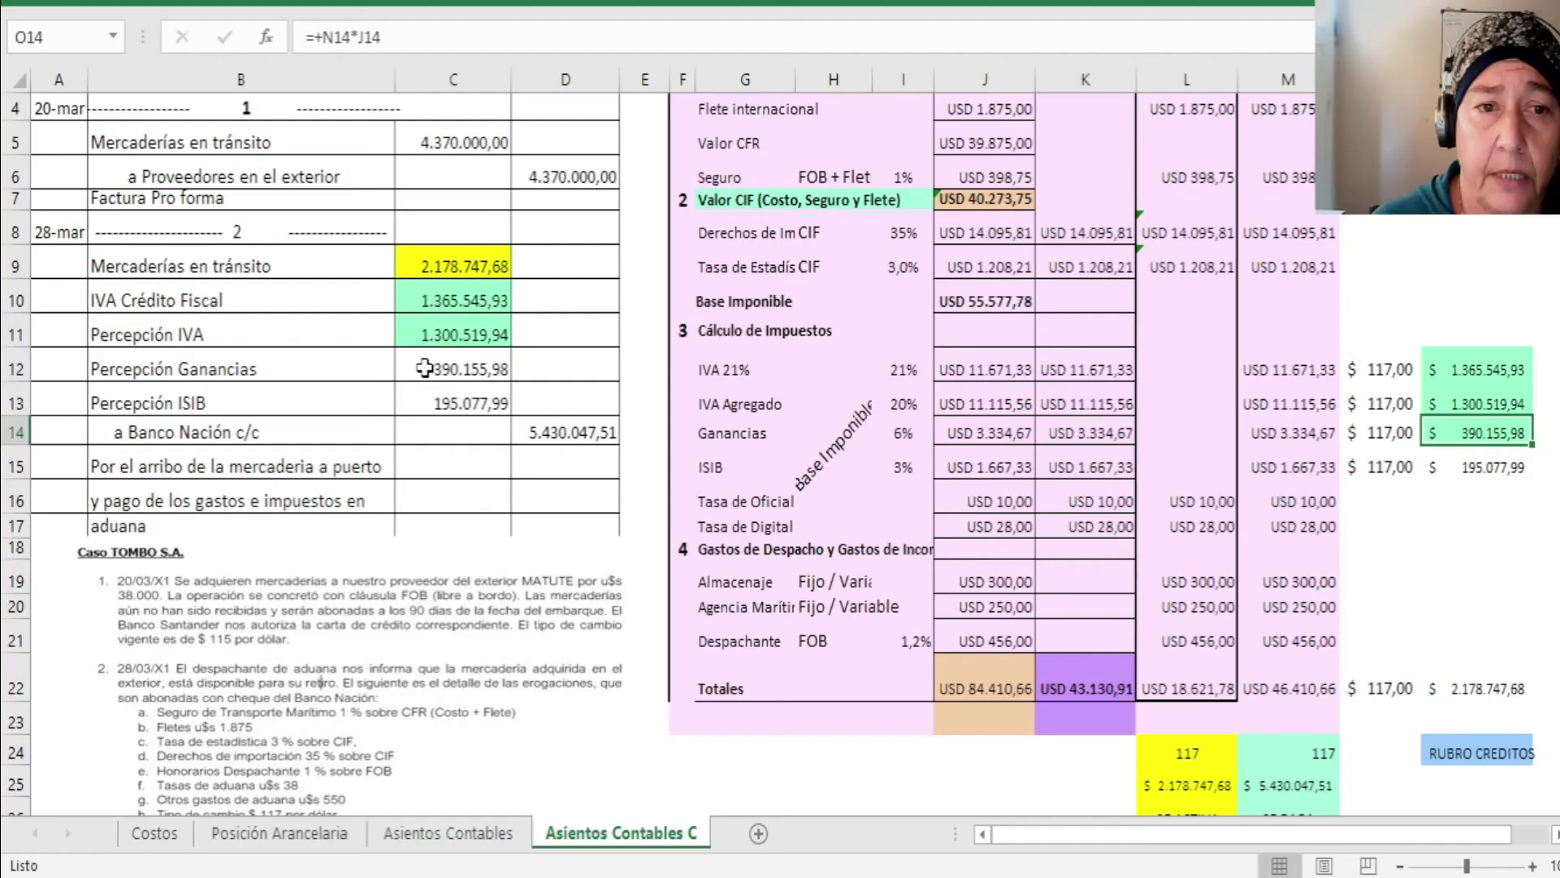
click(454, 369)
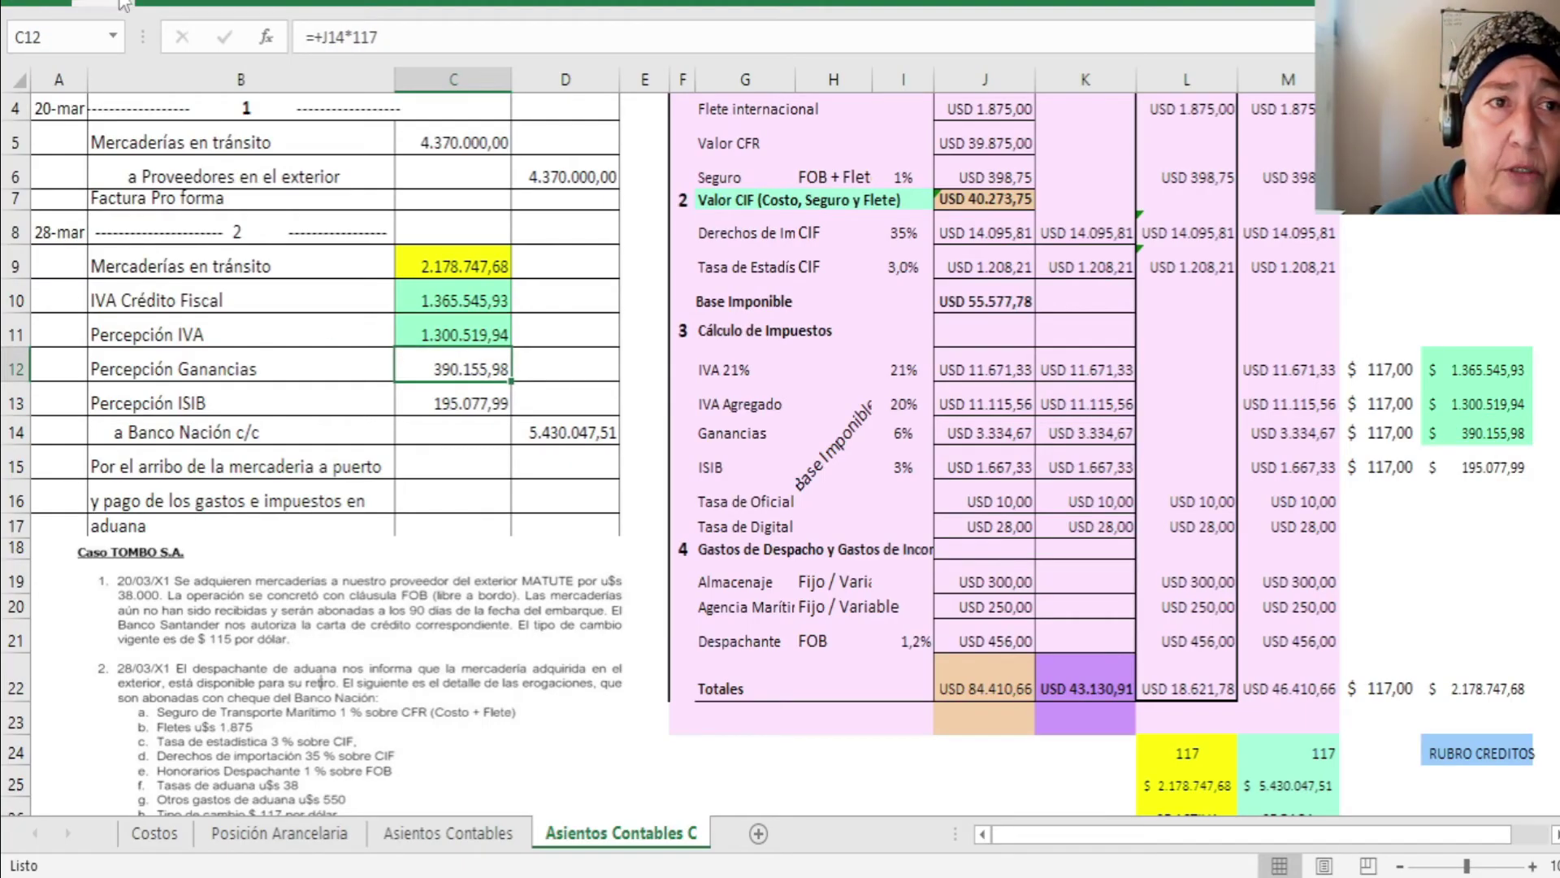
click(103, 7)
click(191, 69)
Step: Fill the Percepción ISIB debit of entry 2 and the matching ISIB peso amount with light green
click(421, 404)
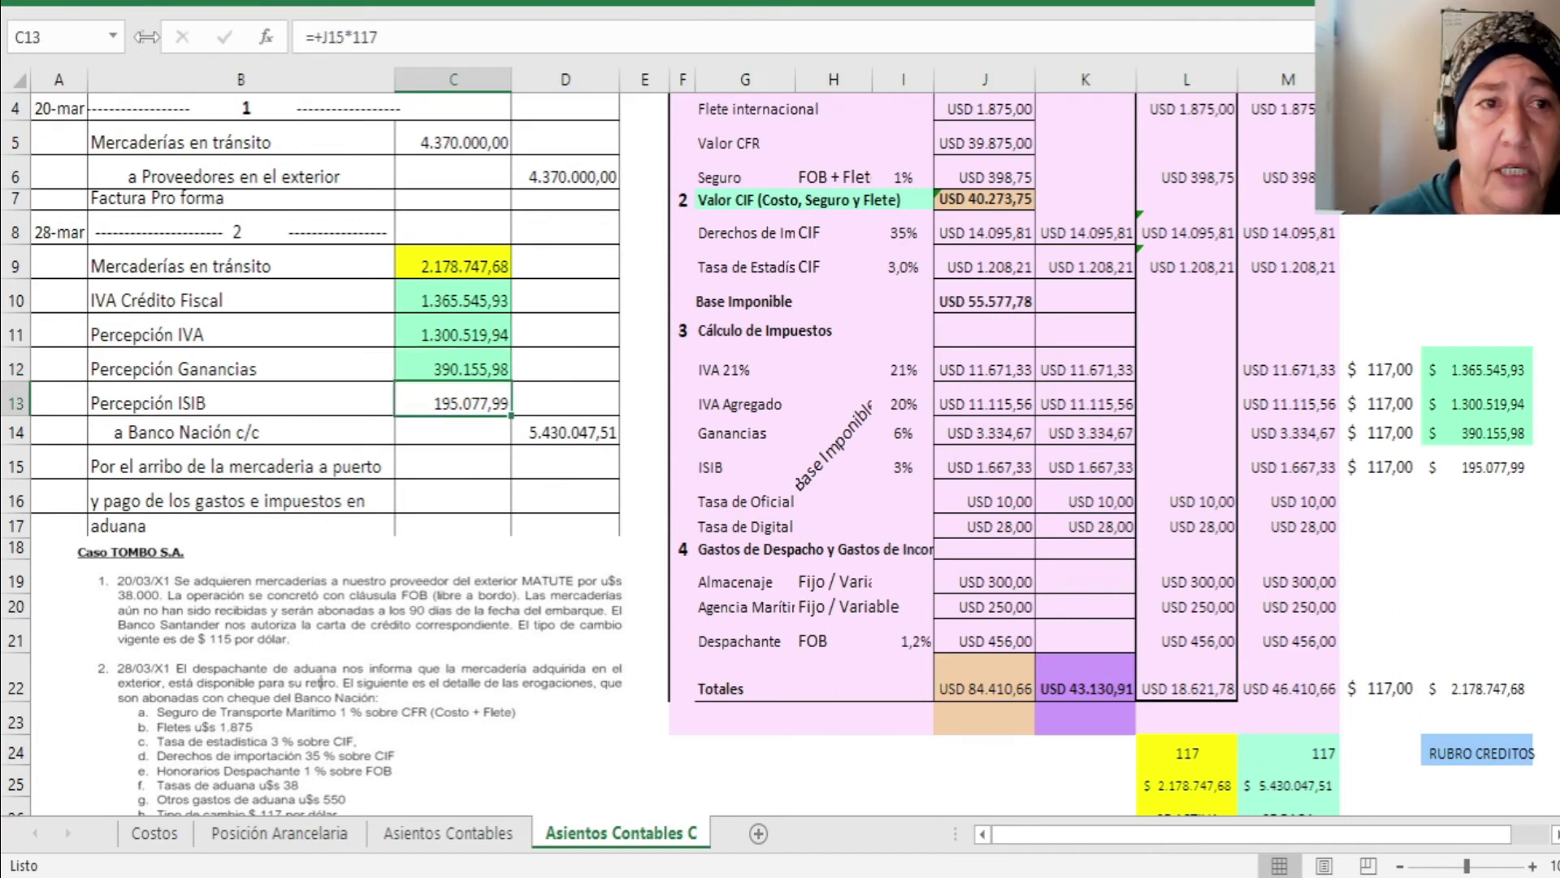
click(105, 5)
click(275, 77)
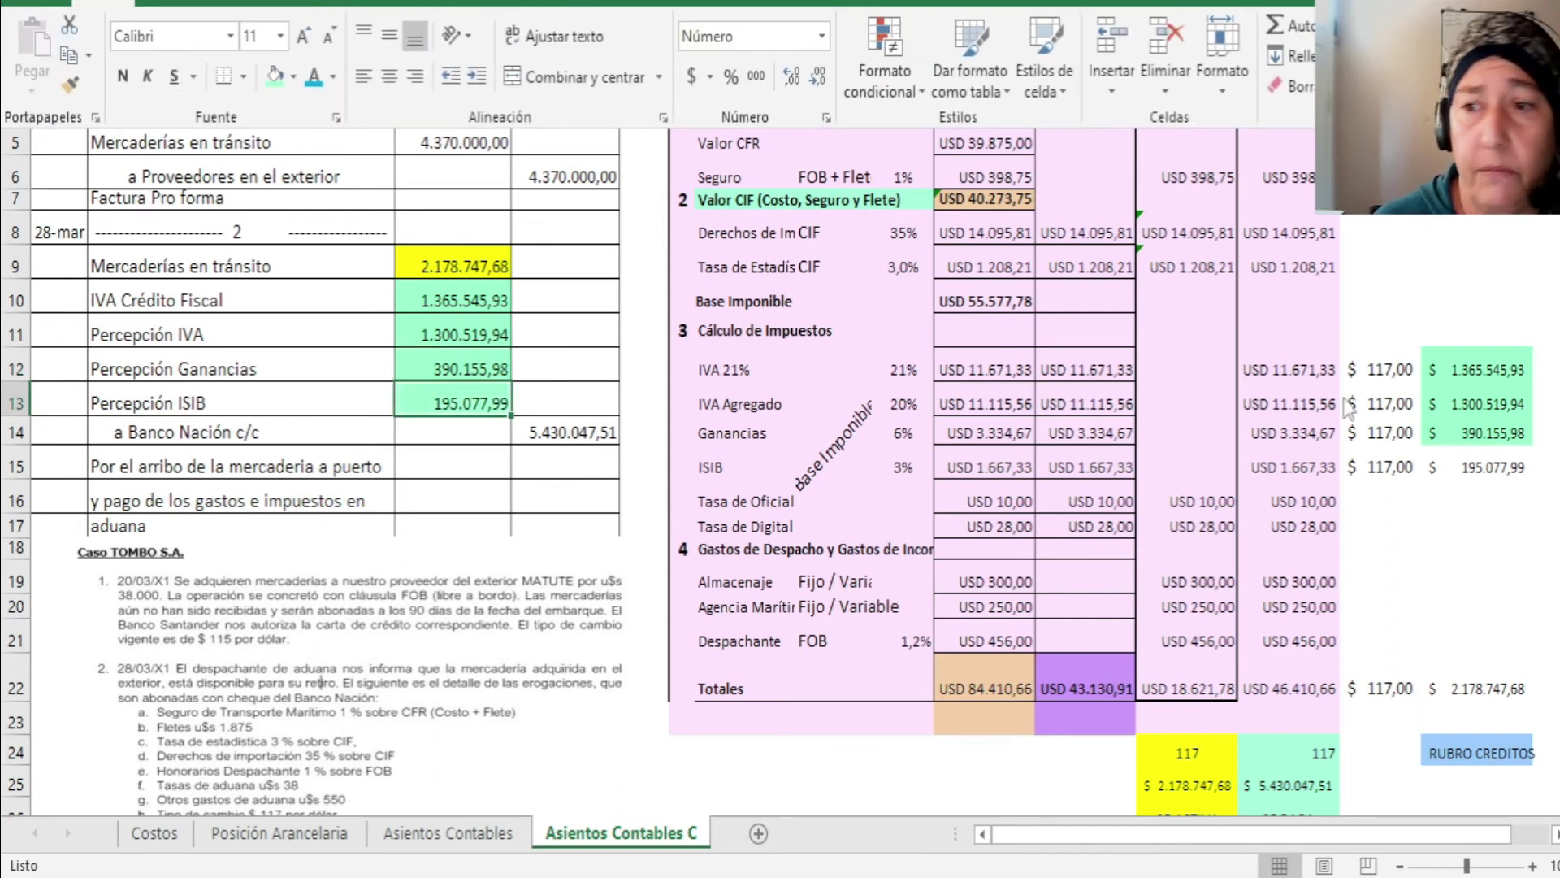
click(1475, 467)
click(1475, 468)
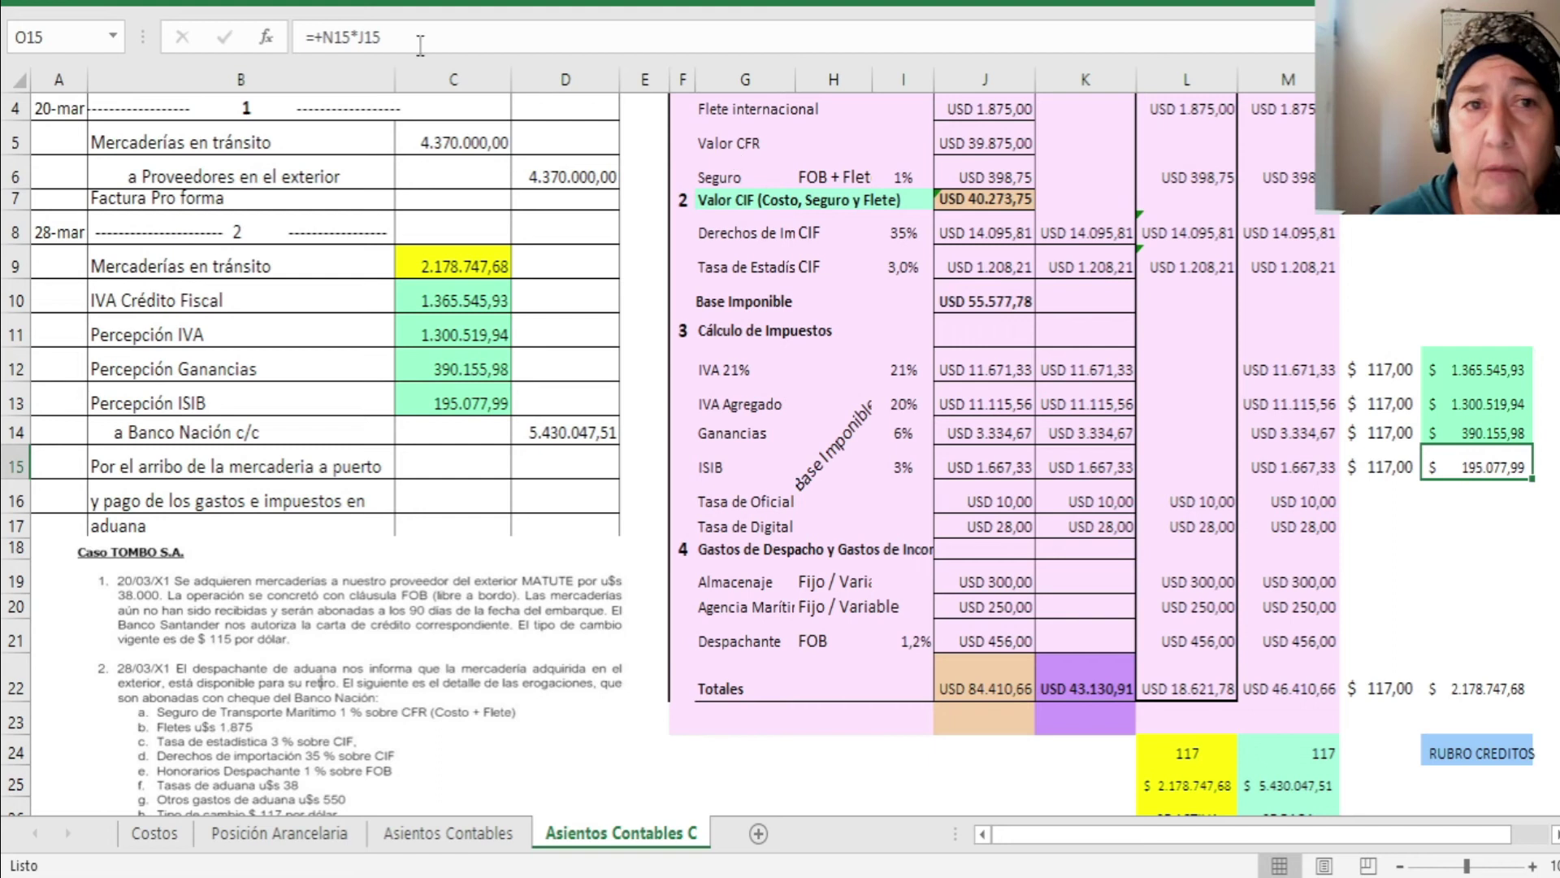
click(175, 6)
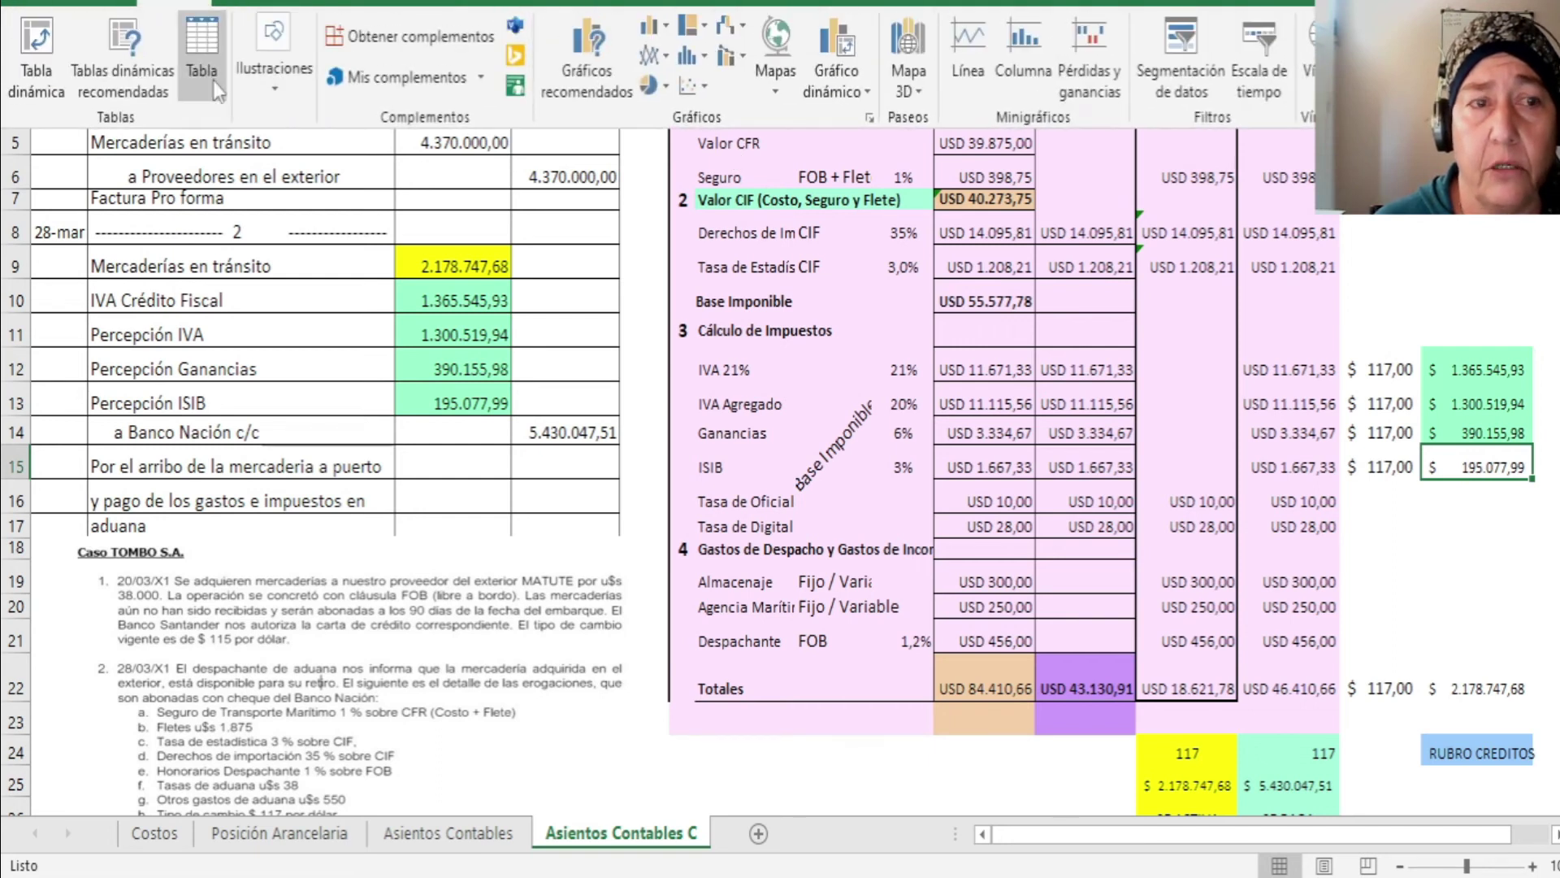
Step: Compare the Totales amounts and the SE PAGA peso value with the Banco Nación c/c credit of entry 2
scroll(1501, 662, down, 1)
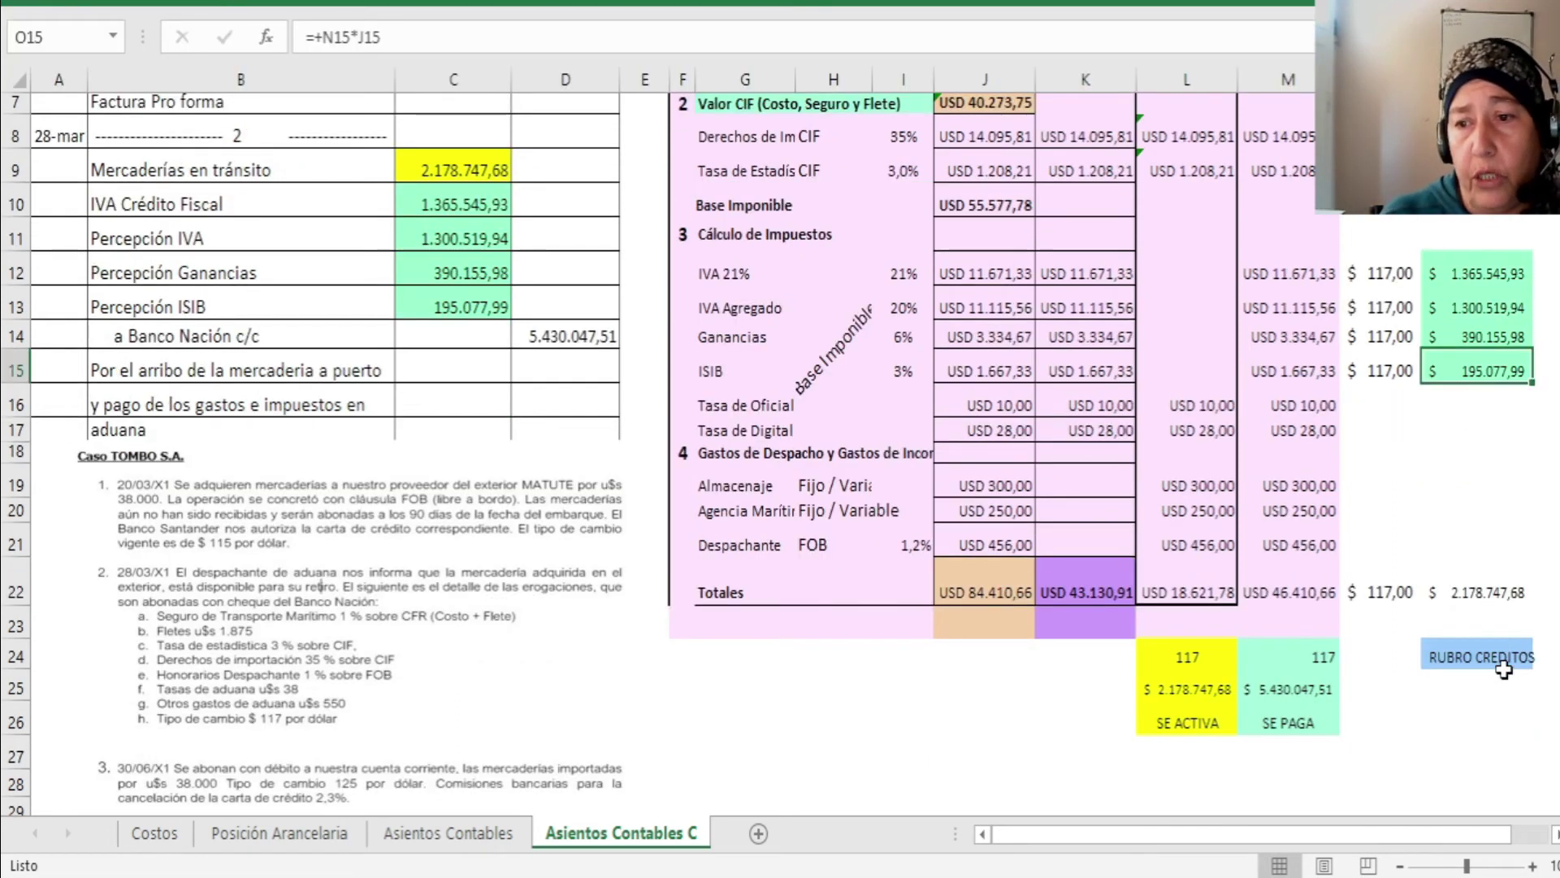
click(1460, 599)
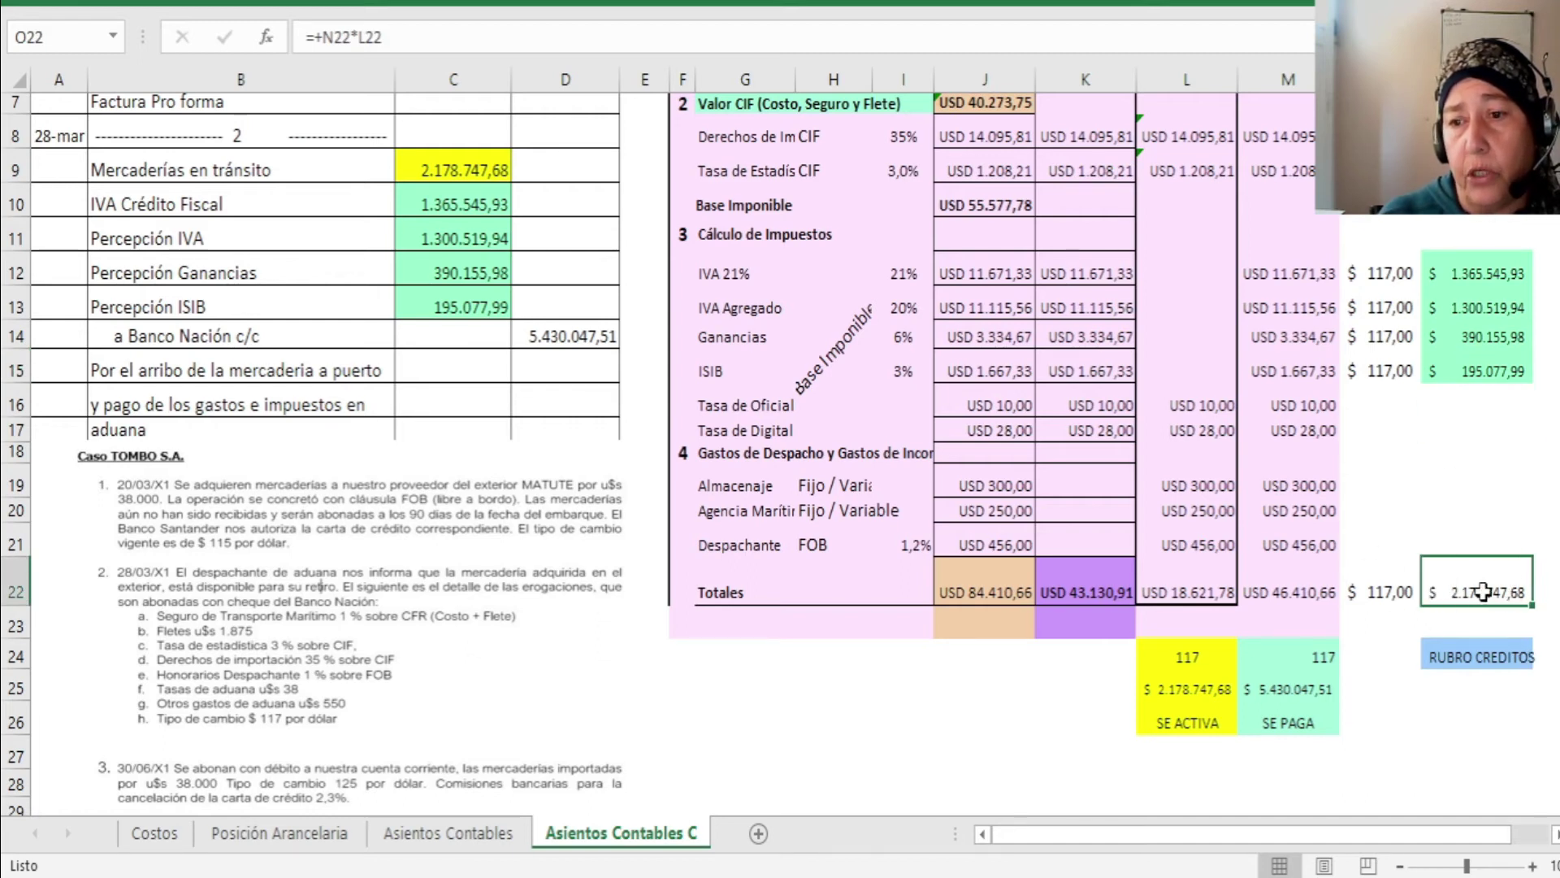
click(567, 331)
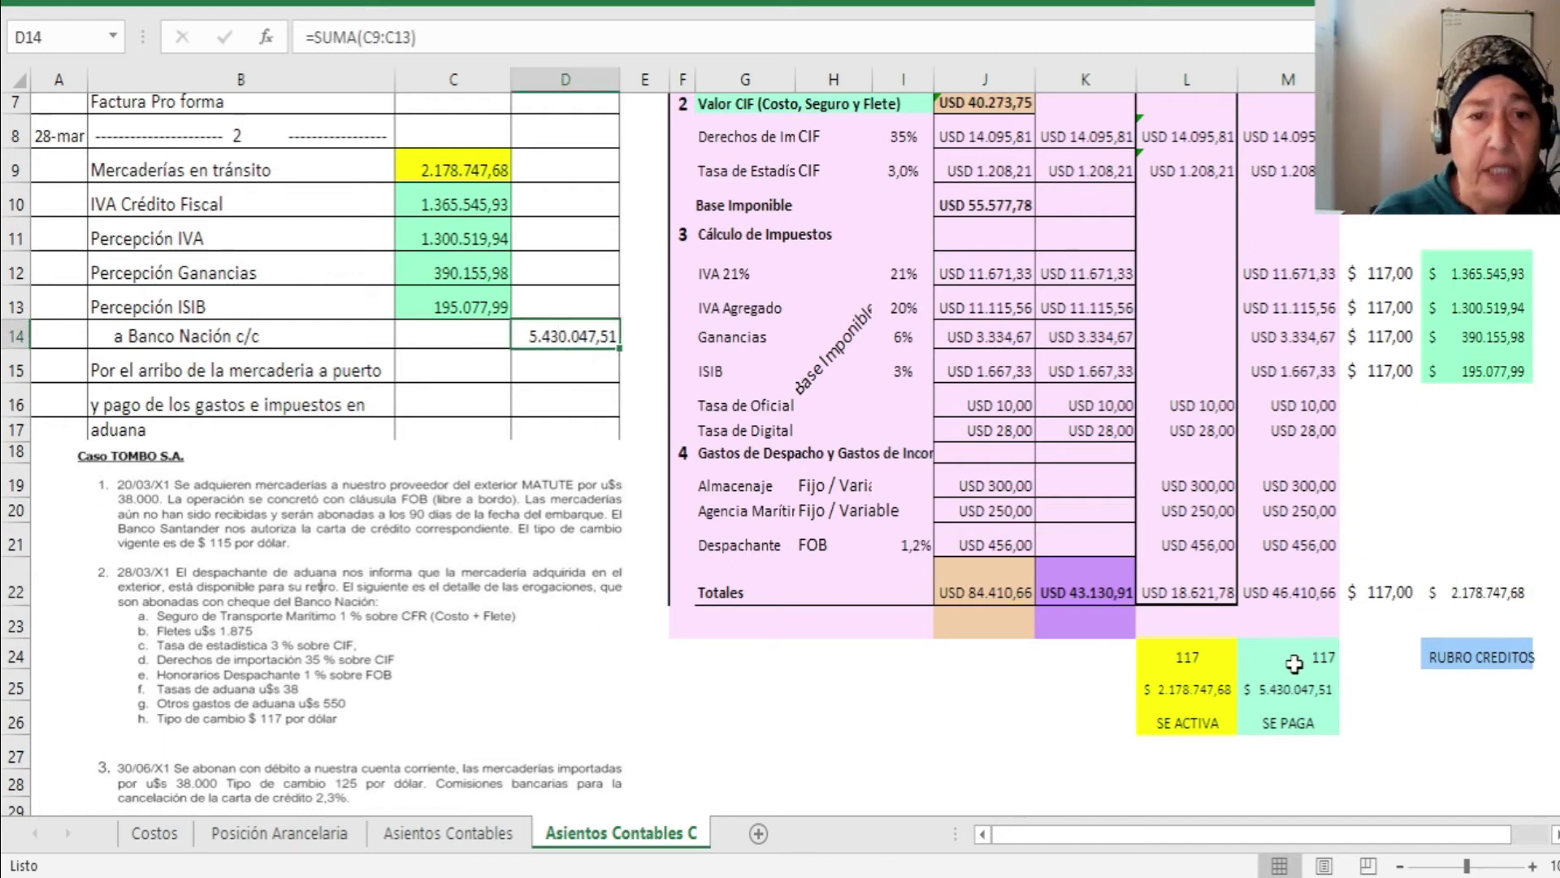
scroll(1352, 776, up, 2)
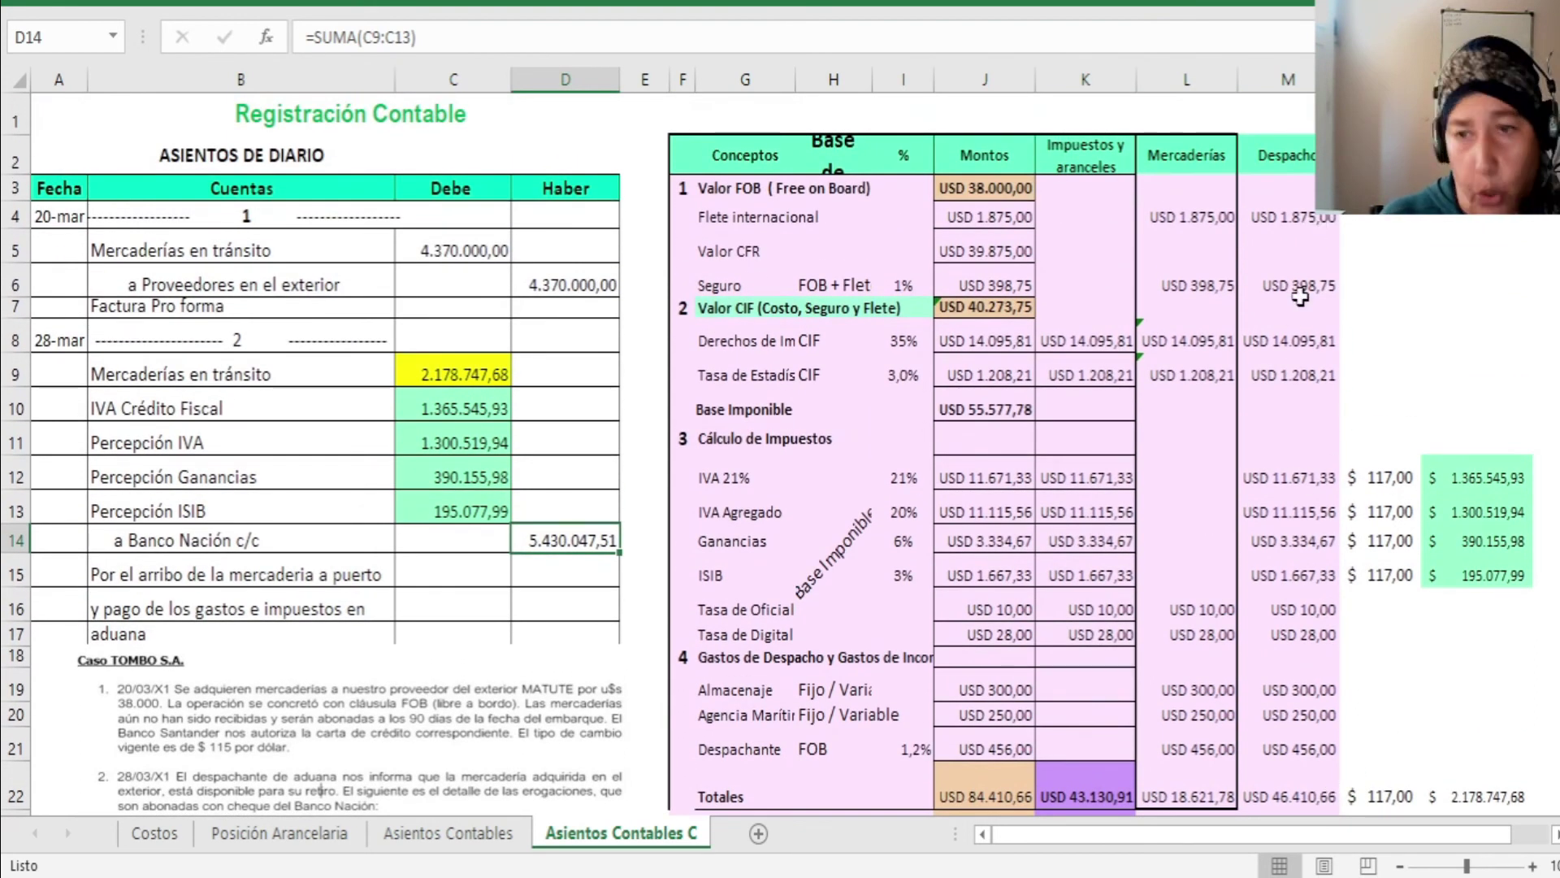
scroll(1284, 772, down, 1)
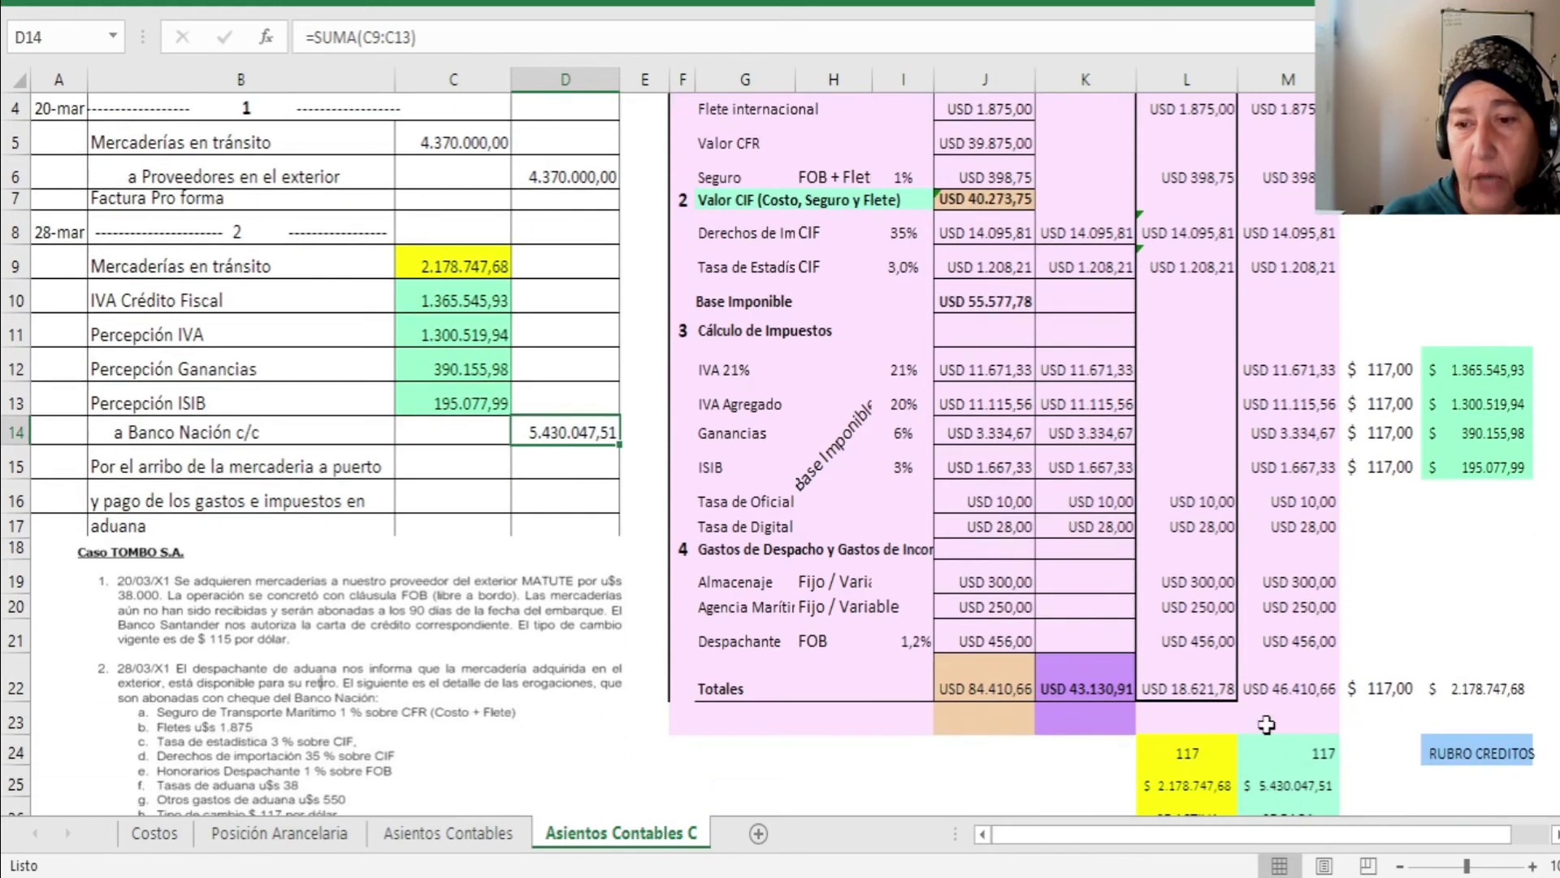
click(1278, 703)
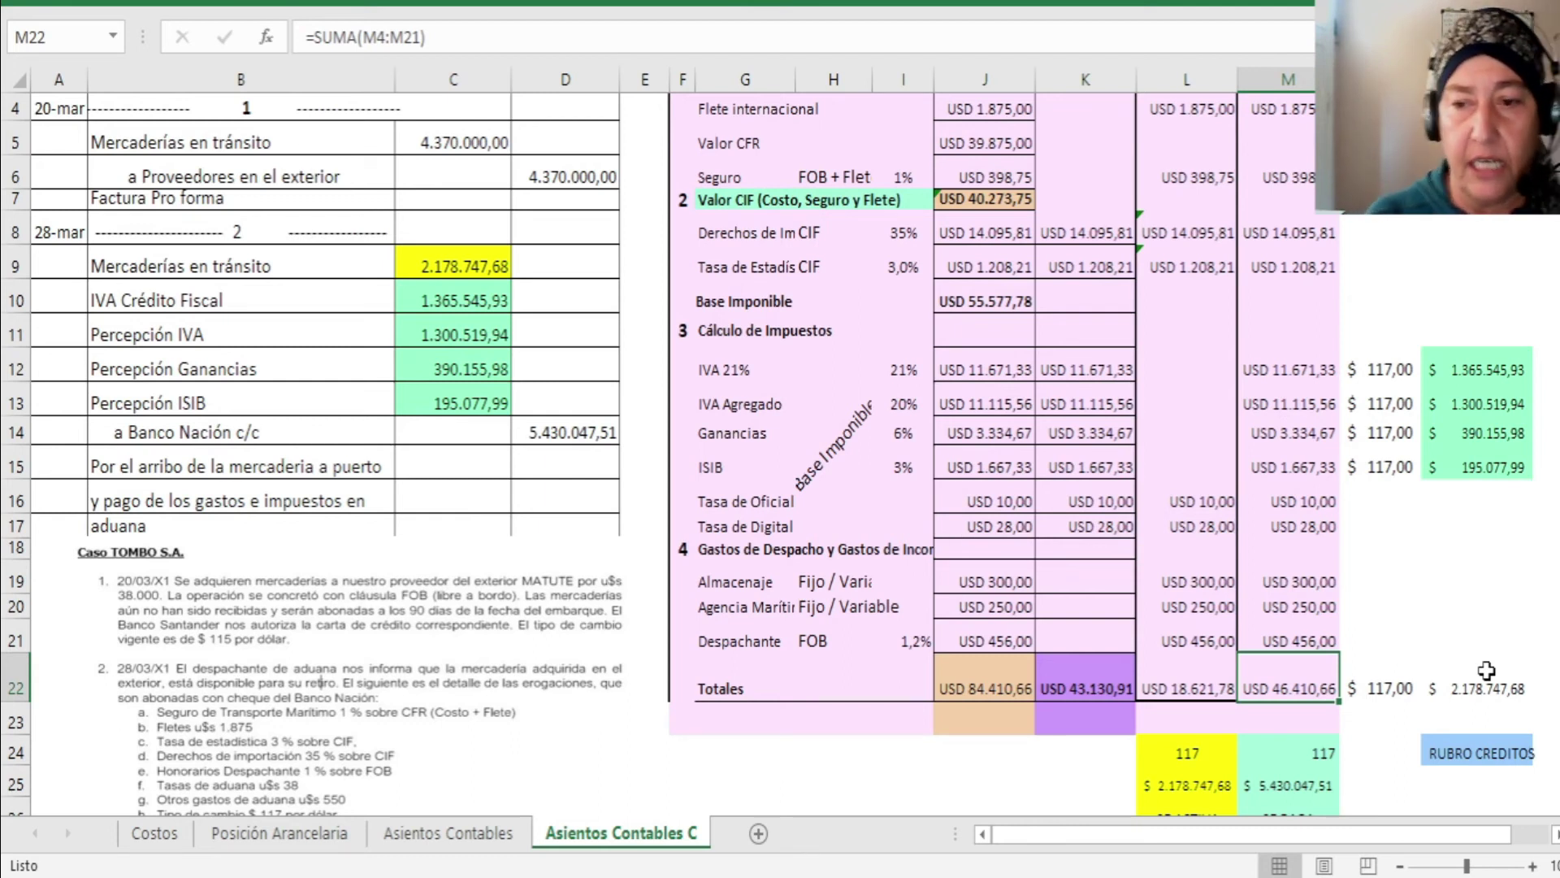
click(586, 431)
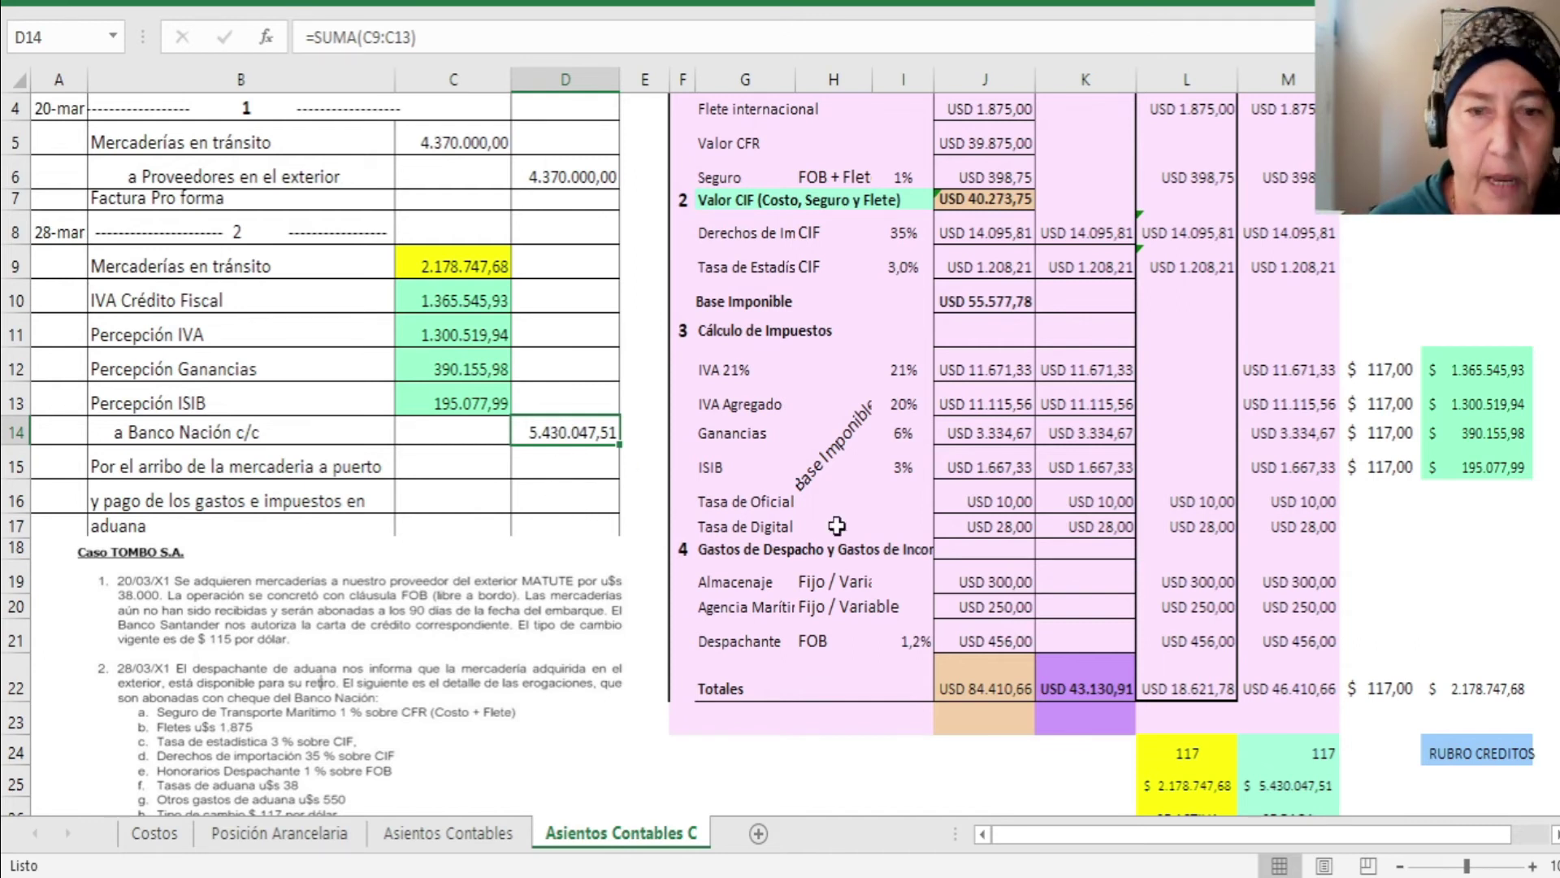
scroll(1016, 650, down, 1)
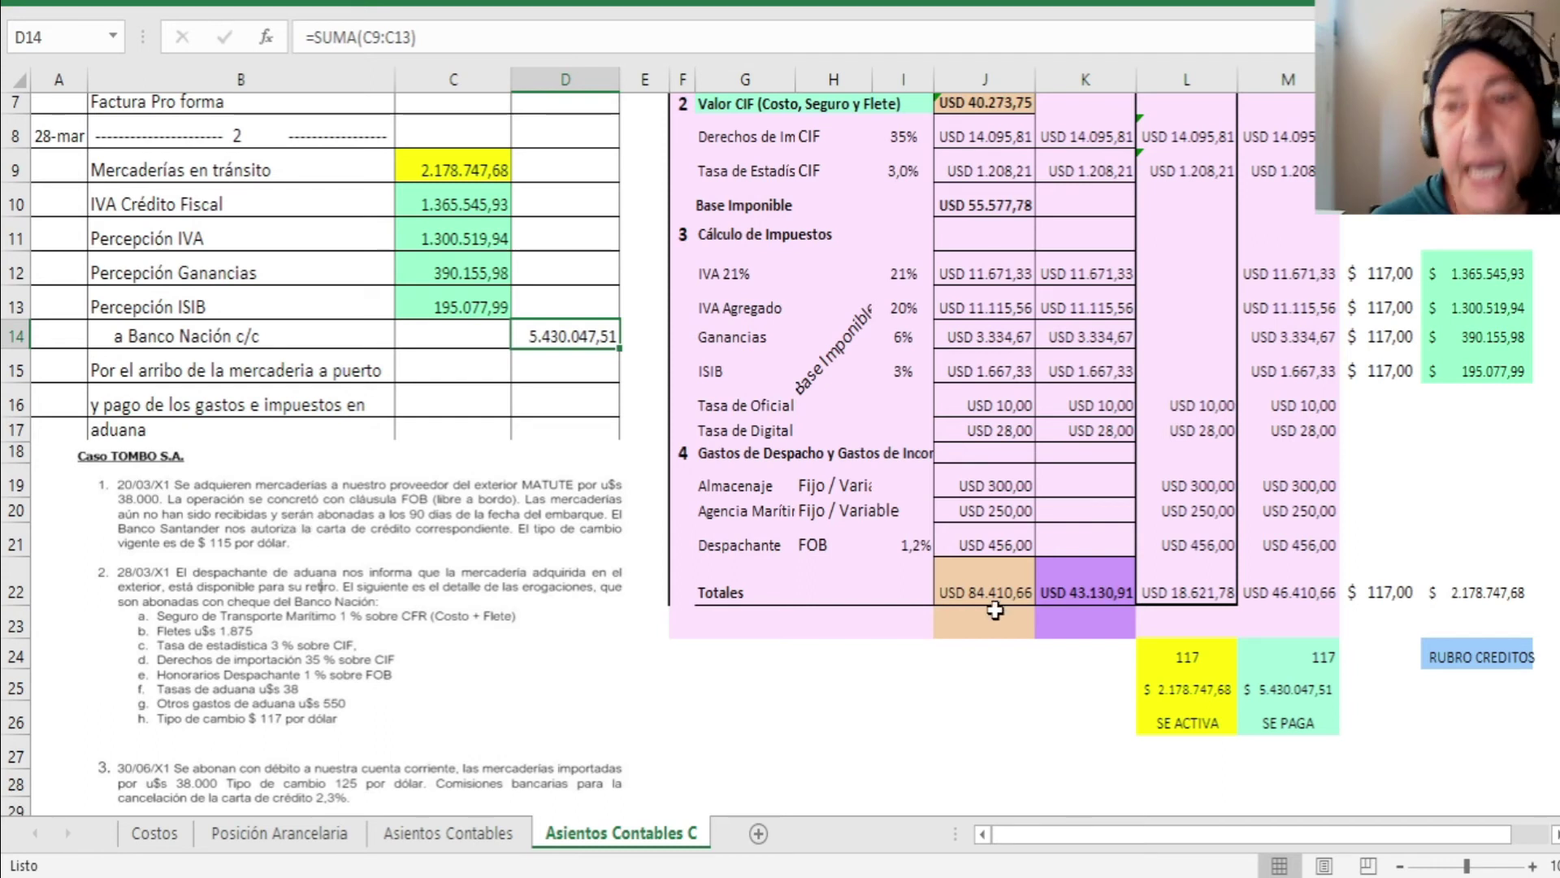
Step: Take the Caso TOMBO S.A. image off the journal and review entries 3 and 4 against entry 2
key(ctrl+z)
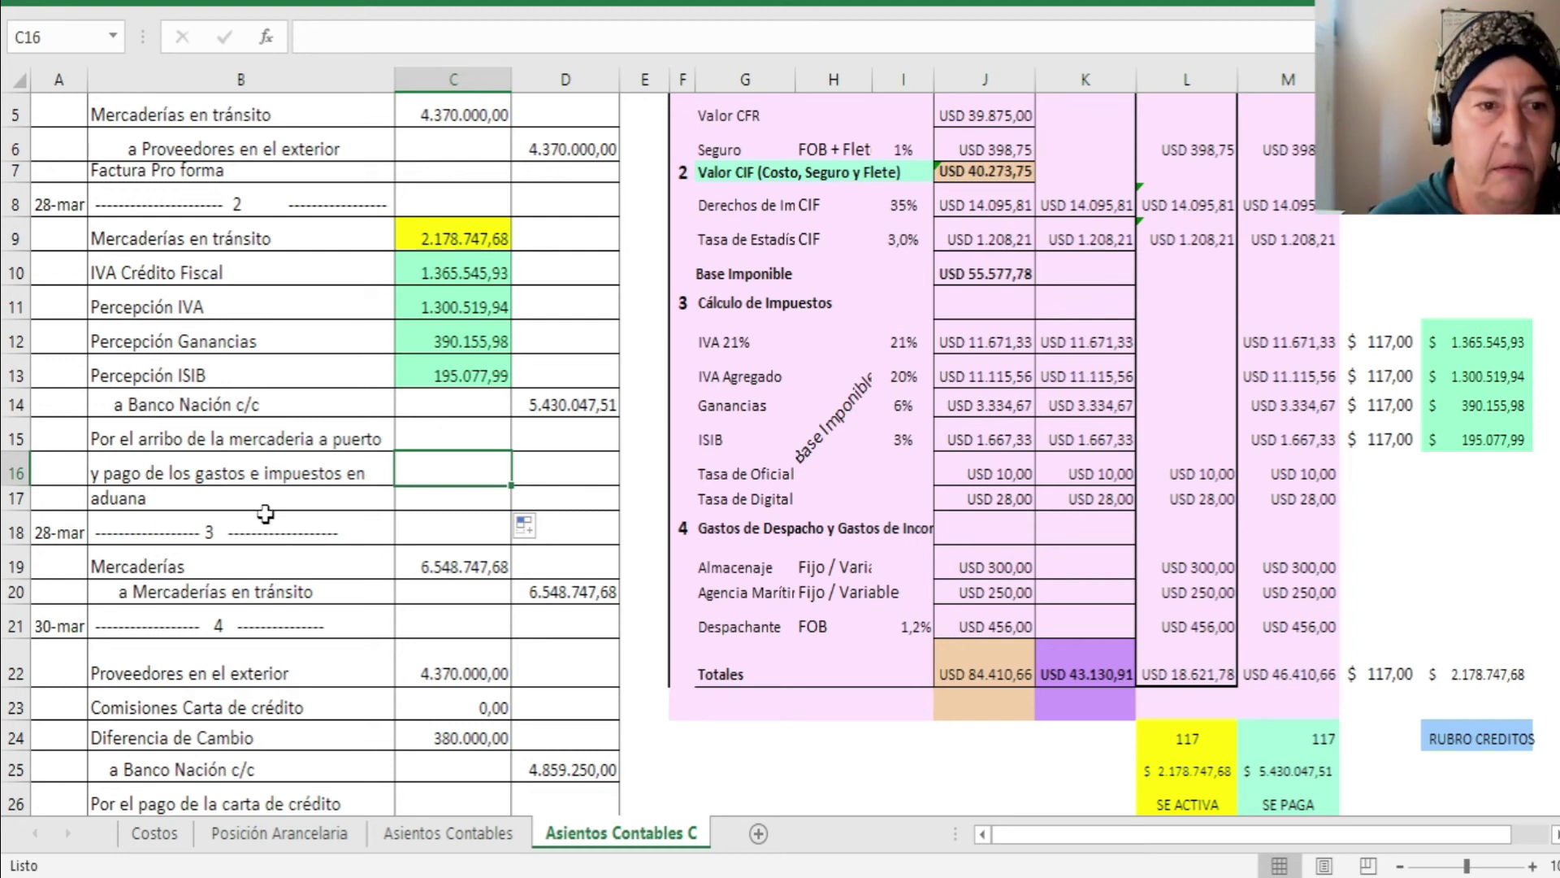
scroll(266, 513, down, 1)
scroll(264, 503, down, 1)
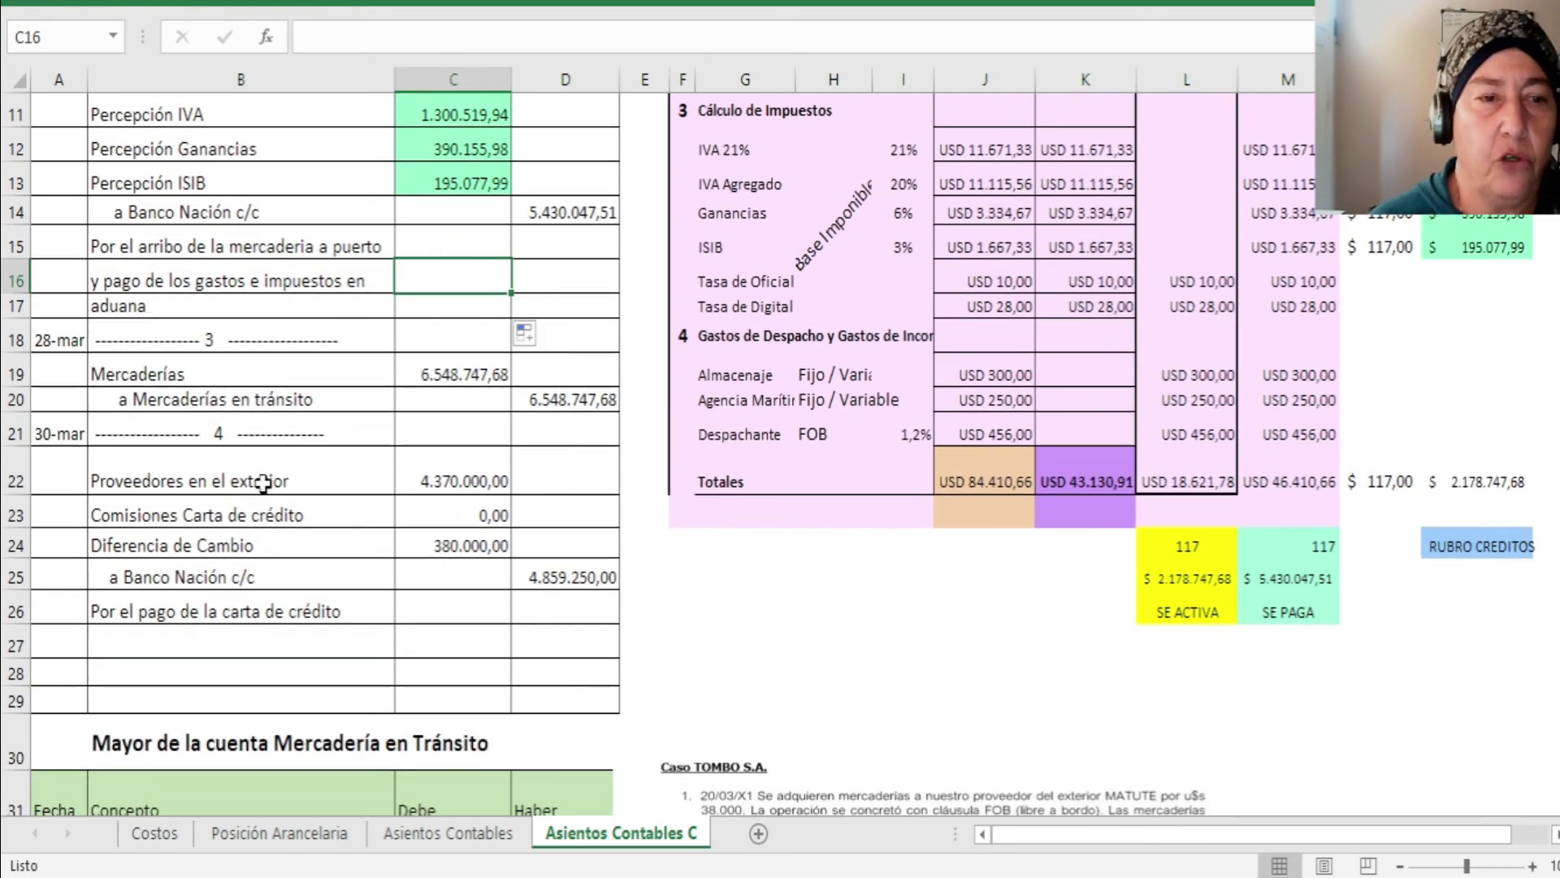
scroll(240, 406, up, 2)
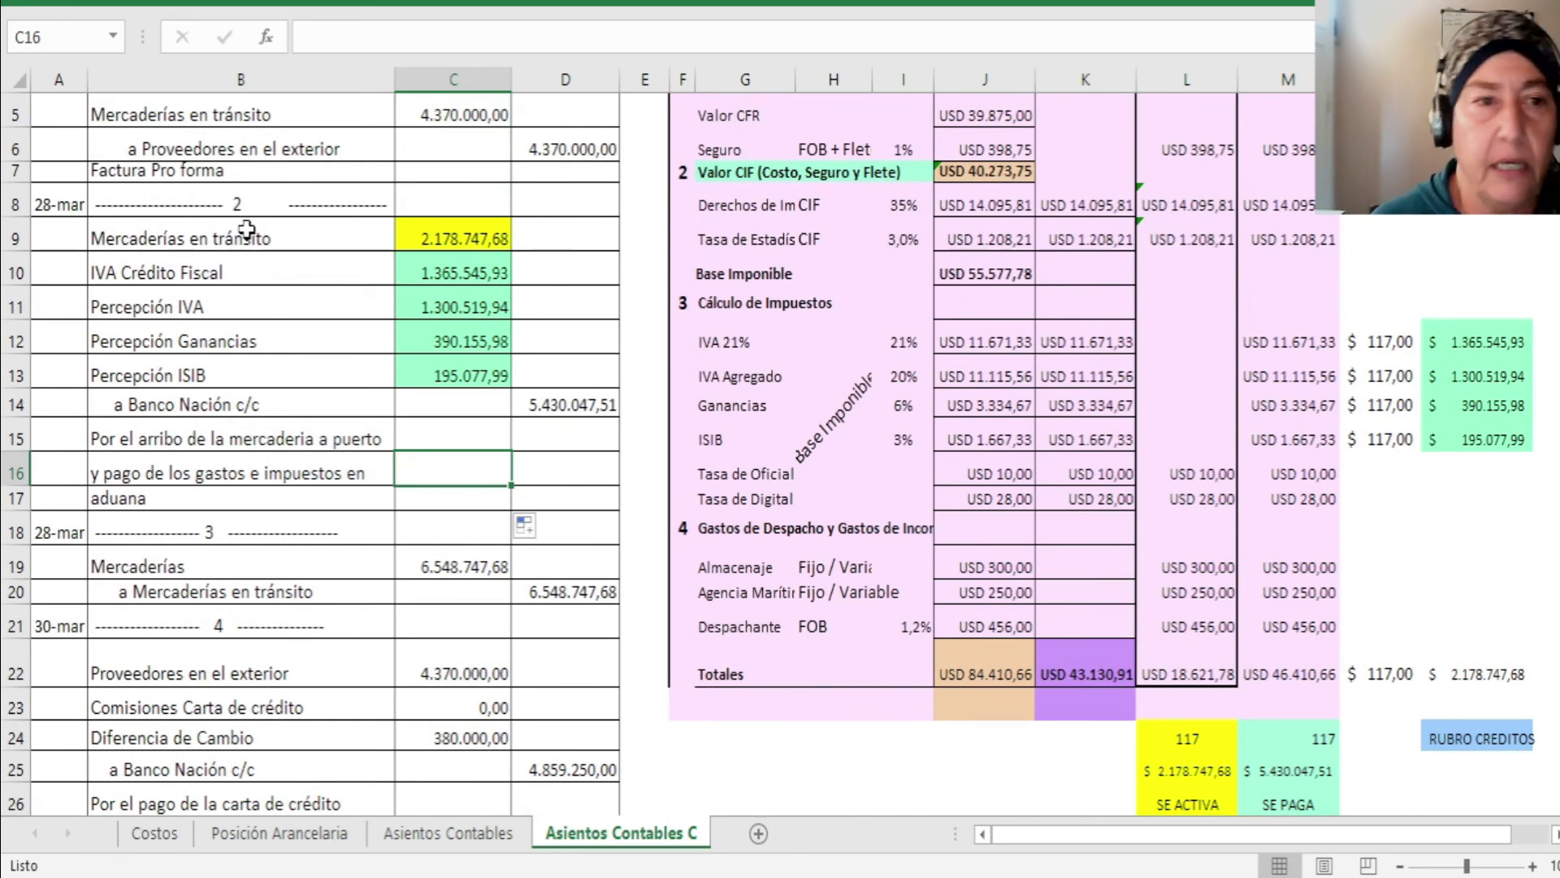
scroll(247, 229, down, 1)
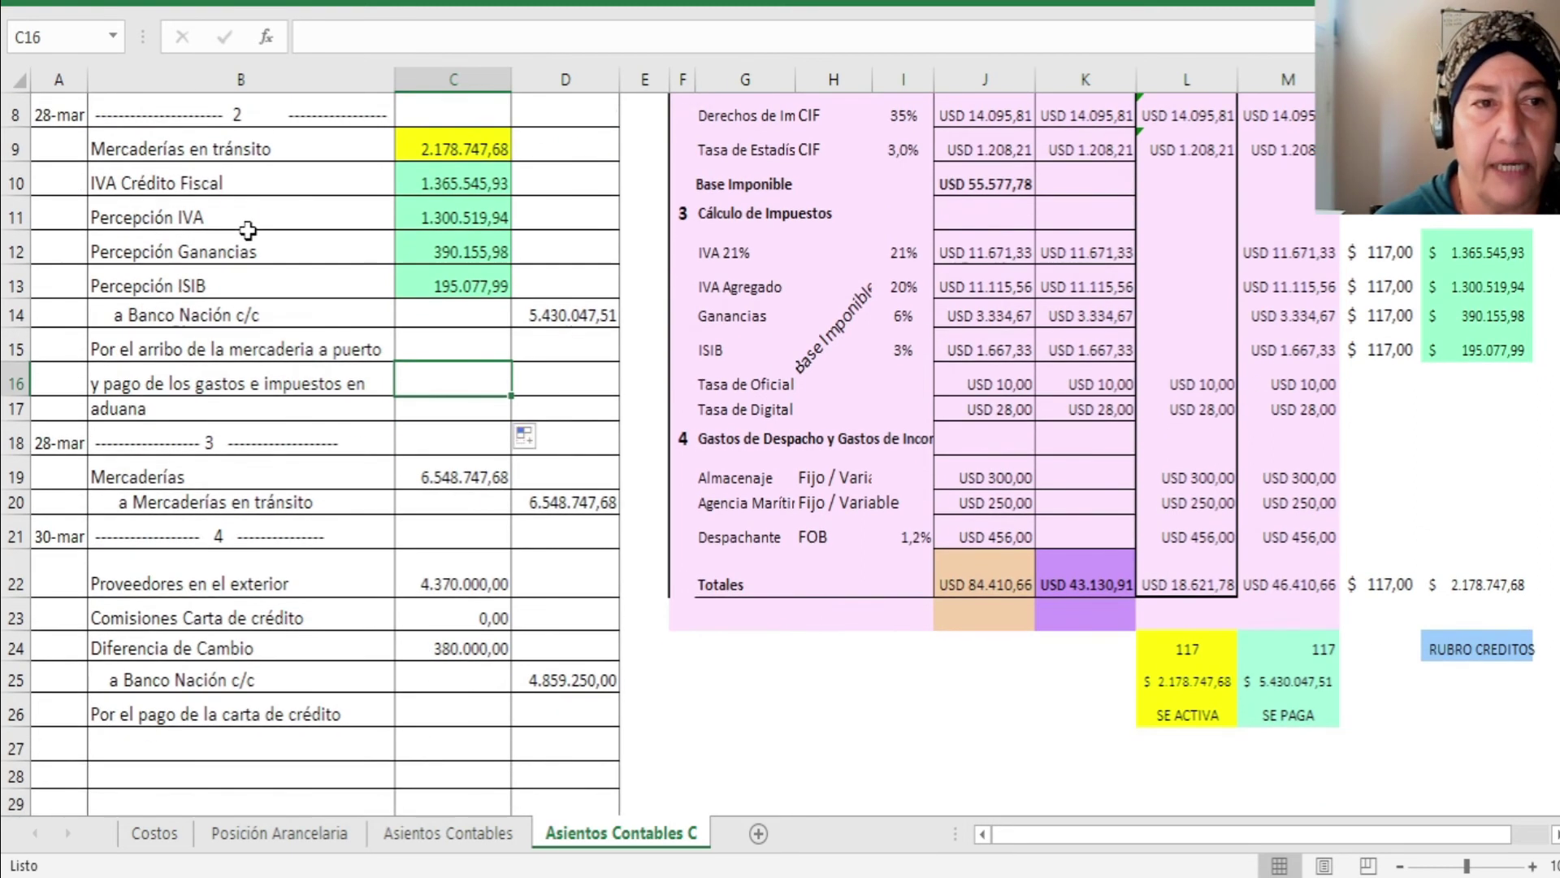
scroll(247, 229, down, 1)
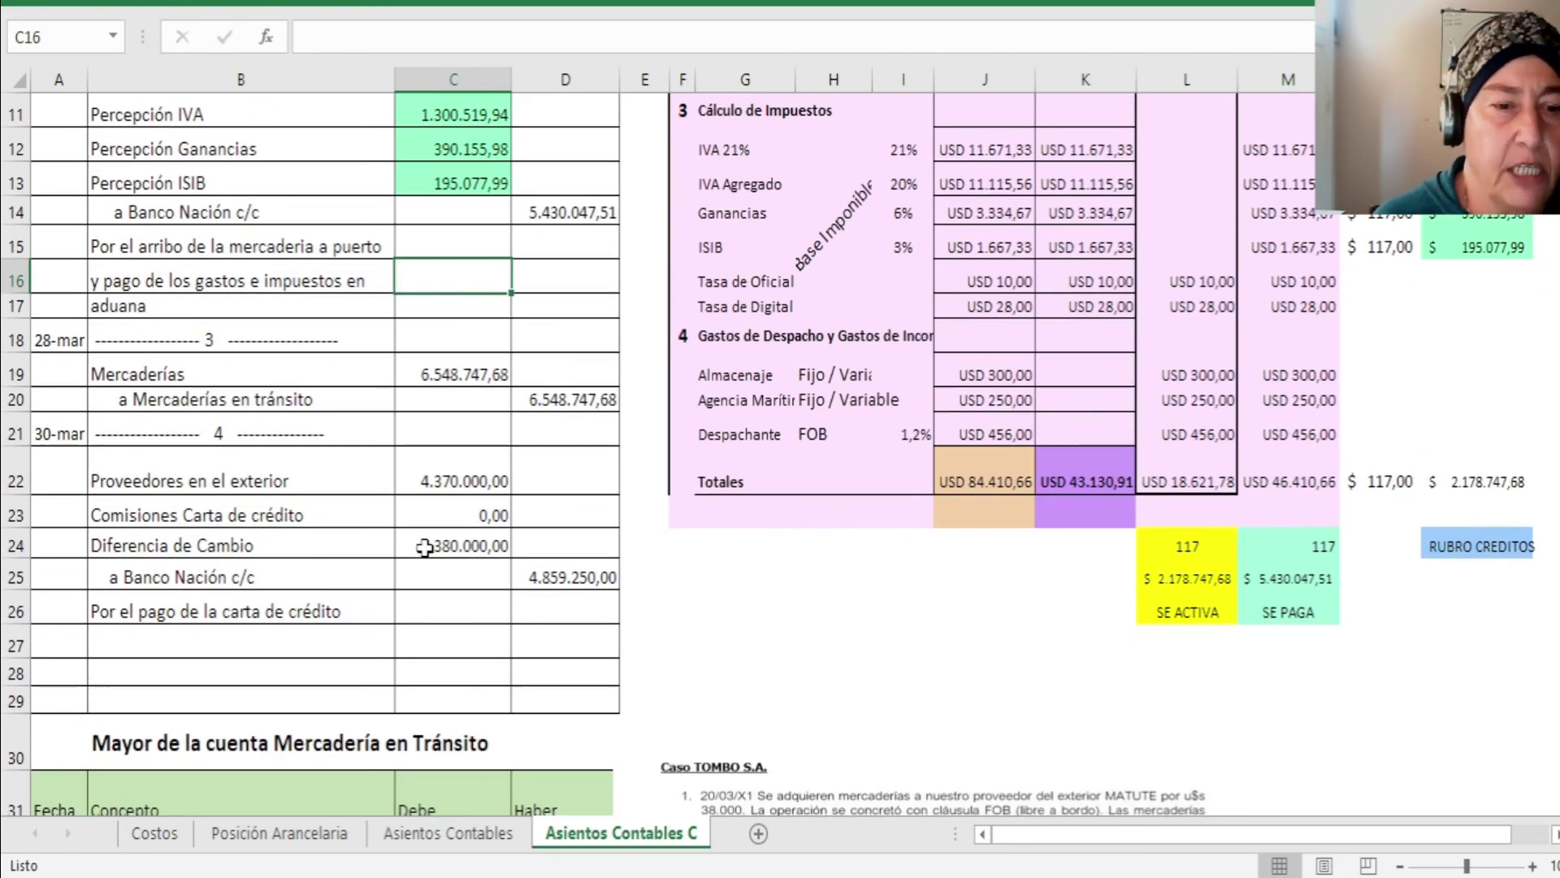
Step: Move the Caso TOMBO S.A. image away from the Mercadería en Tránsito ledger and widen column E to fit the Saldo amounts
scroll(428, 344, down, 1)
drag(770, 707, 1071, 662)
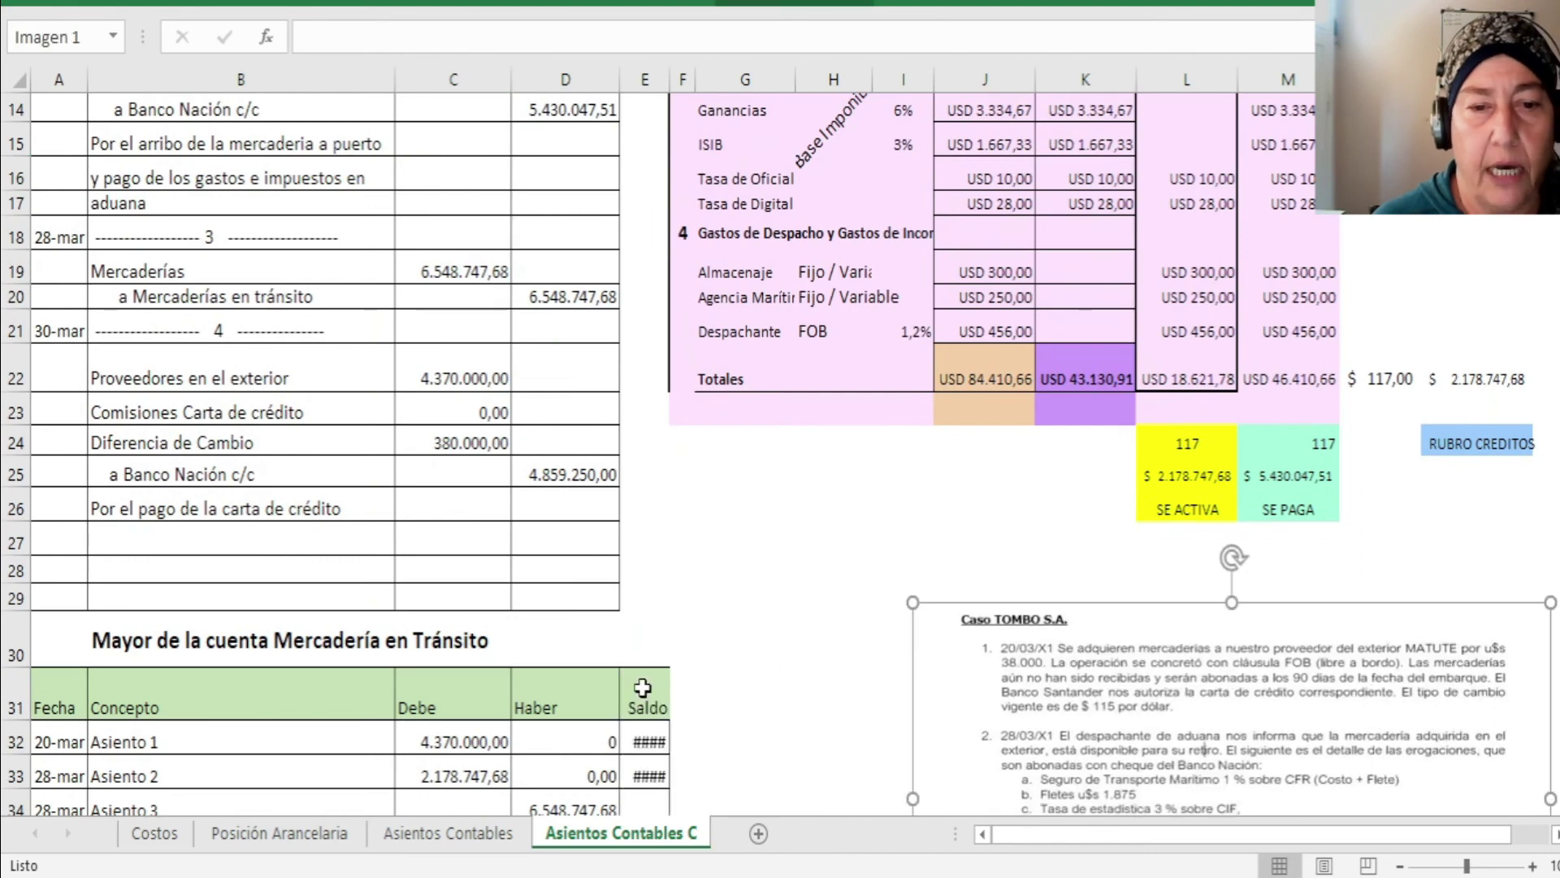
drag(669, 79, 806, 79)
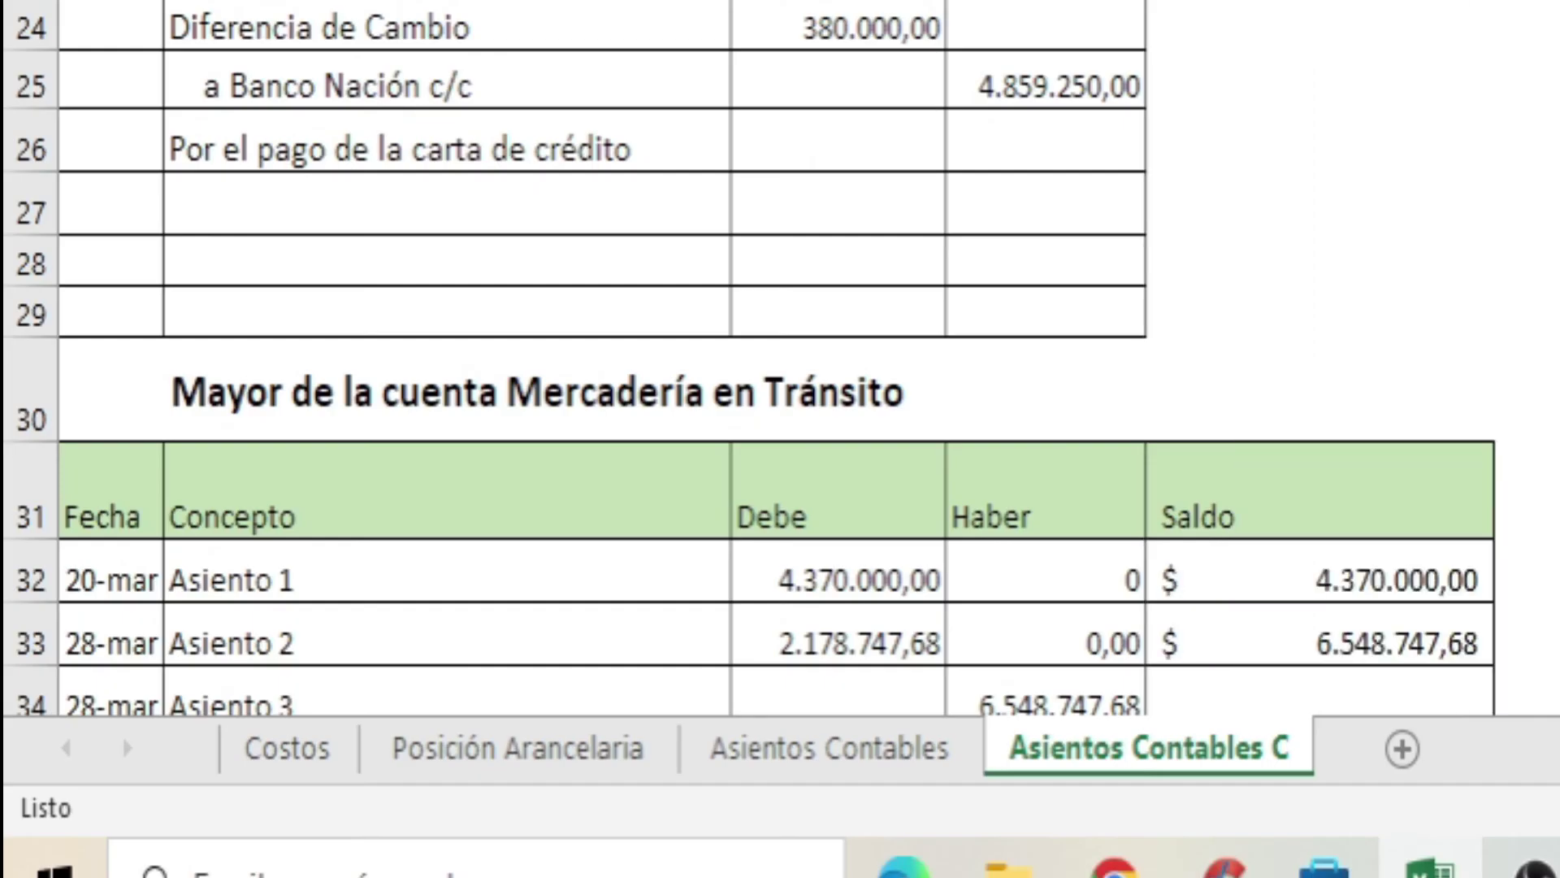
Step: Examine the Mercadería en Tránsito ledger balances and compare them with the Mercaderías and Mercaderías en tránsito lines of entry 3
scroll(604, 489, down, 2)
scroll(1118, 120, down, 1)
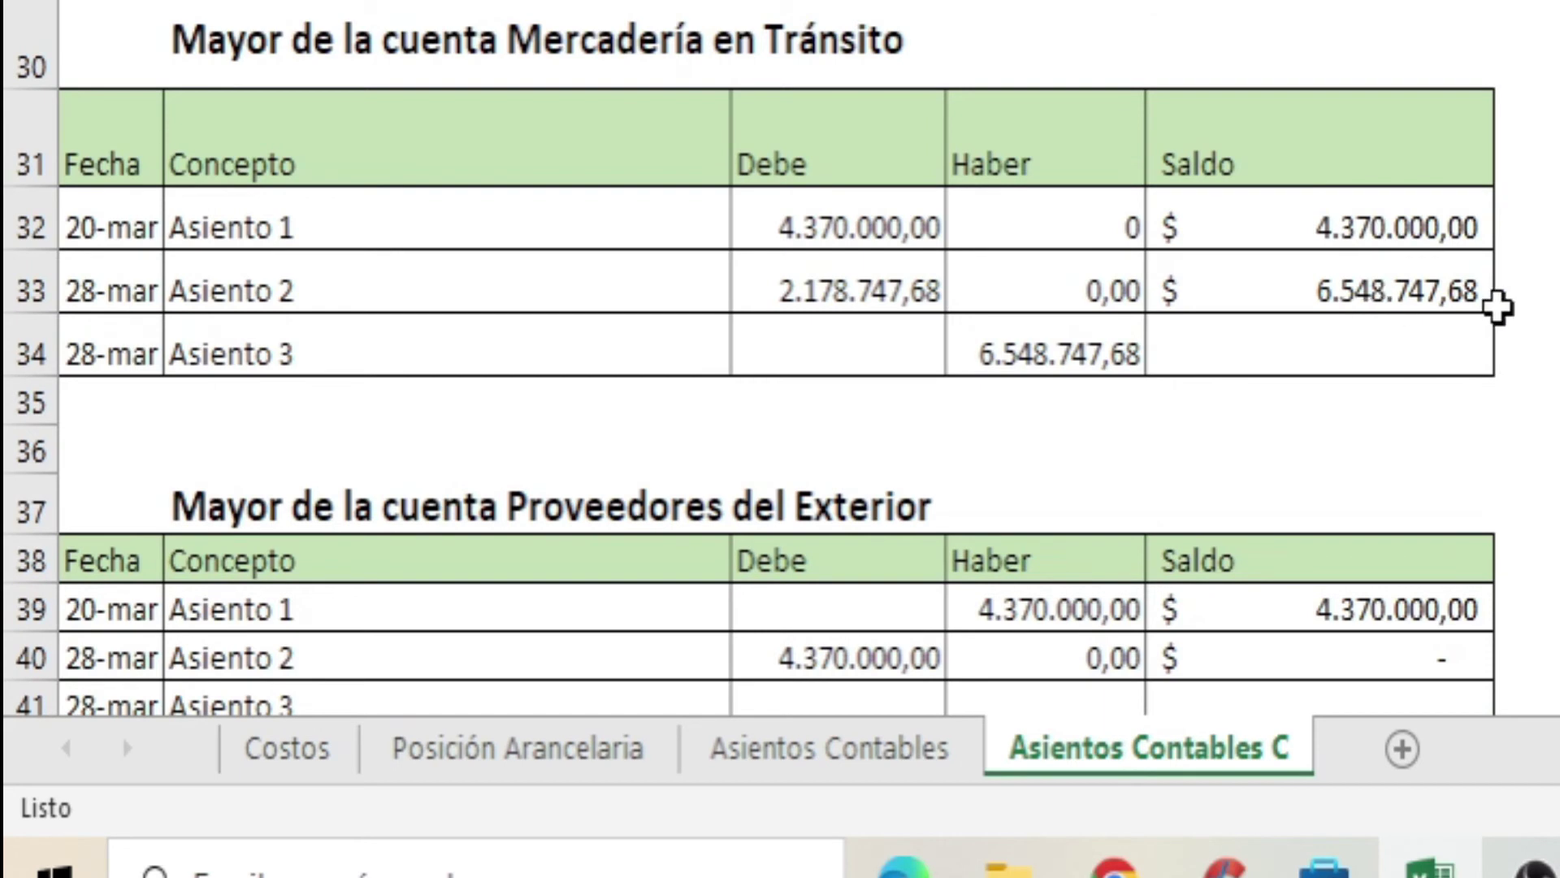
scroll(1403, 45, up, 1)
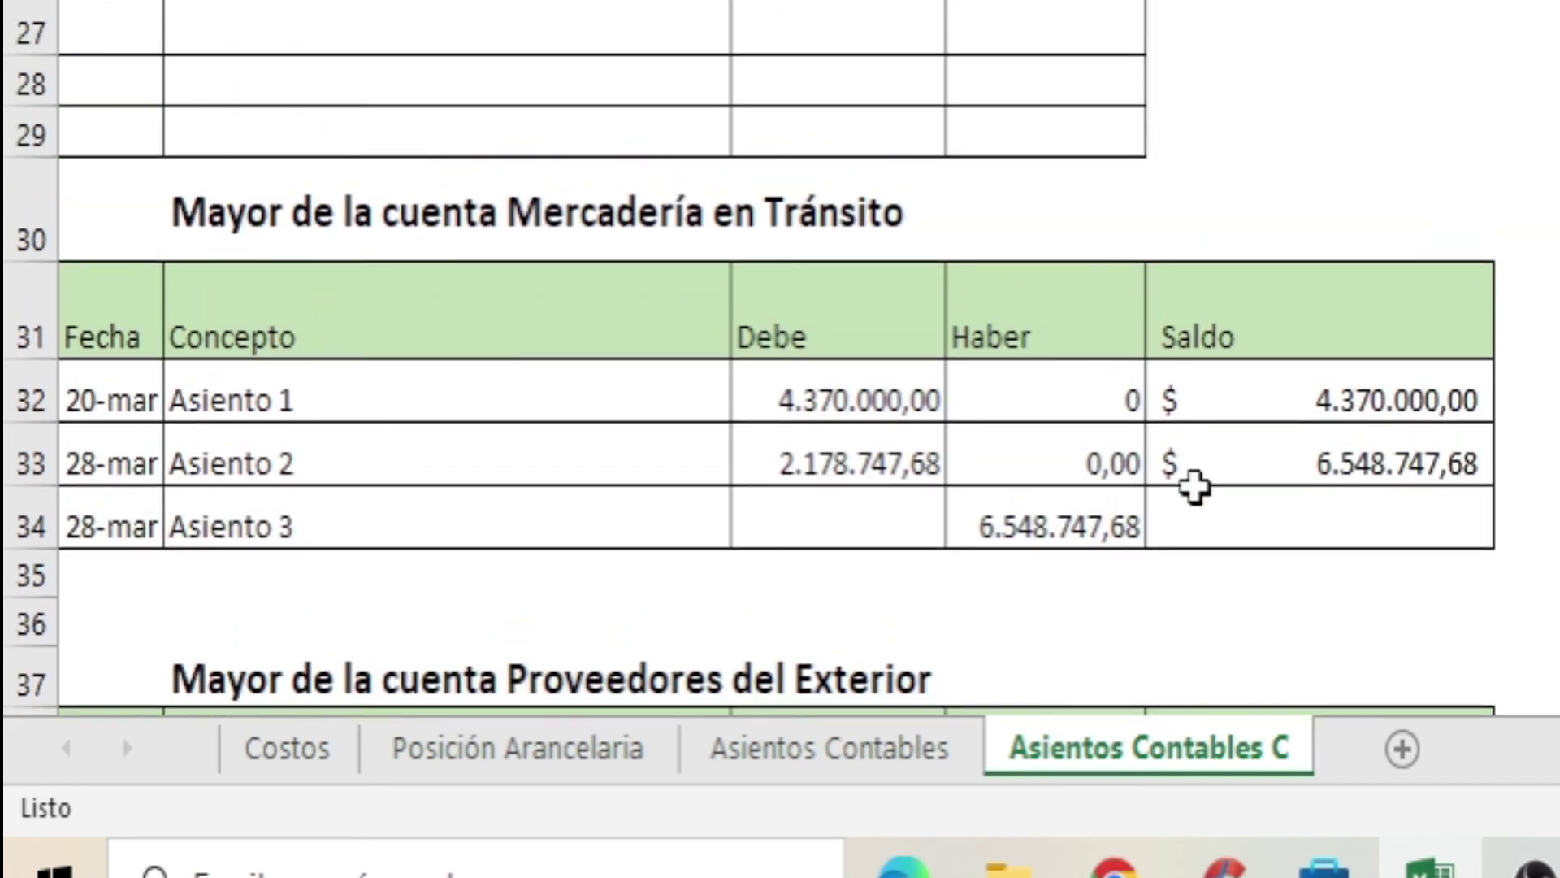
scroll(780, 365, up, 2)
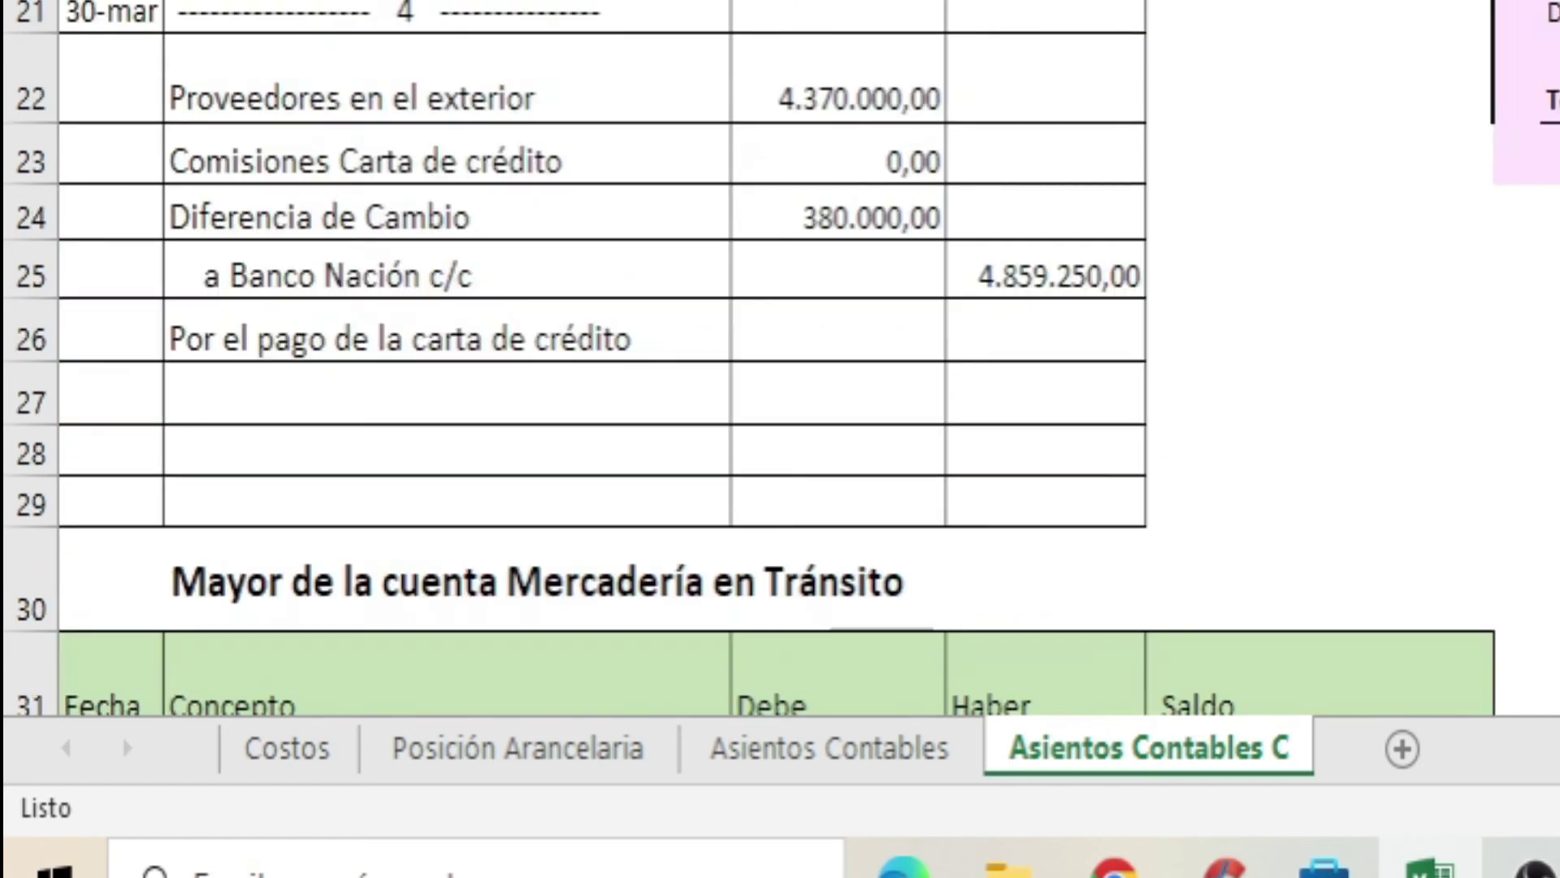
scroll(772, 14, up, 3)
click(488, 561)
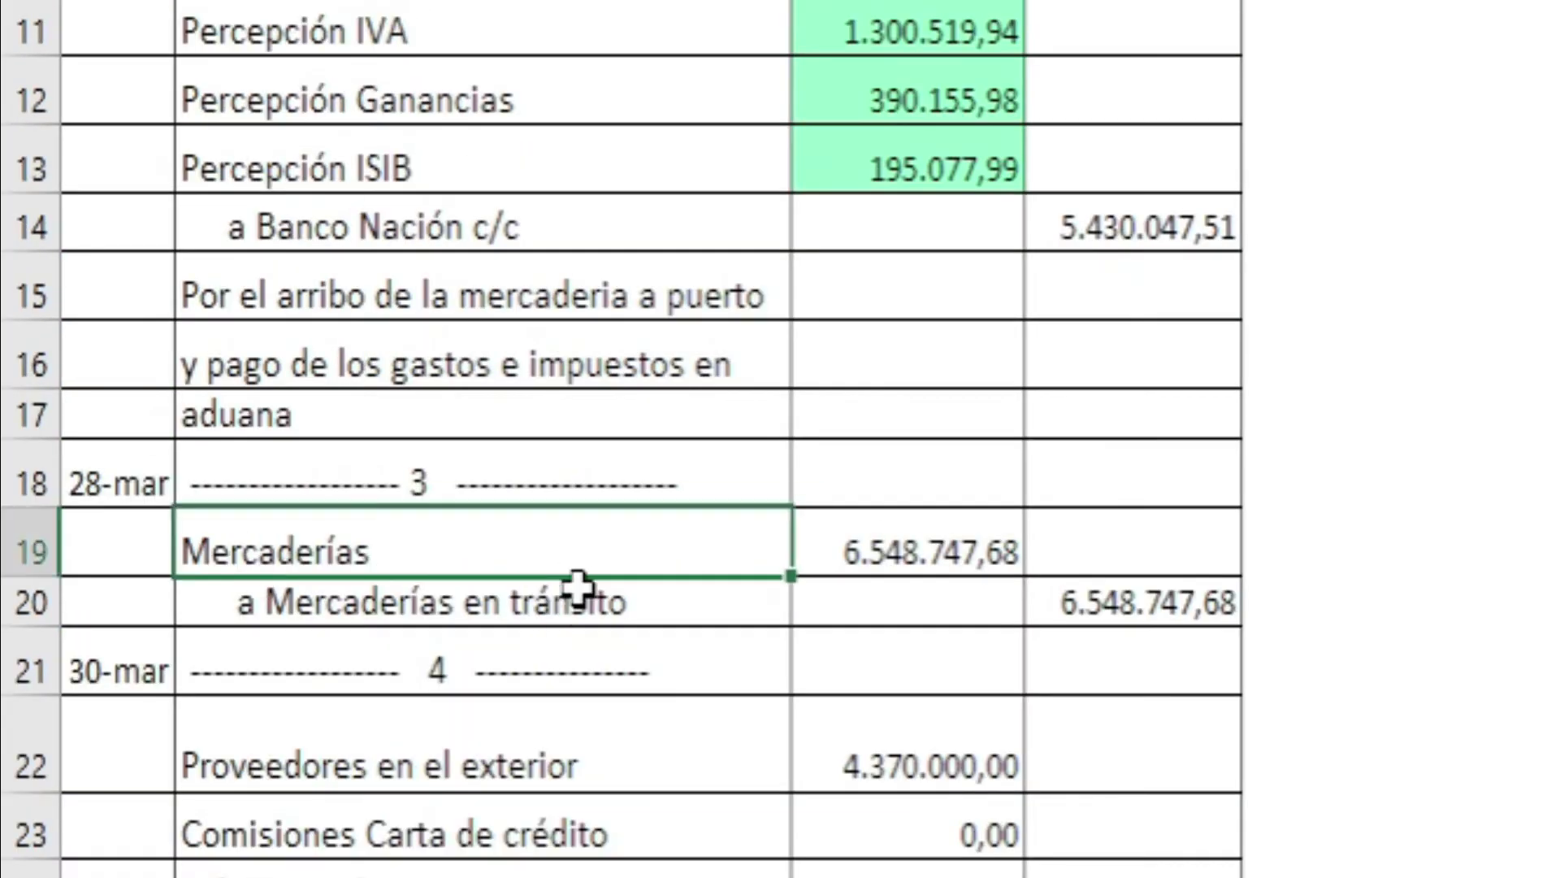
click(618, 618)
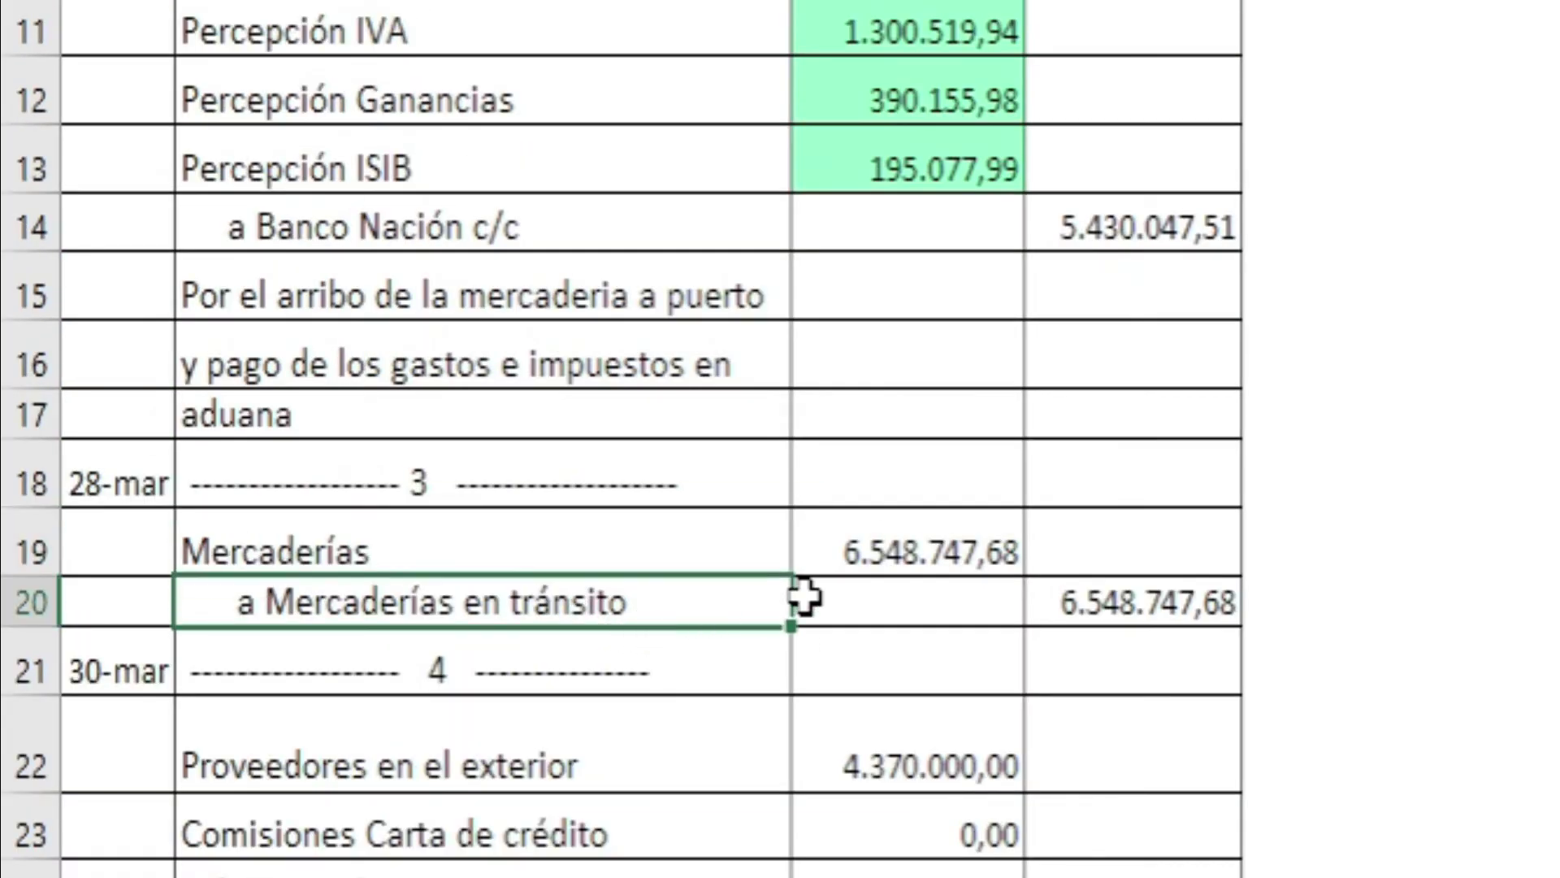
click(459, 559)
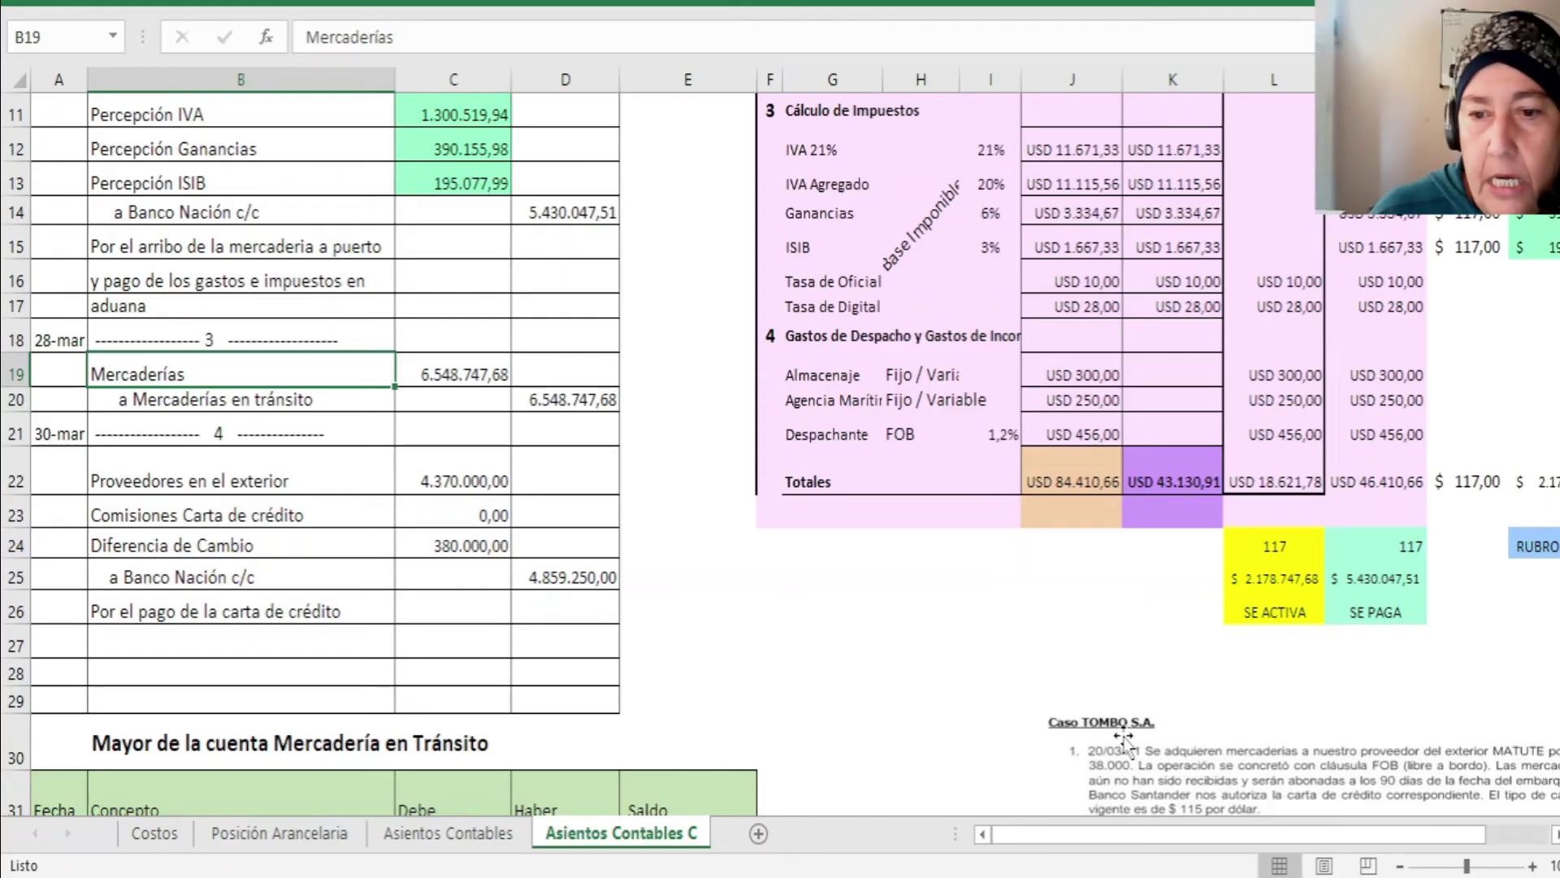
Step: Move the Caso TOMBO S.A. image beside journal entries 3 and 4 and enlarge it to read item 3
click(1124, 739)
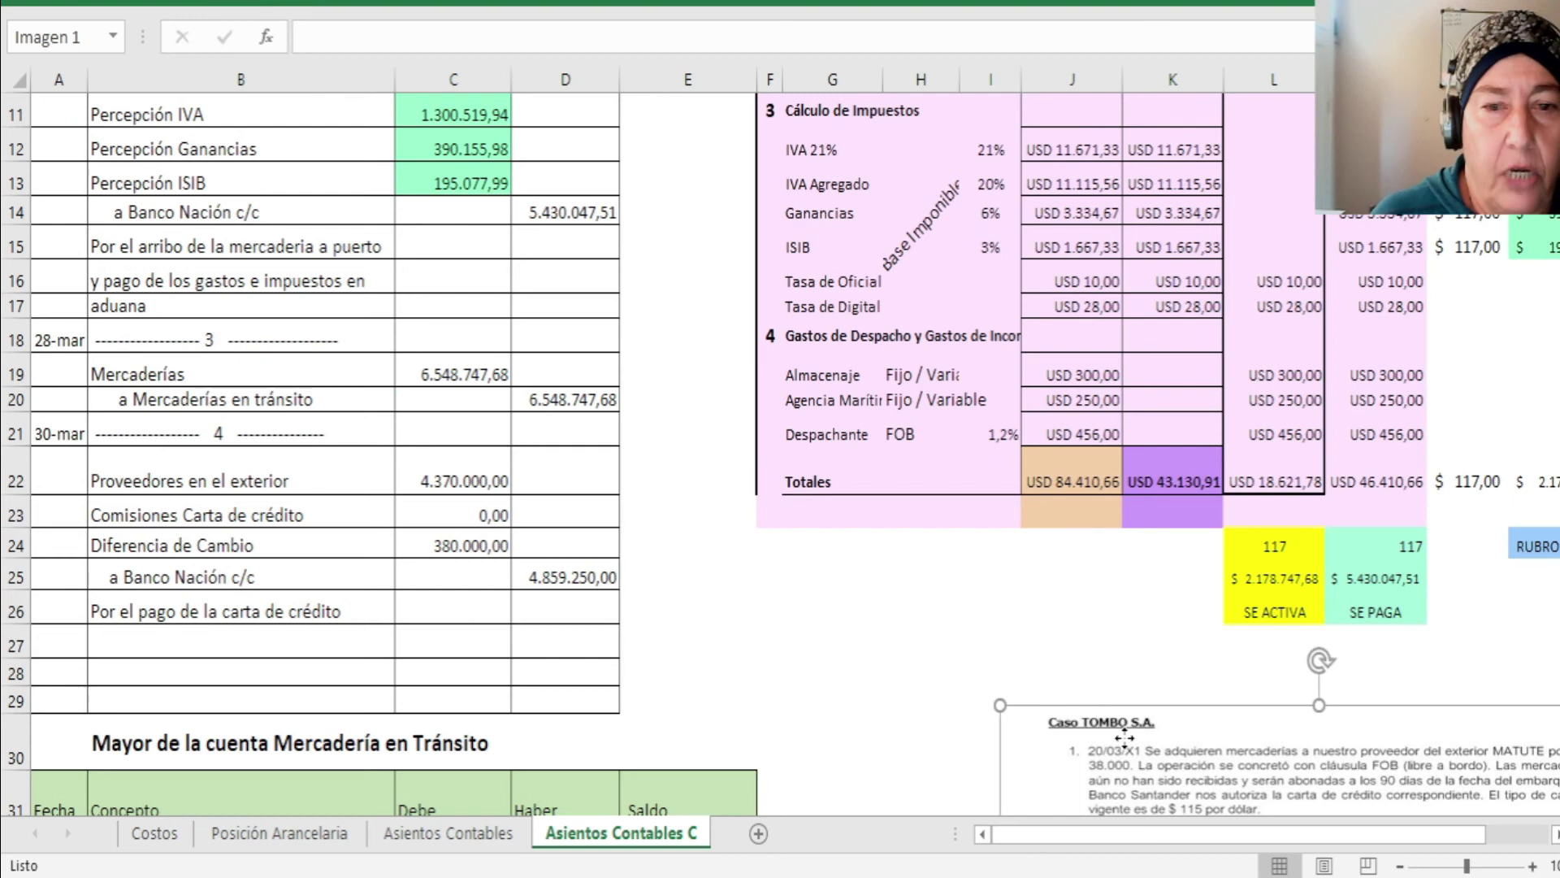
drag(1124, 739, 773, 113)
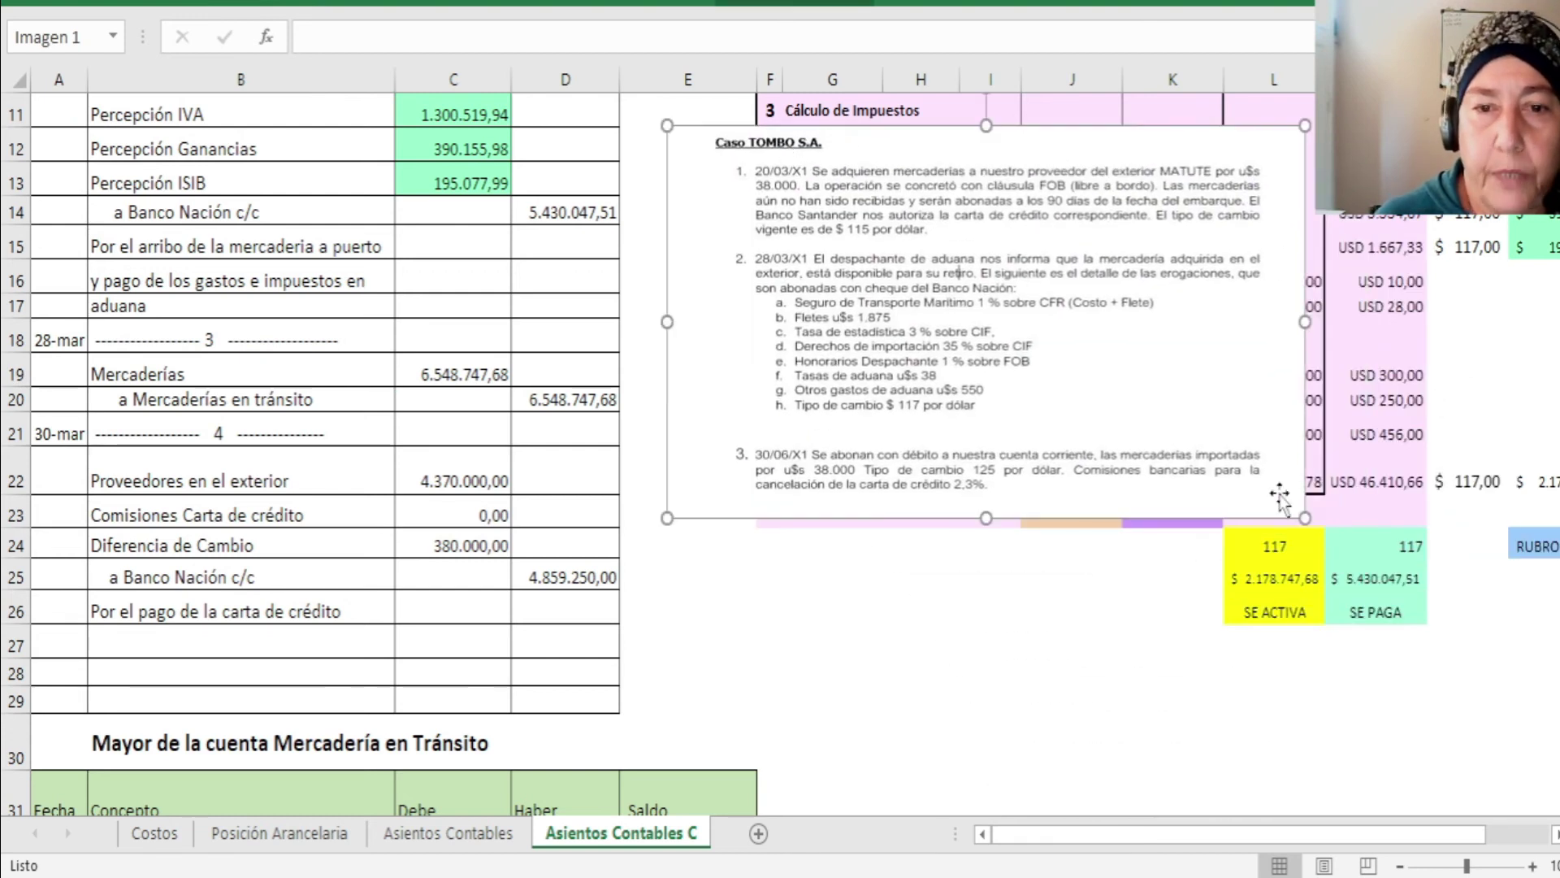
drag(1310, 521, 1438, 601)
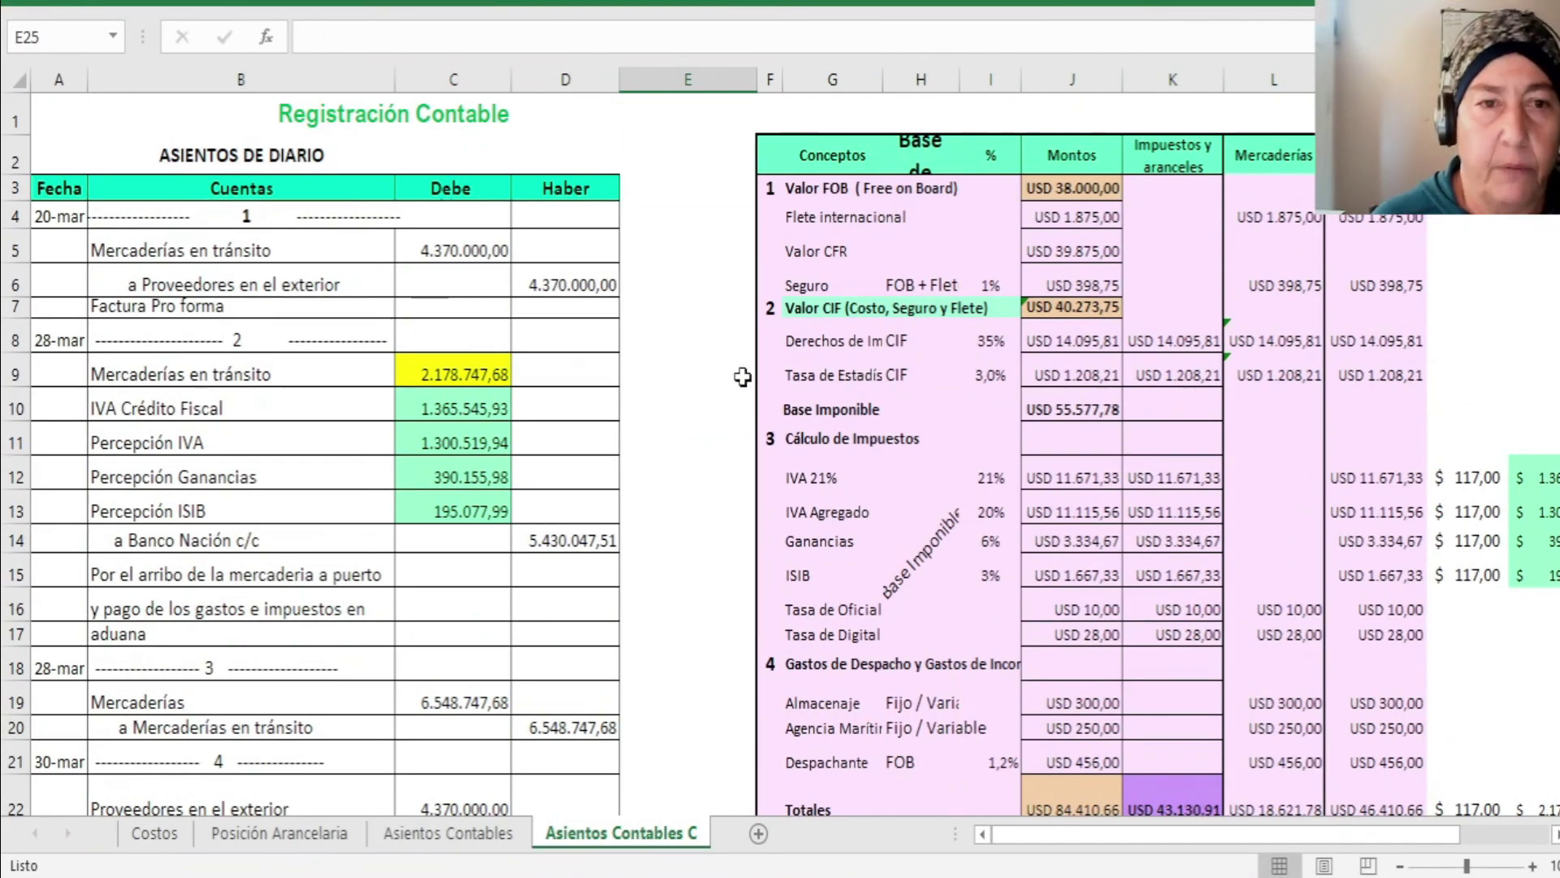
Step: Compare the Proveedores en el exterior credit of entry 1 with the Proveedores en el exterior debit of entry 4
click(549, 294)
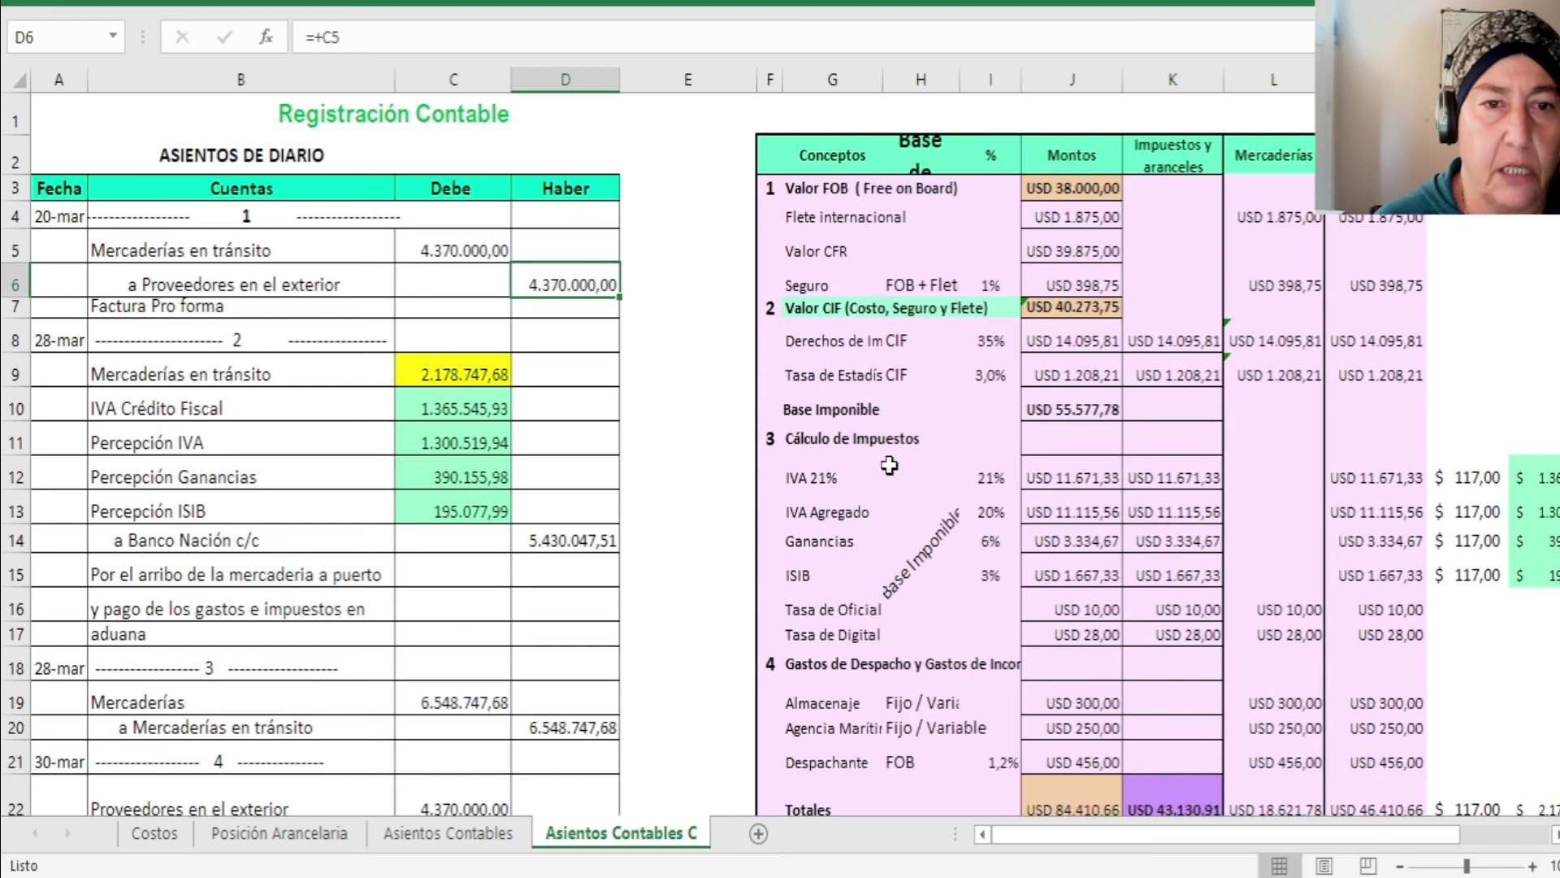
scroll(889, 465, down, 3)
click(458, 513)
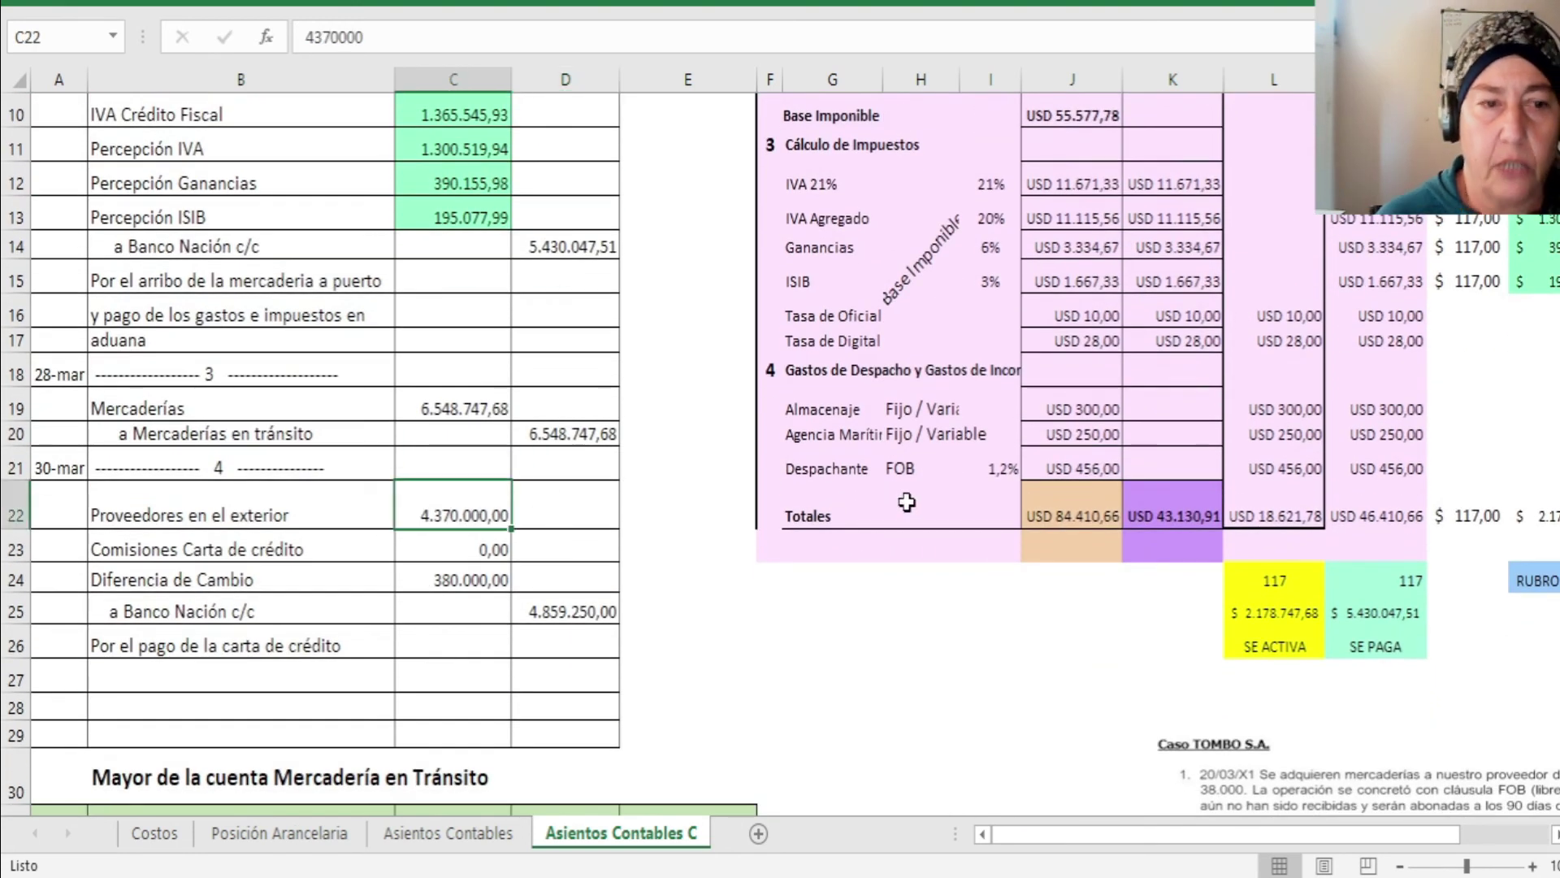
Step: Calculate the letter-of-credit amount in pesos as 38000*125 in cell E25, beside the Banco Nación c/c line of entry 4
click(687, 600)
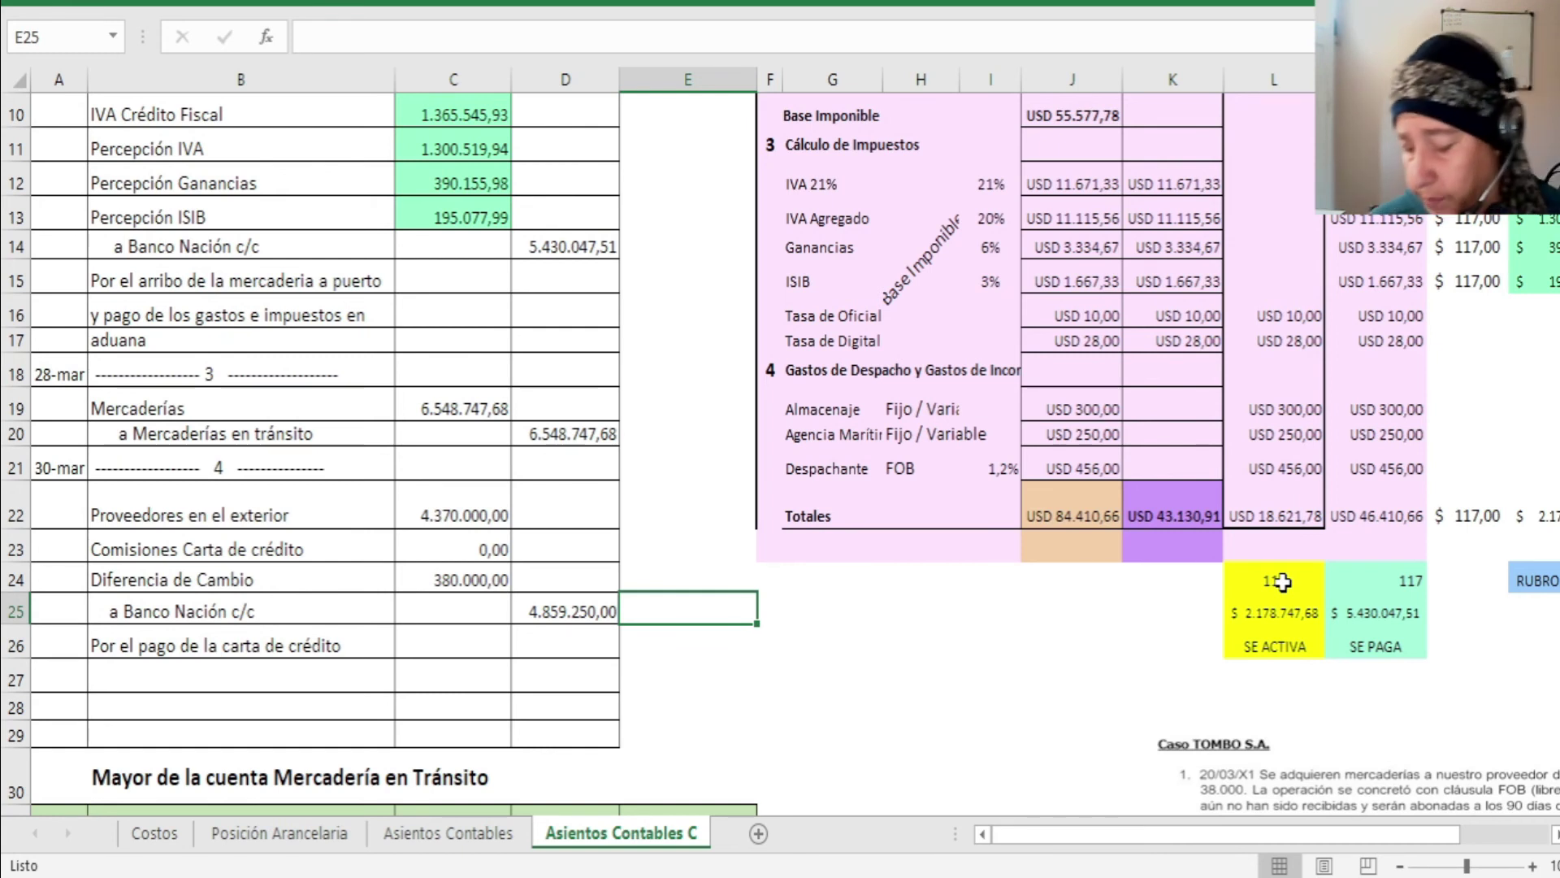
text(+38000*)
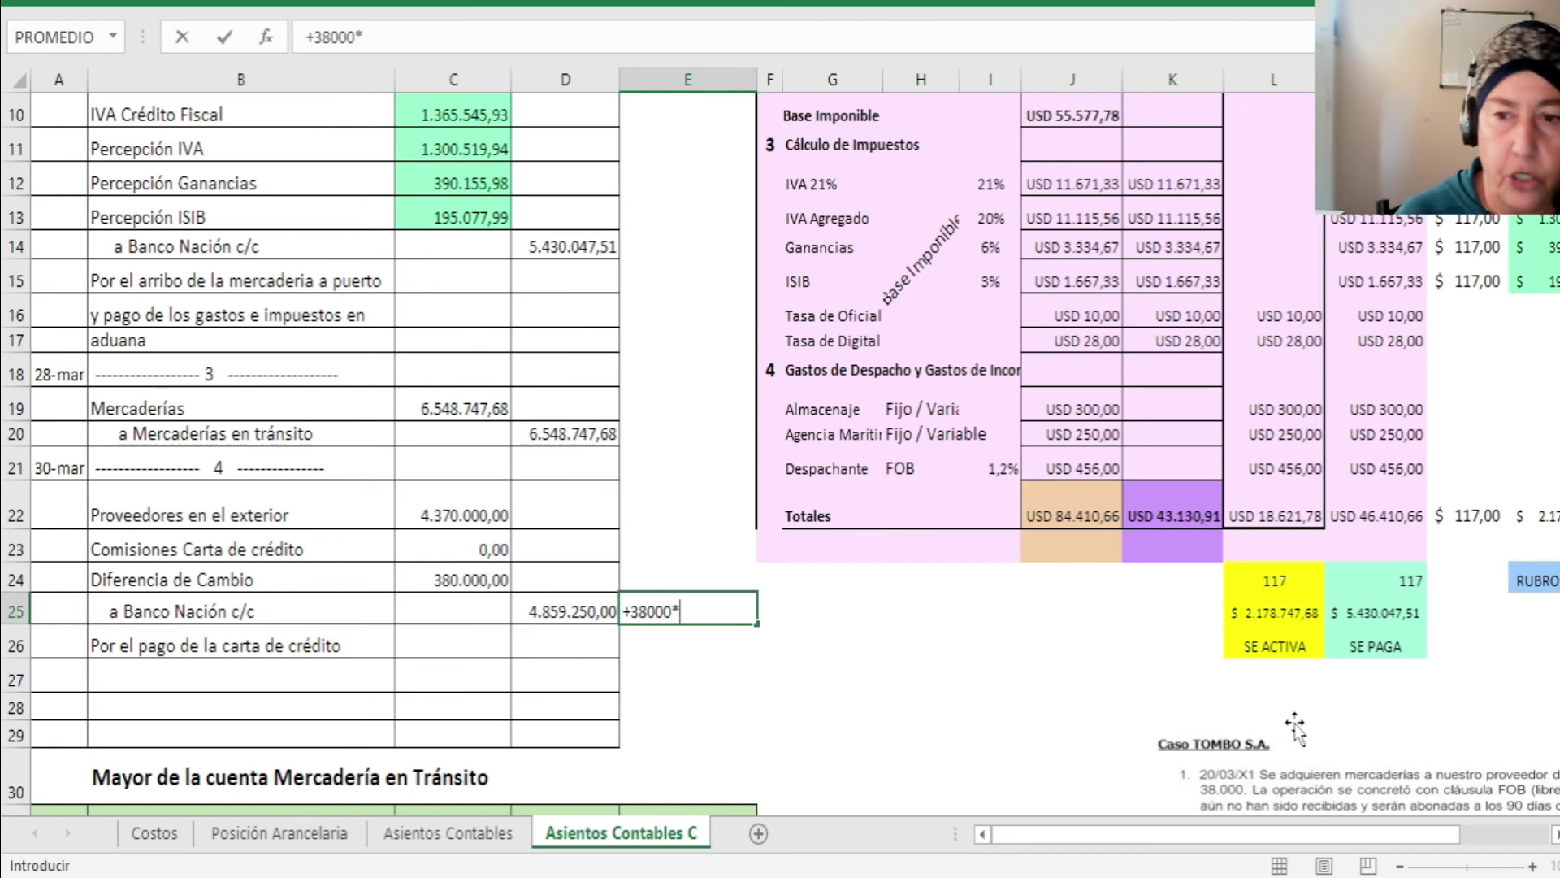
text(125)
key(Return)
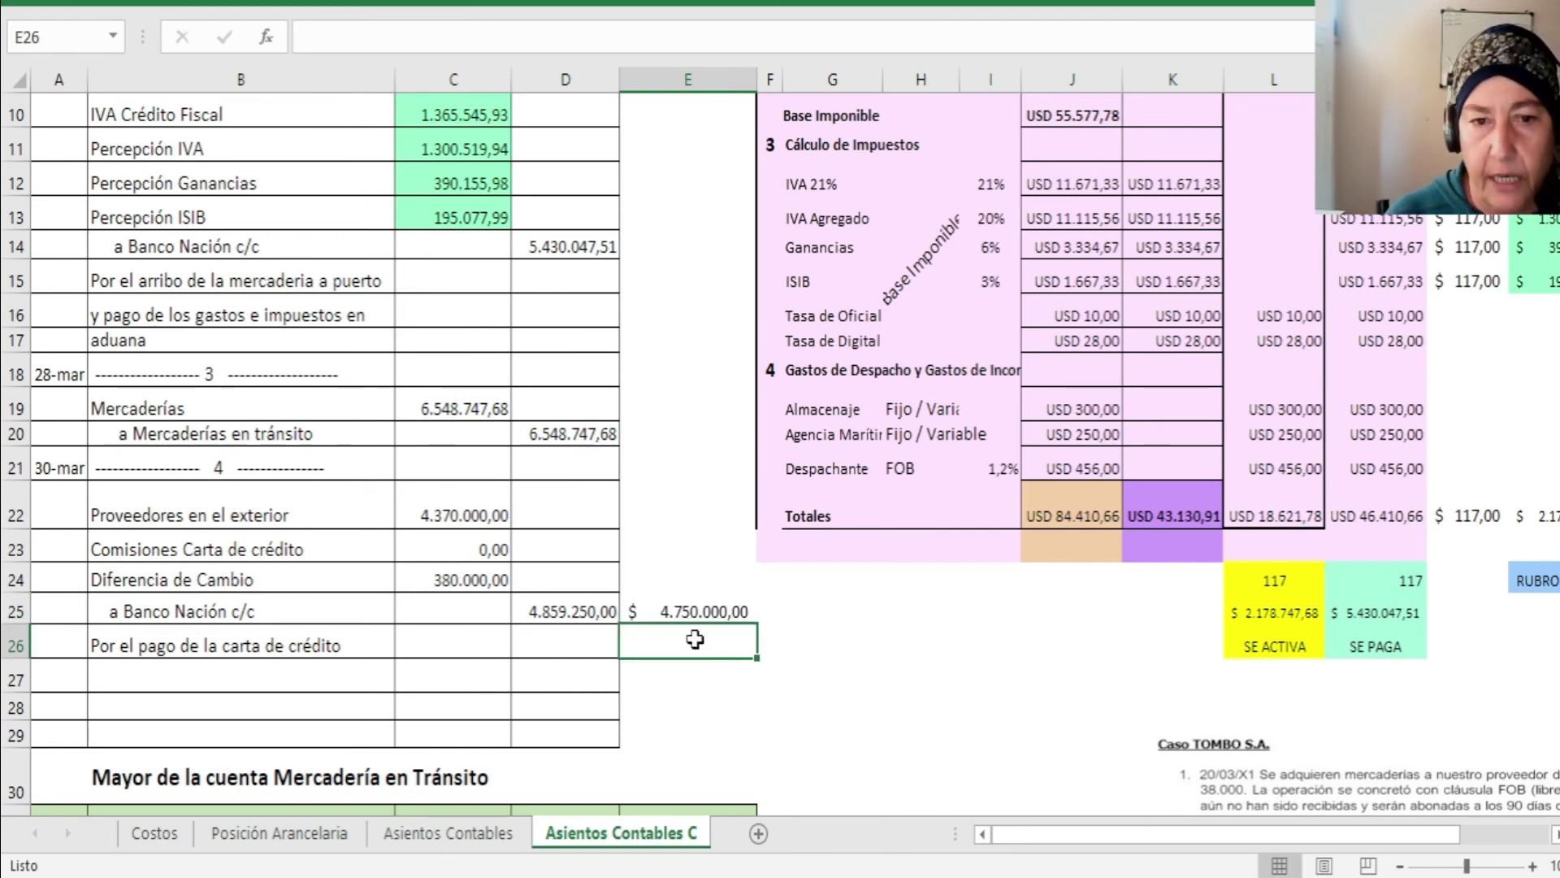
click(747, 613)
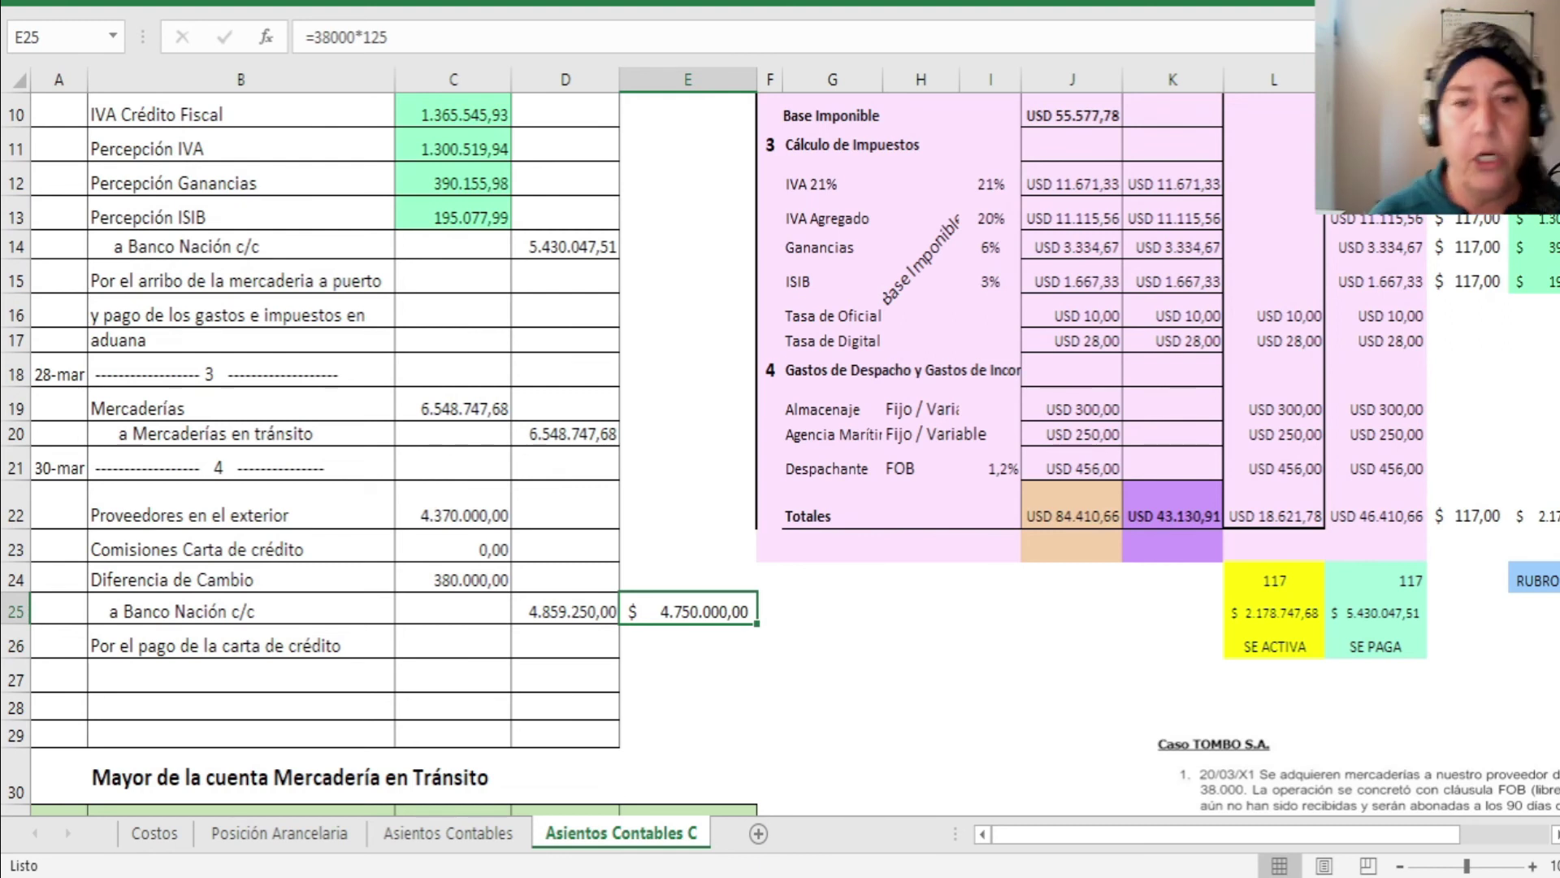
Step: Enter the commission rate of 2,3% in cell E26, formatted as a percentage with two decimals
click(741, 640)
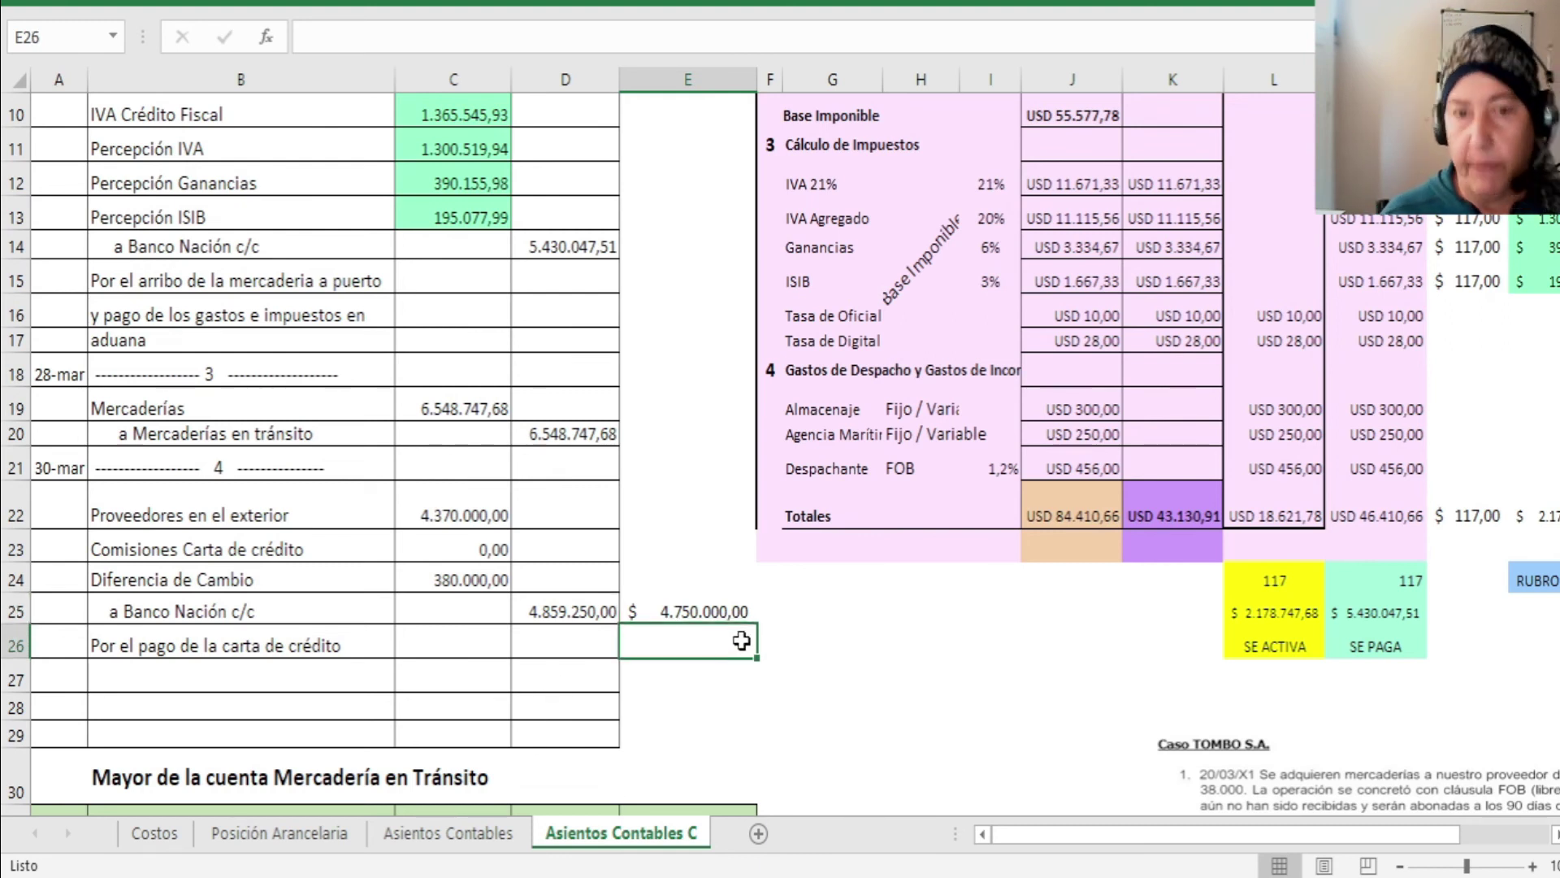
text(2,3)
key(ctrl+Return)
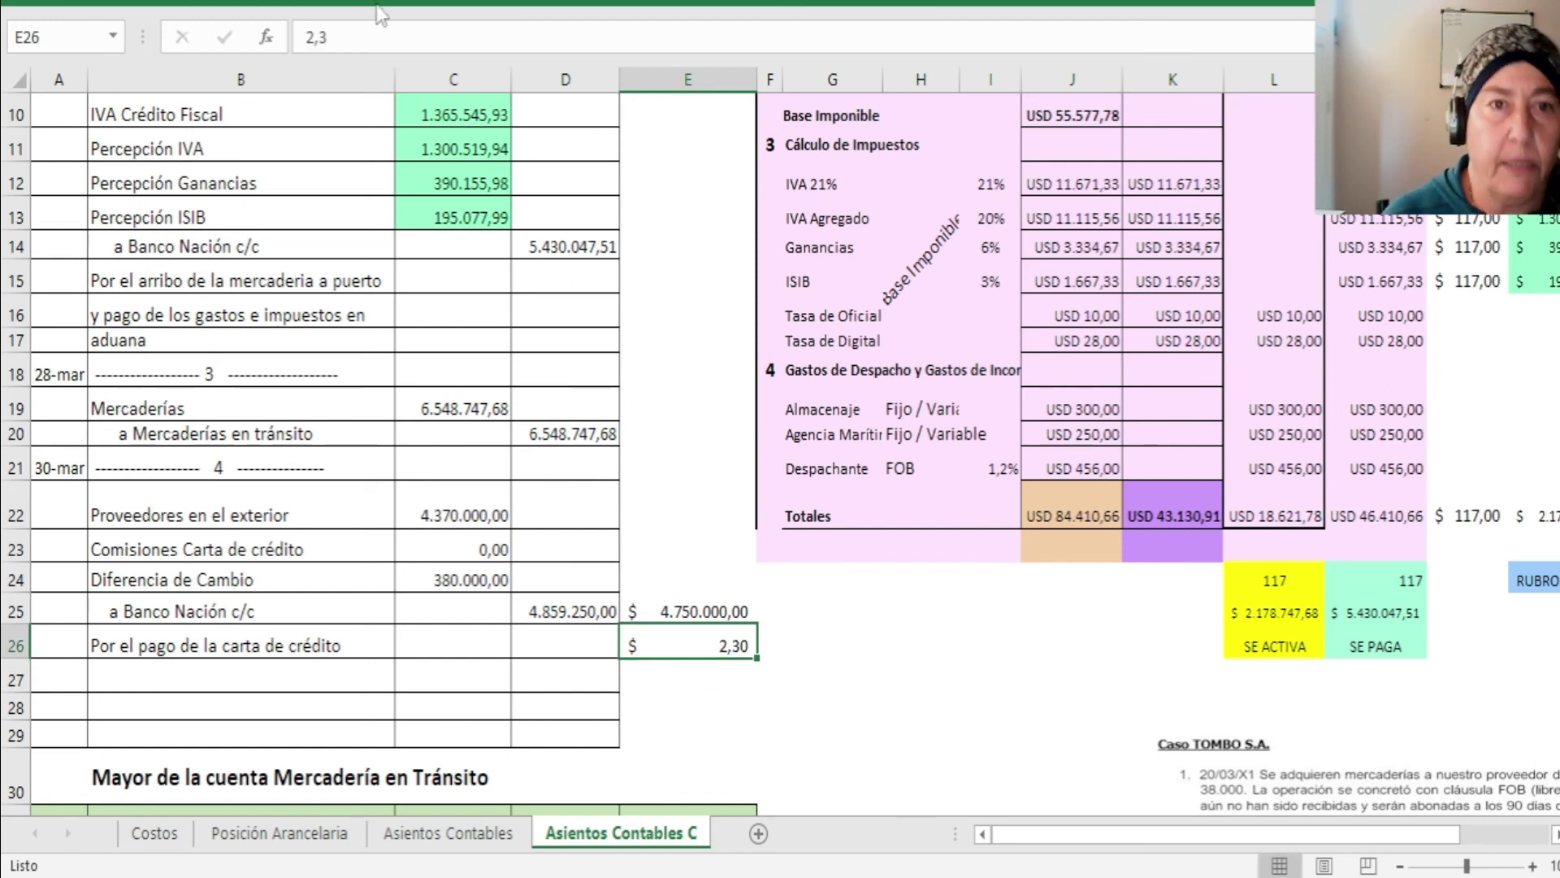
click(104, 4)
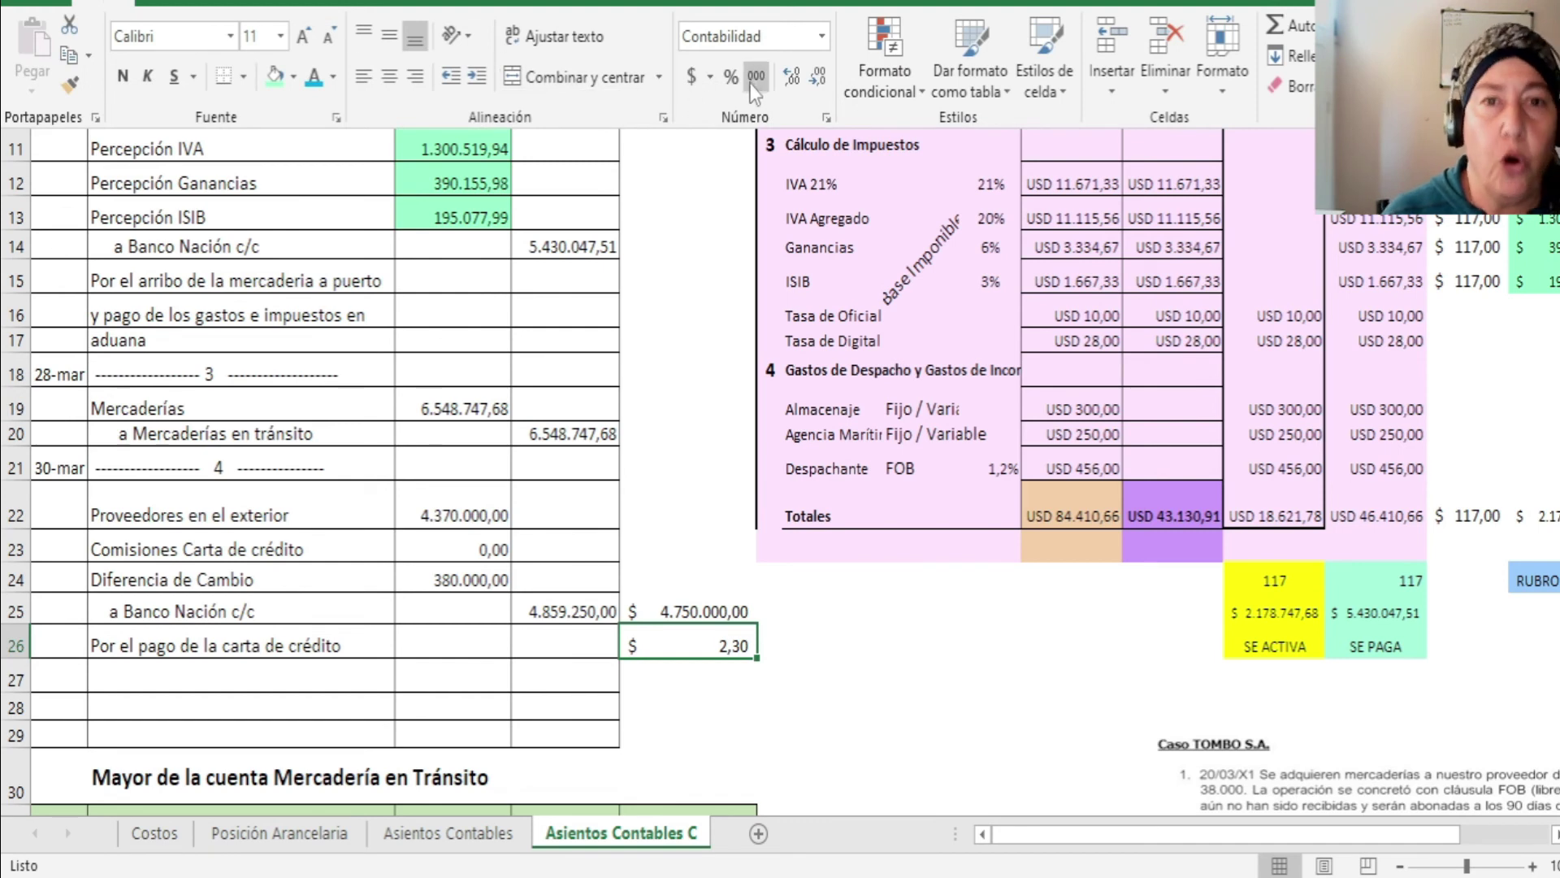
click(729, 79)
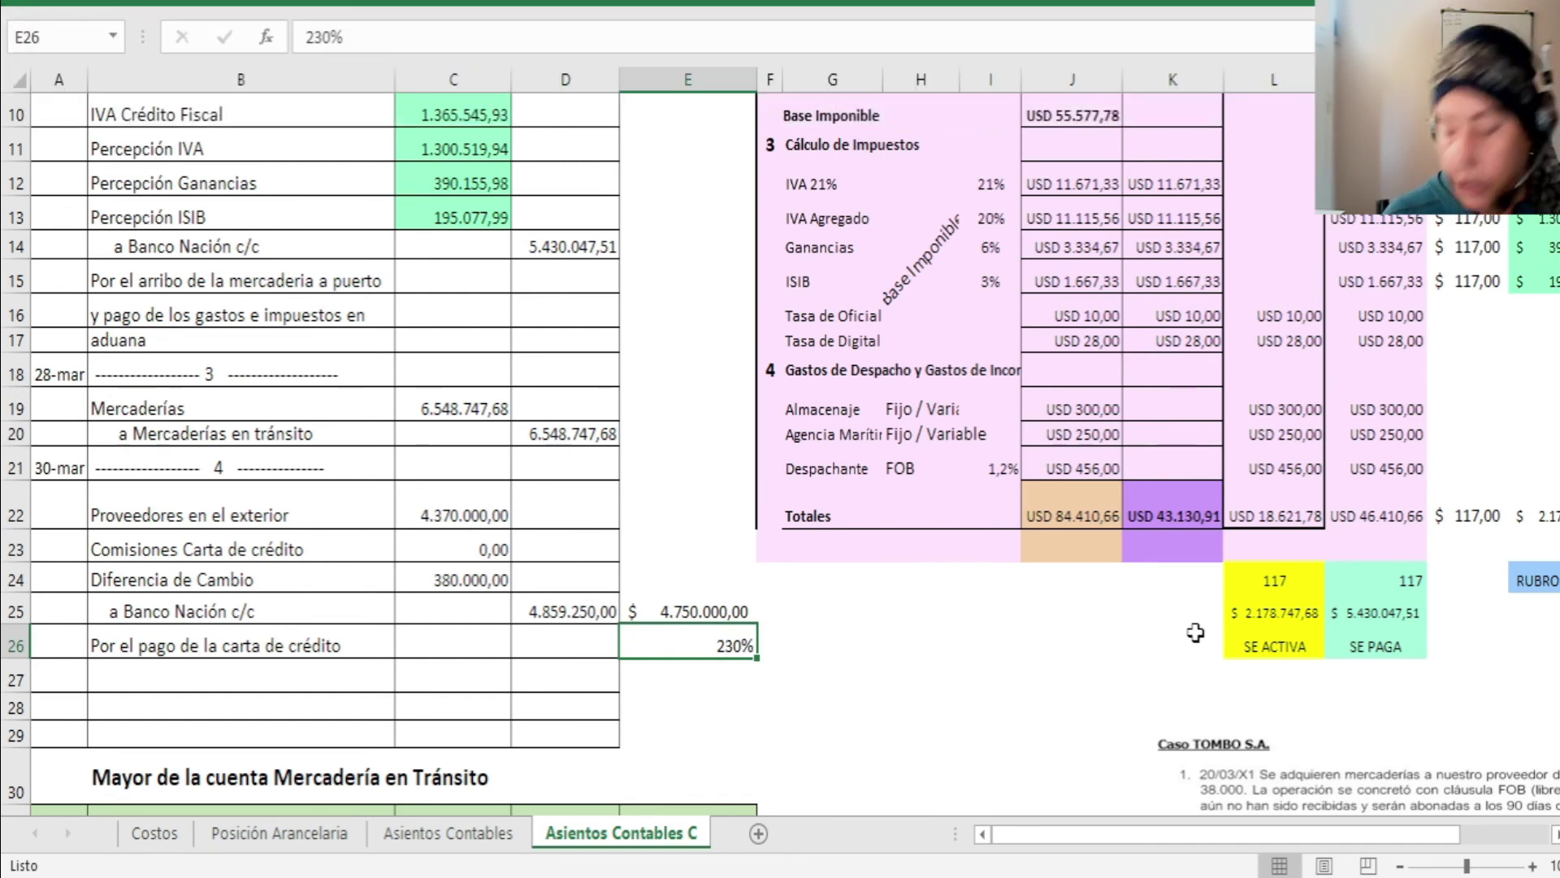
text(23,3)
key(Return)
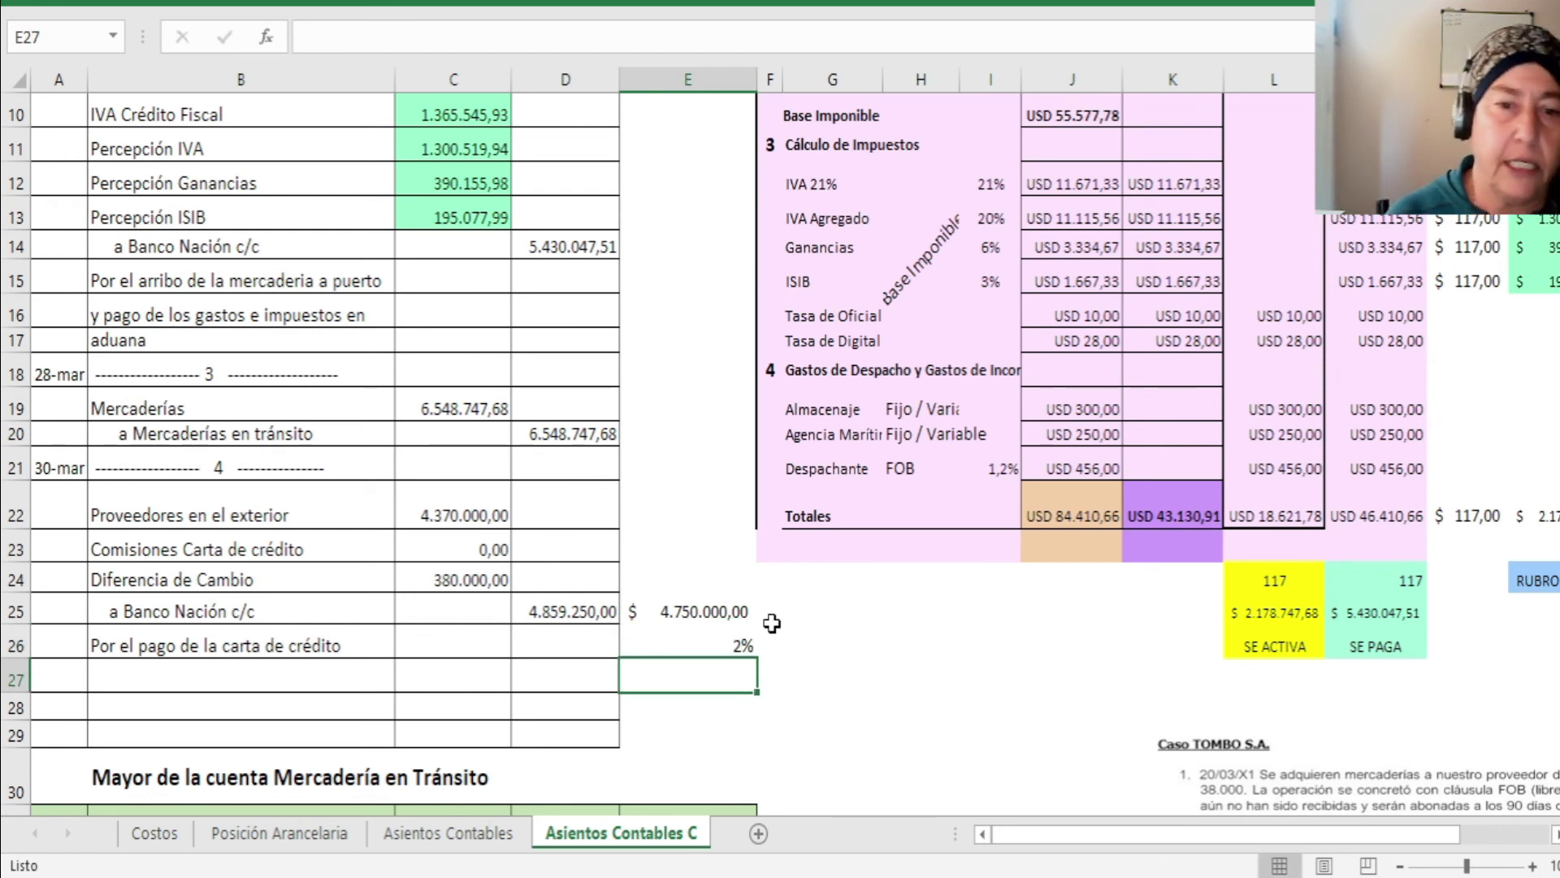
click(721, 638)
click(102, 6)
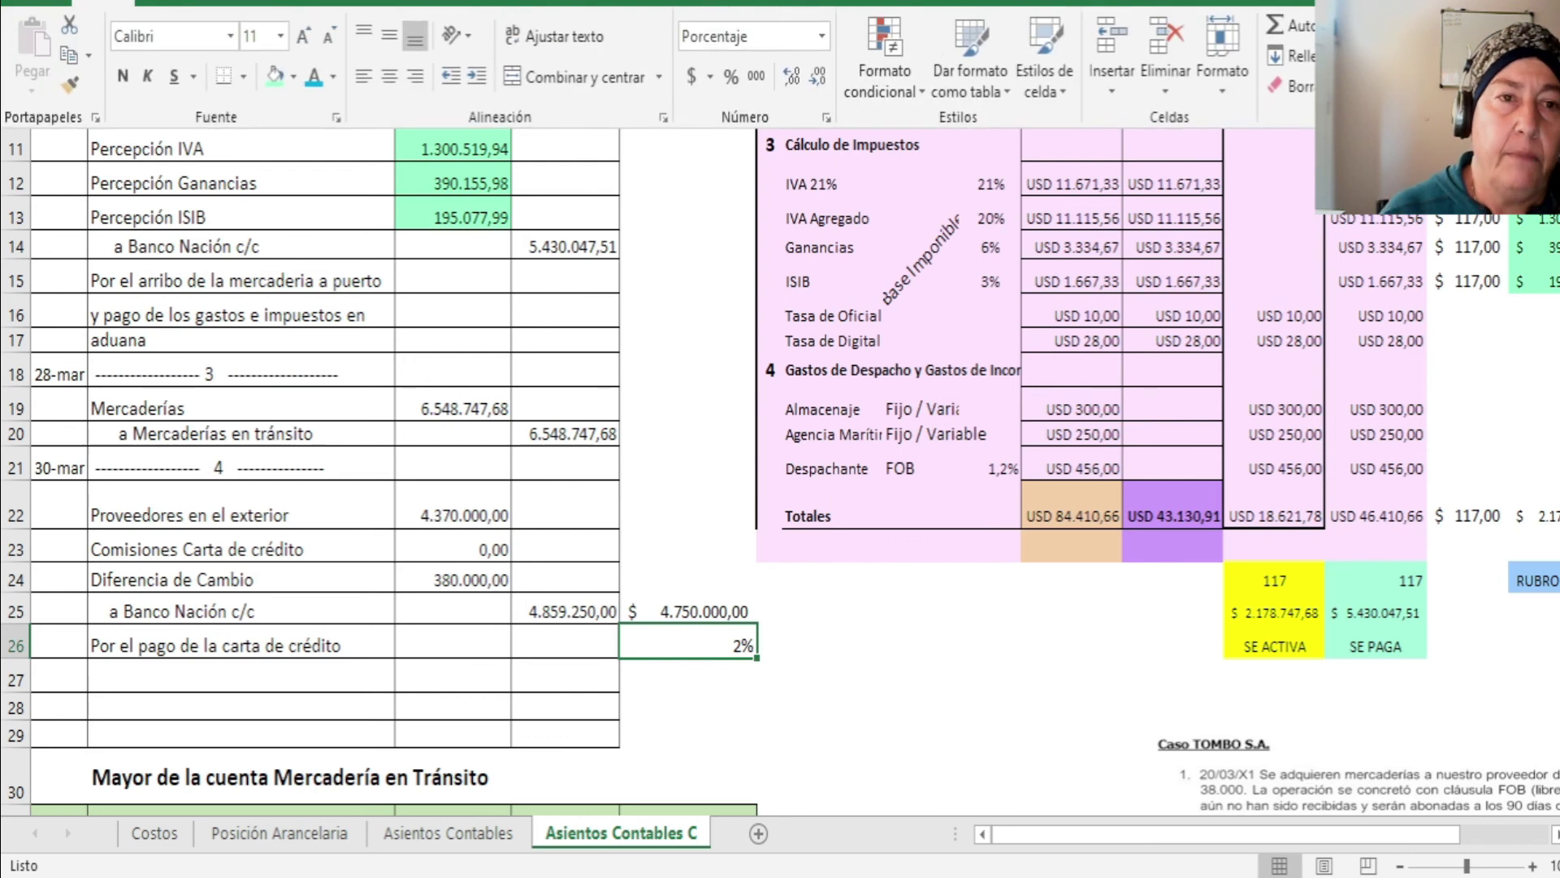
click(795, 77)
click(795, 77)
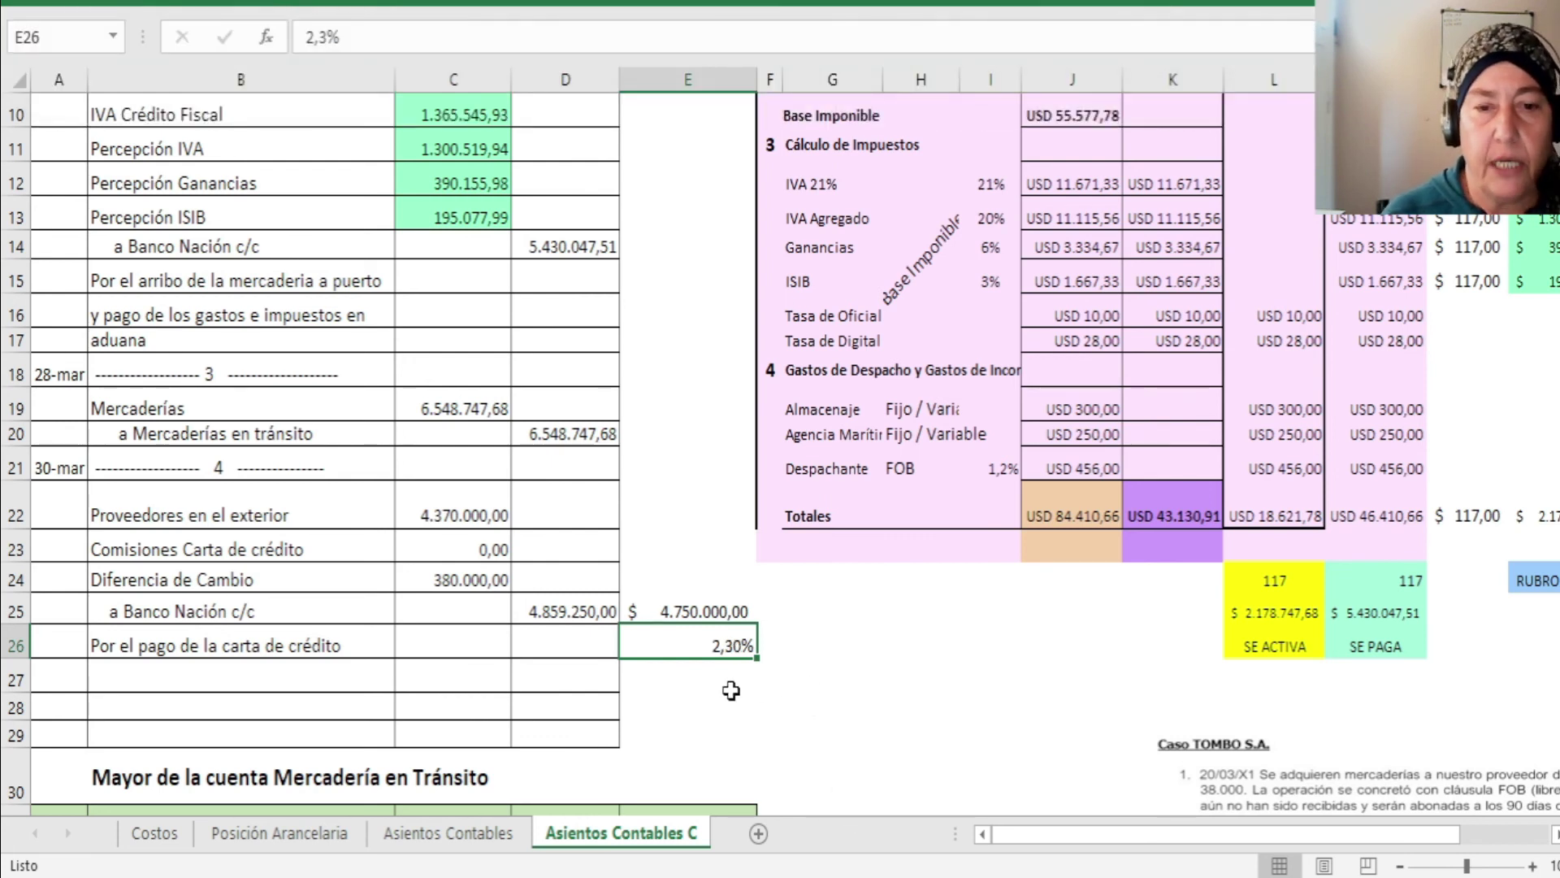
Step: Calculate the letter-of-credit commission in cell E27 by multiplying the rate in E26 by the peso amount in E25
click(731, 687)
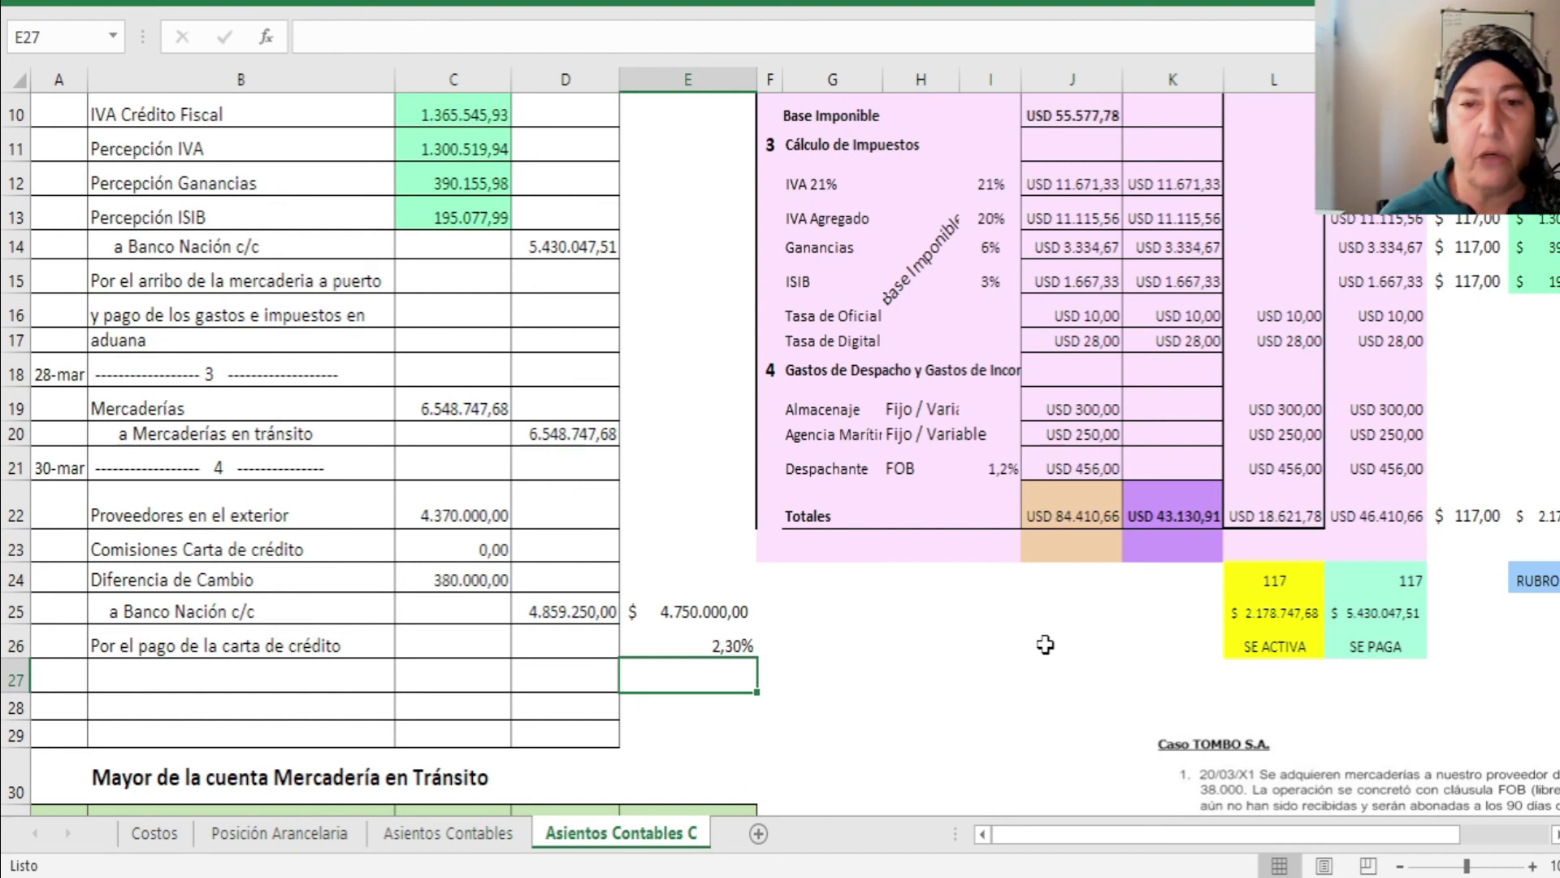
text(+)
key(Up)
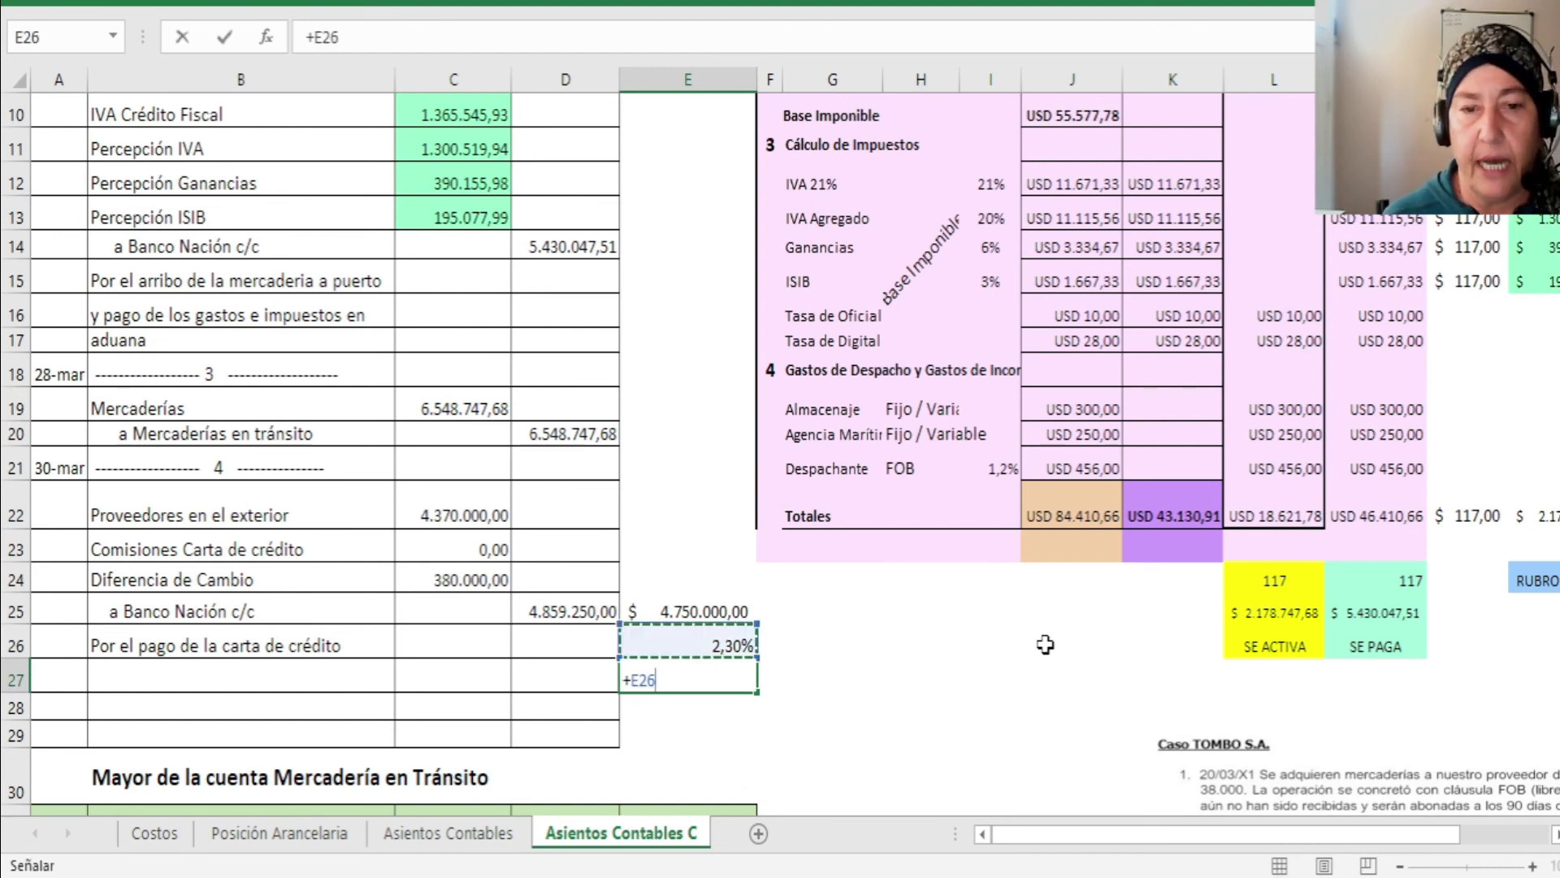
text(*)
key(Up)
key(Up)
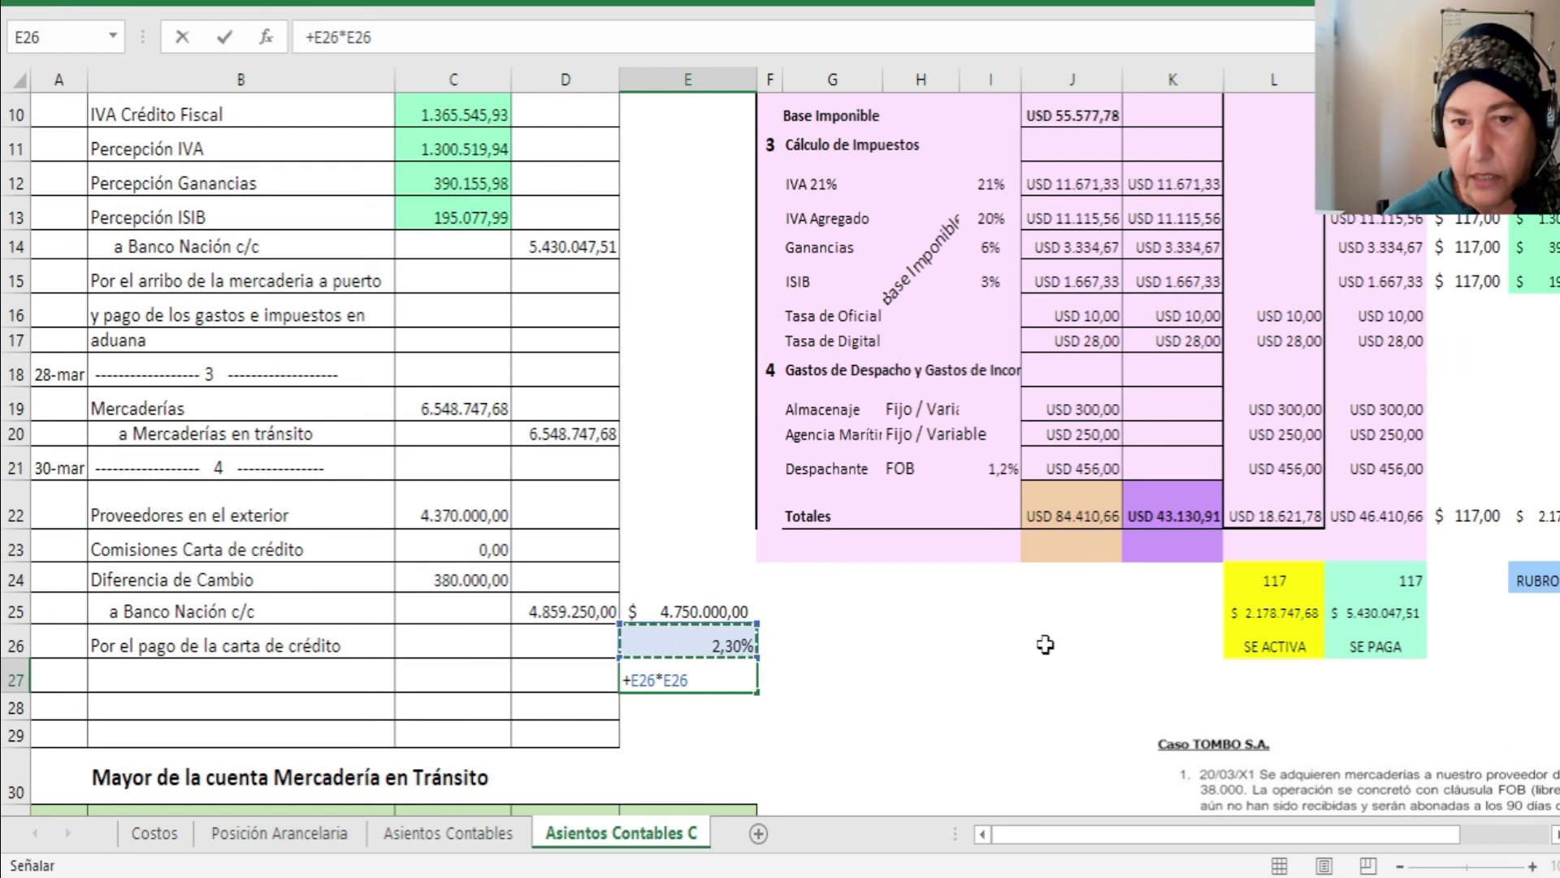
key(Return)
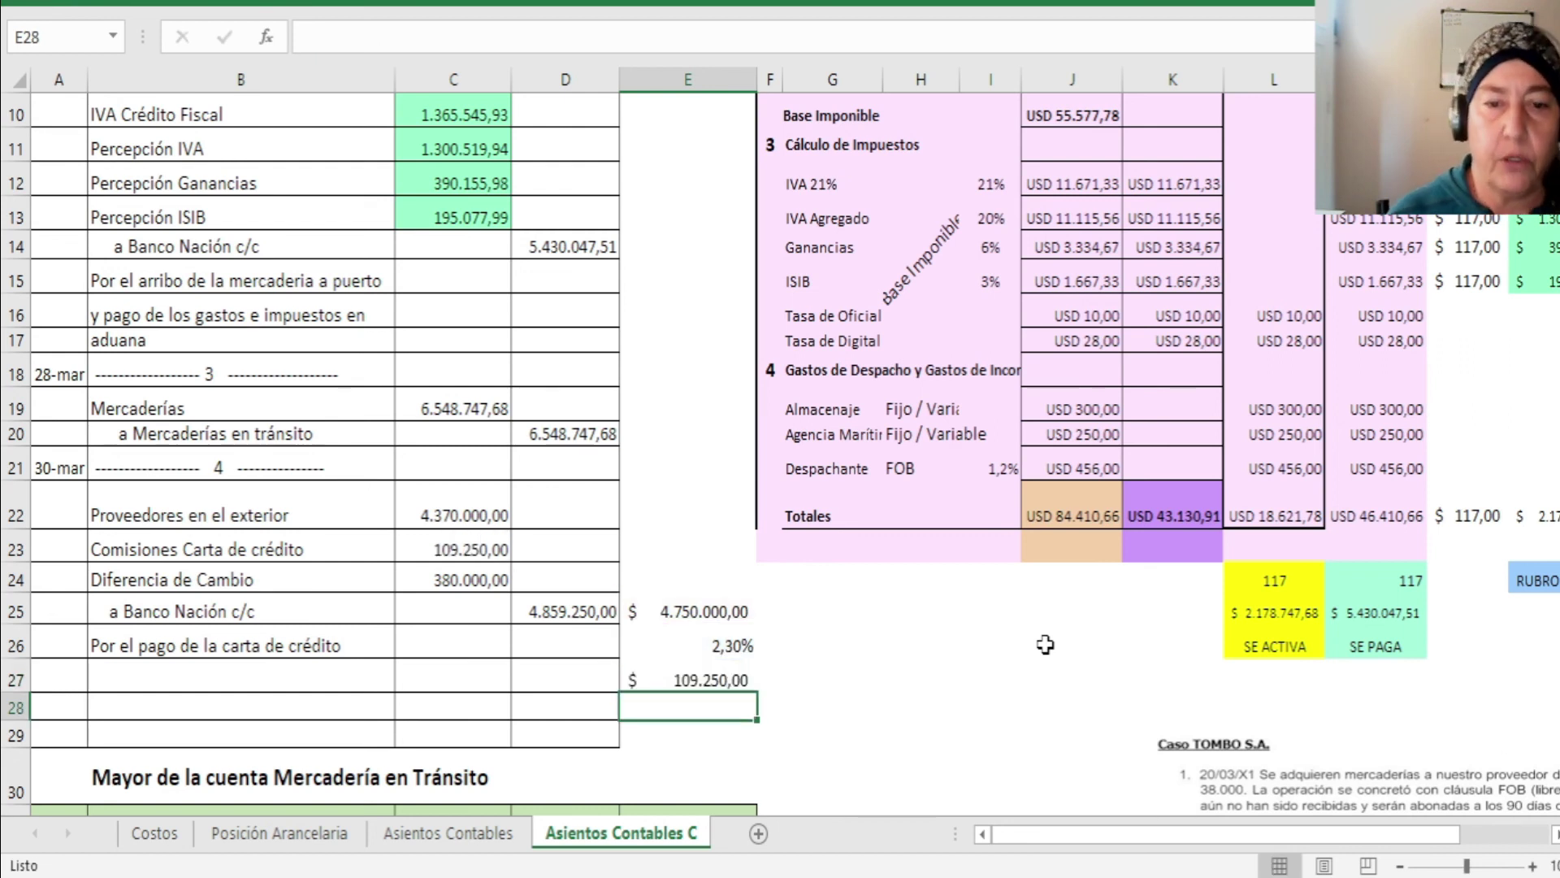
Step: Add the peso amount in E25 and the commission in E27 in cell E28
text(+)
key(Up)
key(Up)
key(Up)
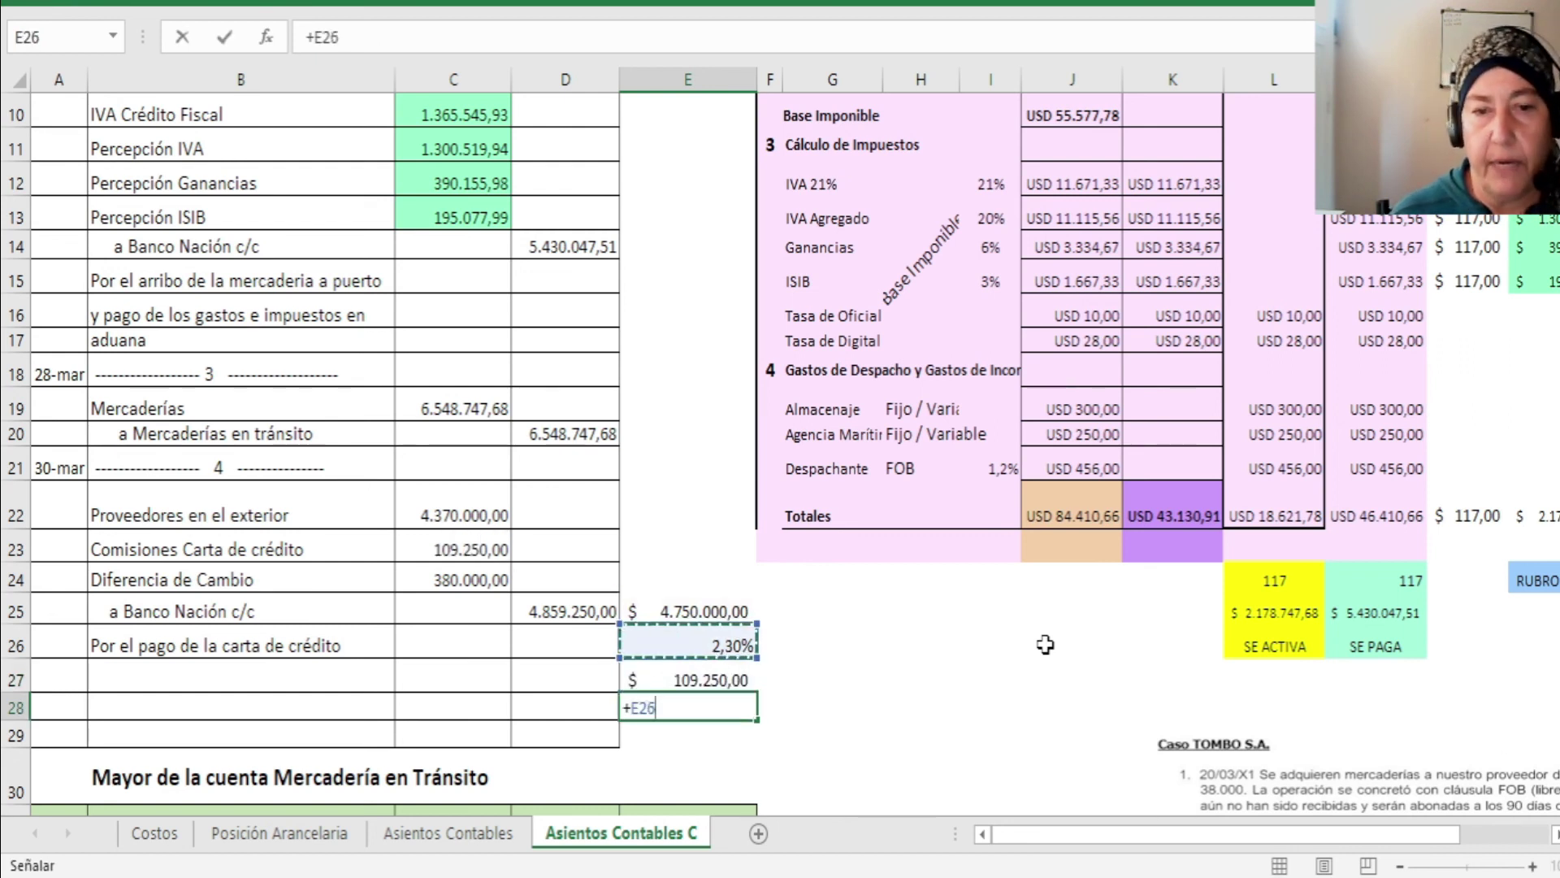
text(+)
key(Up)
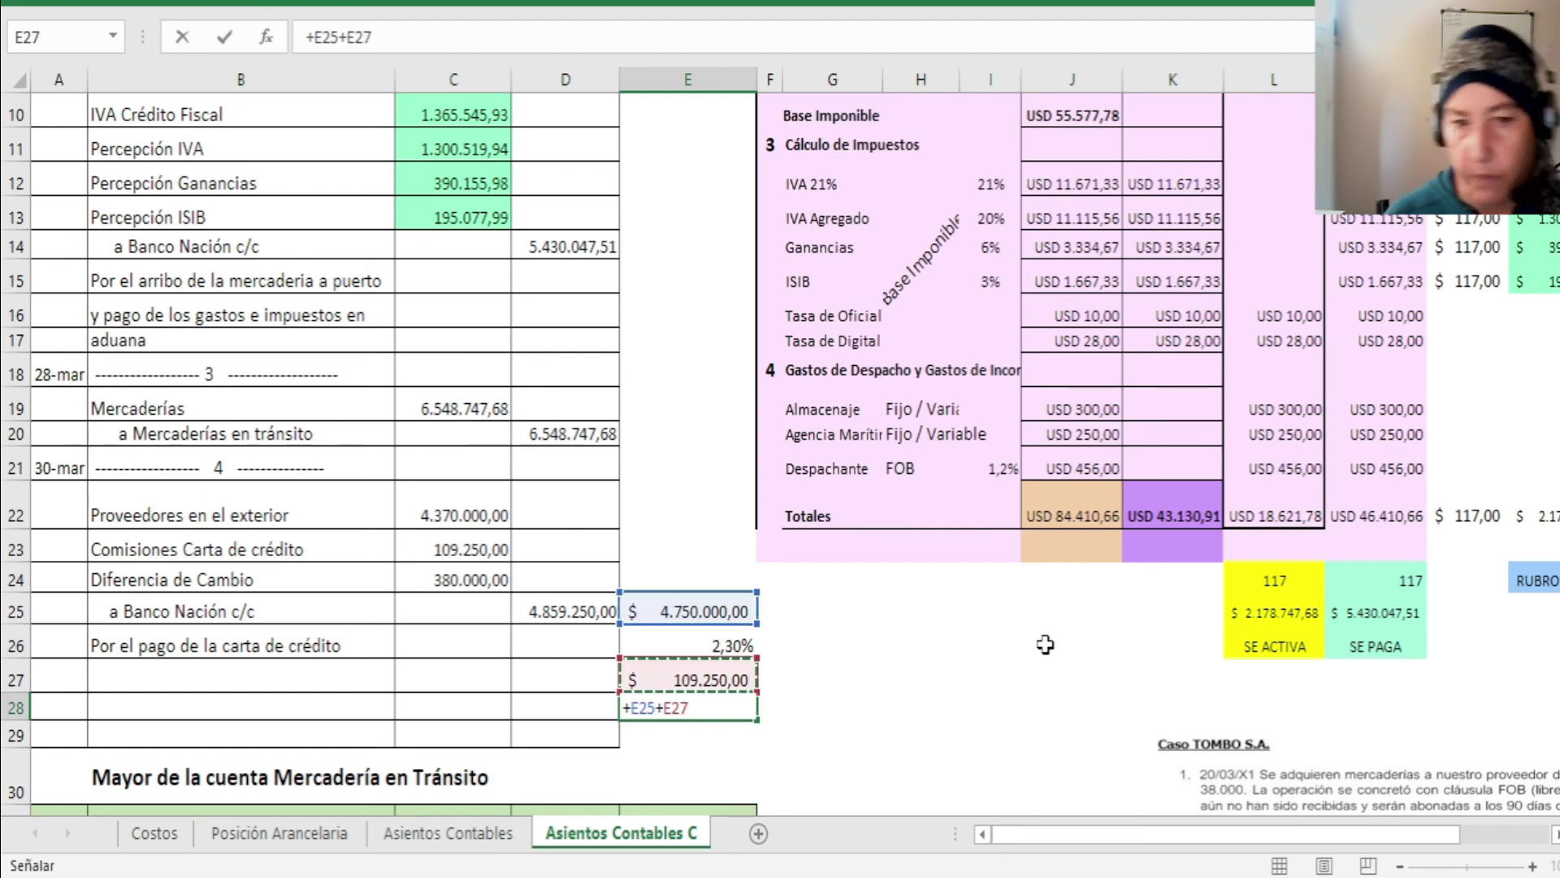
key(Return)
Step: Compare entry 4's Banco Nación c/c, Comisiones Carta de crédito and Diferencia de Cambio amounts with the calculations in column E
click(606, 613)
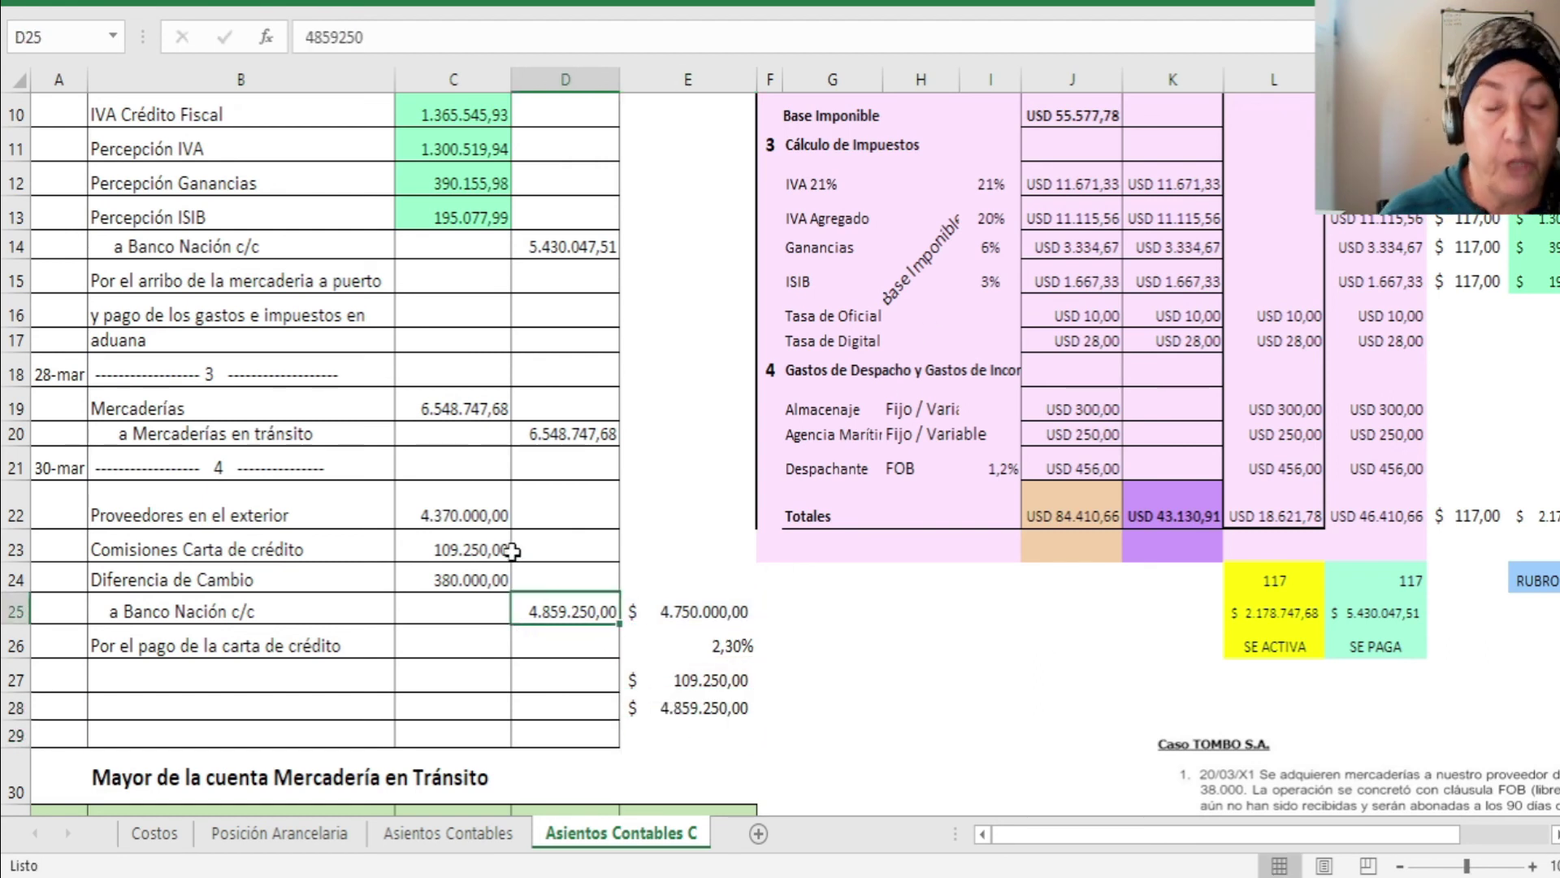
click(462, 554)
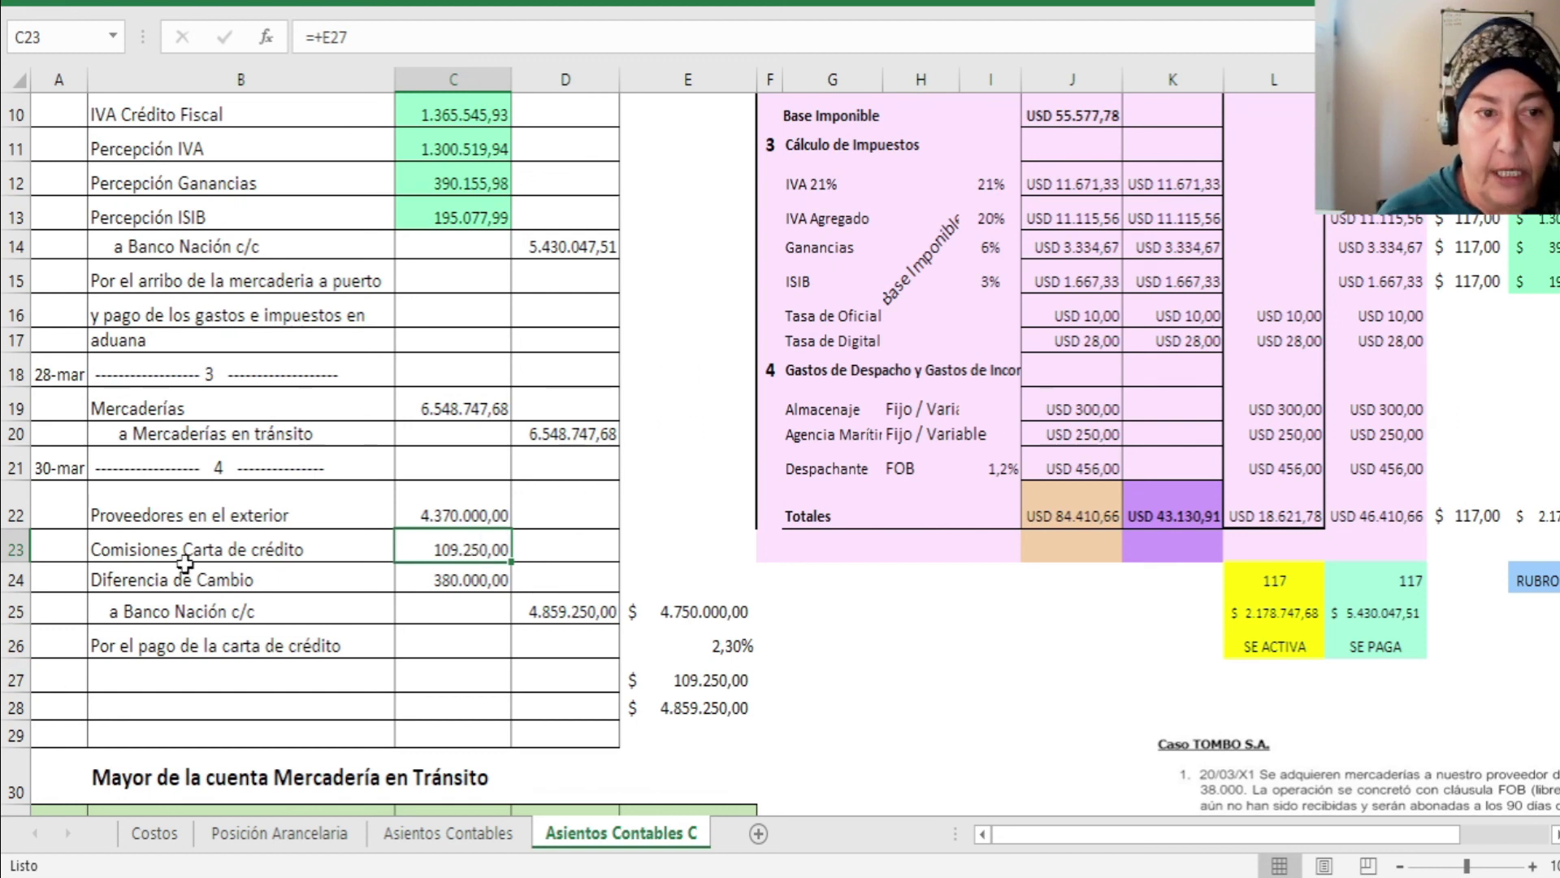
click(504, 577)
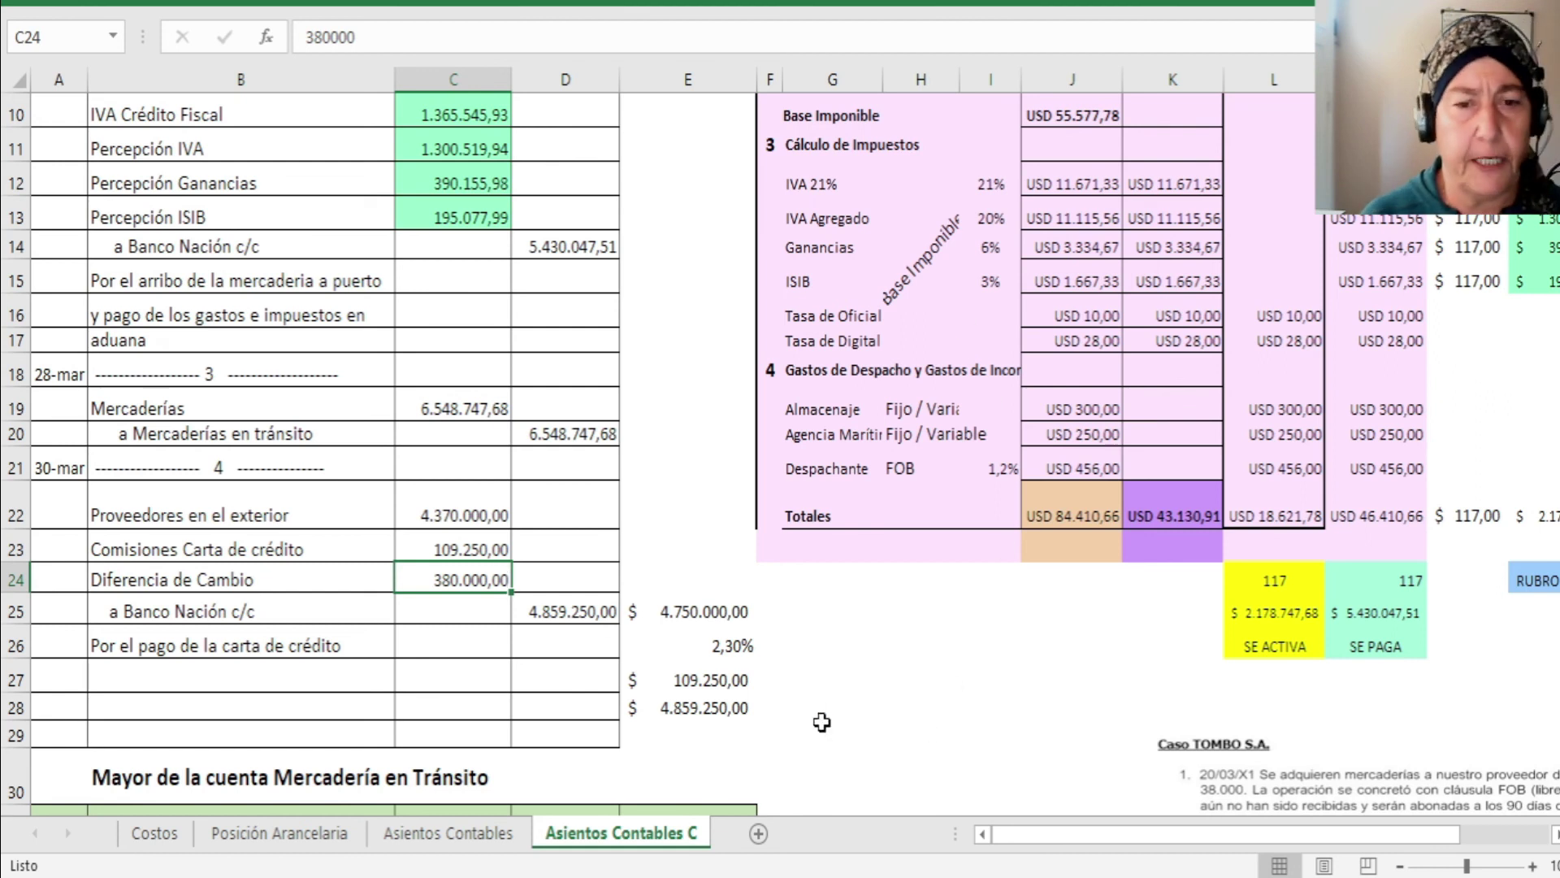
Step: Calculate the exchange difference as 38000*10 in cell E29 and compare it with entry 4's Diferencia de Cambio debit
click(715, 733)
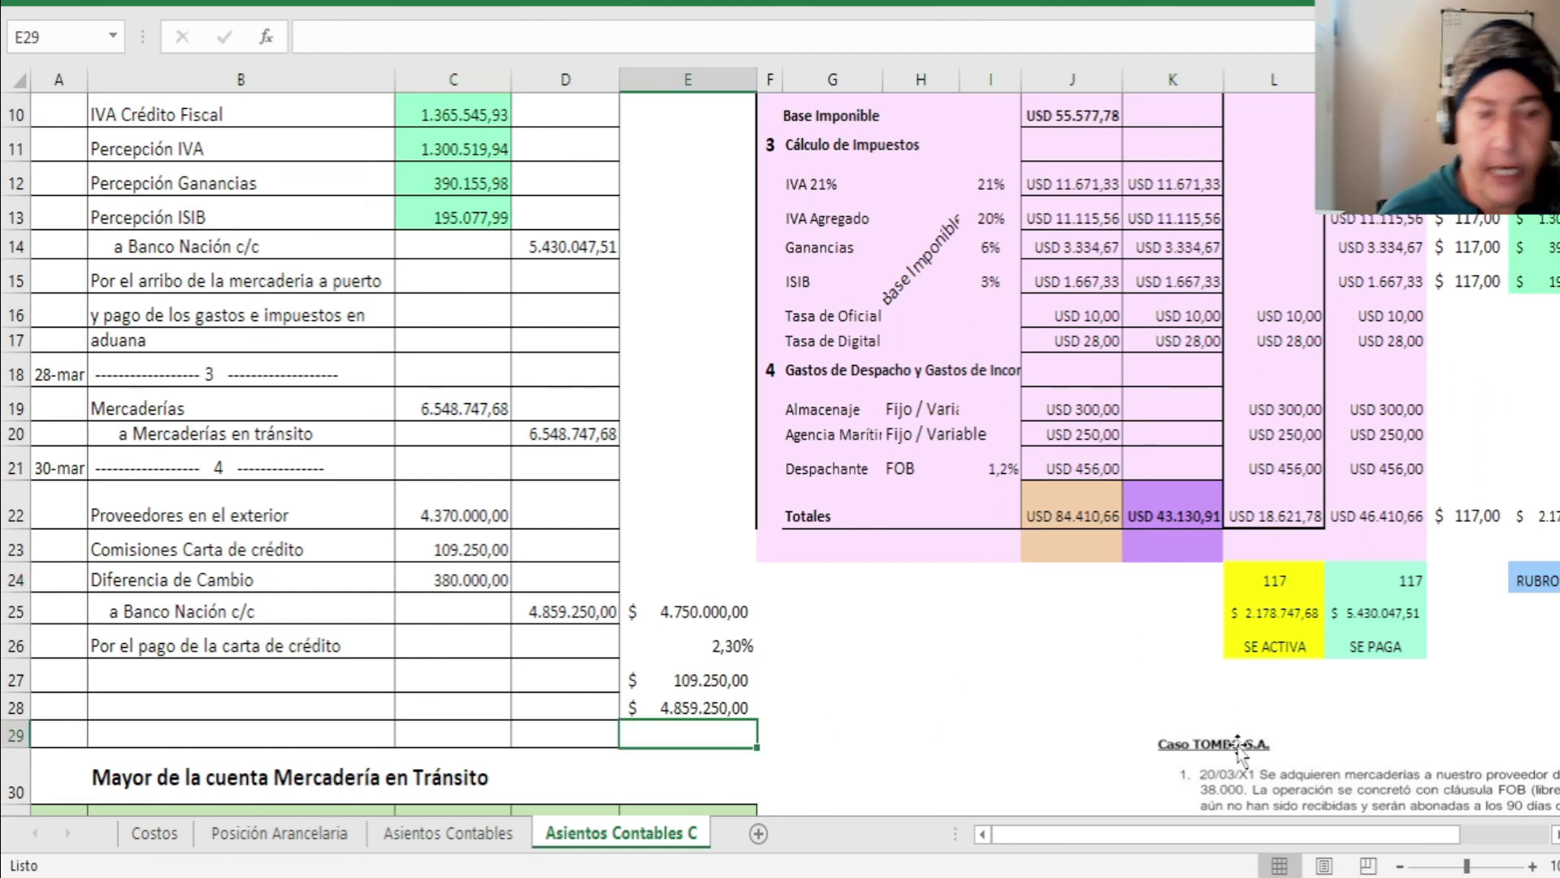
text(+38000*)
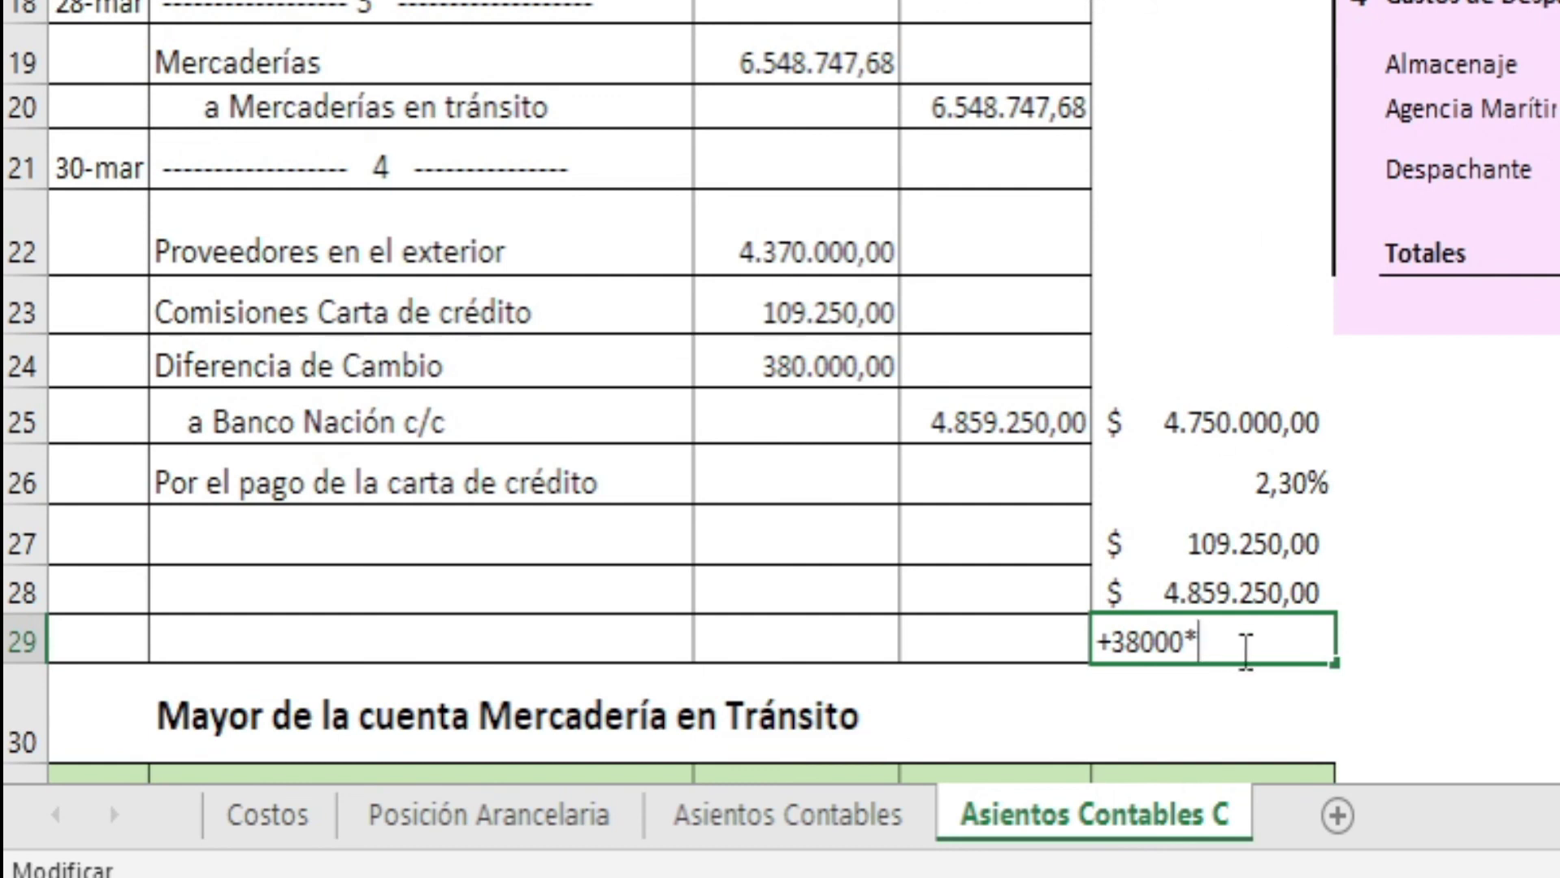
text(10)
key(Return)
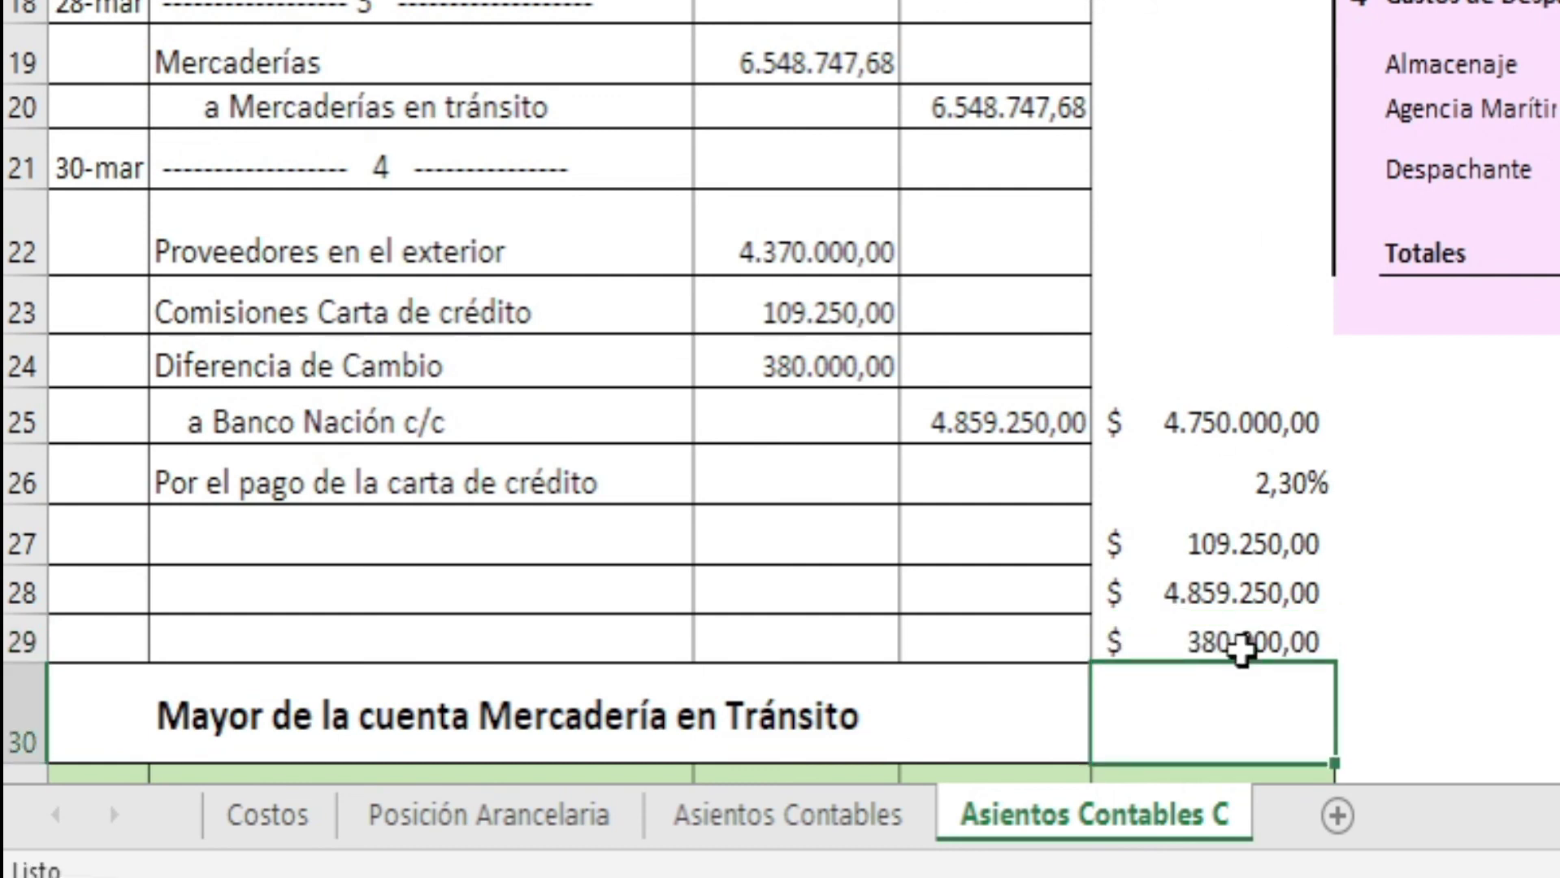
click(1255, 650)
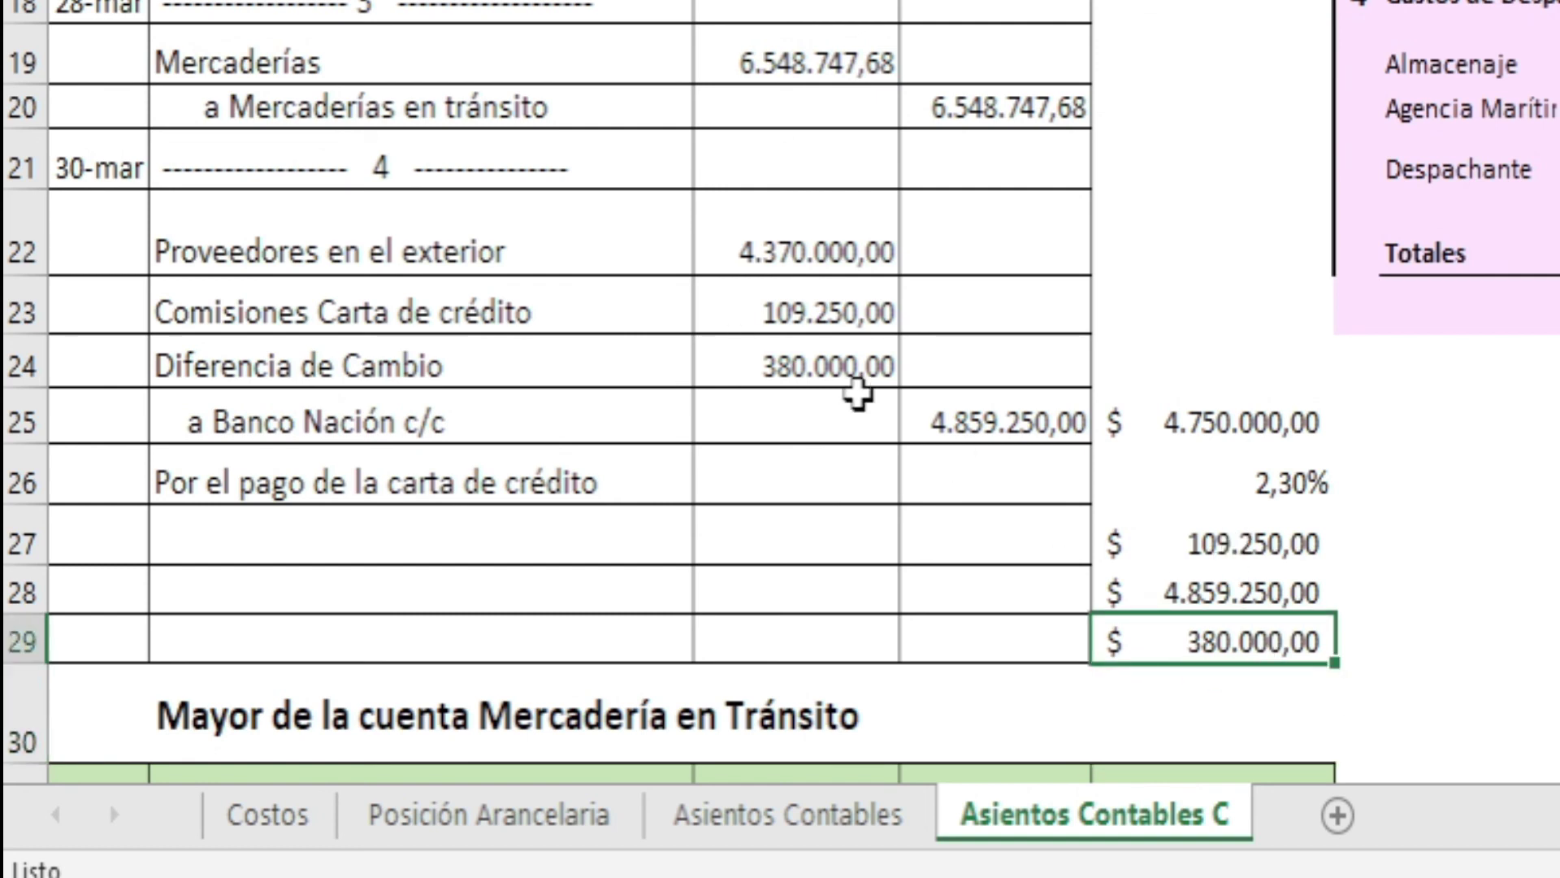
click(759, 366)
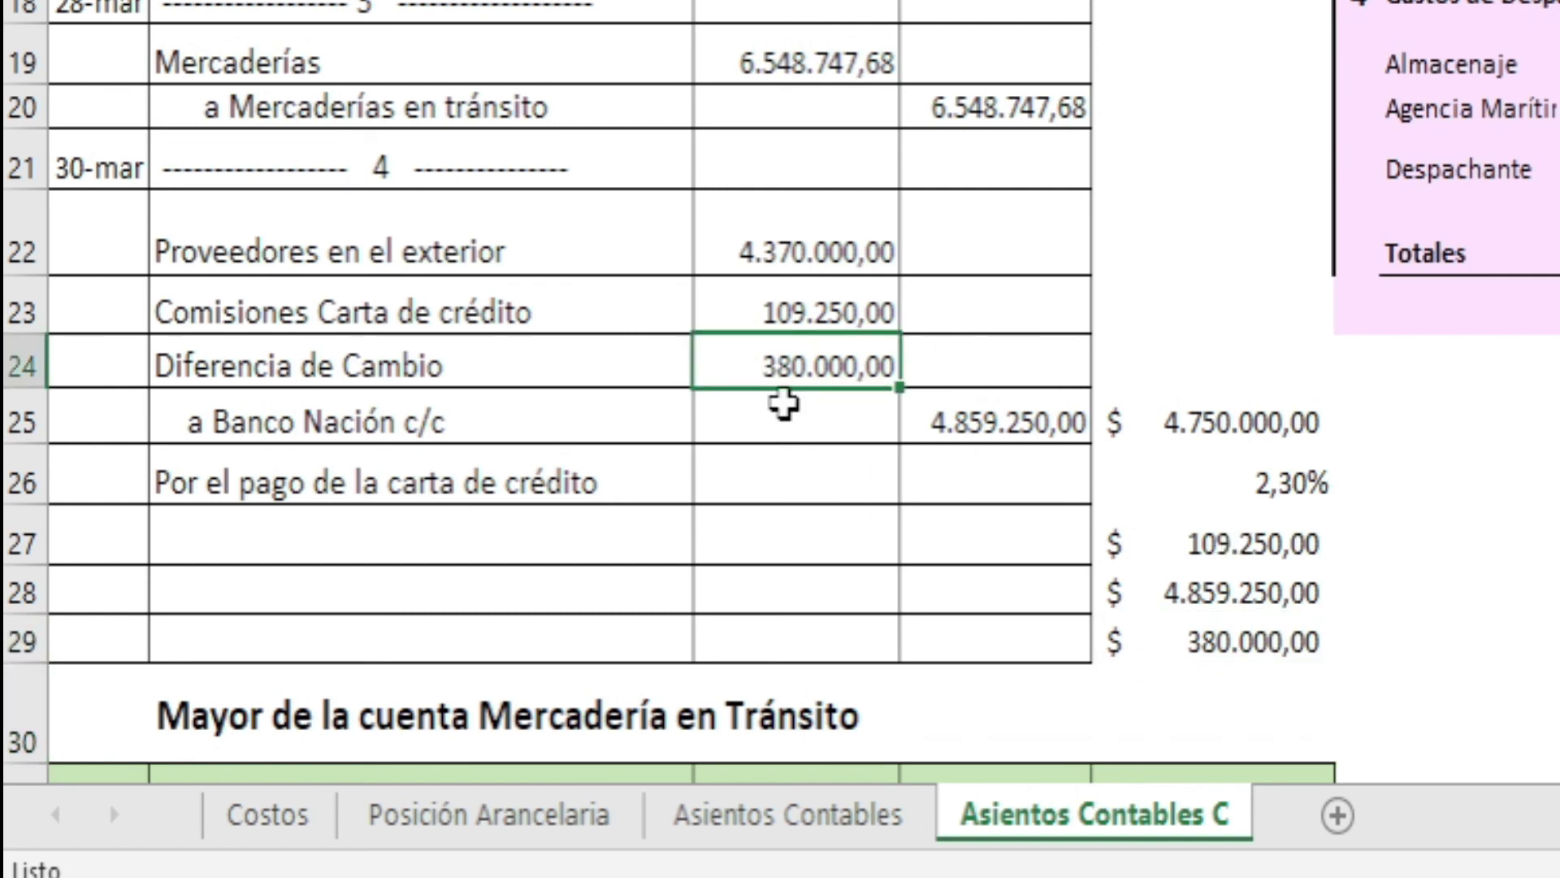
Step: Add a dashed separator line in cell B27, below the description of entry 4
click(410, 551)
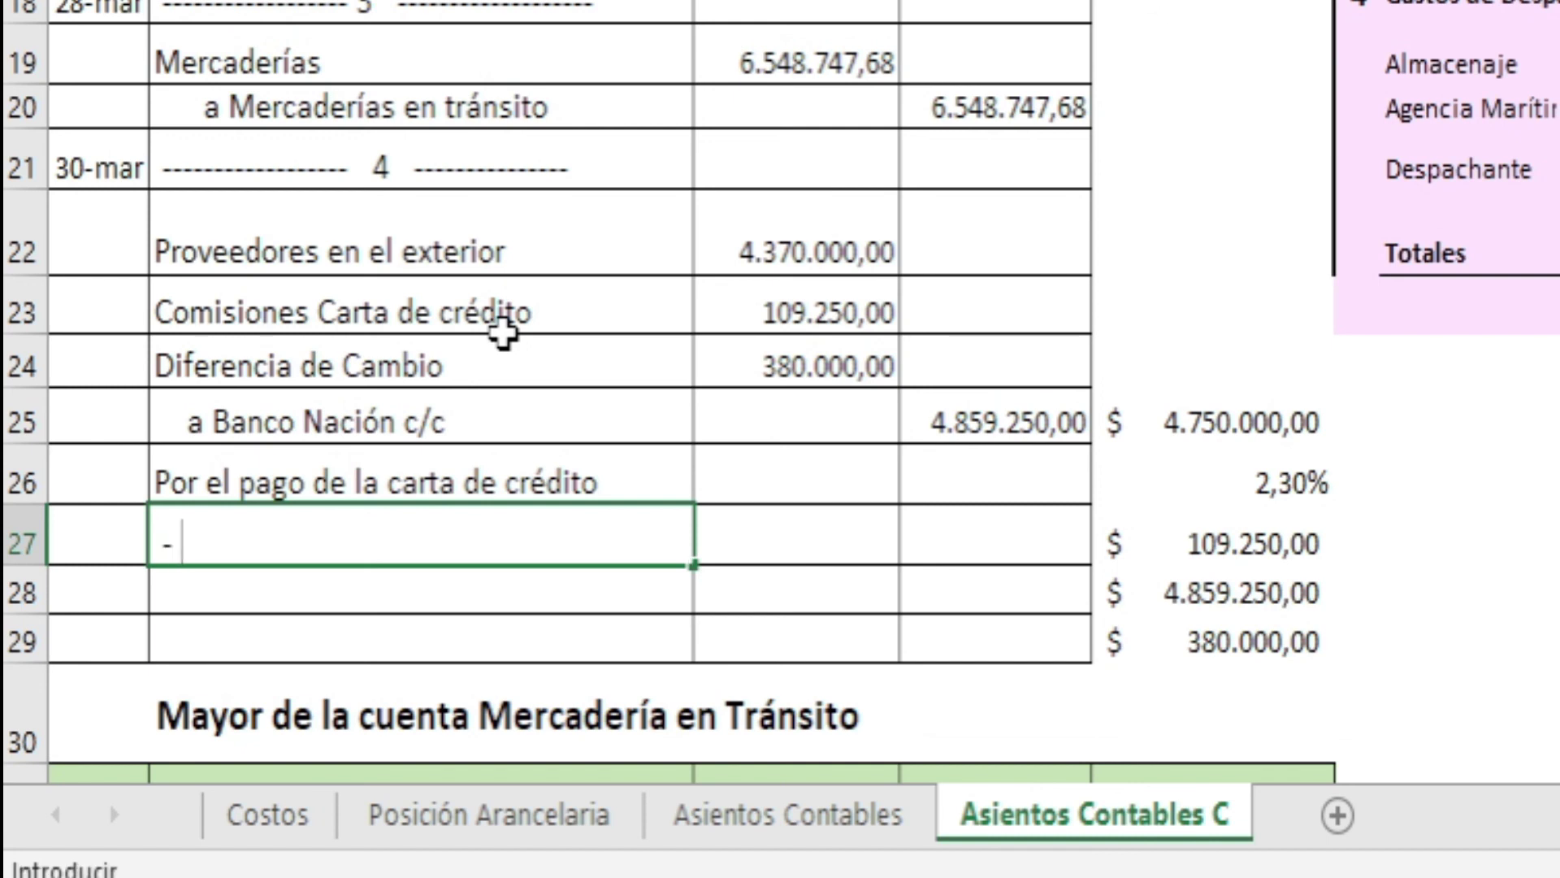
text(- -------------         ---------------------)
key(Return)
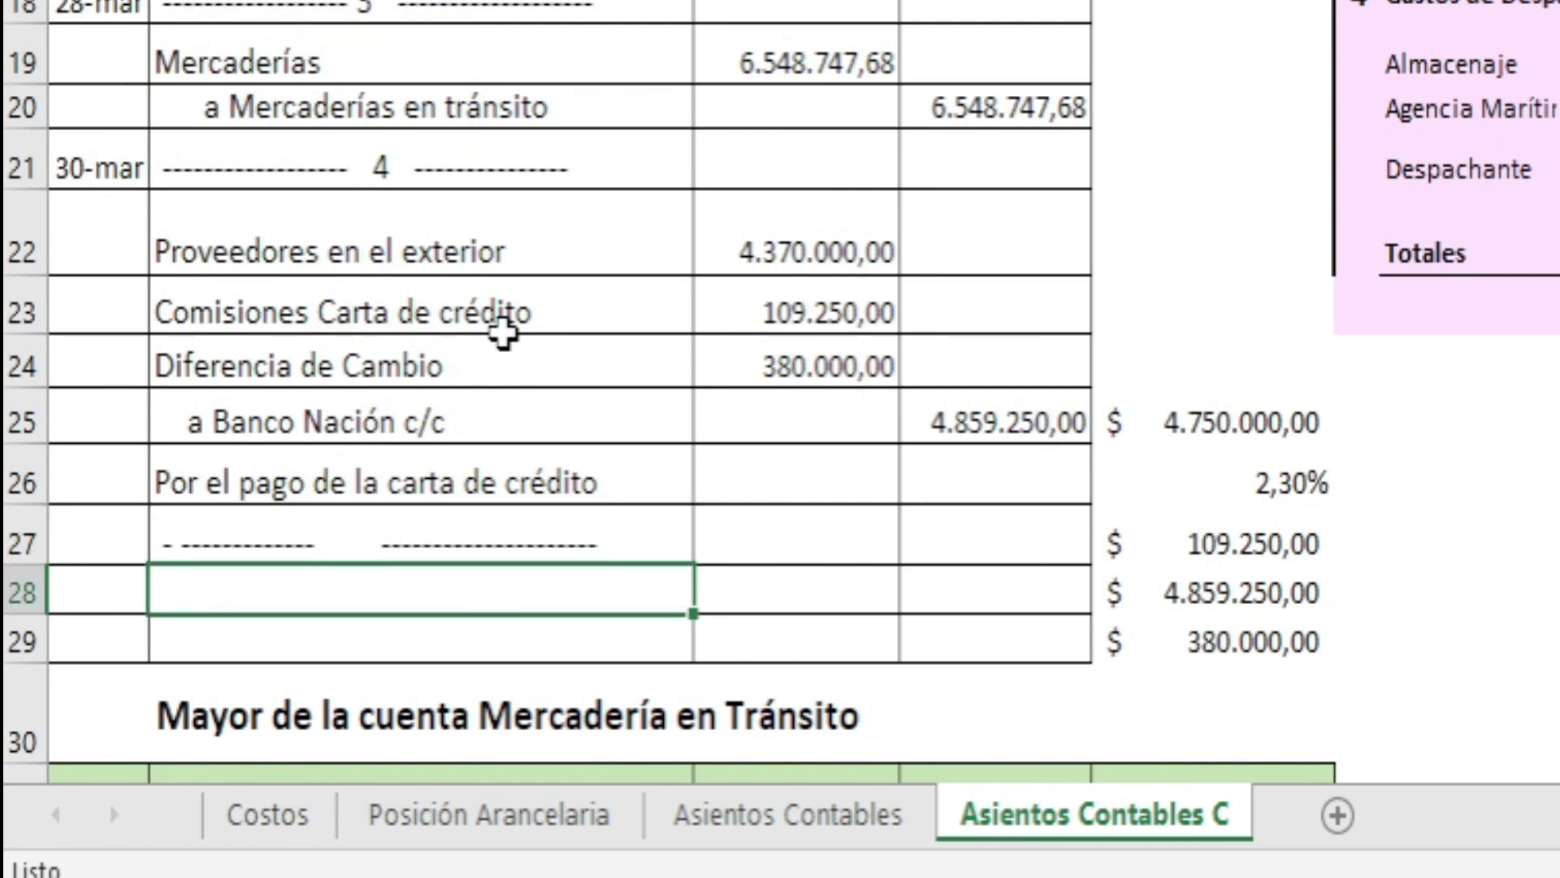
Step: Sum the debit amounts of entry 4 in cell C27 with AutoSum
click(843, 527)
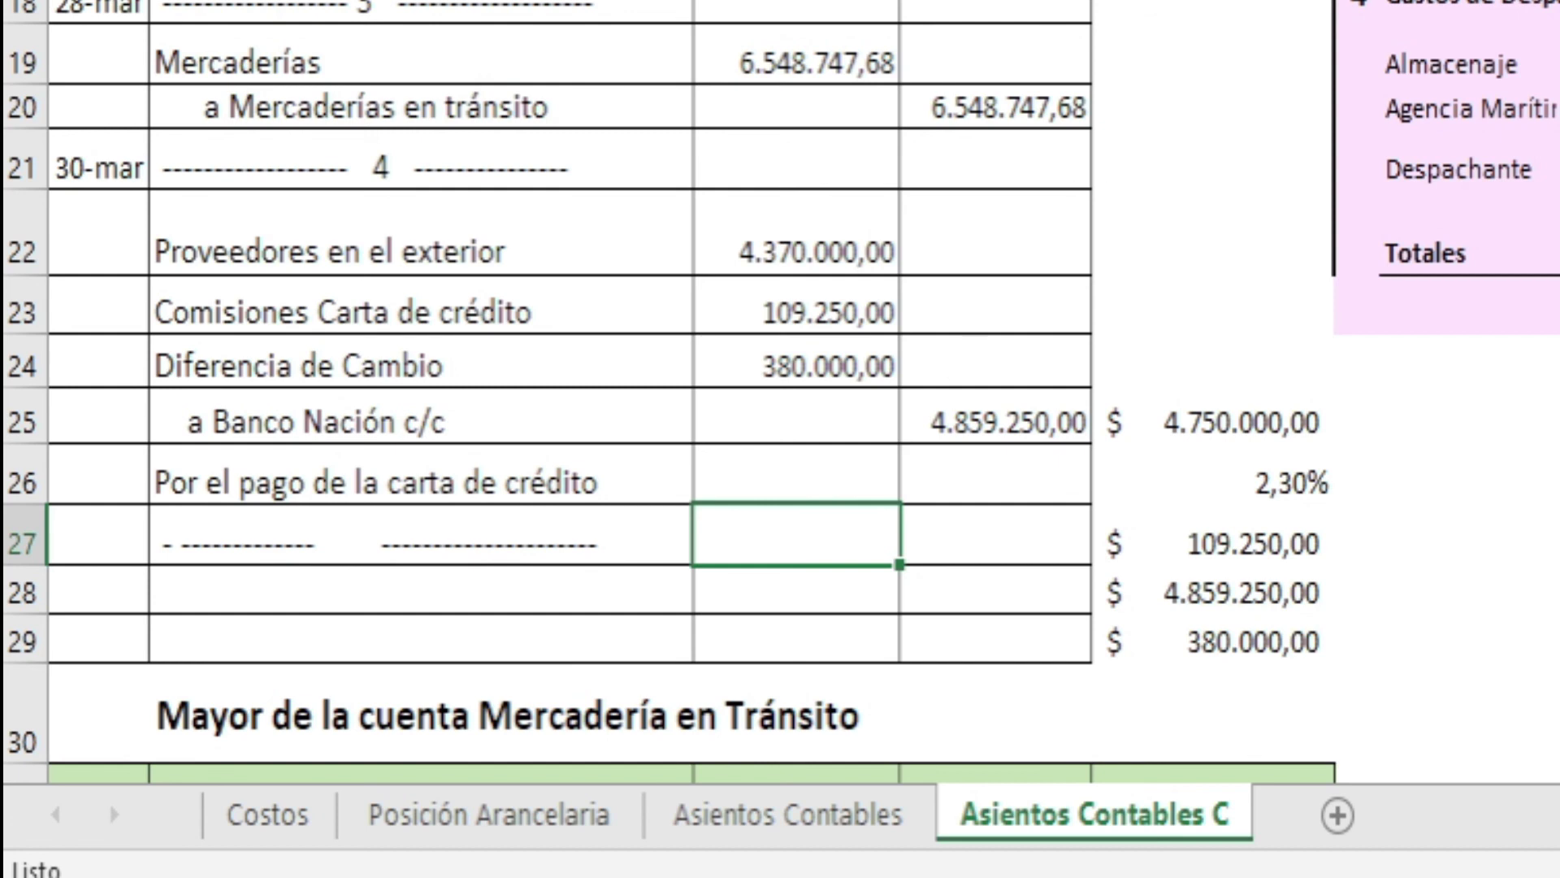
key(alt+equal)
key(Return)
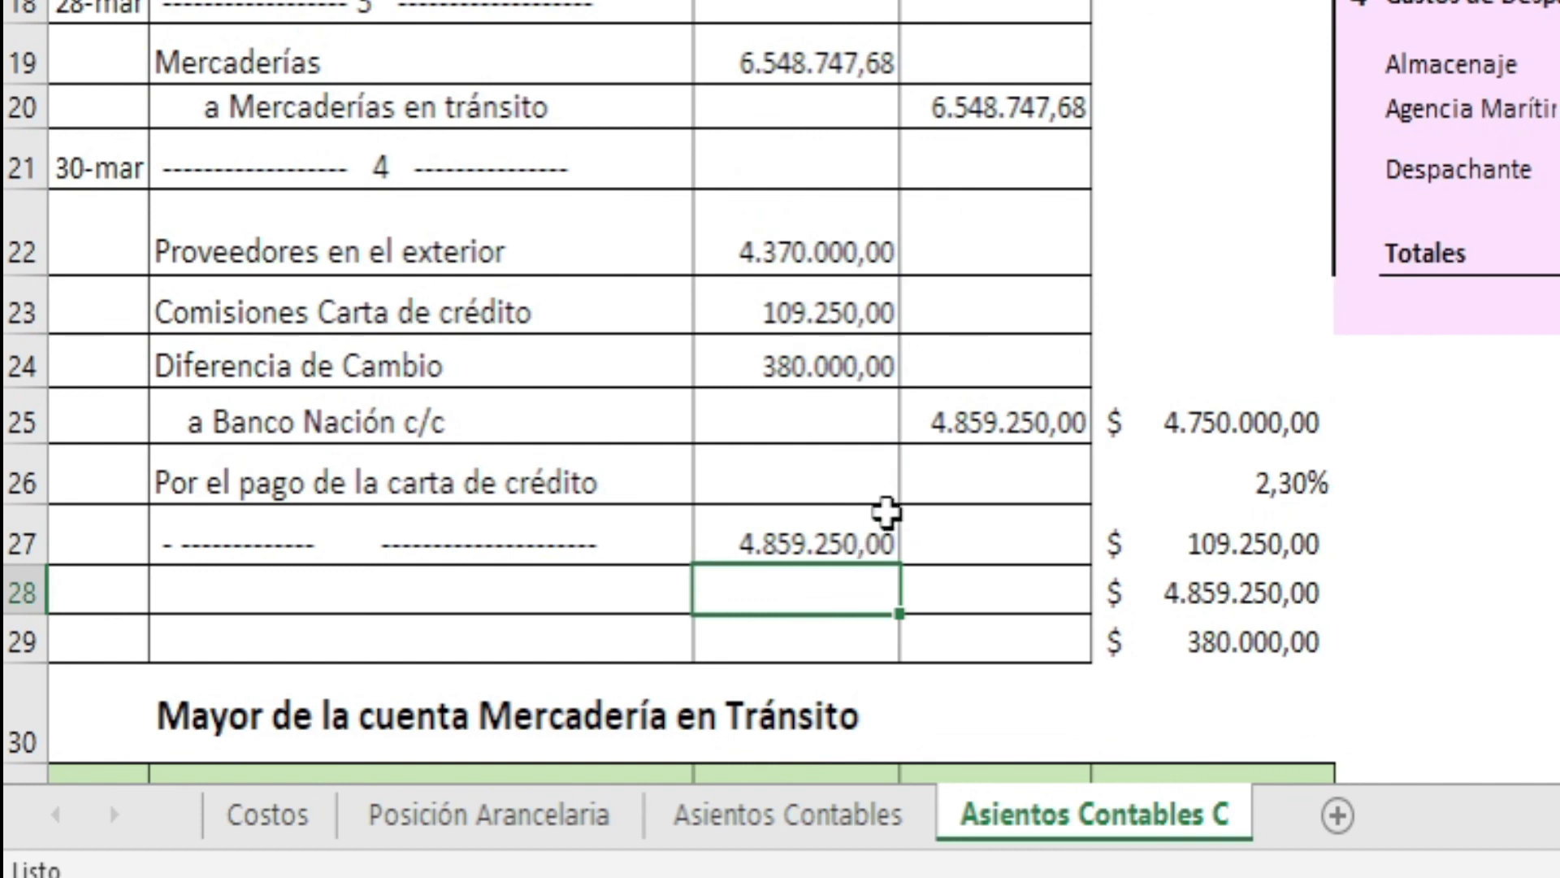
Step: Clear the debit total from cell C27 by filling the empty cell C26 down over it
click(854, 487)
click(905, 498)
click(850, 497)
drag(898, 510, 895, 574)
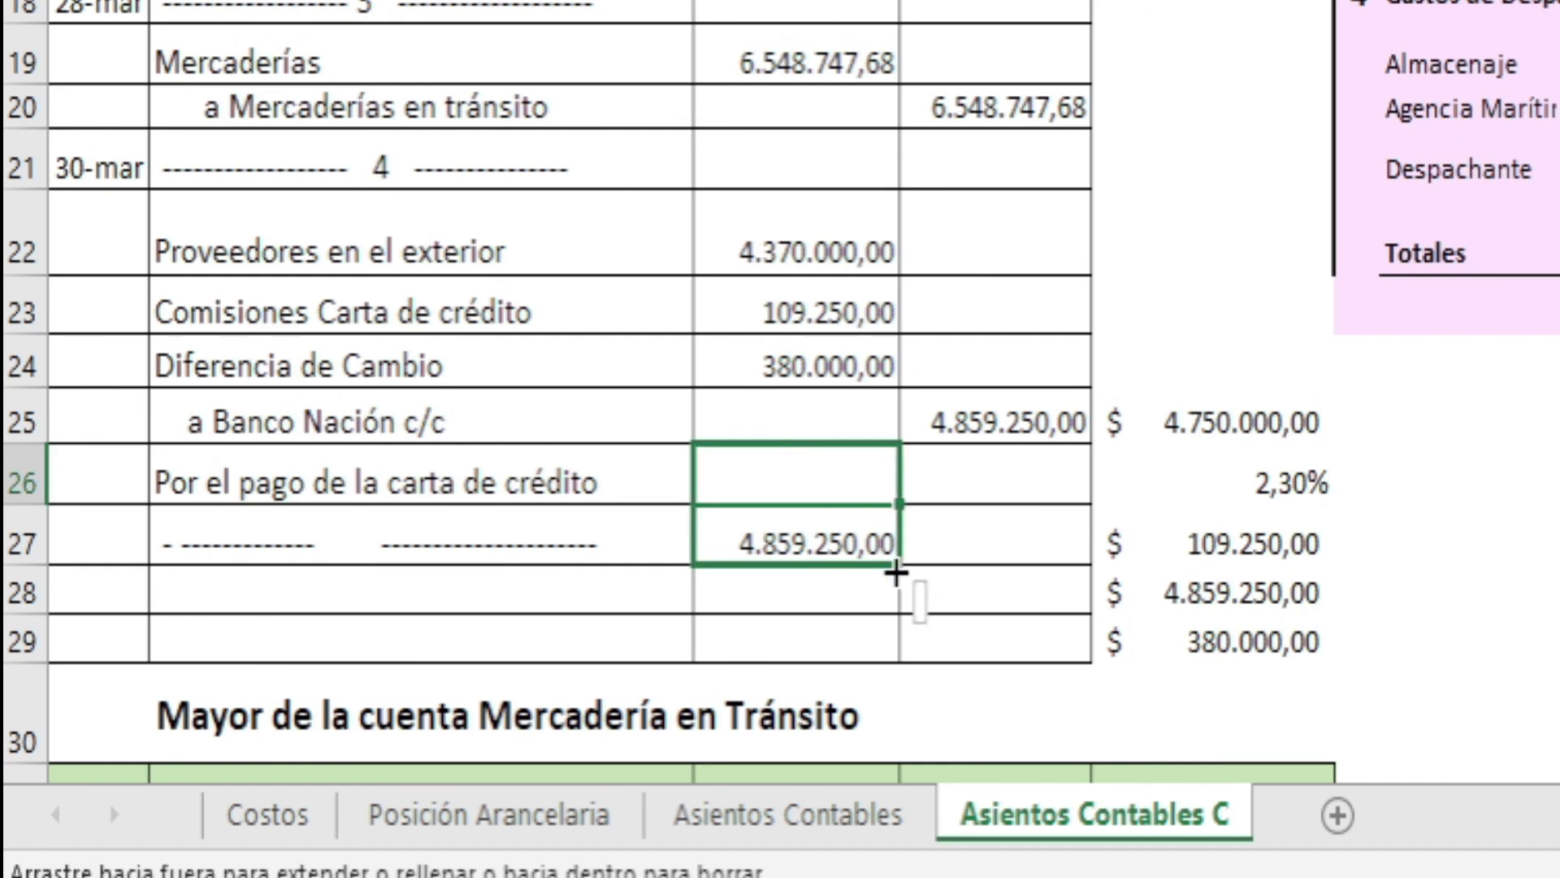
drag(895, 574, 892, 579)
click(835, 522)
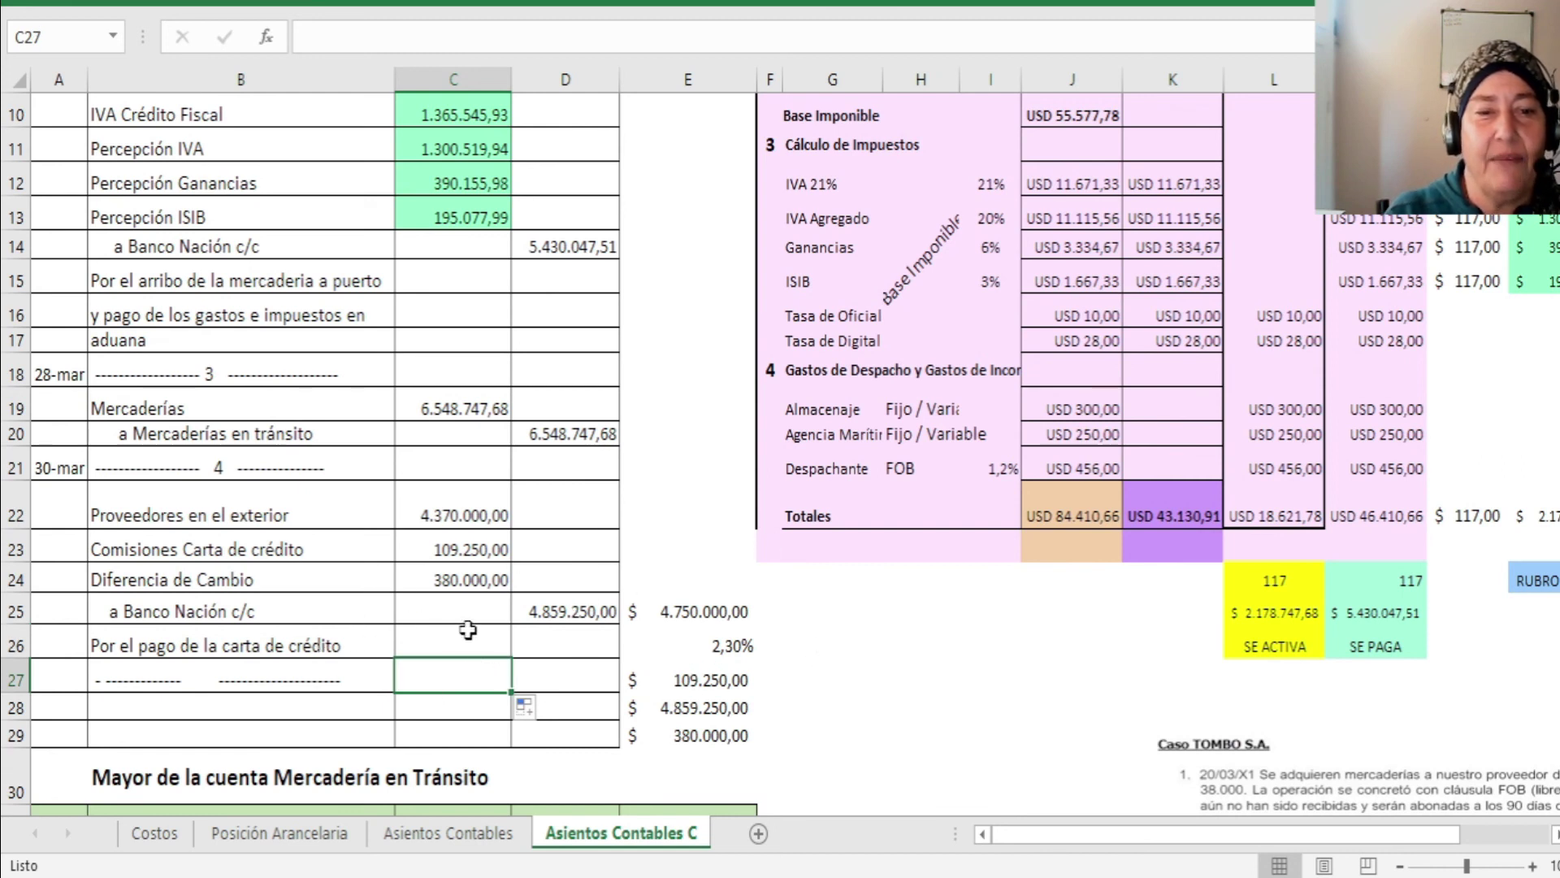
Step: Return to the start of the journal, then switch to the browser and view the web article on the steps for importing merchandise
scroll(460, 605, up, 2)
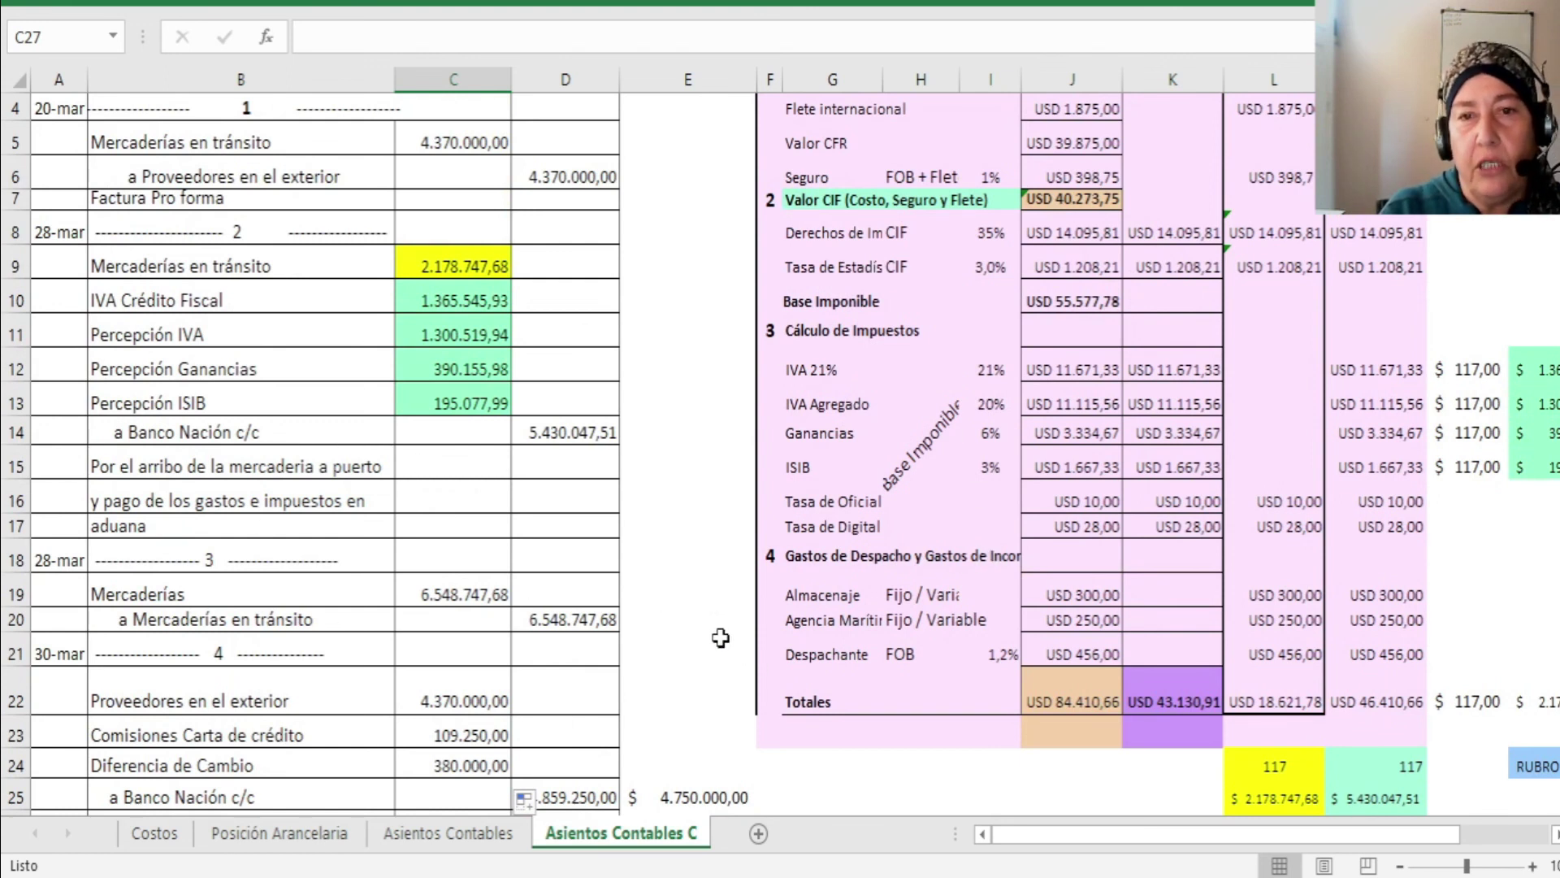
scroll(714, 649, up, 1)
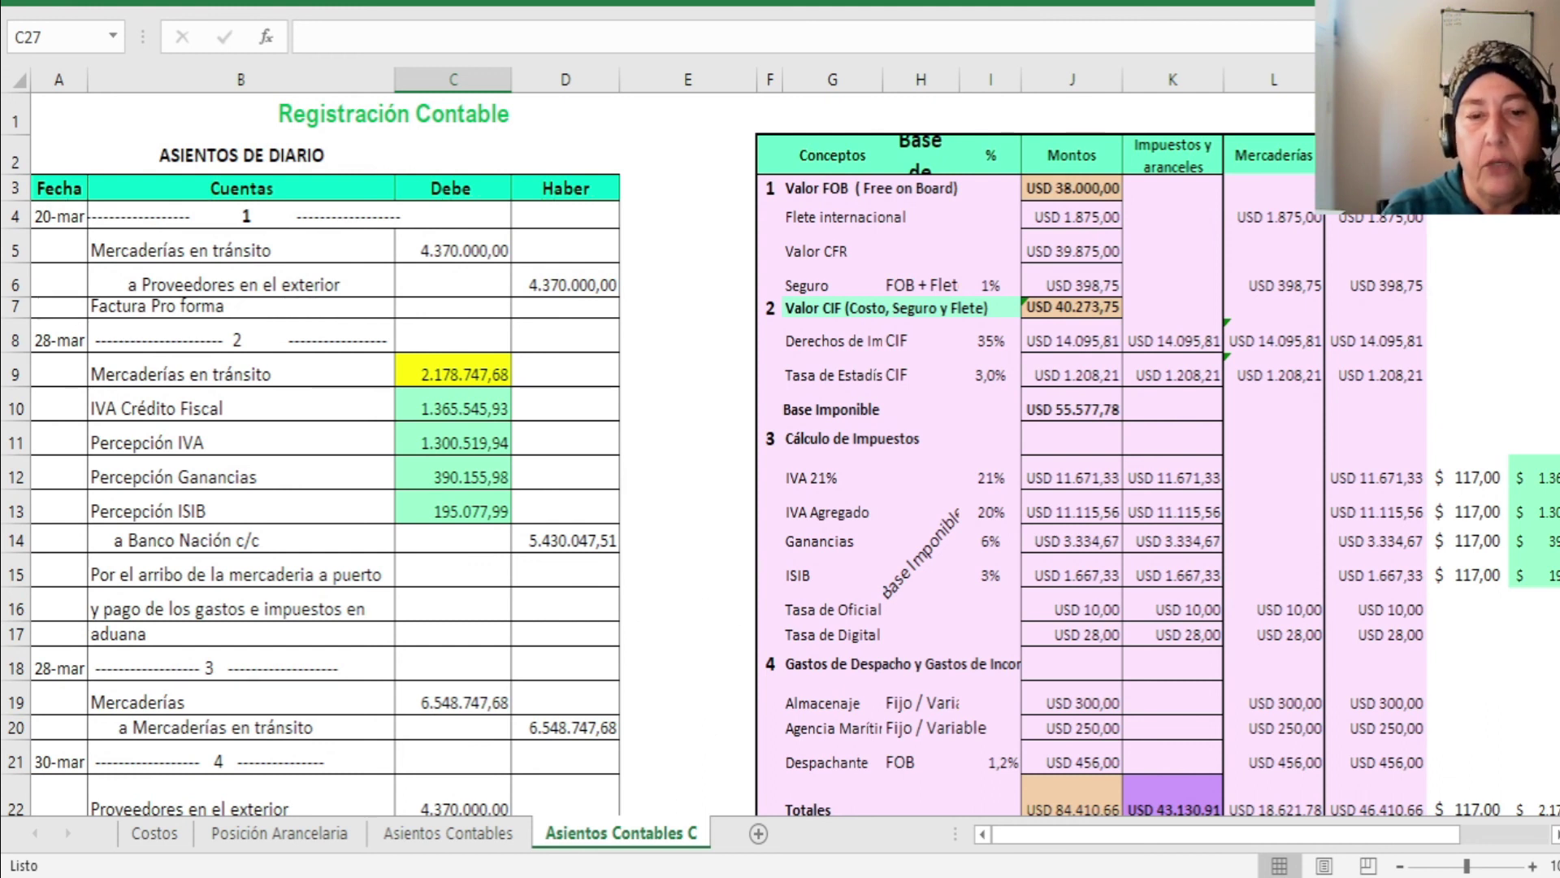
key(alt+Tab)
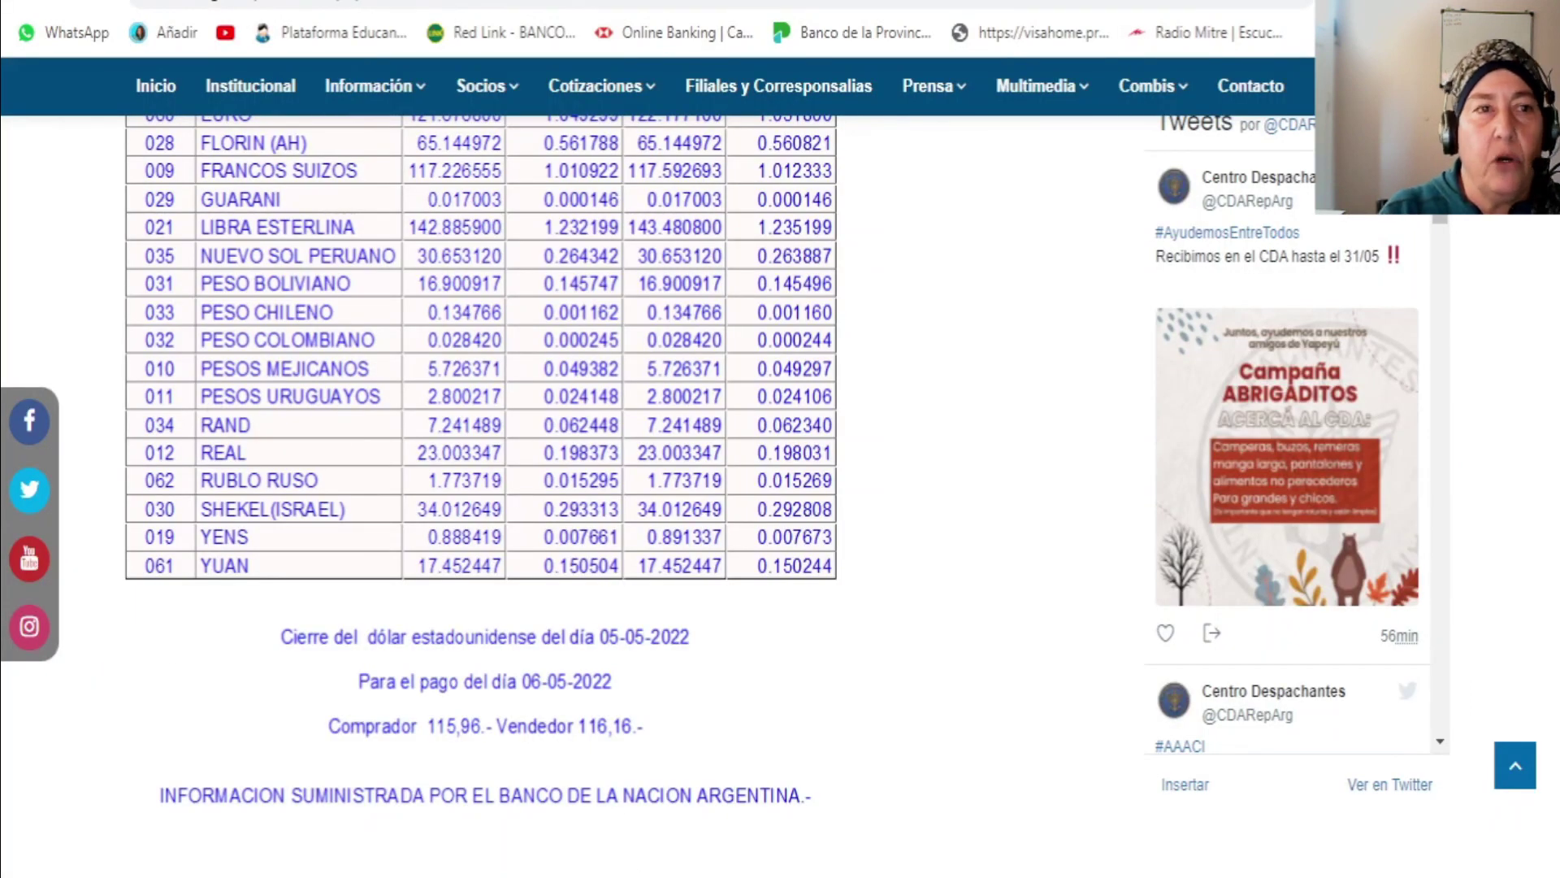
key(ctrl+Tab)
scroll(523, 440, up, 15)
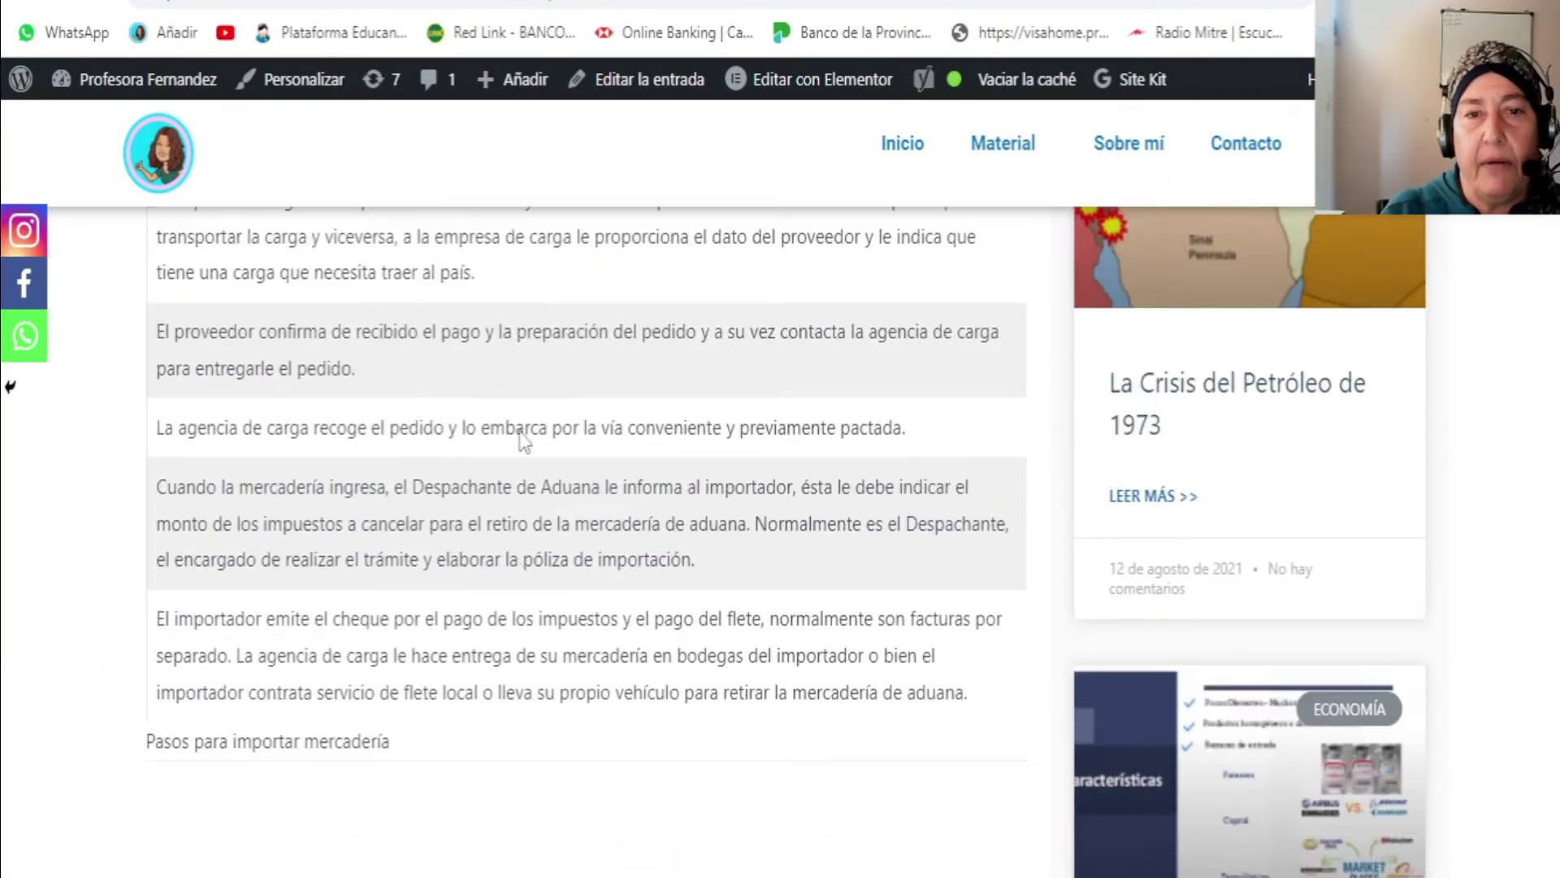
Step: Review the article "Cómo funcionan las Importaciones" from its header image and contents index through the import-currency valuation and letter-of-credit sections
scroll(626, 519, up, 10)
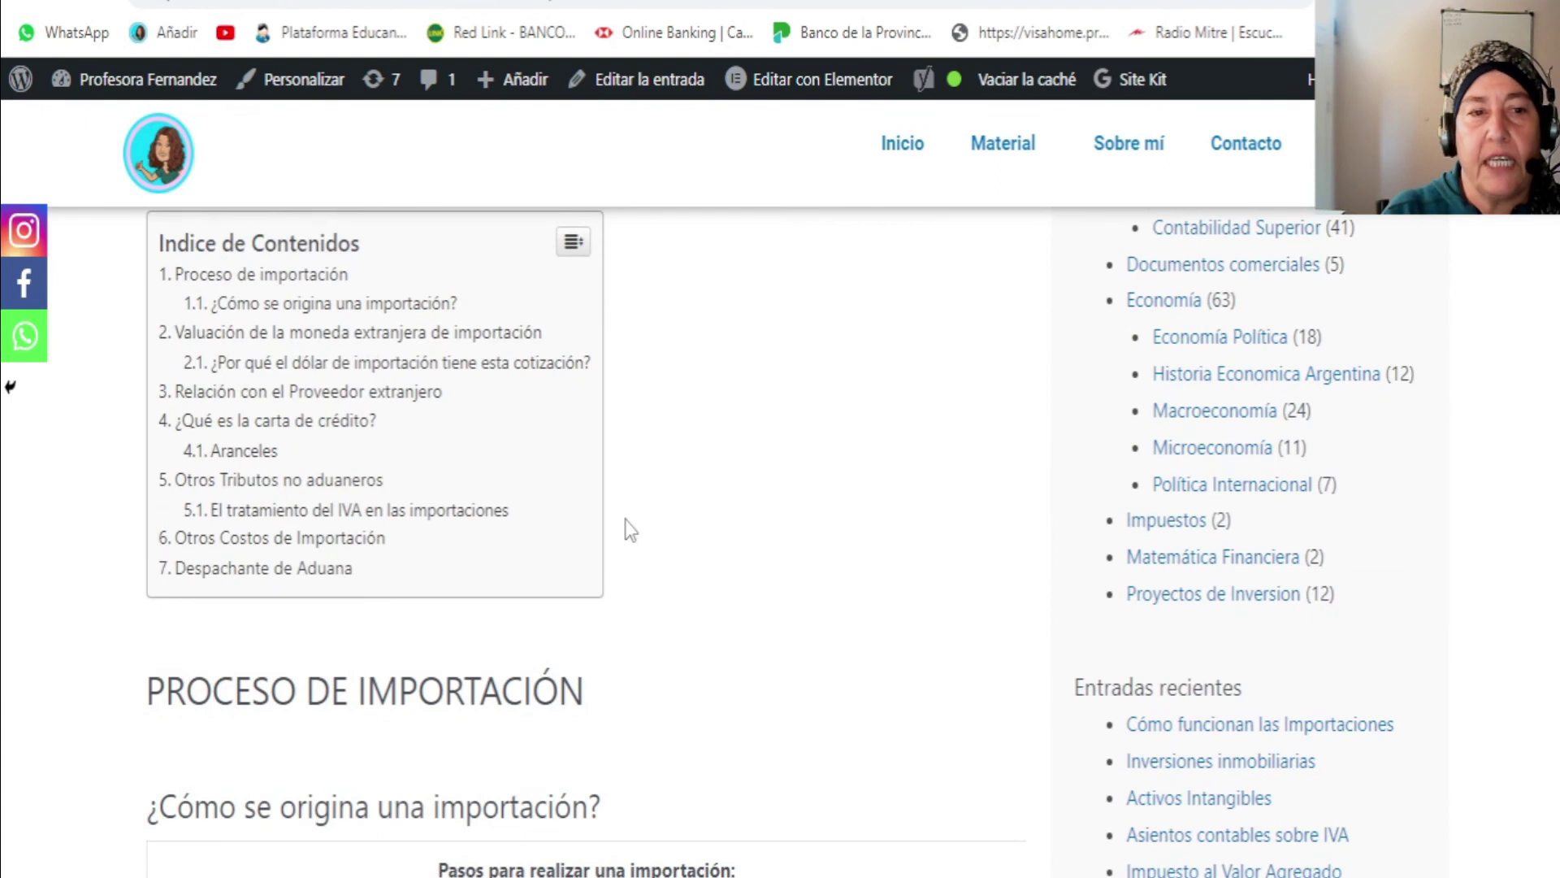
scroll(624, 538, up, 5)
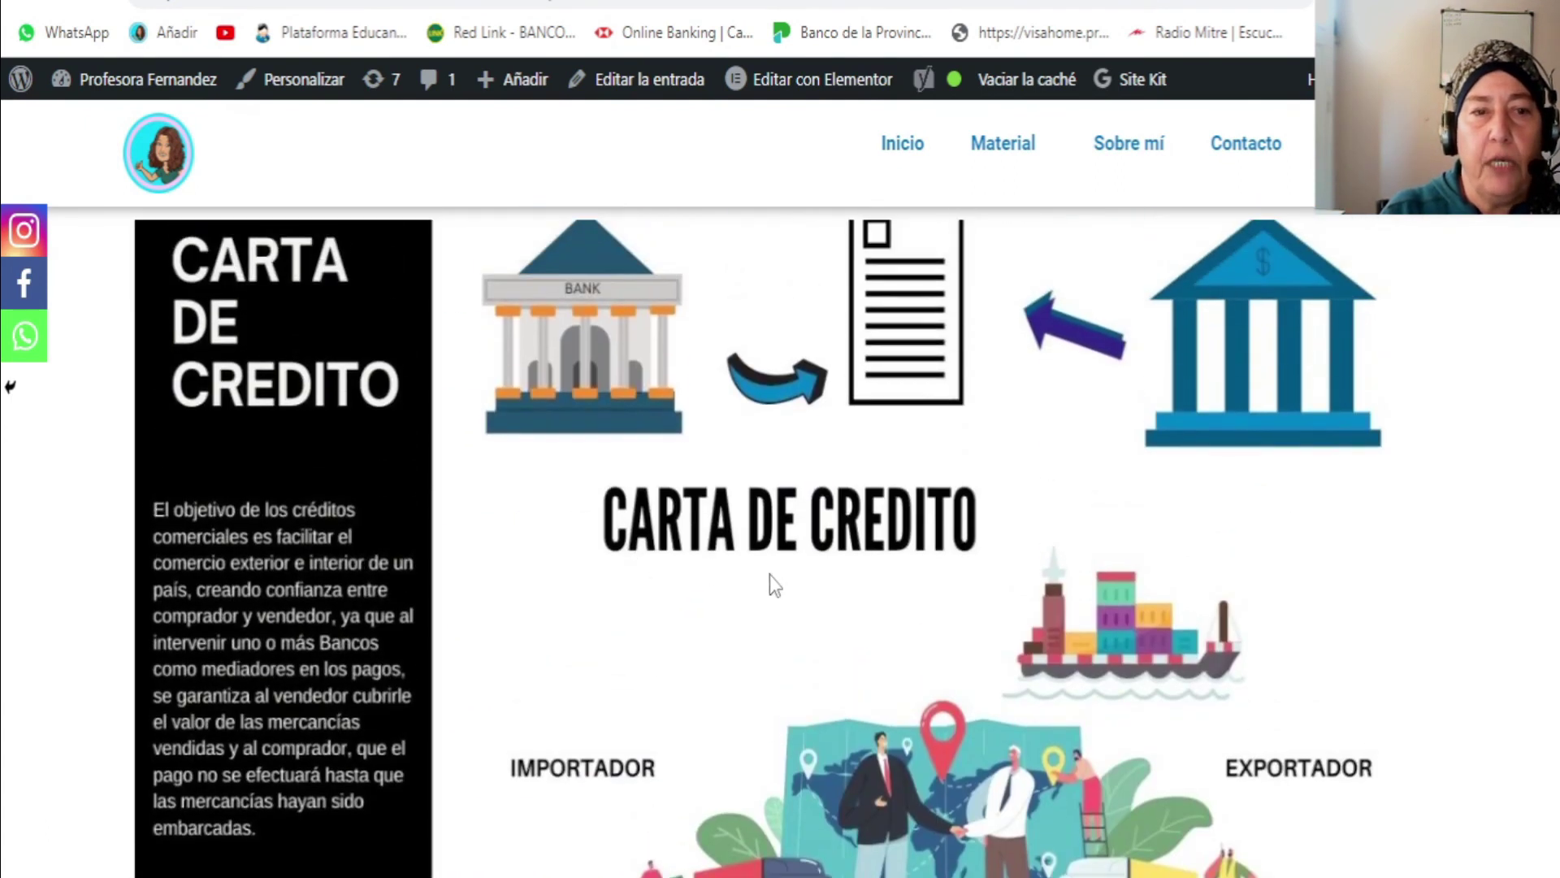
scroll(855, 469, down, 6)
scroll(855, 468, up, 2)
scroll(875, 466, down, 15)
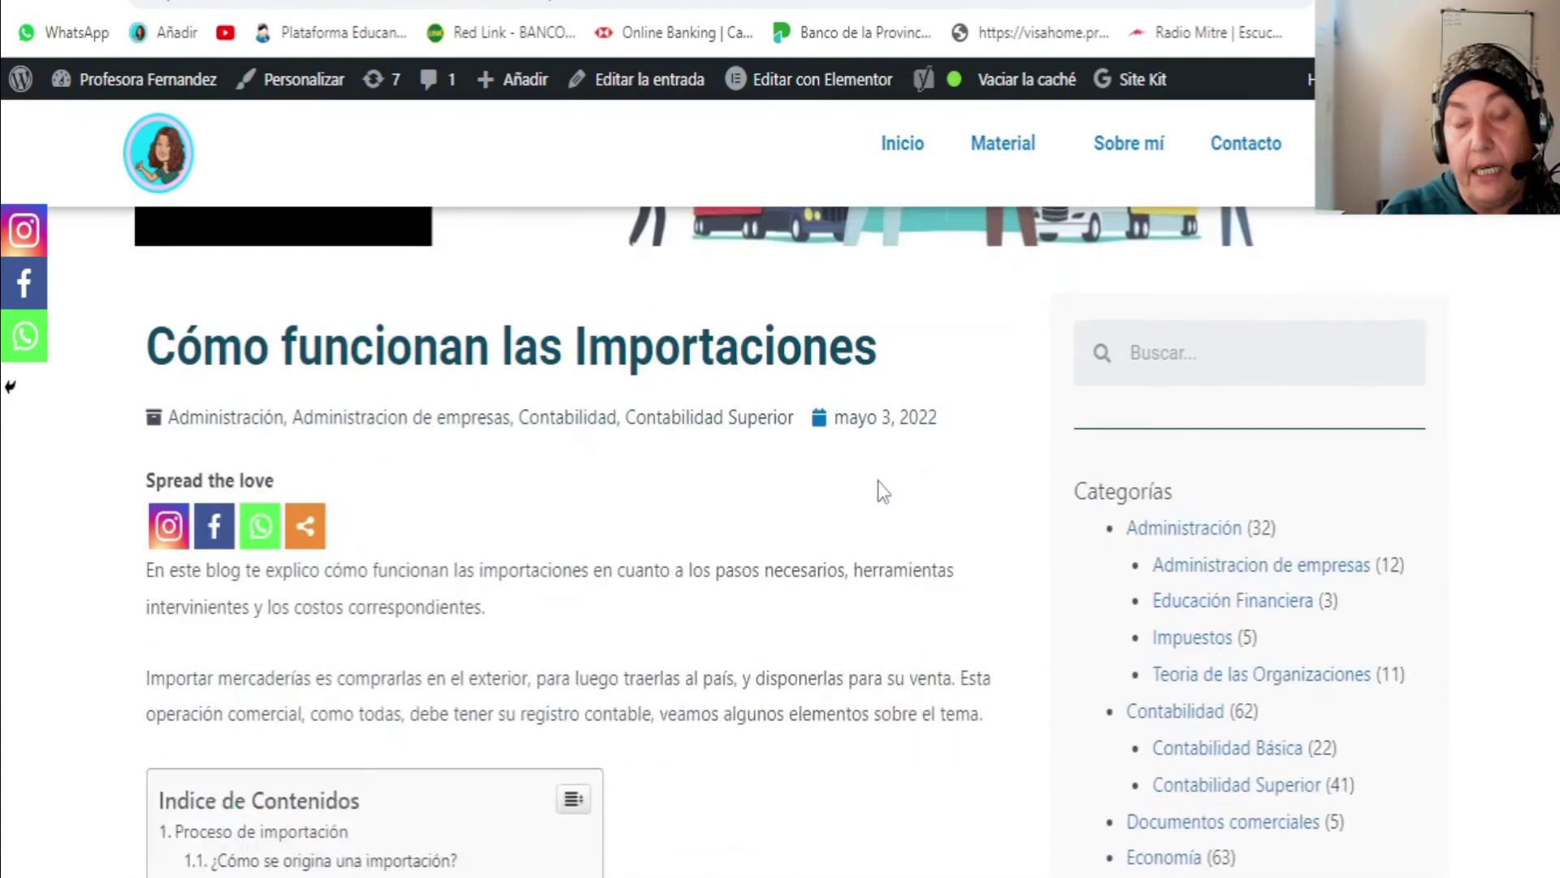
scroll(847, 485, down, 18)
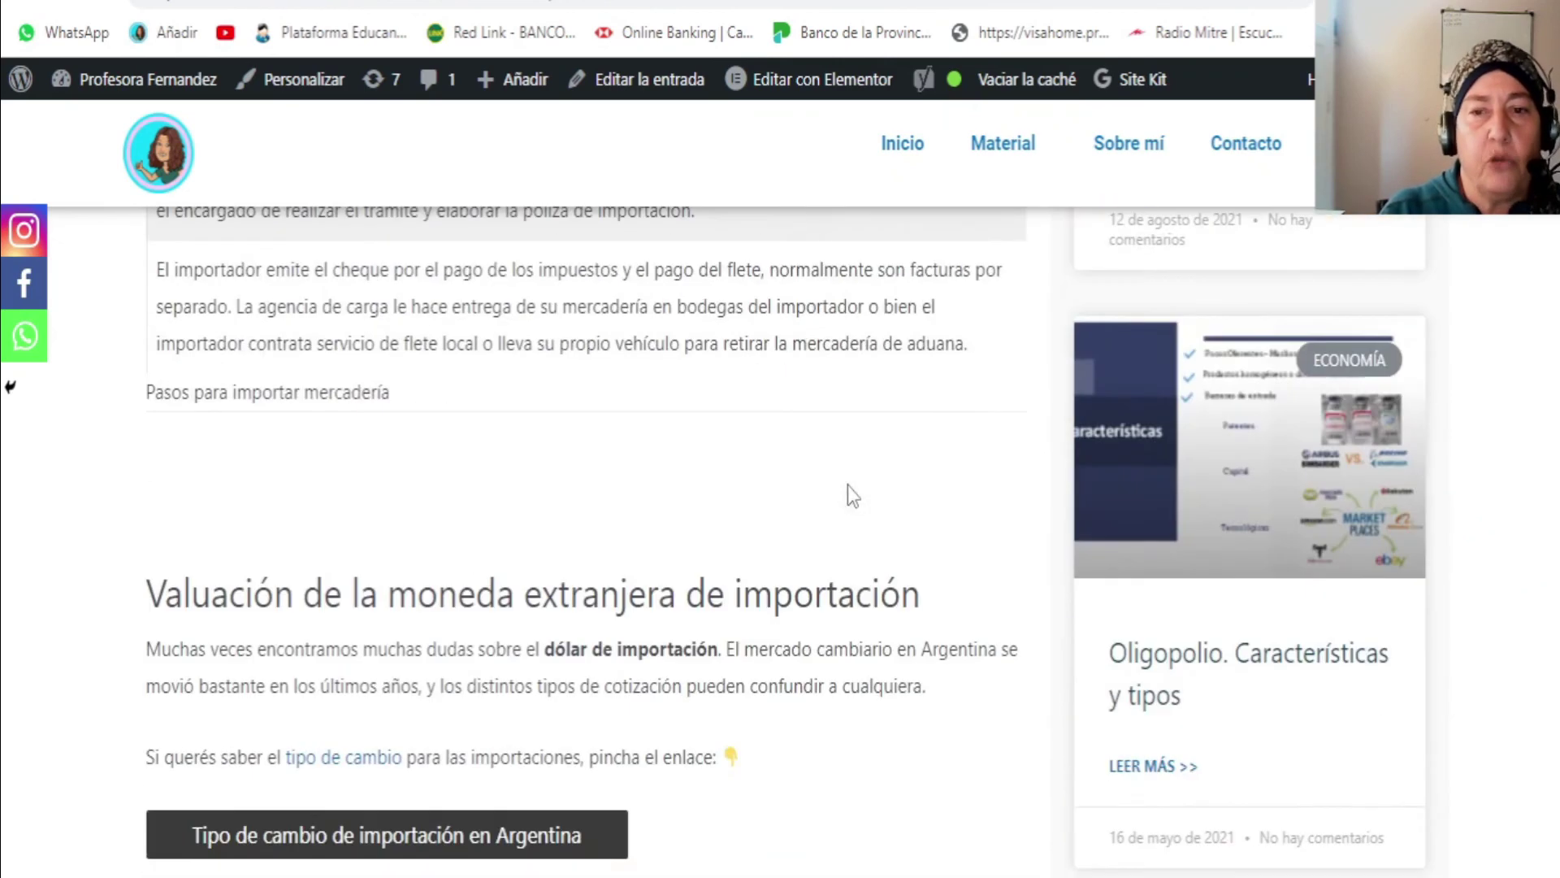
scroll(846, 487, down, 6)
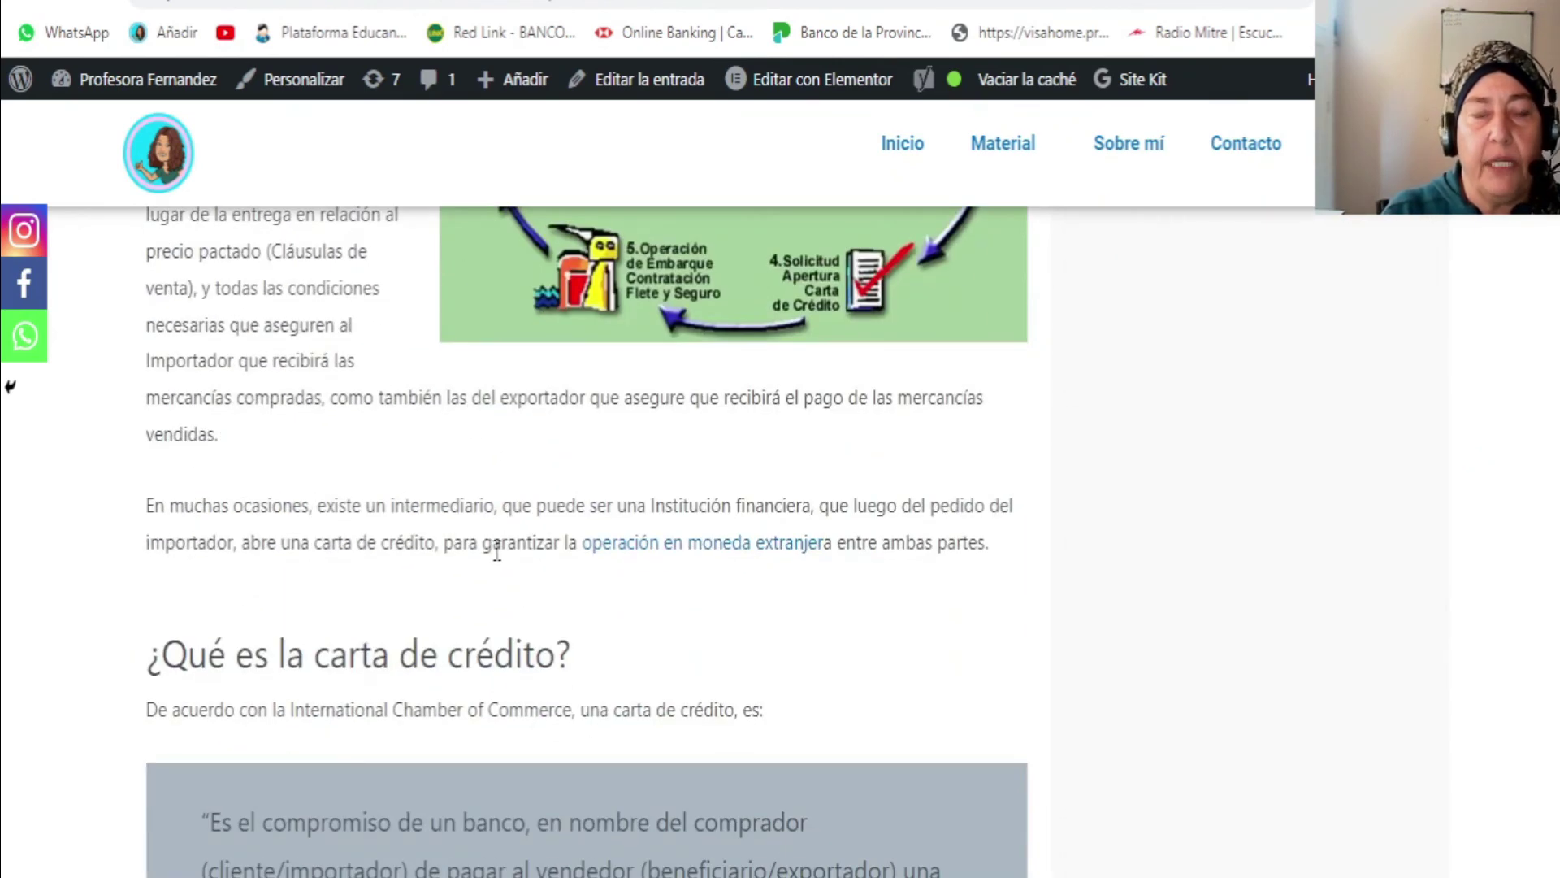
scroll(497, 553, up, 17)
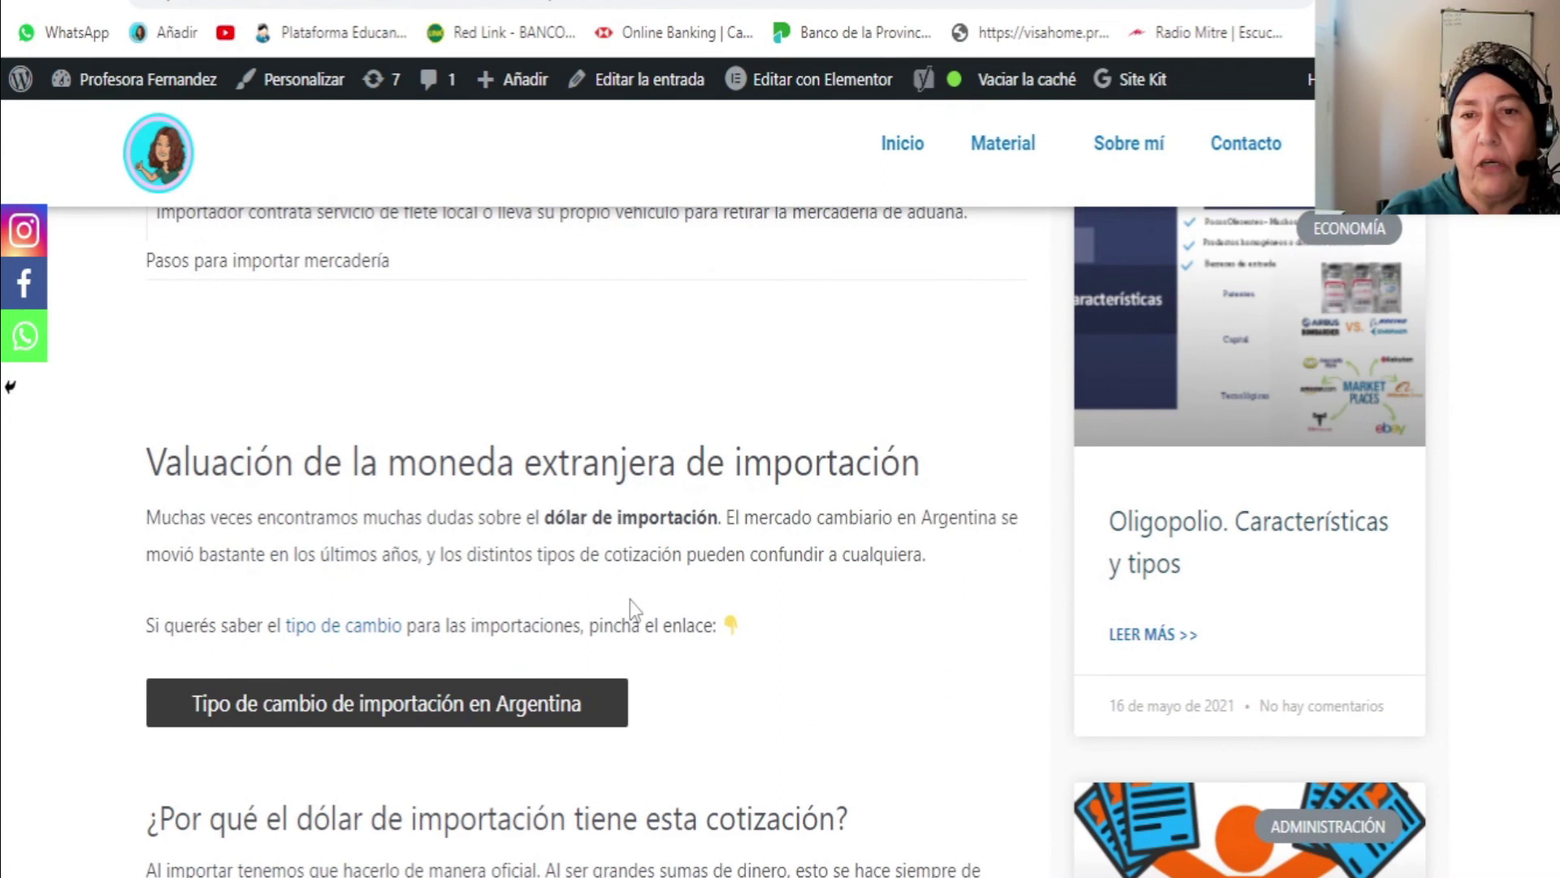